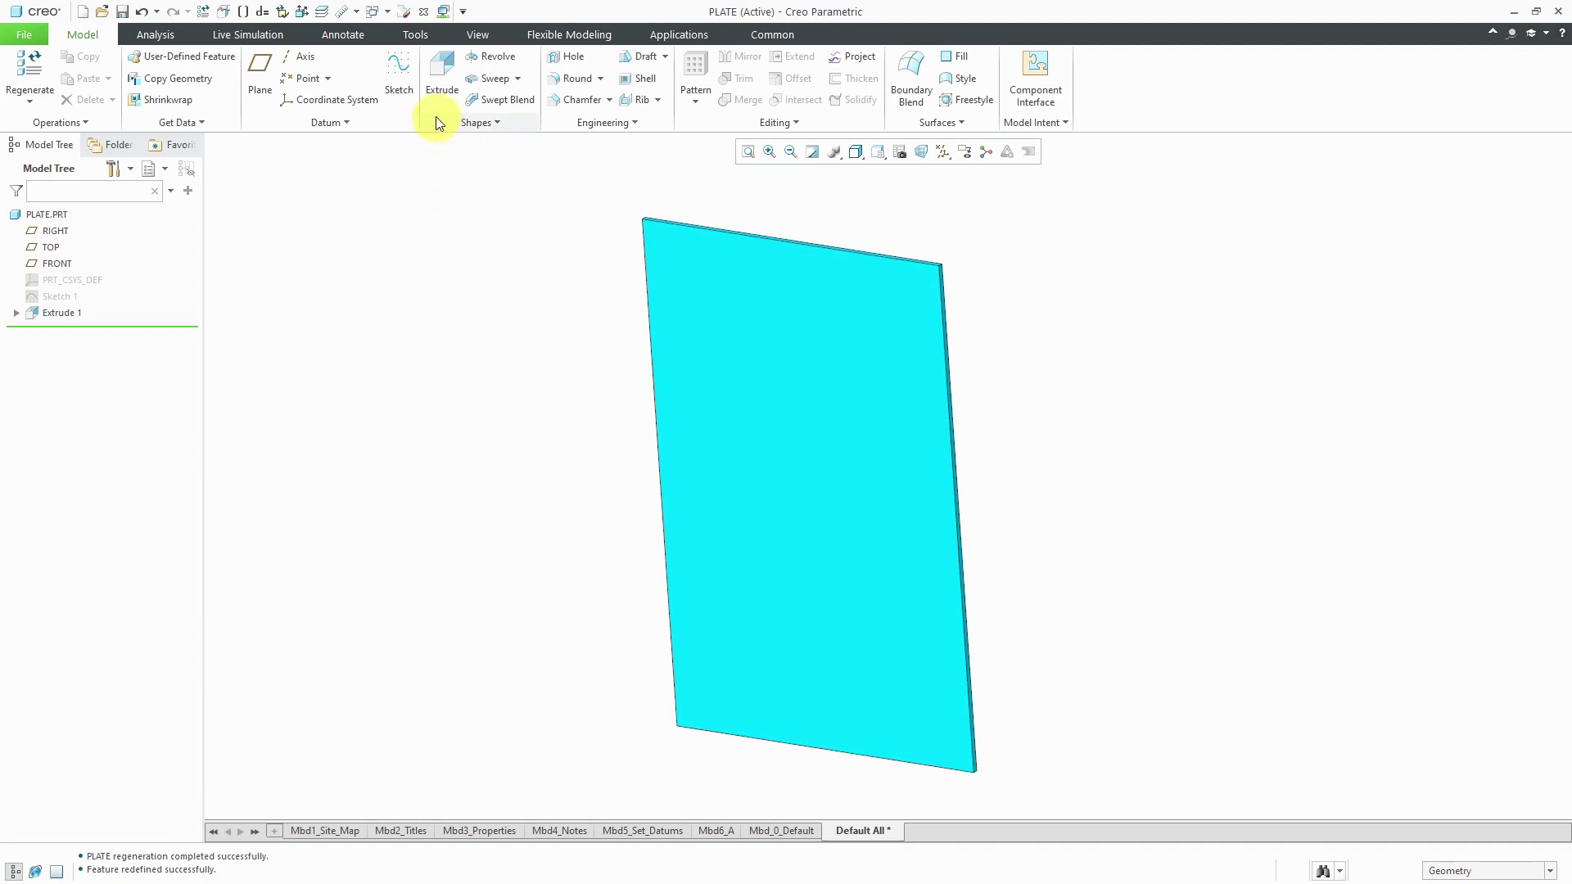
Start Sketch 2 on the plate's front face and view it flat-on
click(402, 86)
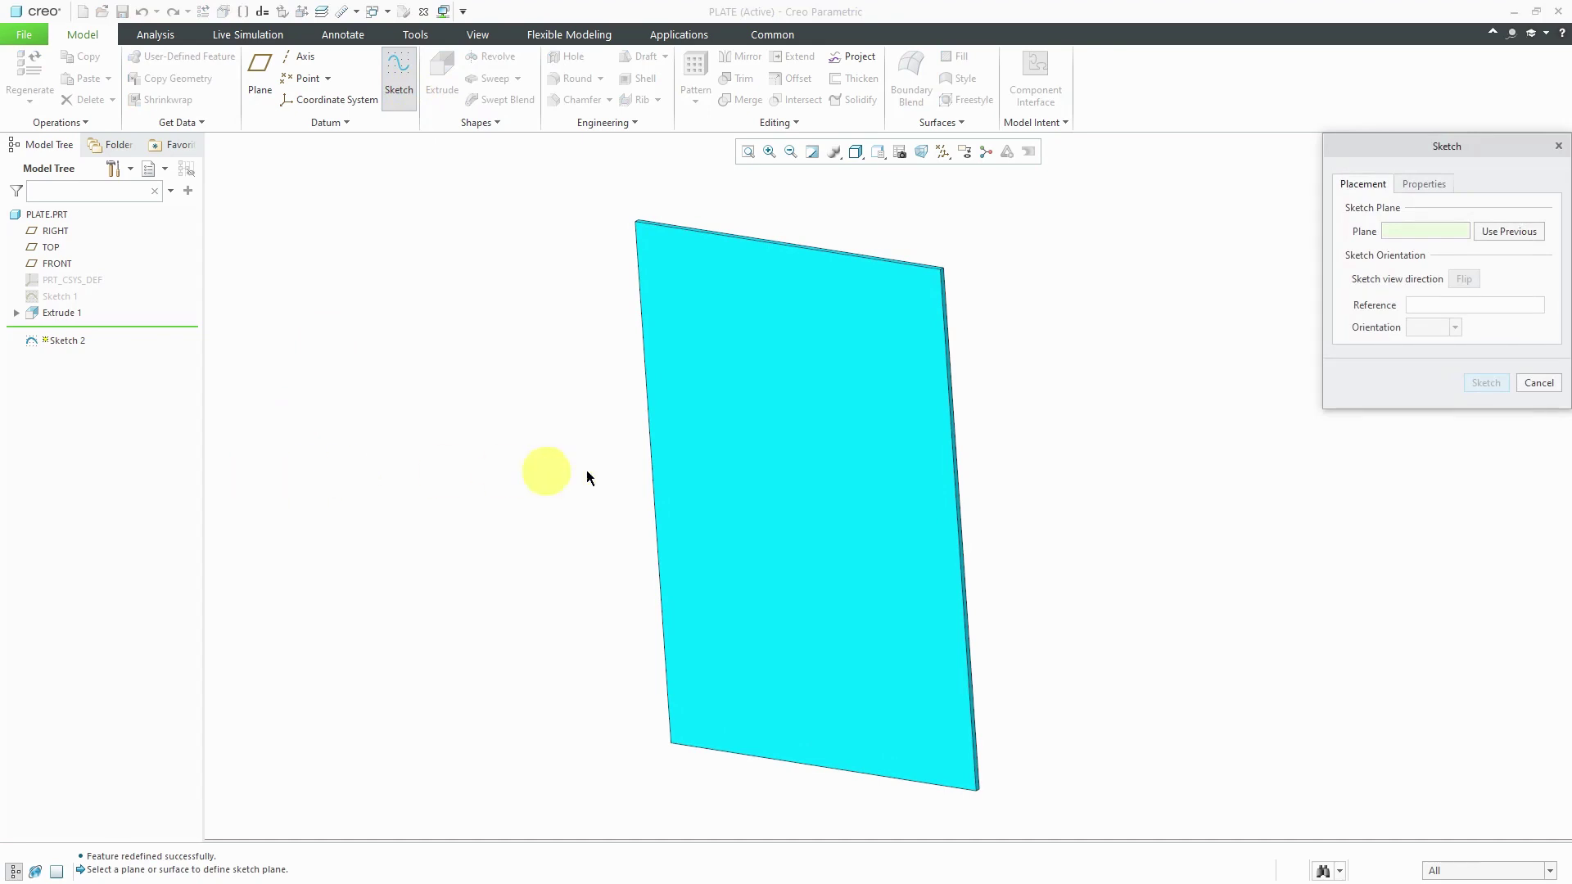
click(768, 470)
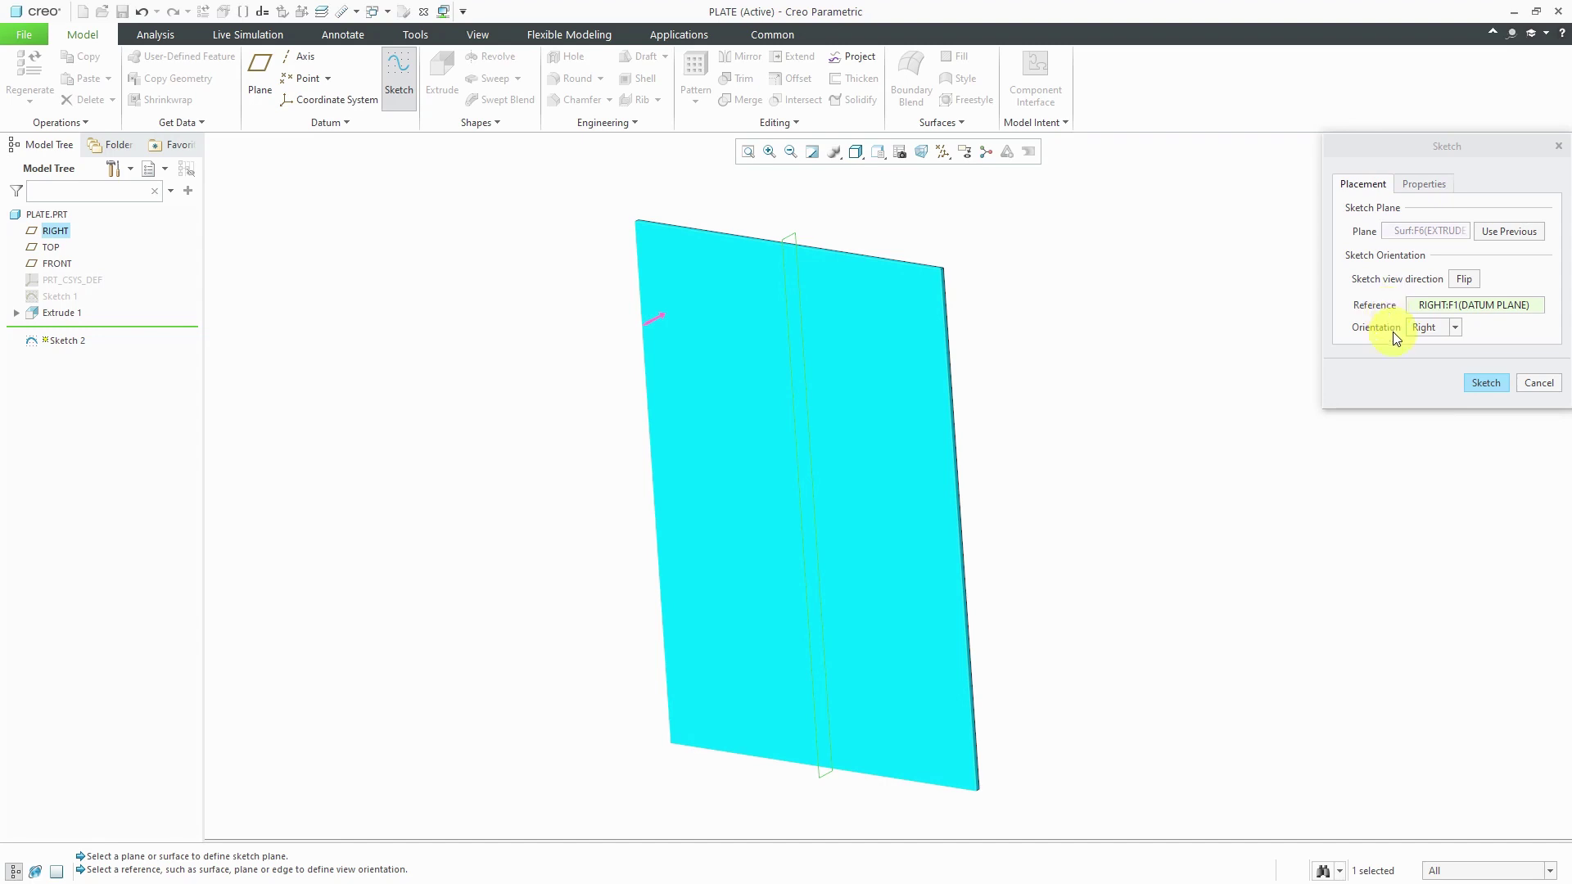
click(1482, 381)
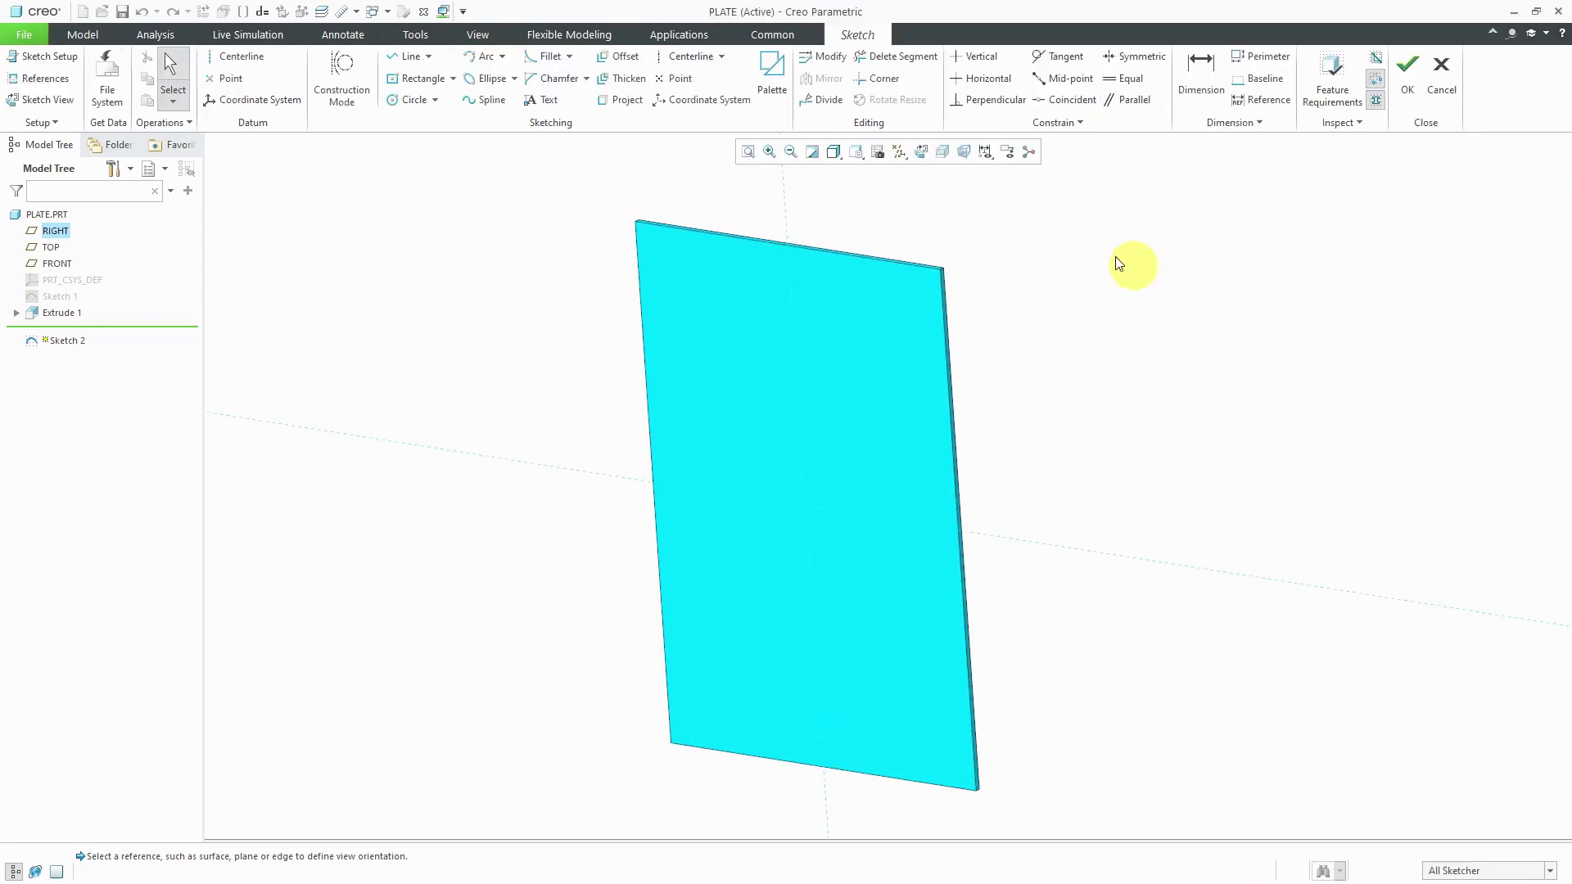
click(925, 154)
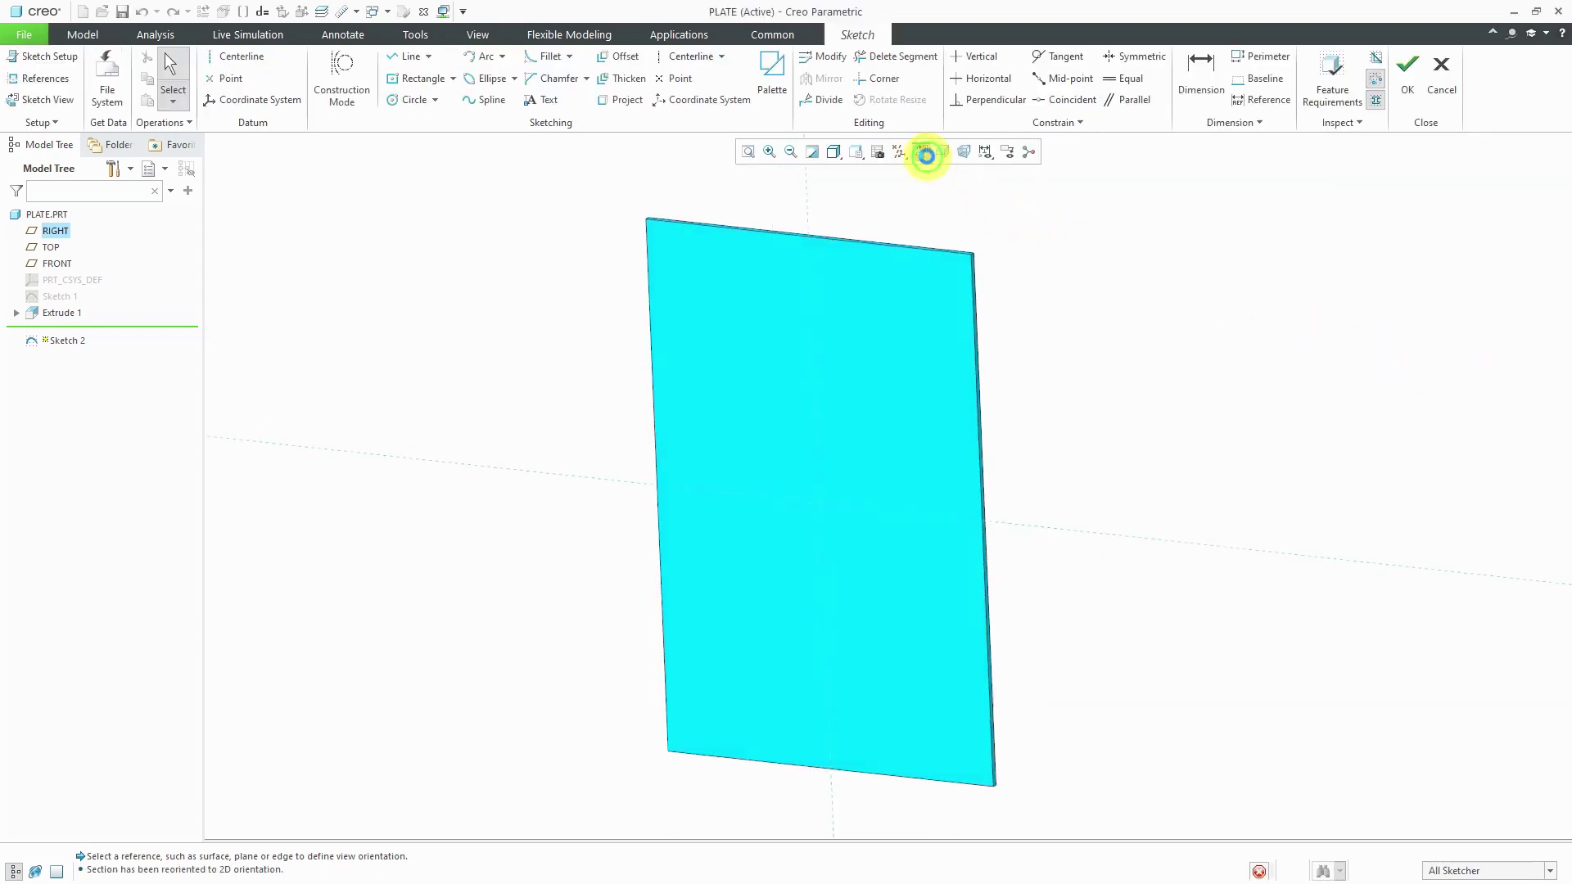
click(833, 154)
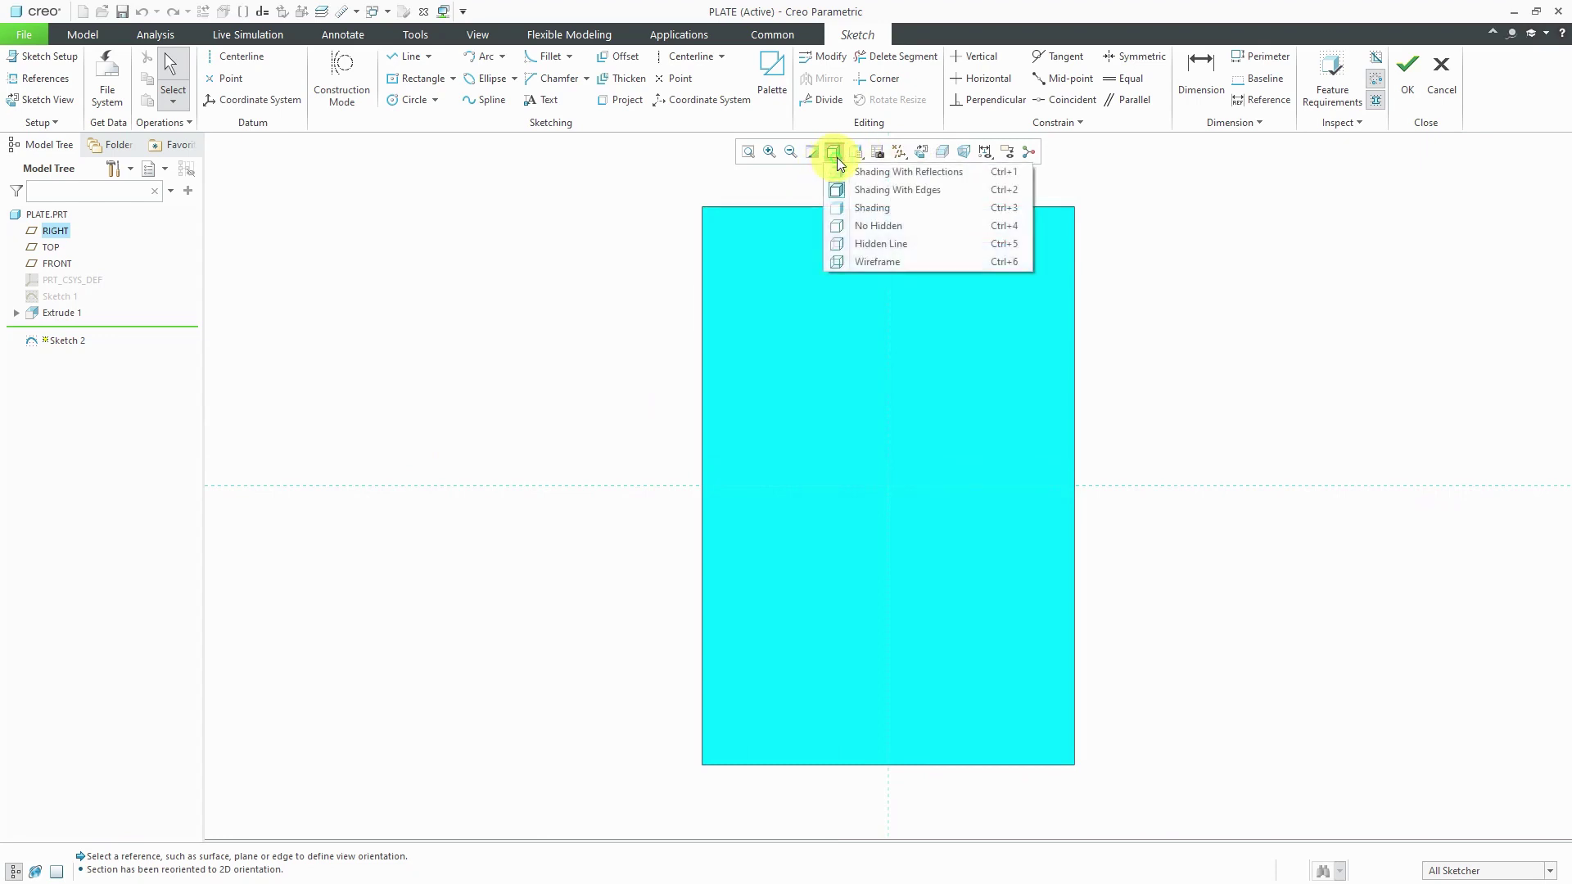
Show the plate with No Hidden display and place four construction points near its corners
click(878, 227)
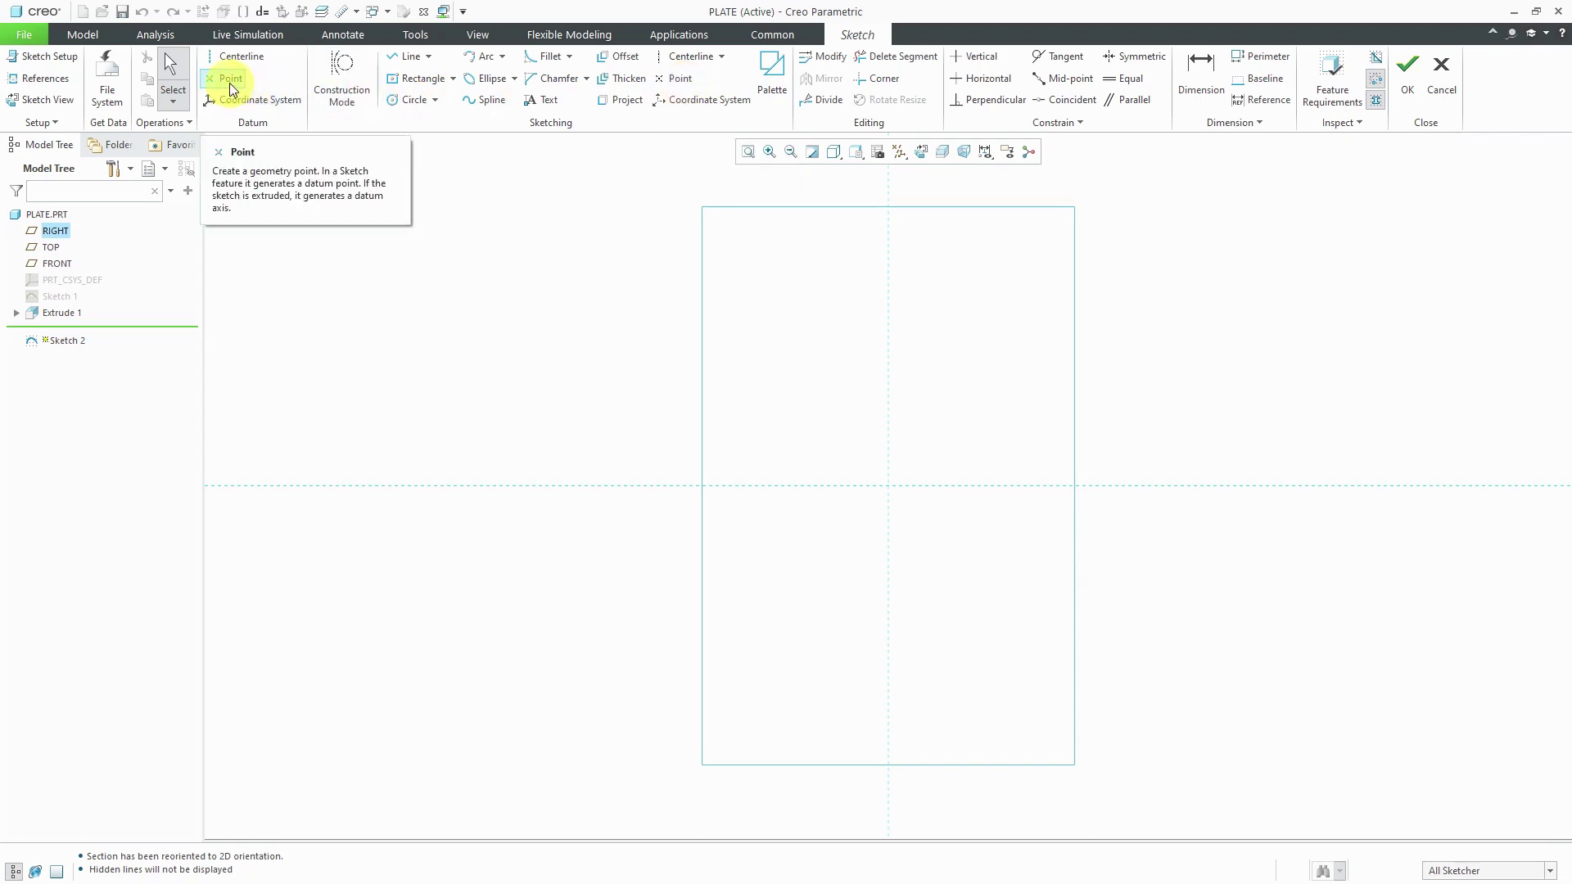
click(681, 82)
click(1010, 253)
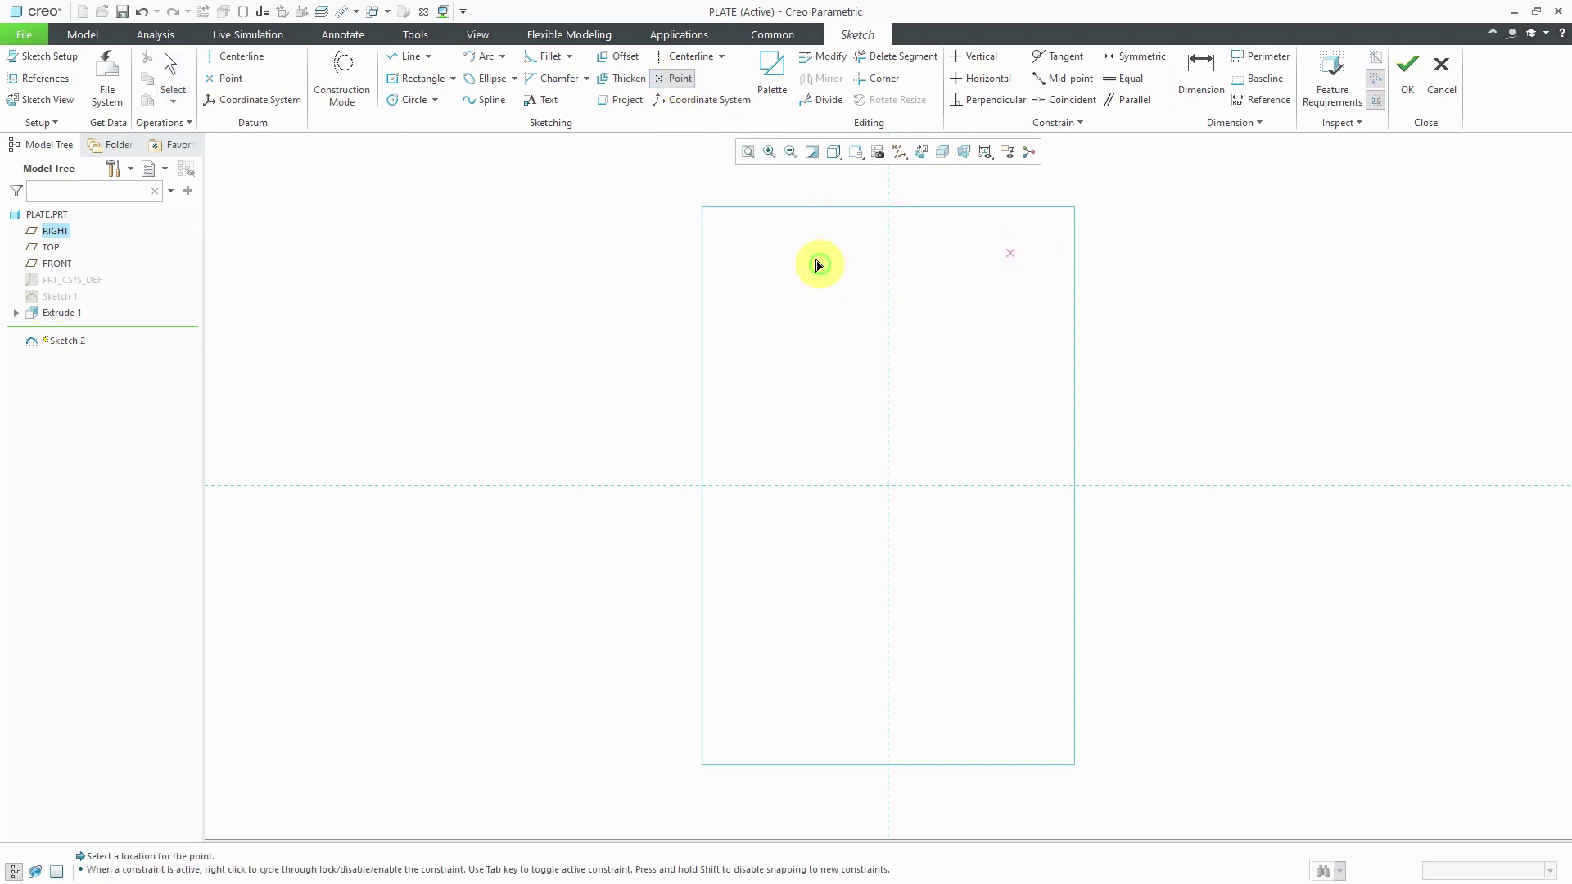
click(770, 243)
click(769, 716)
click(1029, 717)
Exit the point tool and try to accept the sketch with OK
middle_click(1173, 339)
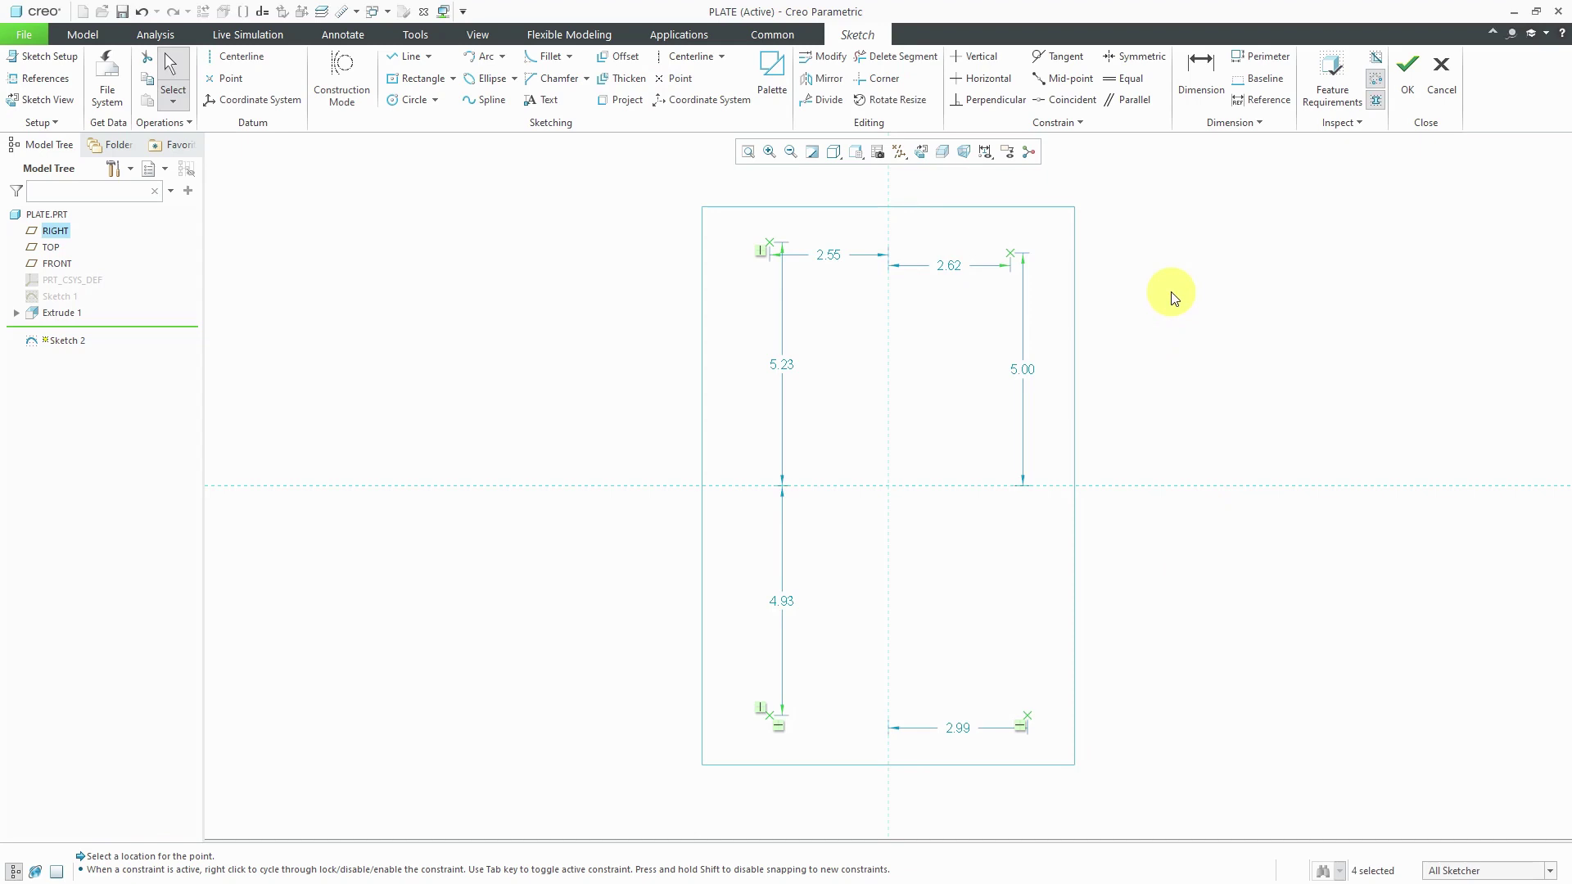
right_click(1170, 293)
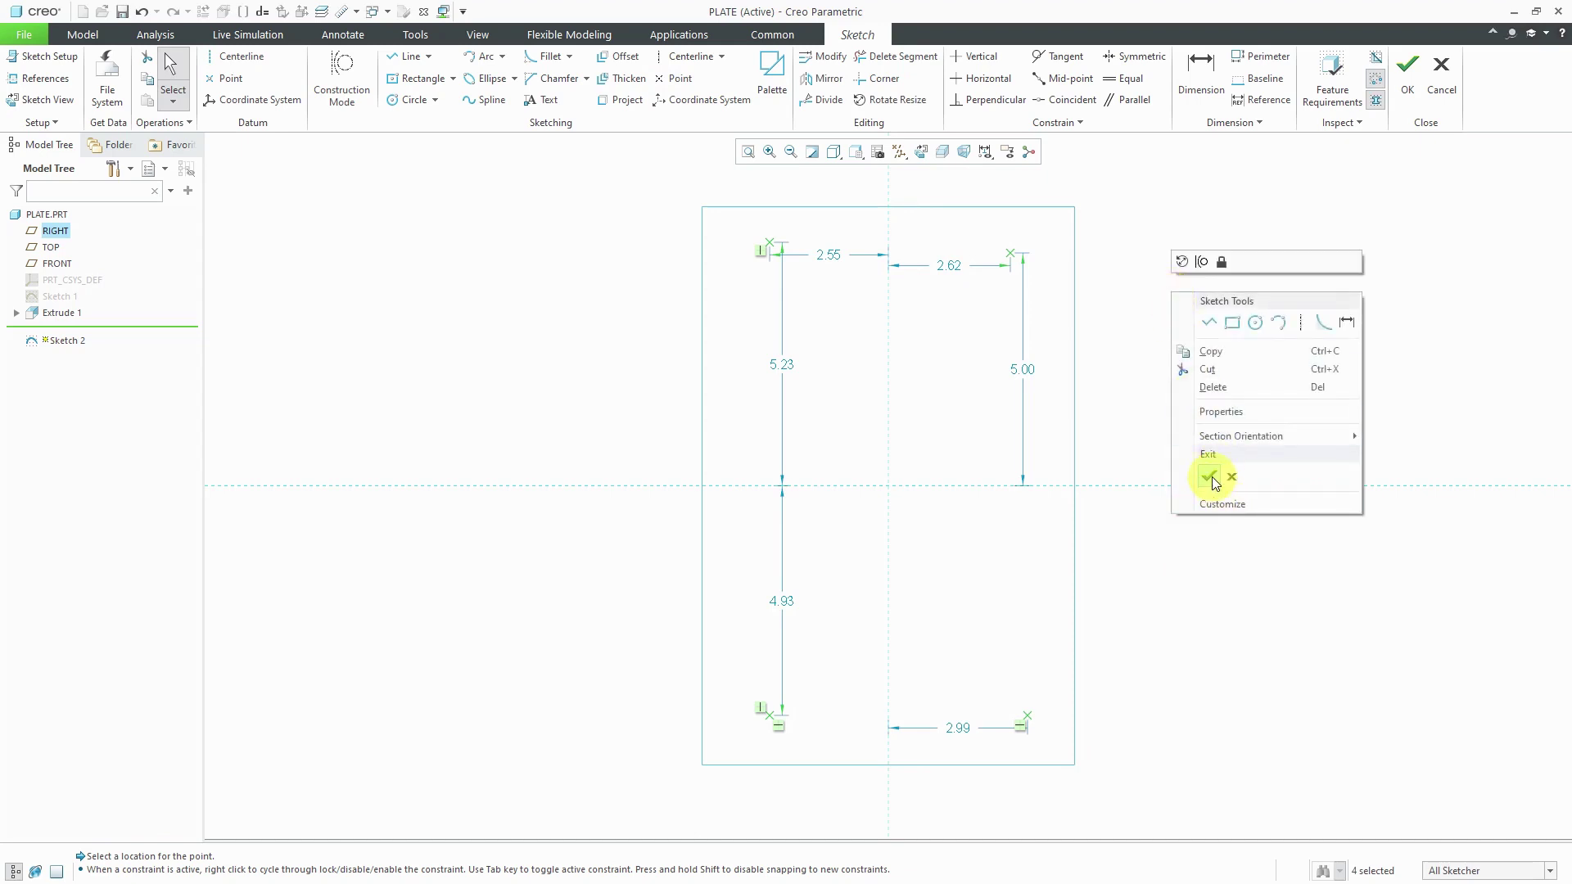
click(1212, 476)
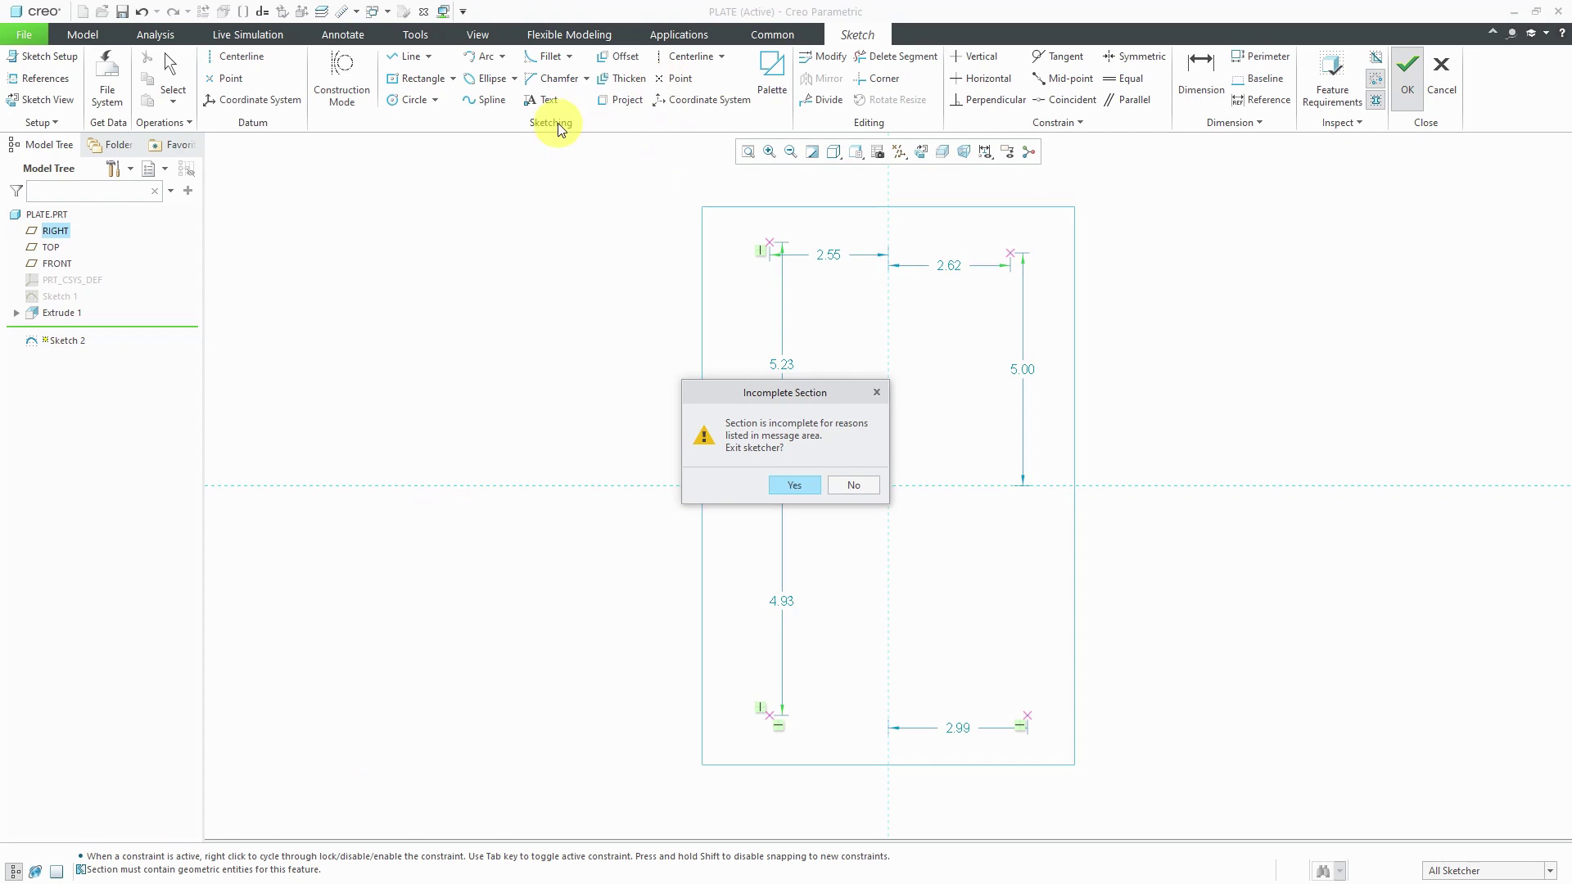
Decline exiting Sketcher and undo the four construction points
click(855, 485)
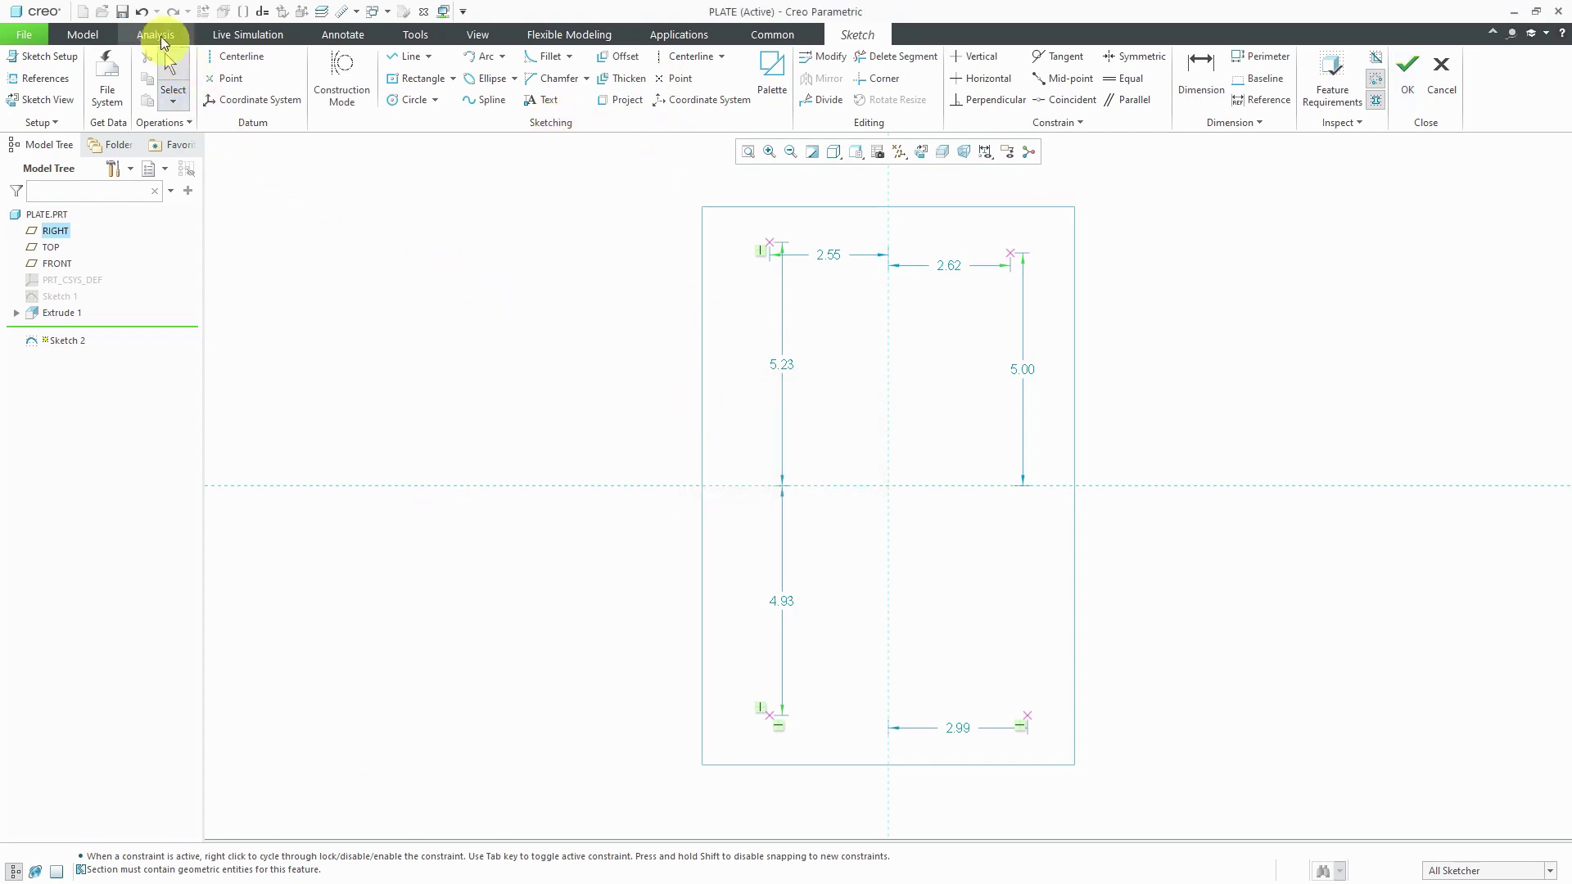
click(143, 13)
click(143, 13)
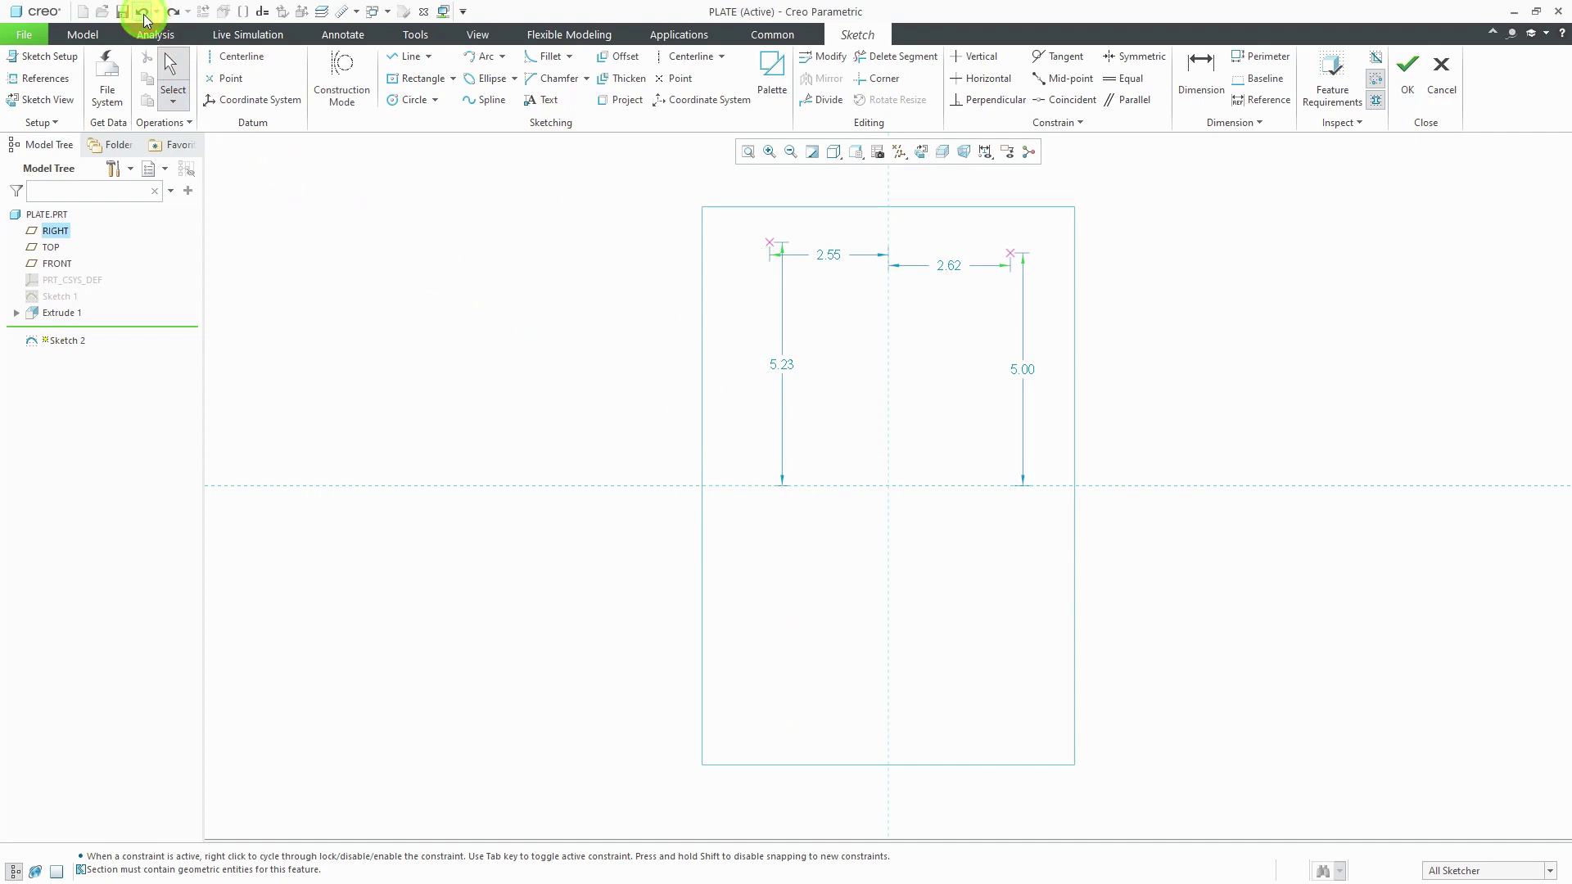
click(143, 13)
click(143, 13)
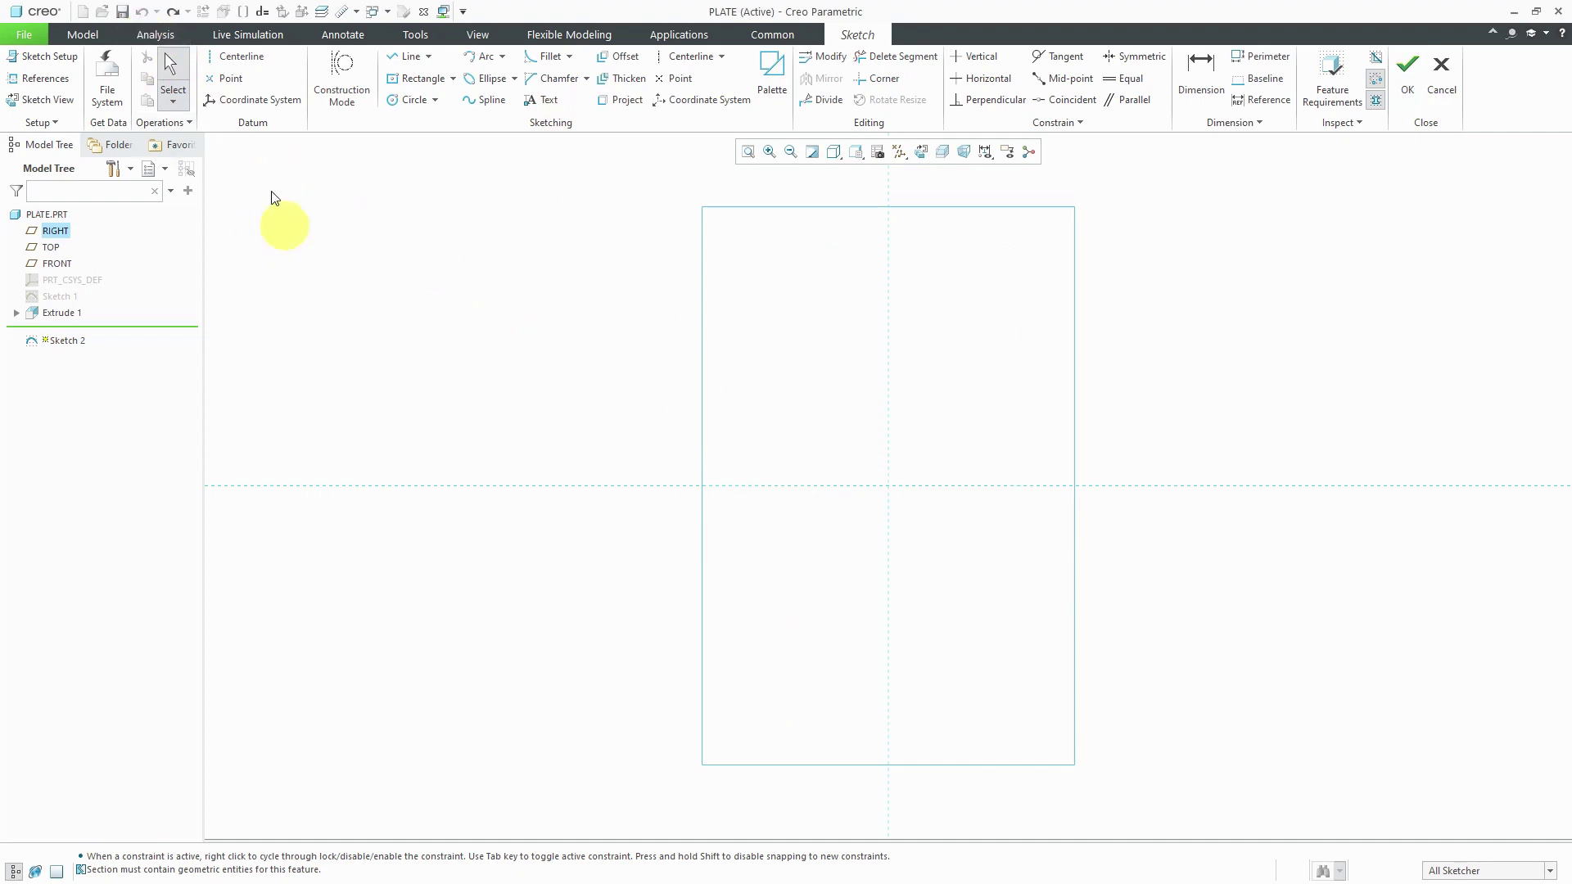
Place four geometry points near the plate's four corners
click(232, 82)
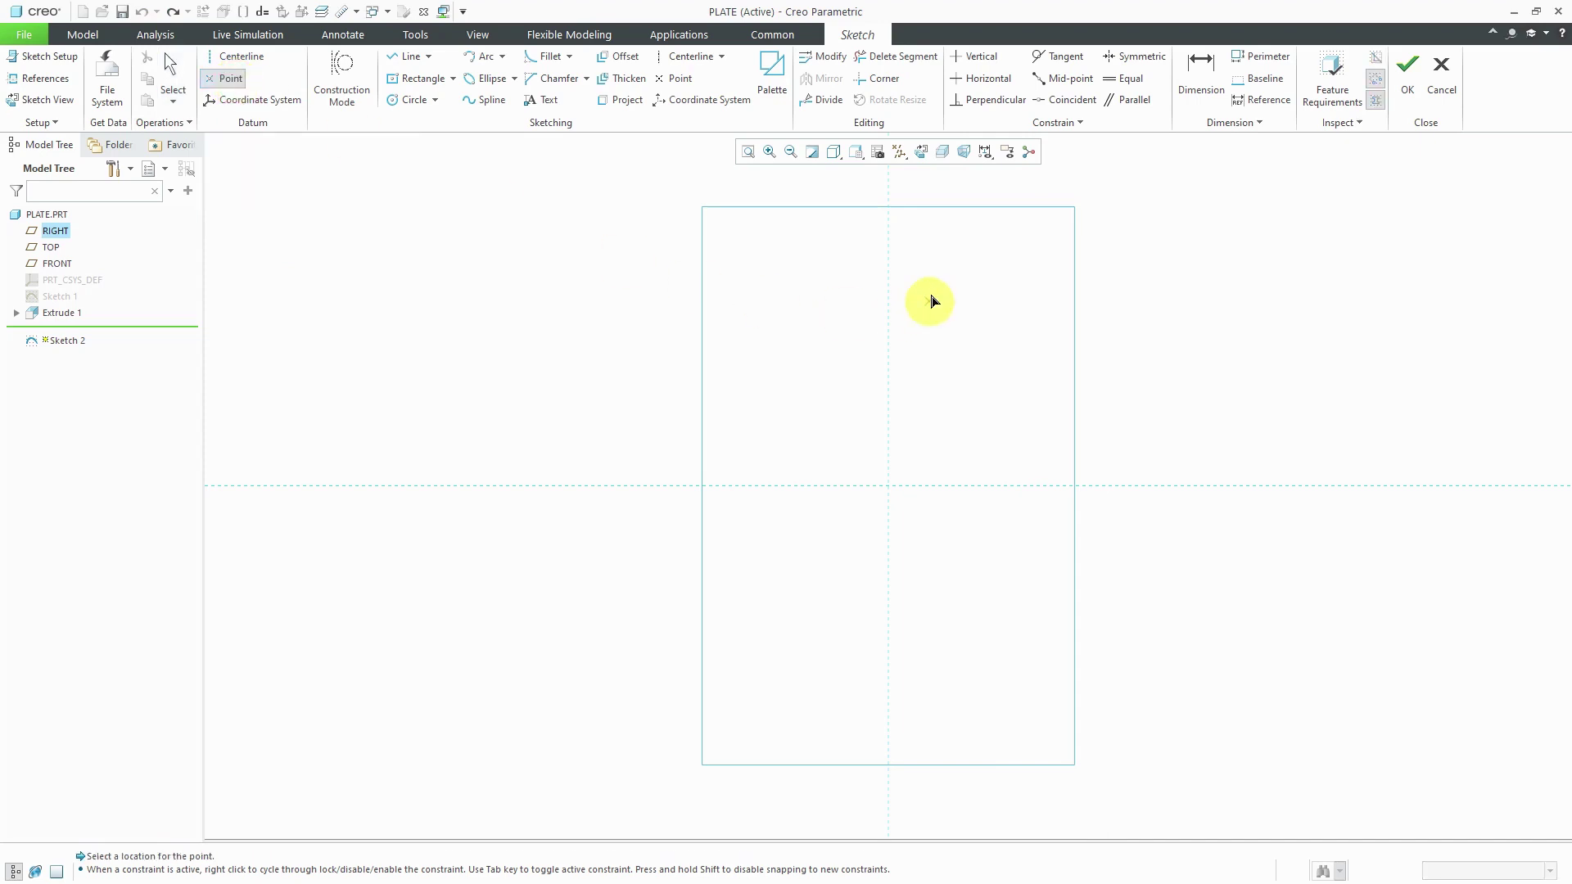
click(1037, 239)
click(741, 239)
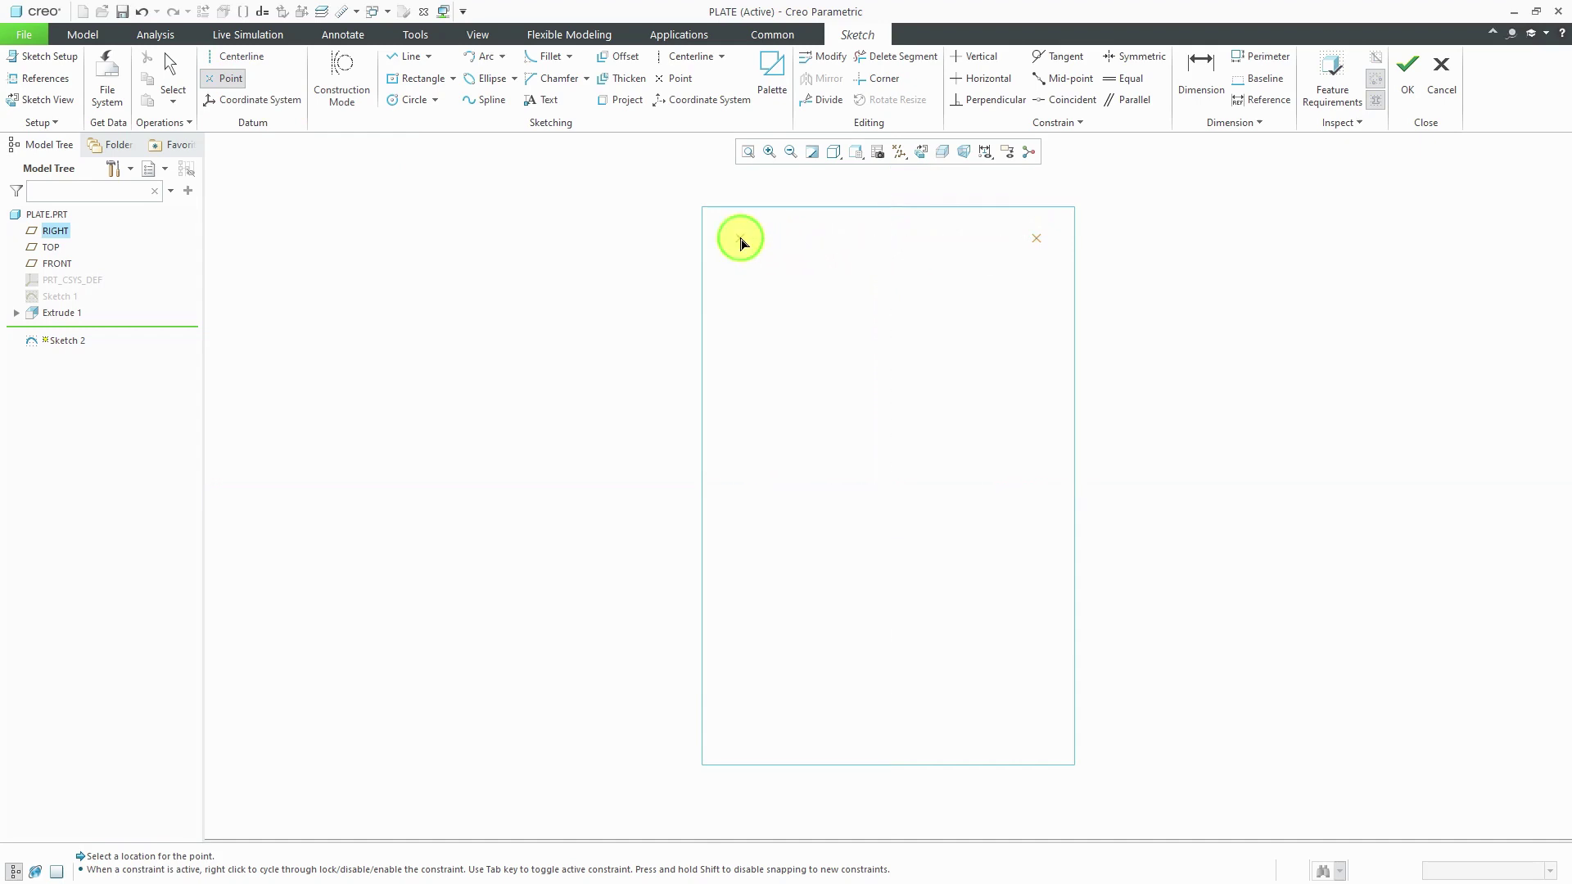
click(741, 723)
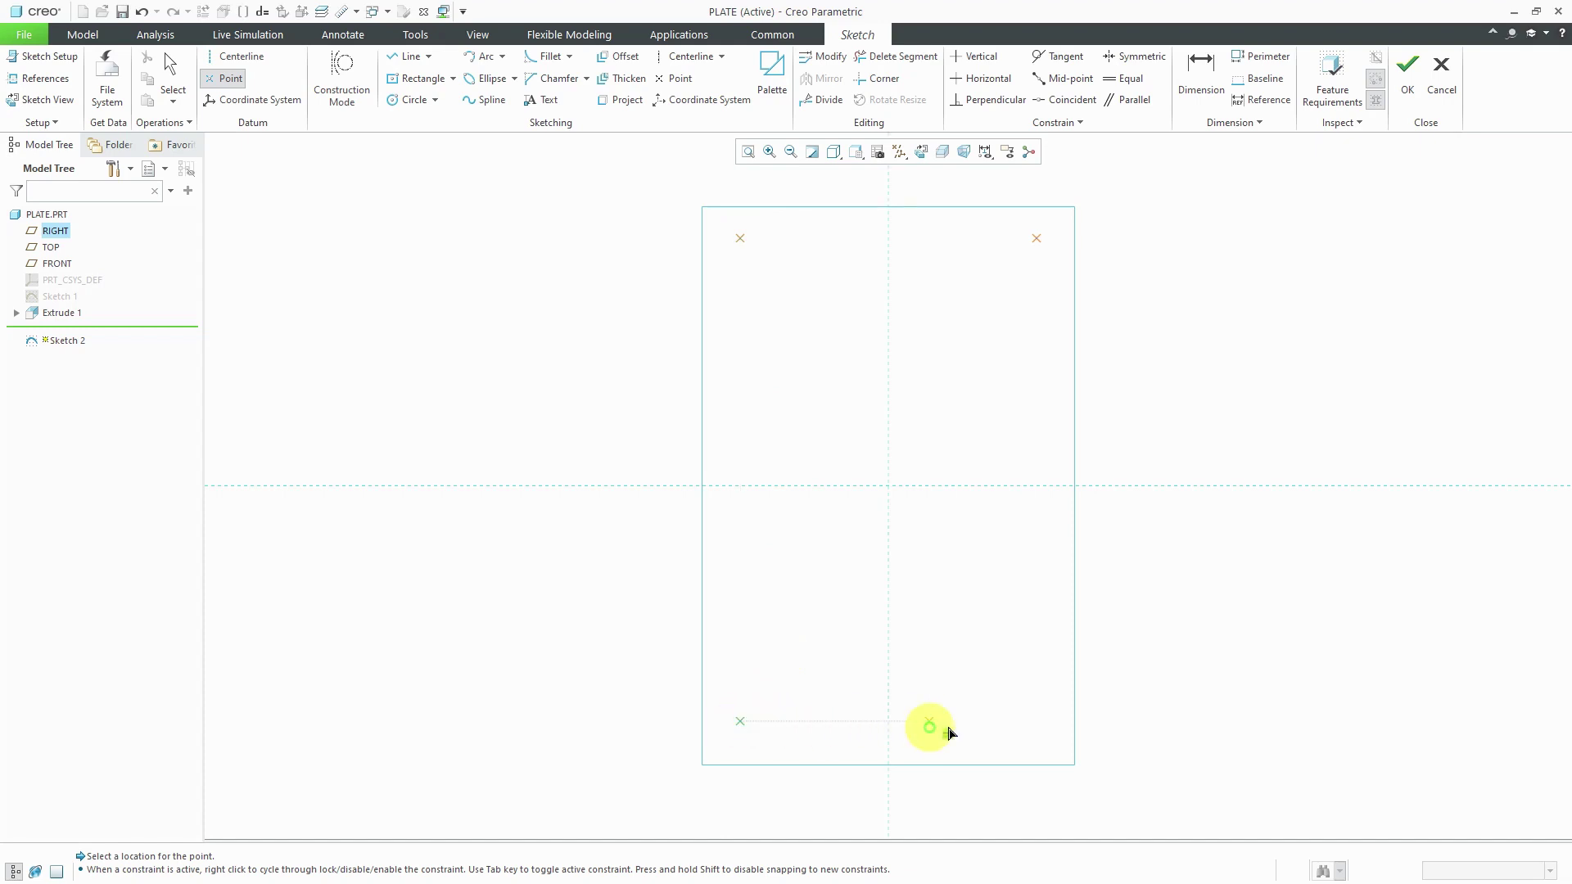
click(1035, 723)
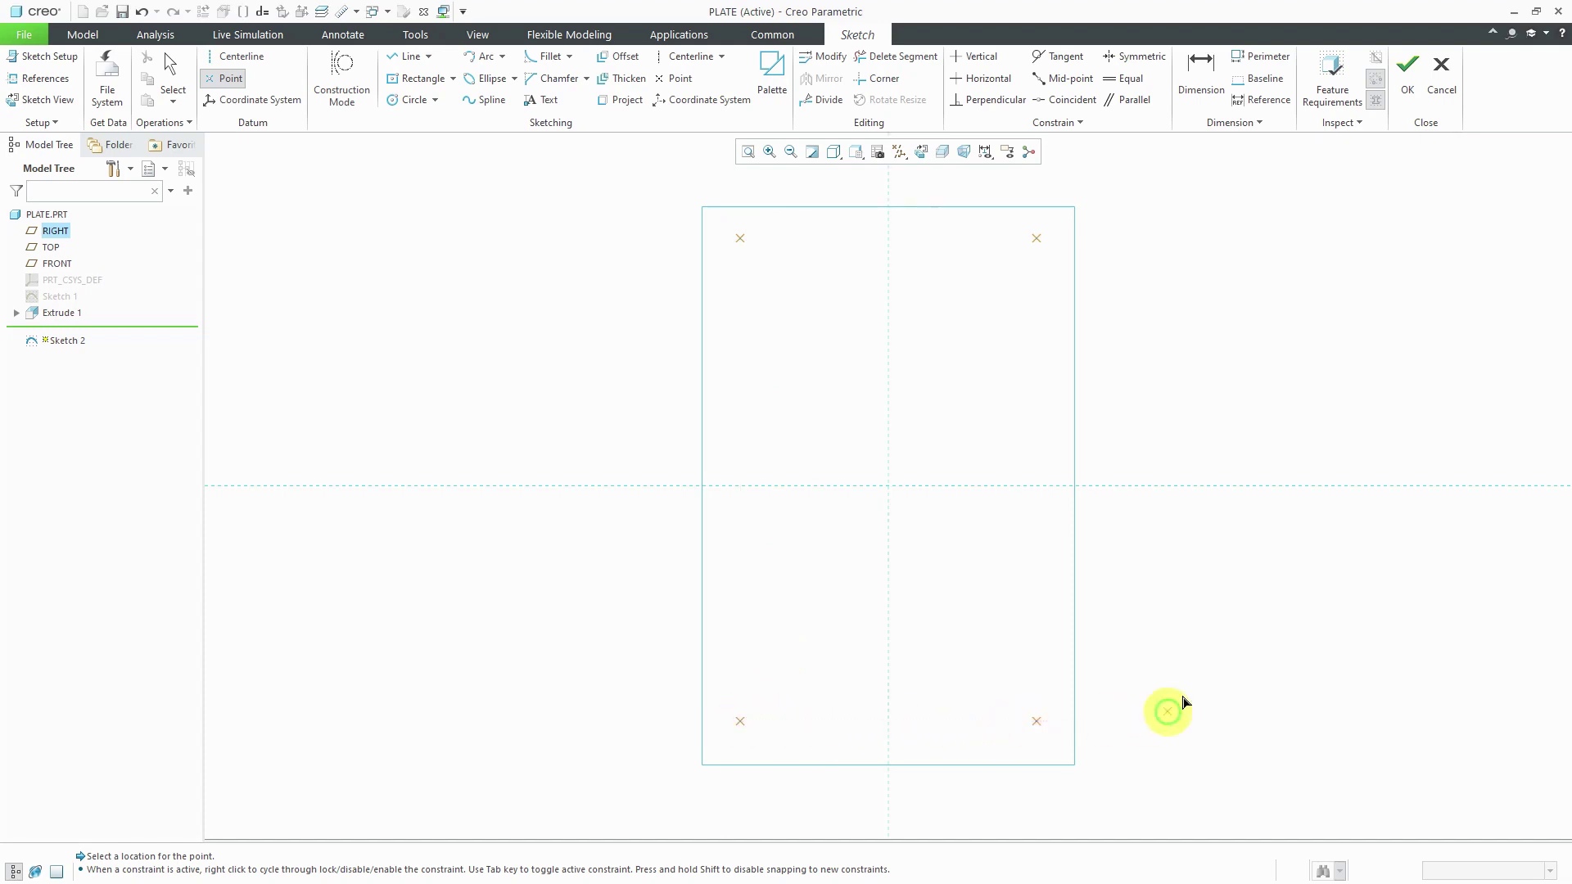
middle_click(1198, 668)
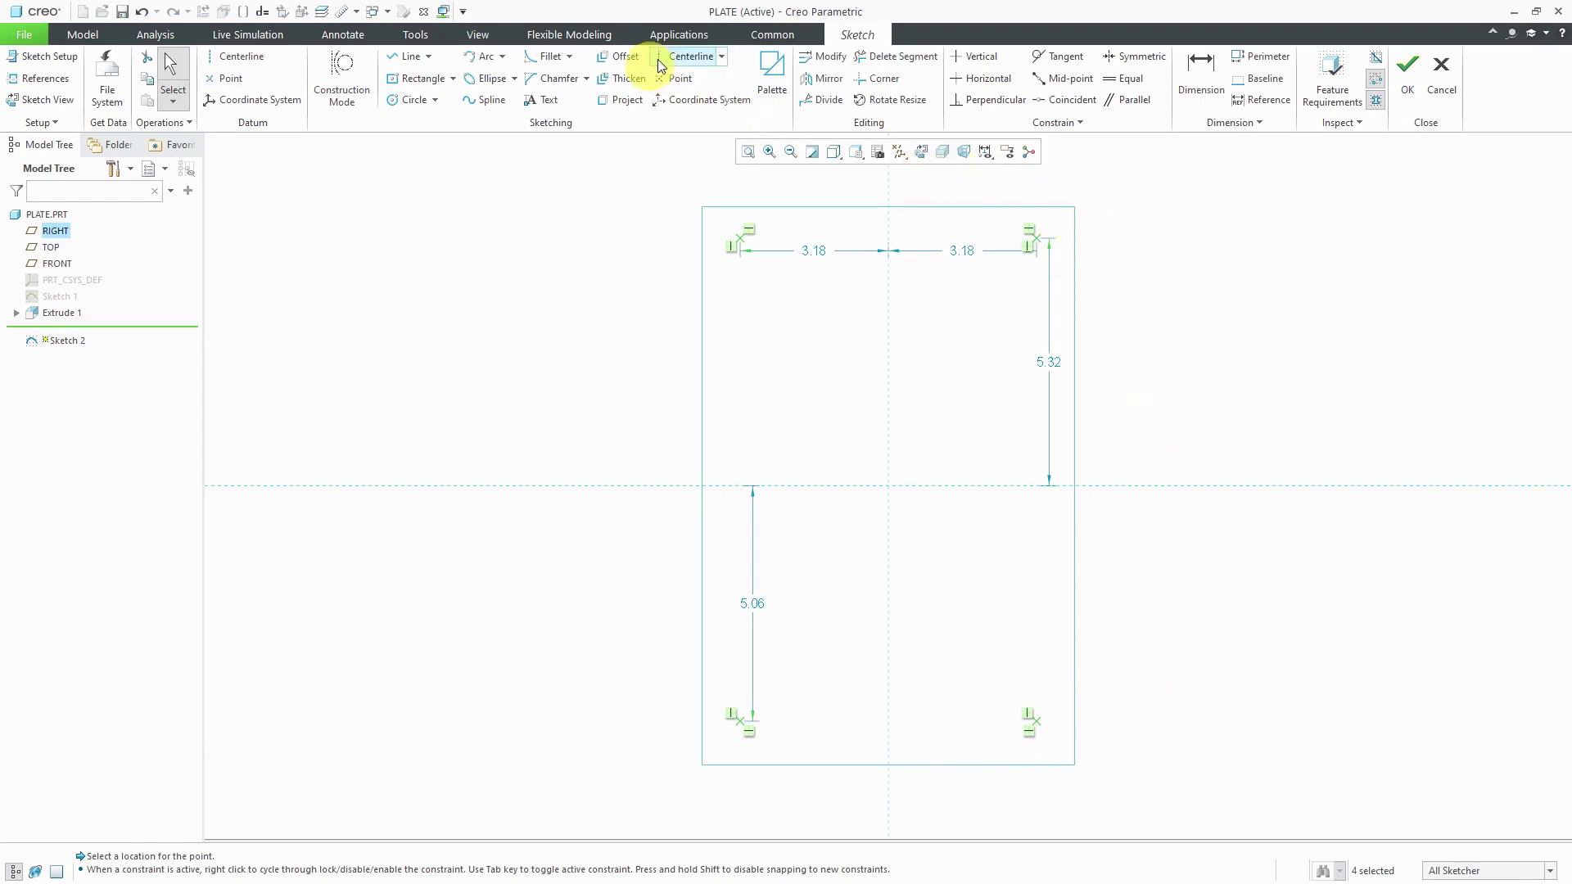
Draw vertical and horizontal centerlines along the plate's centre references
click(684, 56)
click(887, 366)
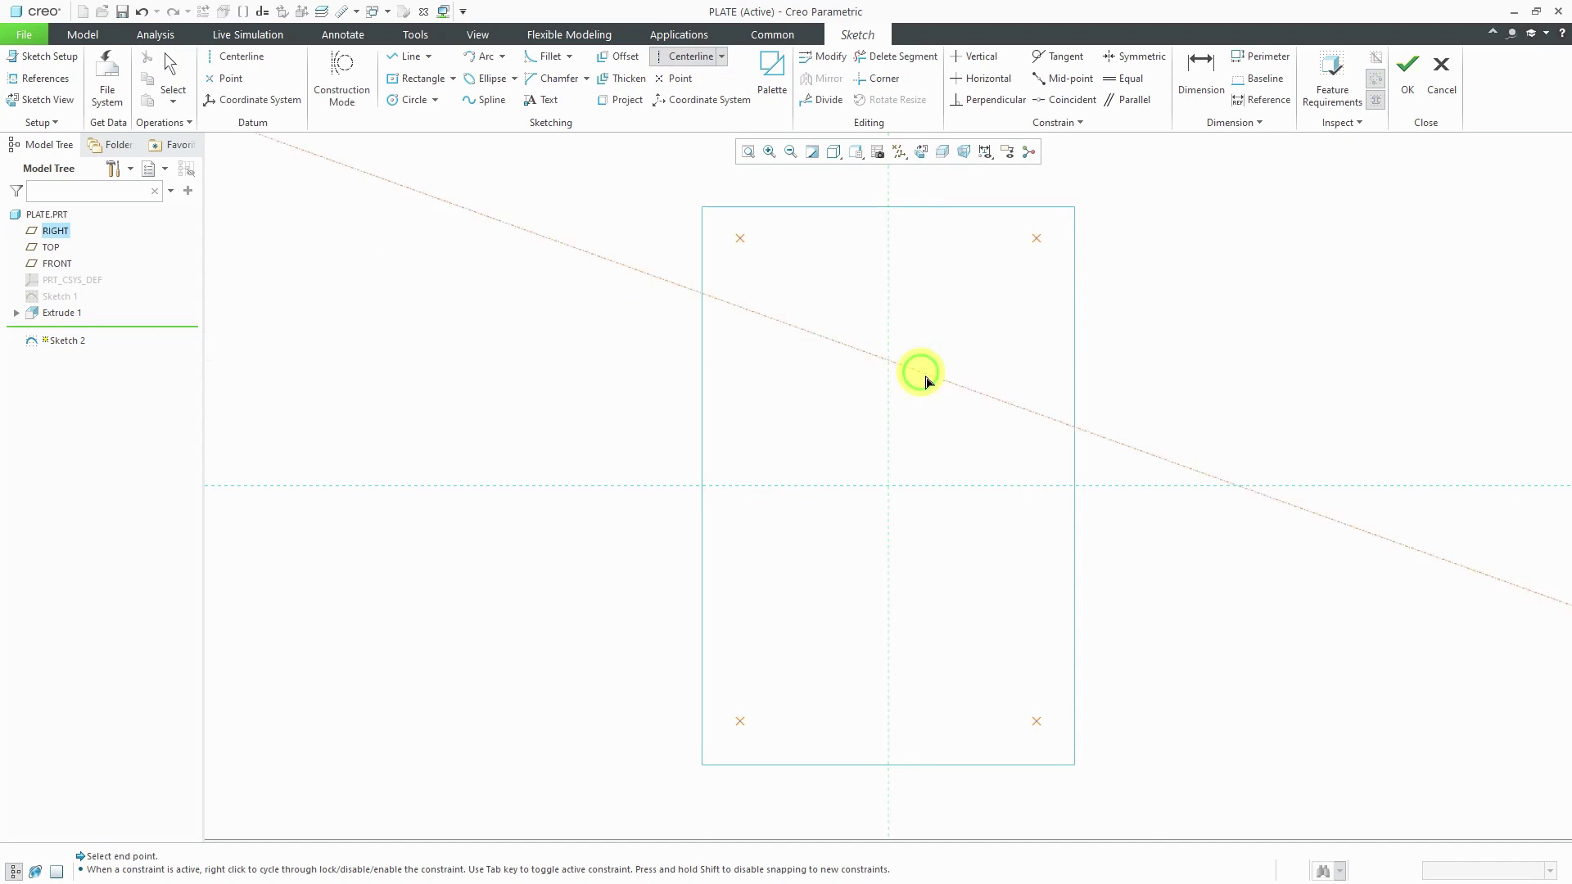
click(891, 554)
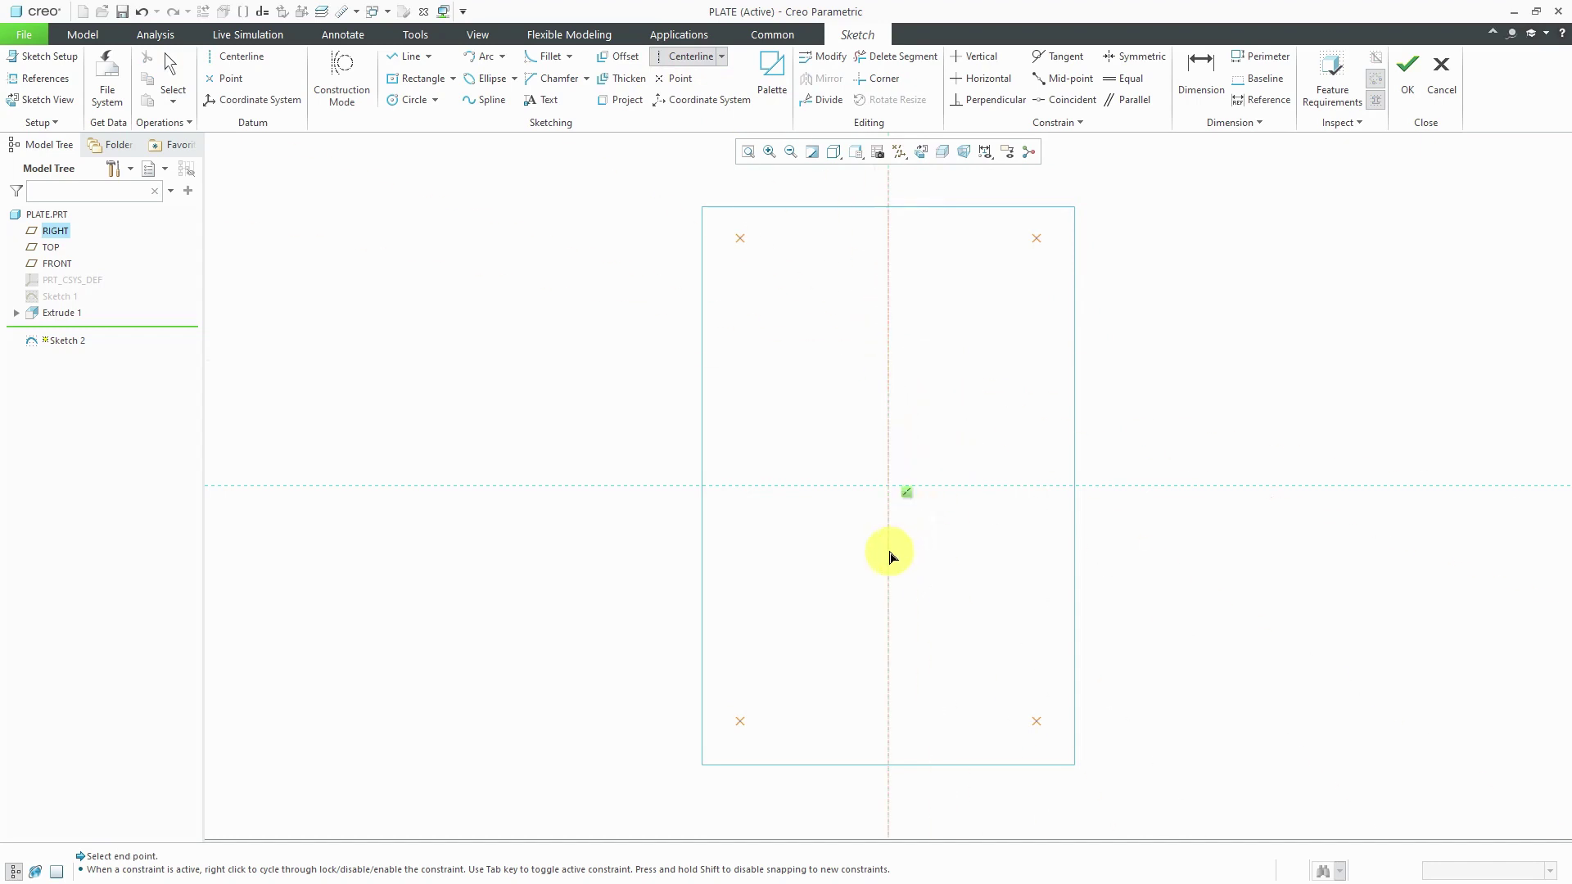
click(982, 485)
click(785, 486)
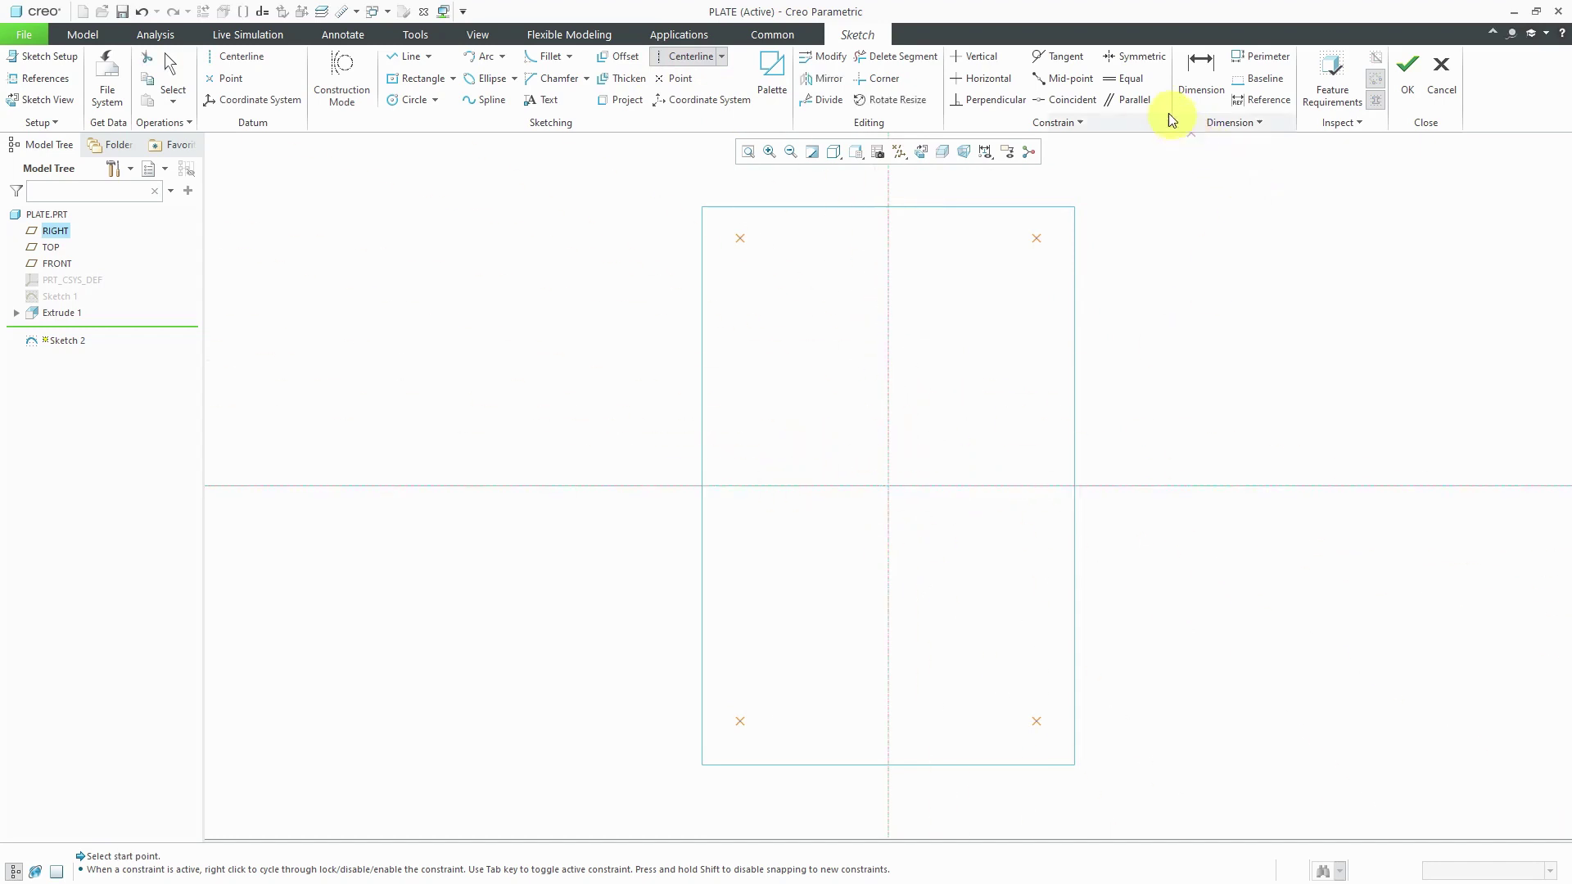
Make the top points and the right-hand points symmetric about the centerlines
click(1146, 60)
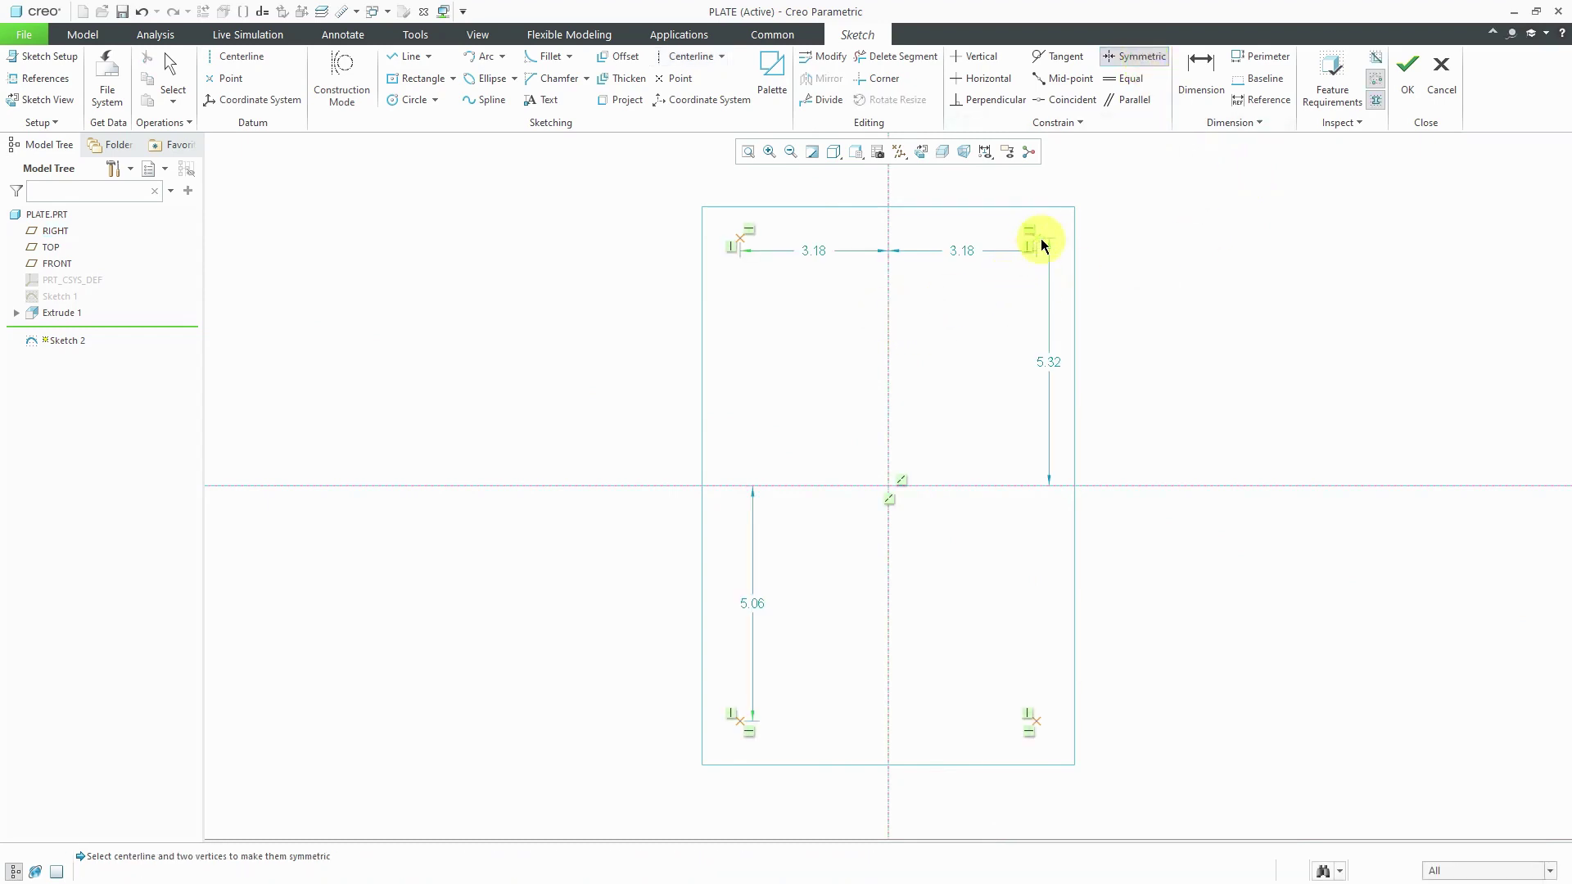
click(742, 239)
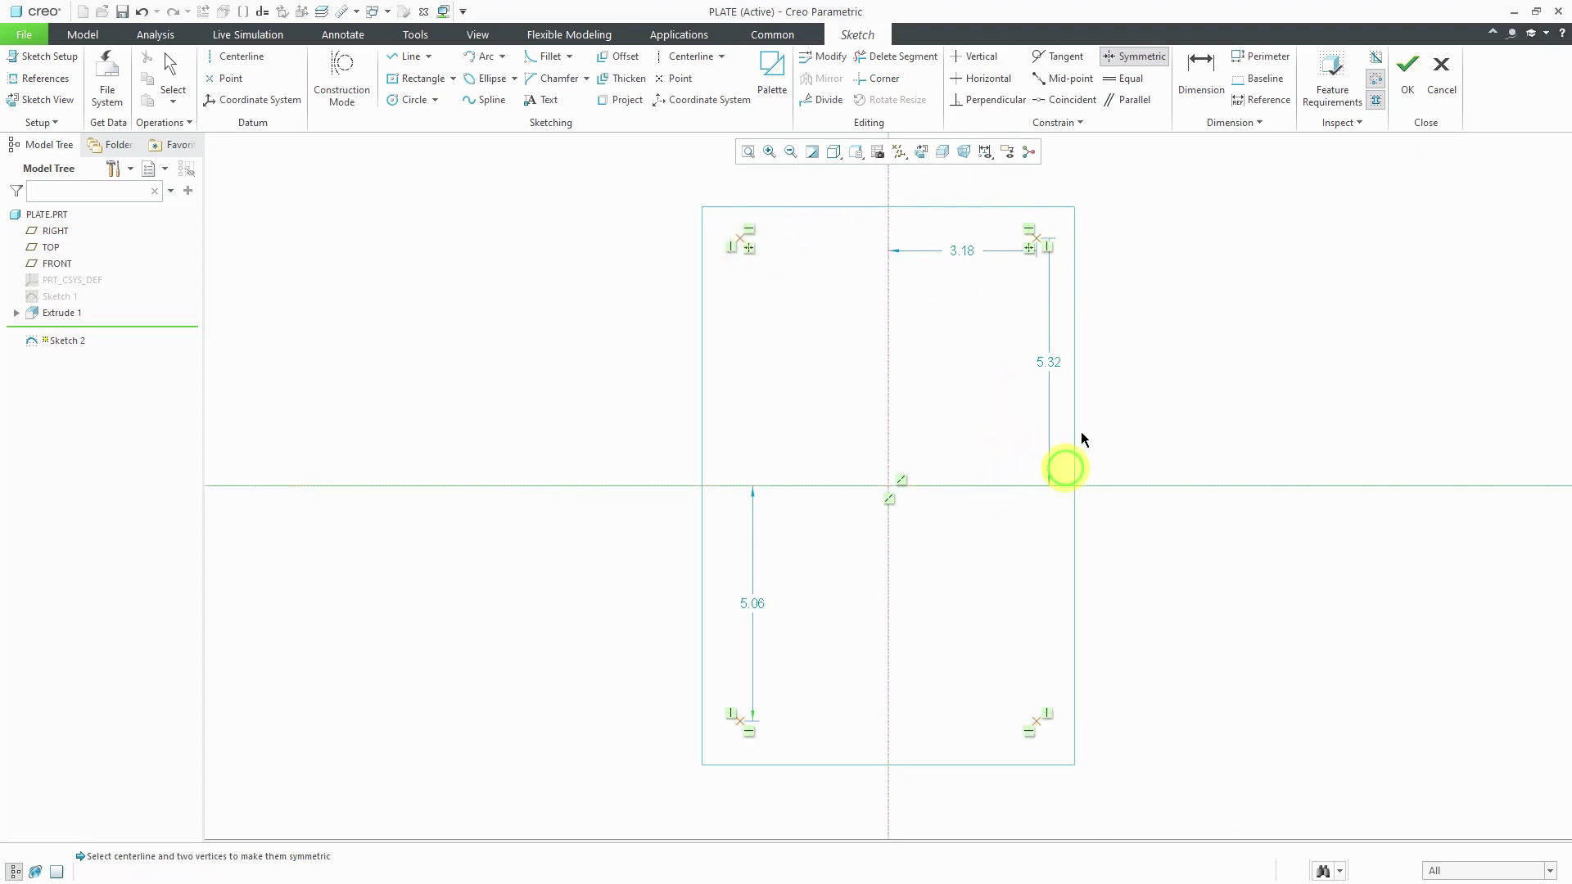
click(1043, 243)
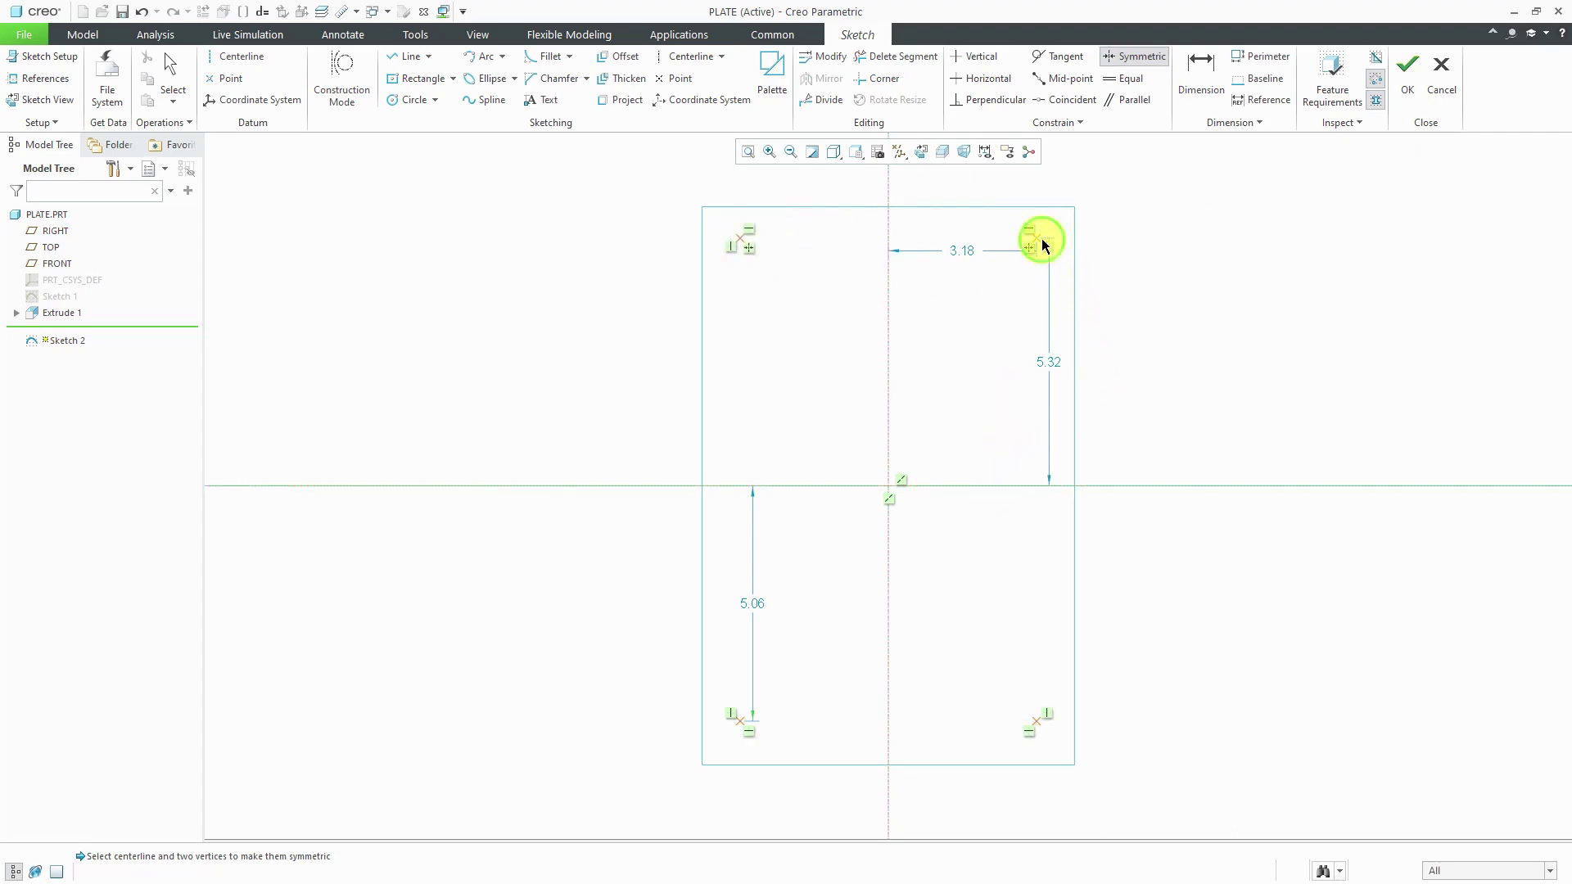
click(1036, 722)
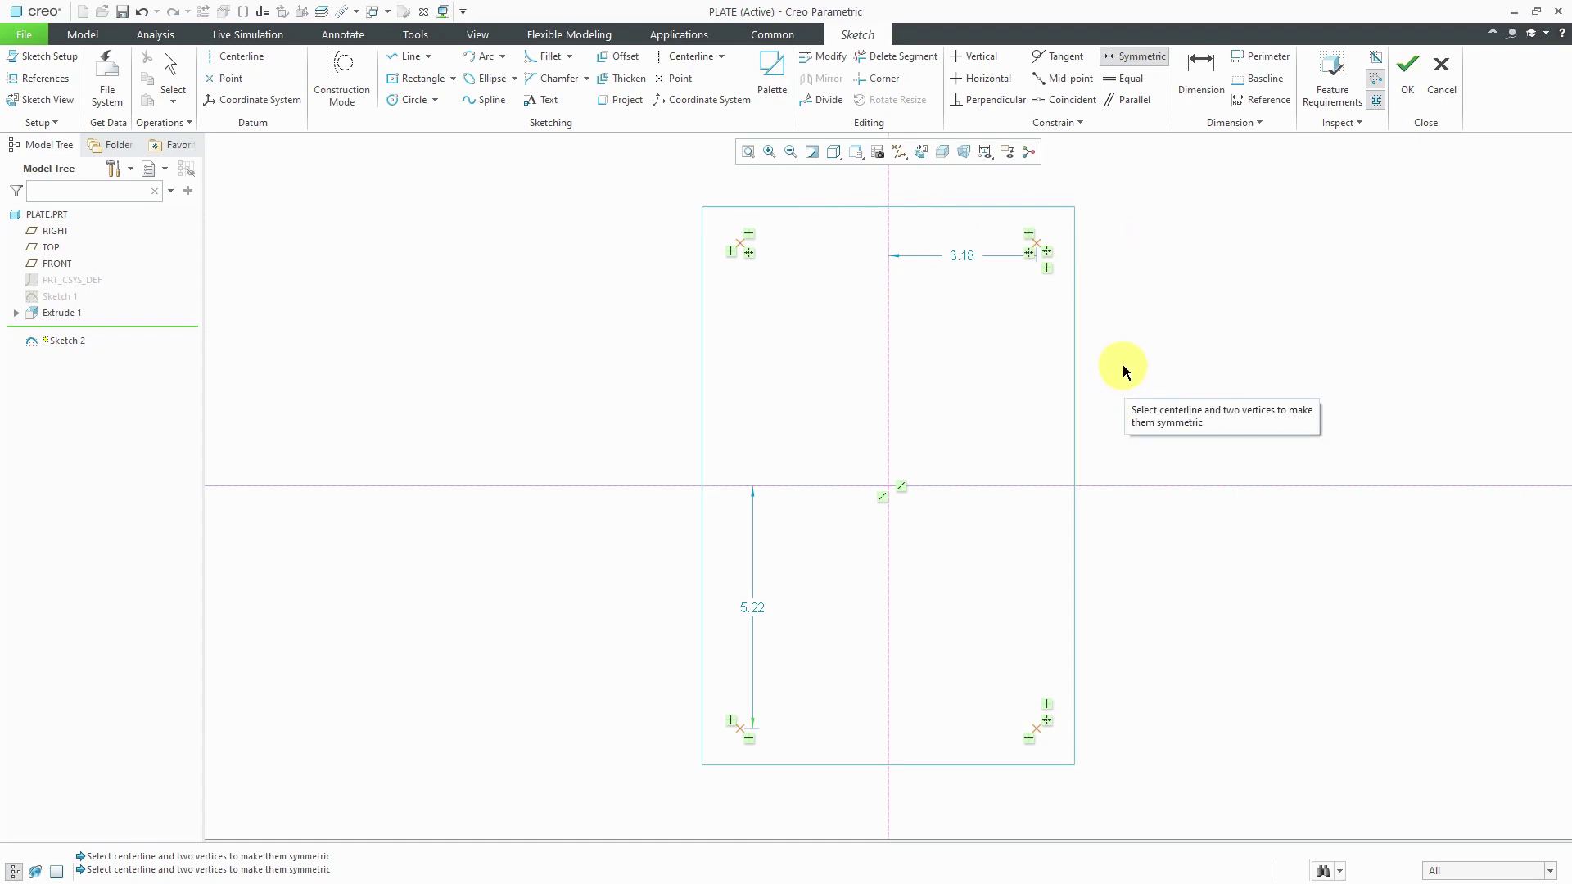
Dimension the top-right point 0.50 from the plate's right edge and 0.50 from its top edge
click(1207, 86)
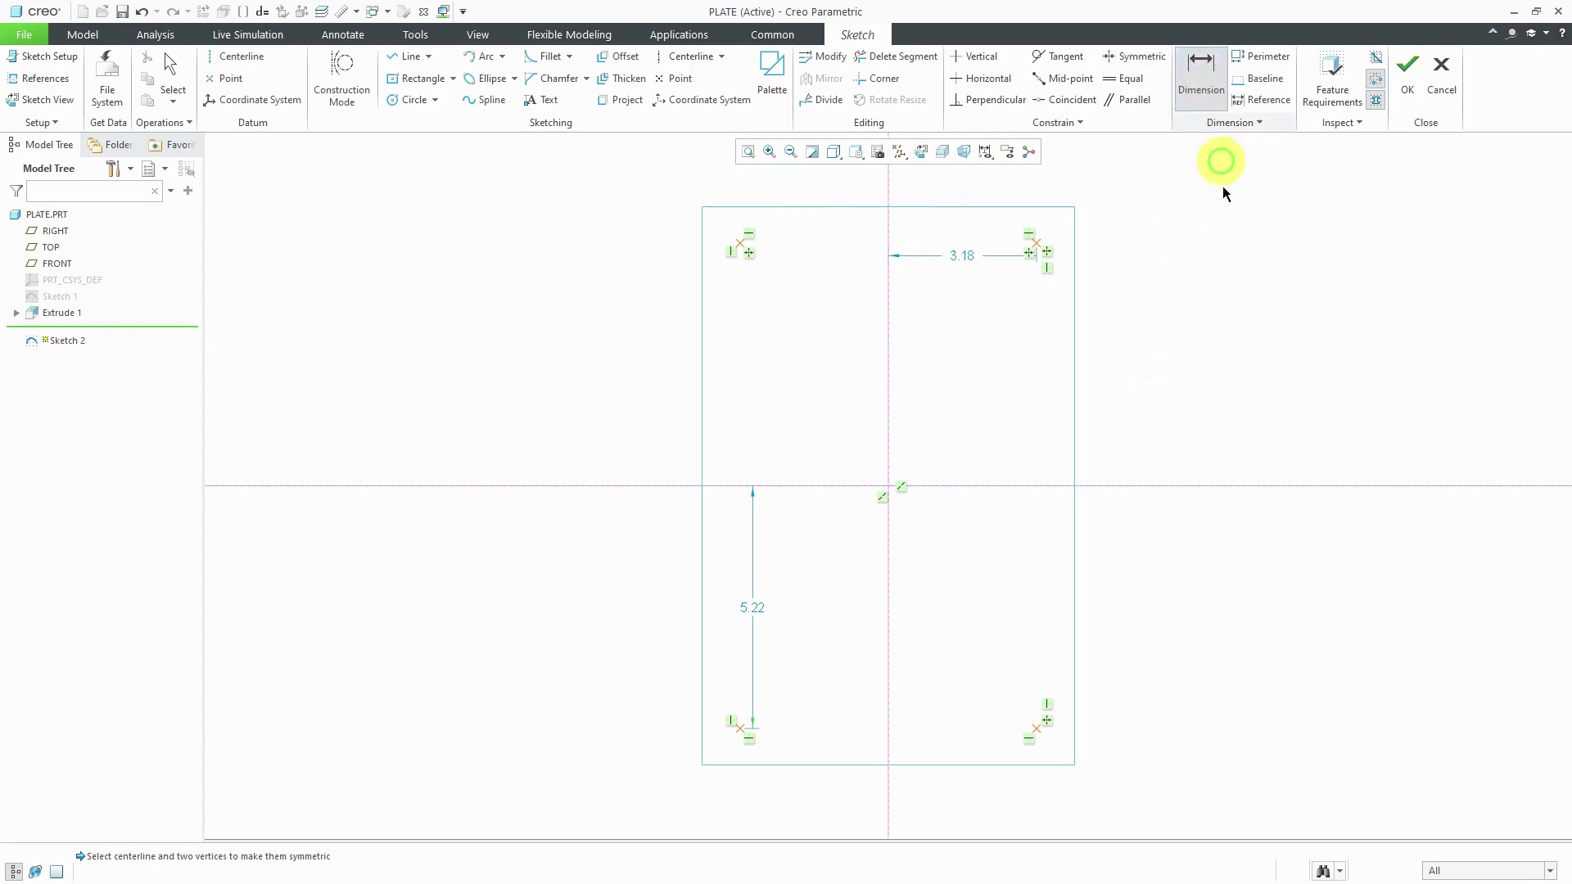
click(1037, 244)
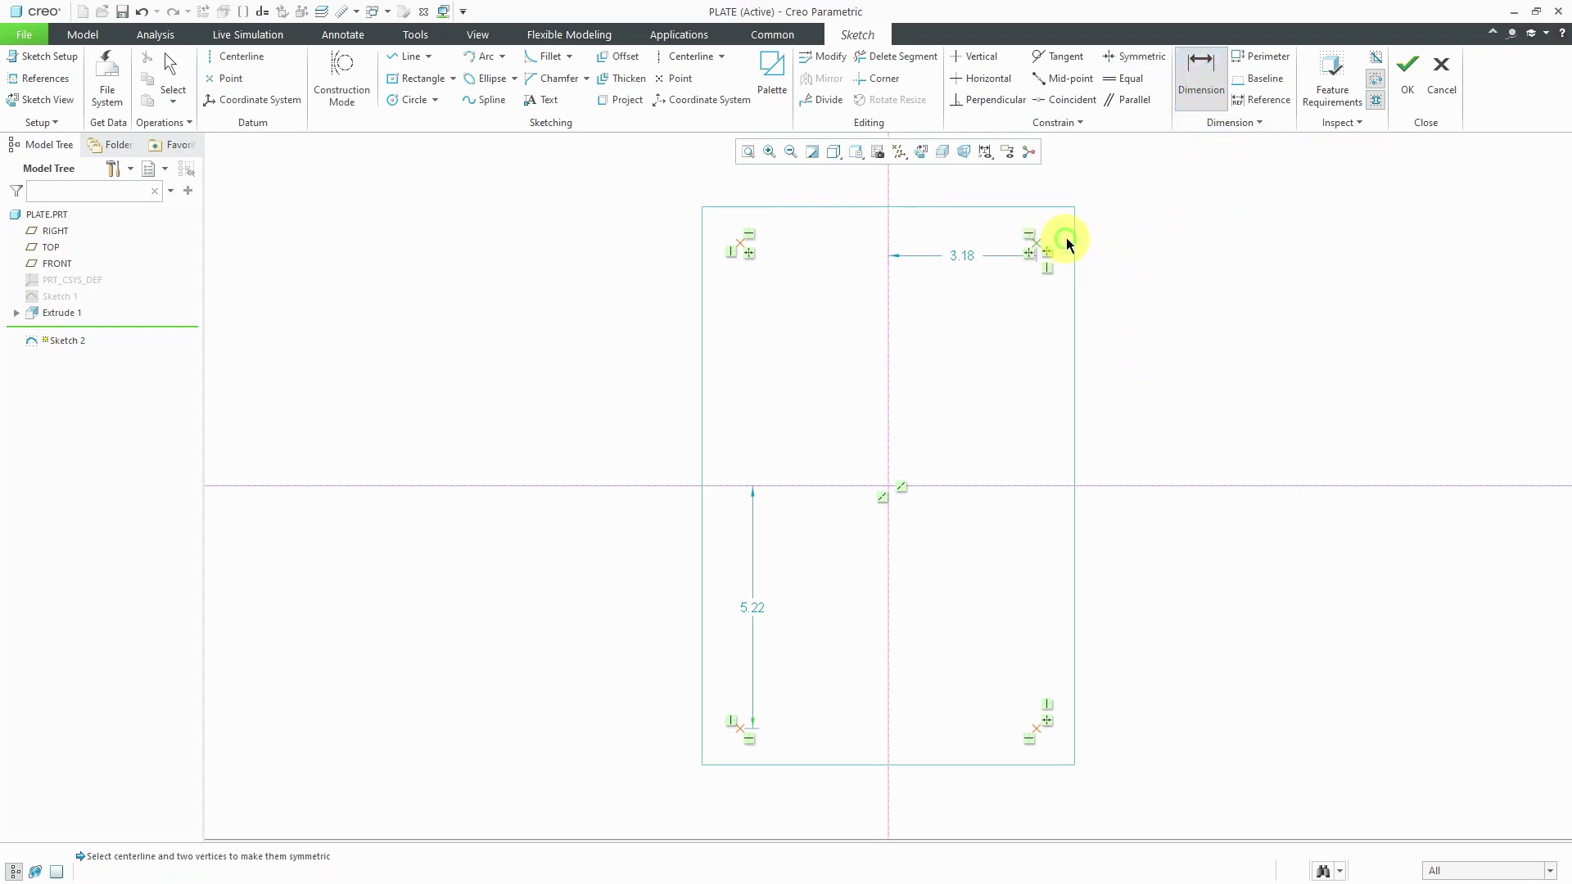
click(1072, 239)
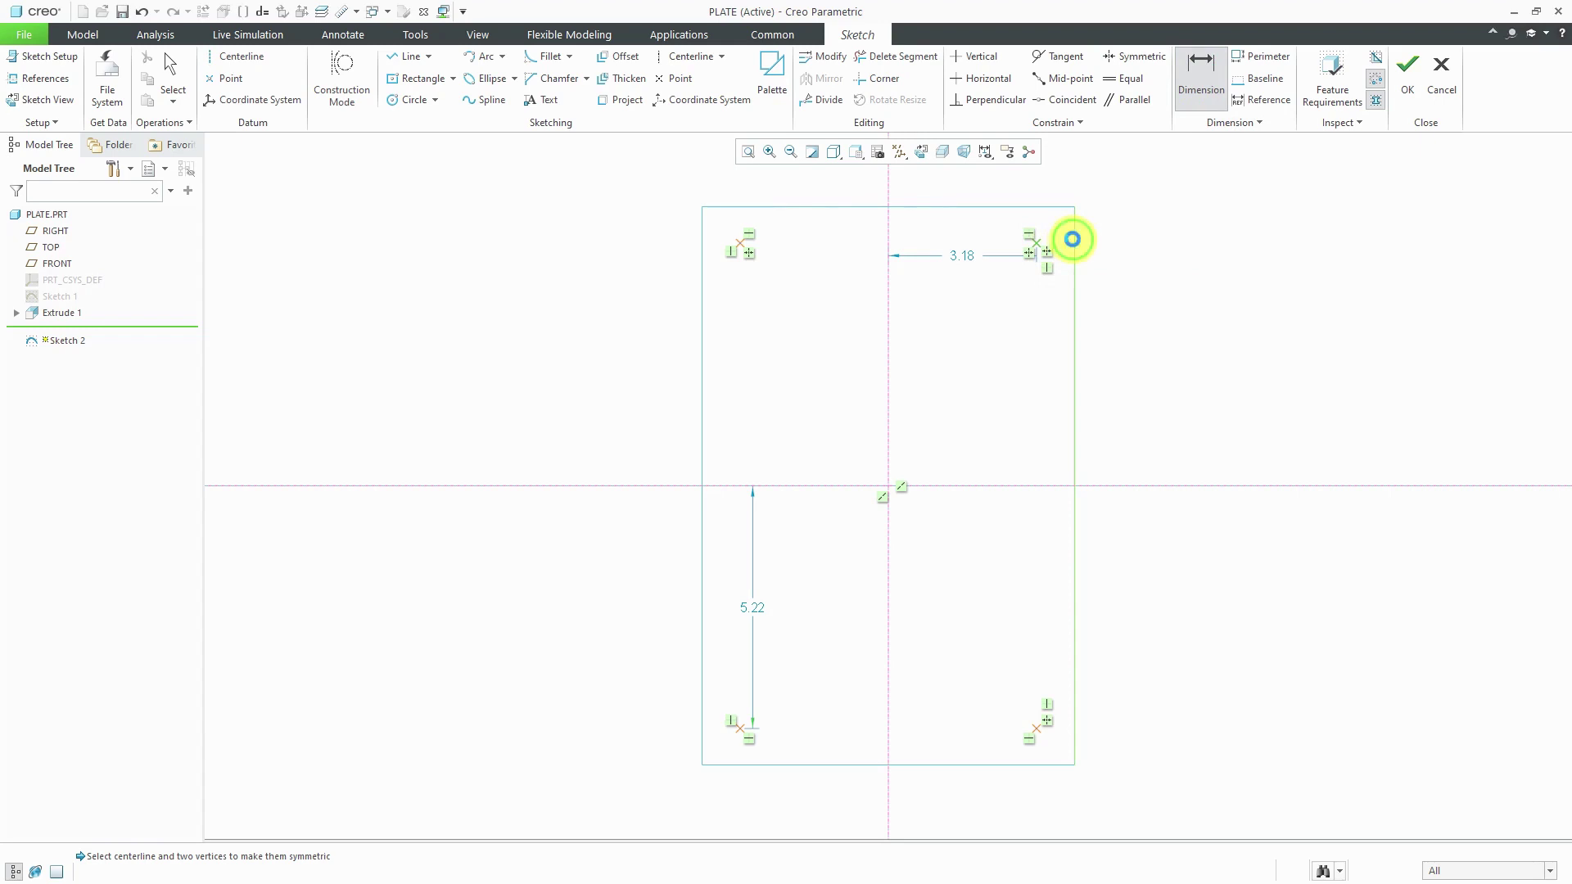
middle_click(1138, 235)
text(0.5)
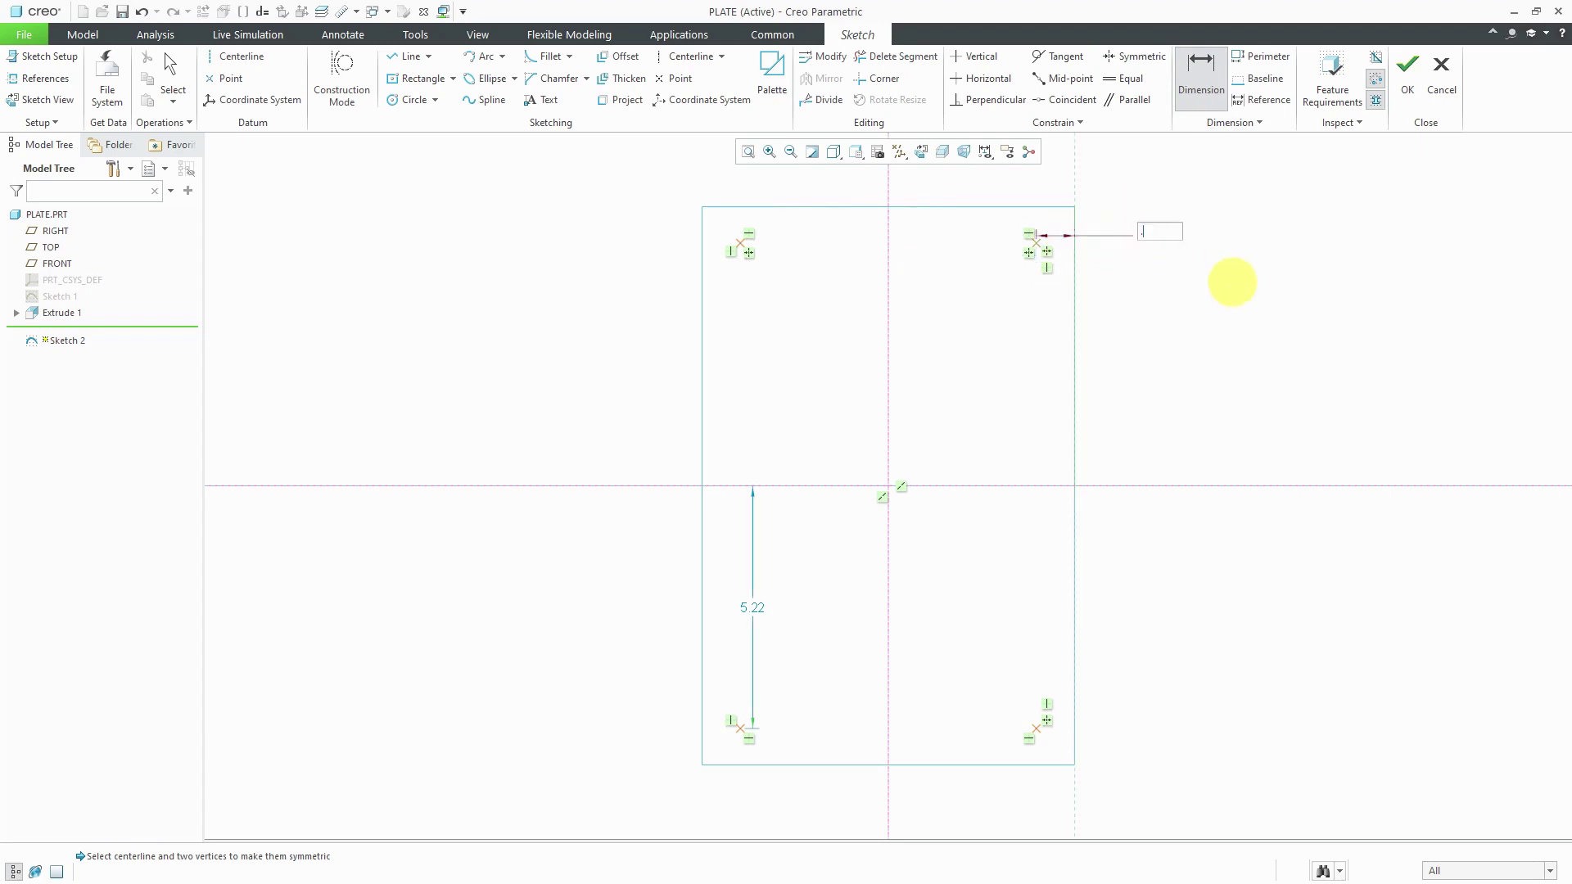
key(Return)
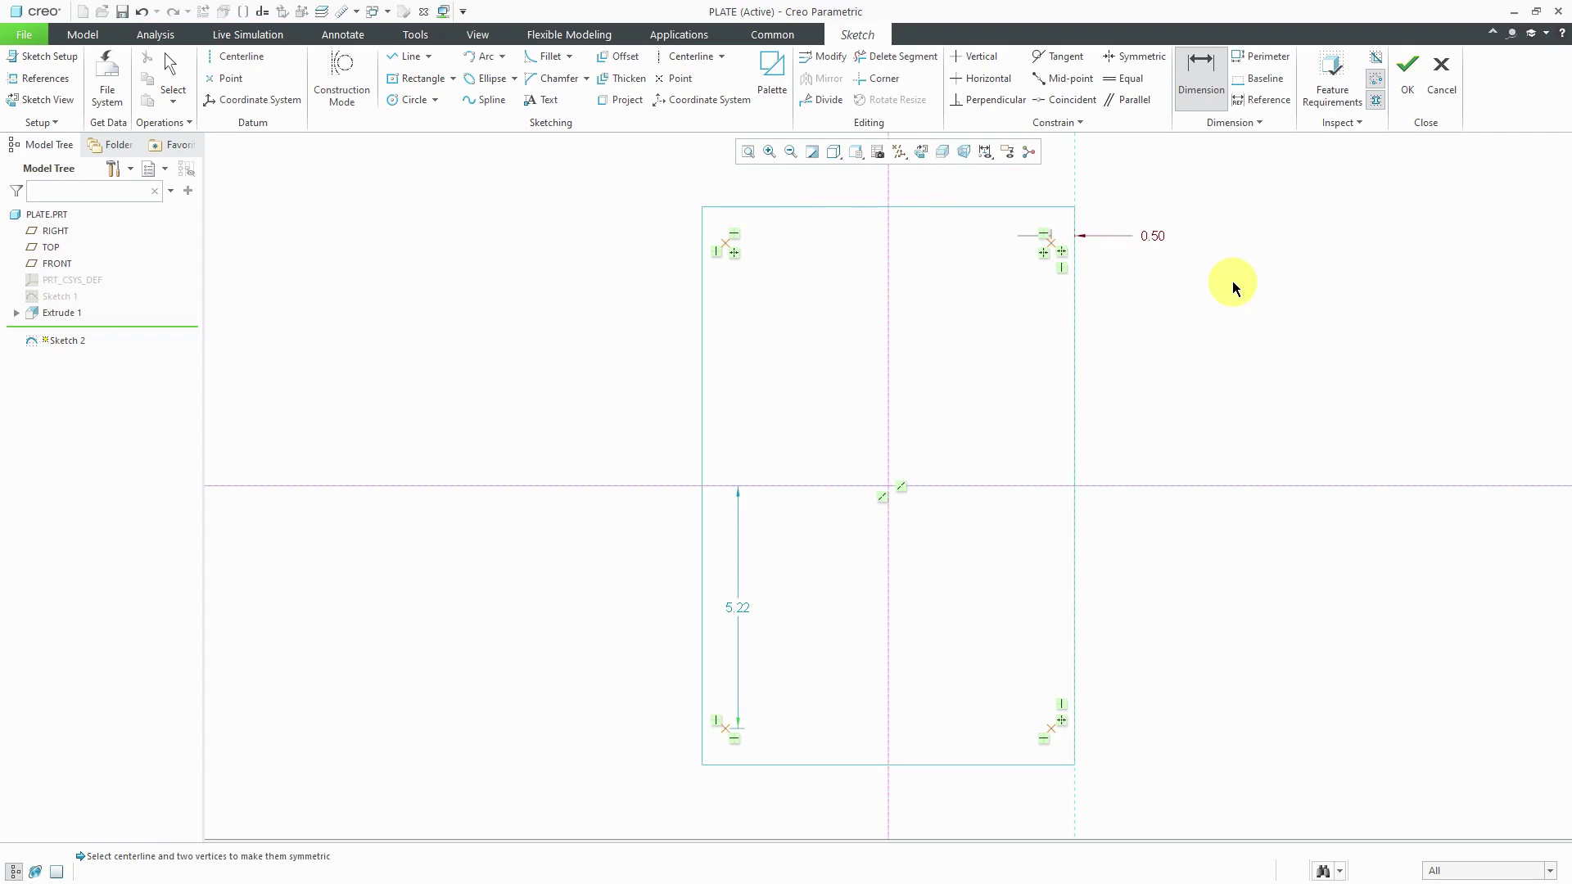
click(1051, 245)
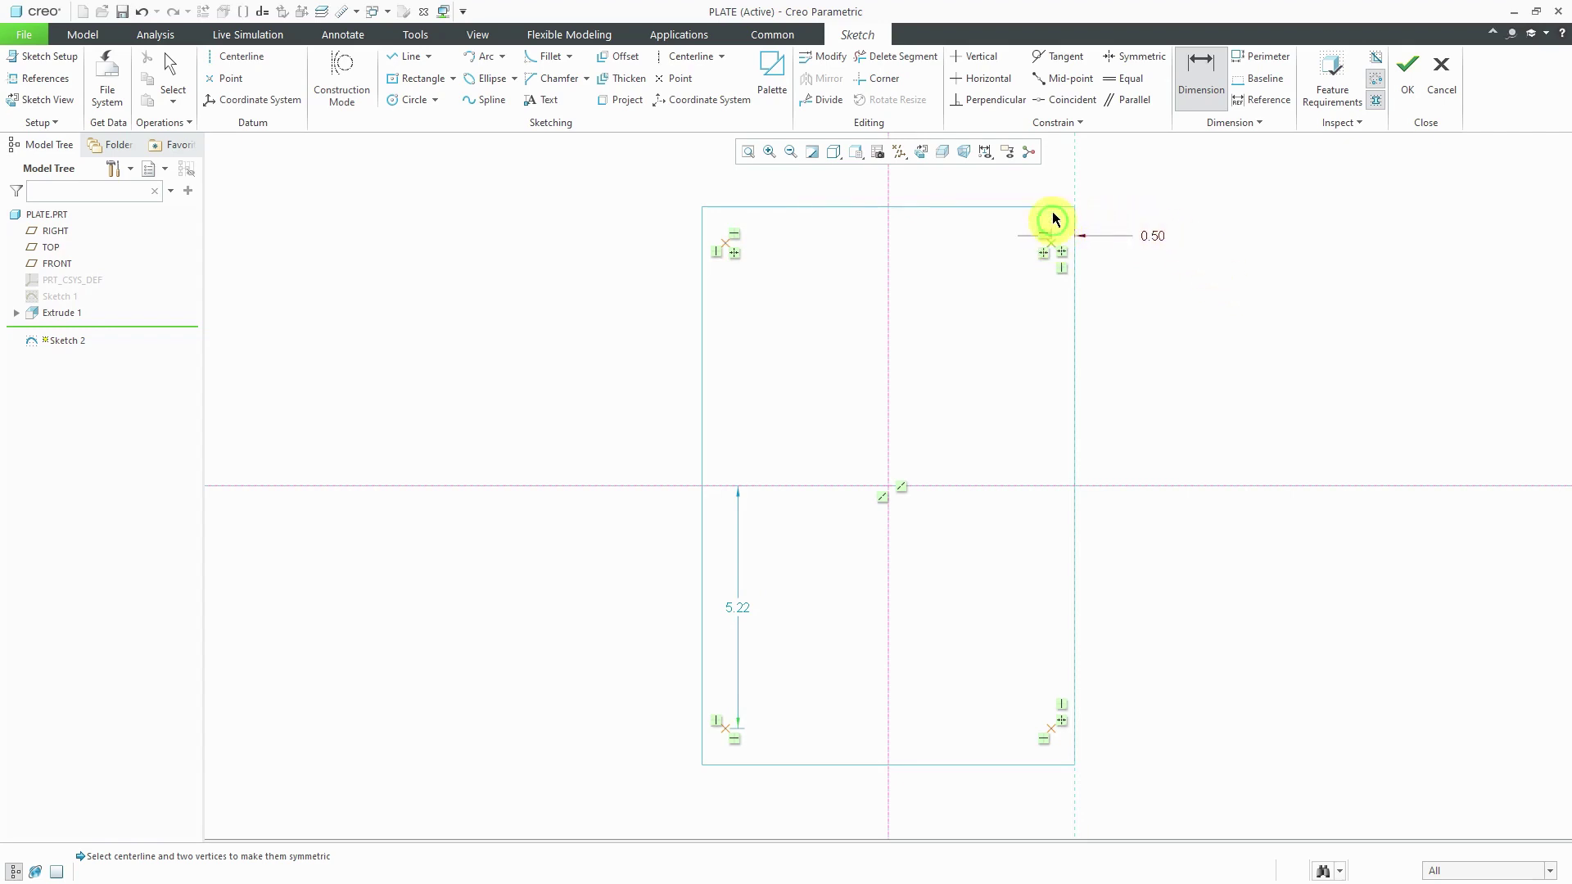
middle_click(1122, 176)
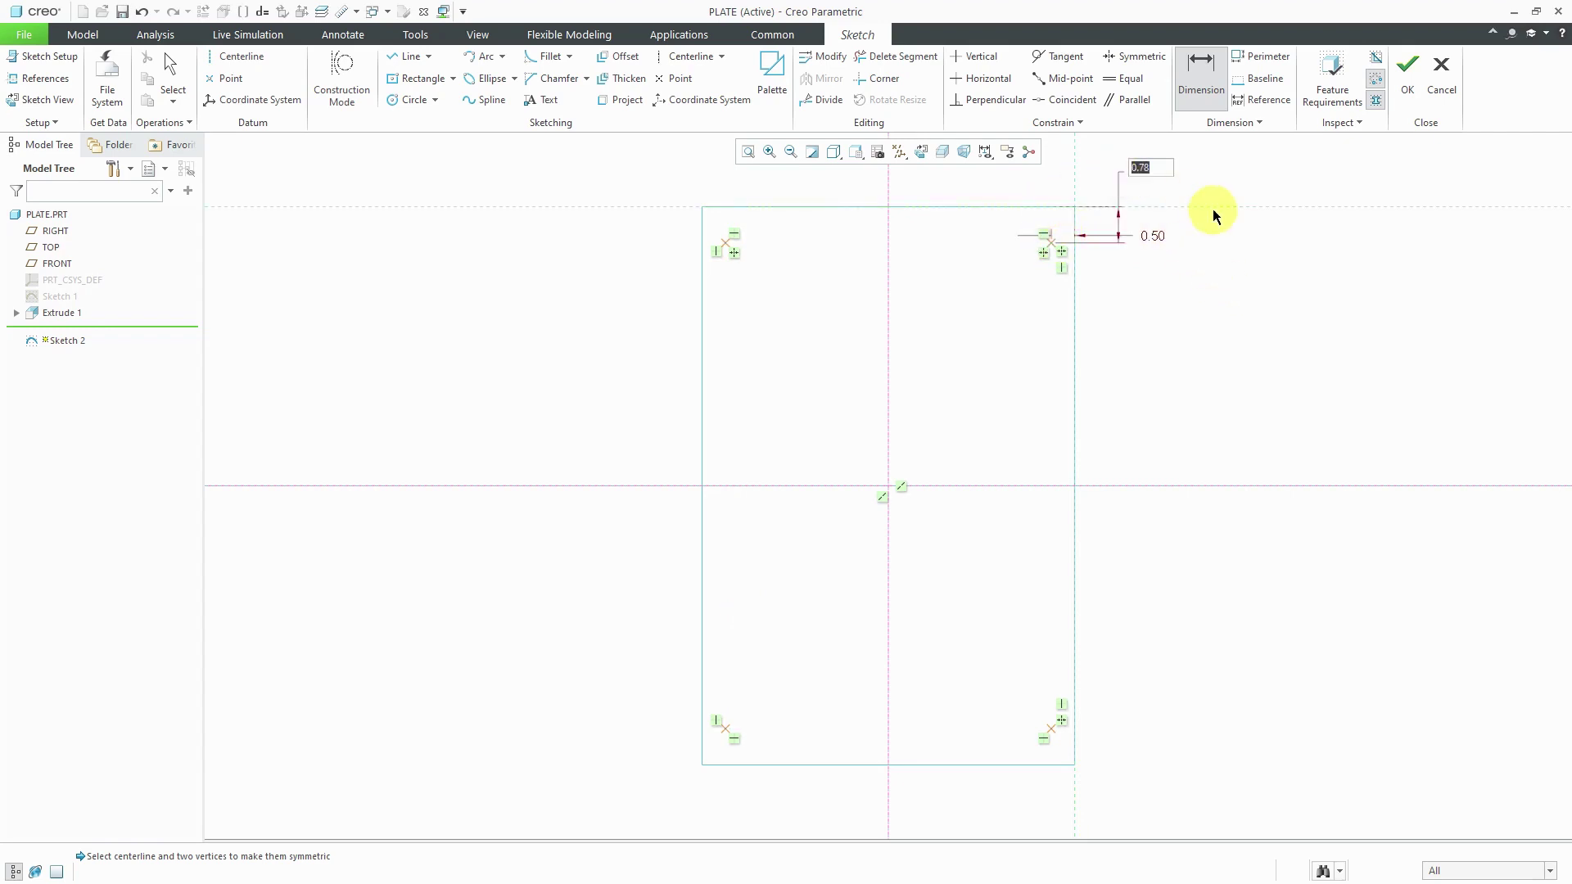
text(0.5)
key(Return)
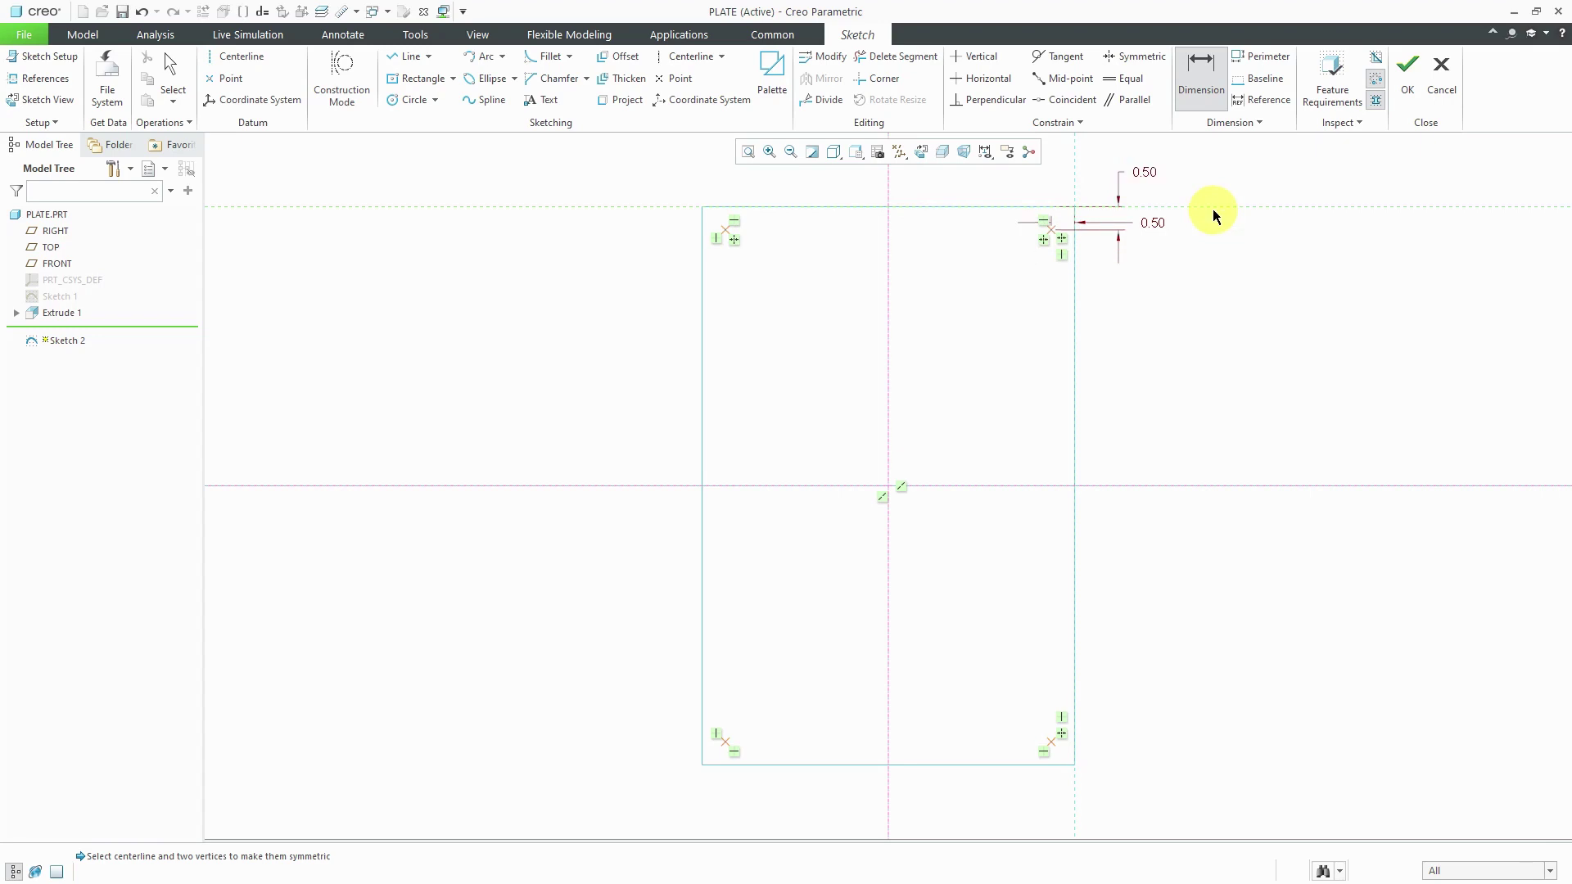
Move the two 0.50 dimension labels clear of the corner
middle_click(1176, 185)
drag(1163, 172, 1040, 166)
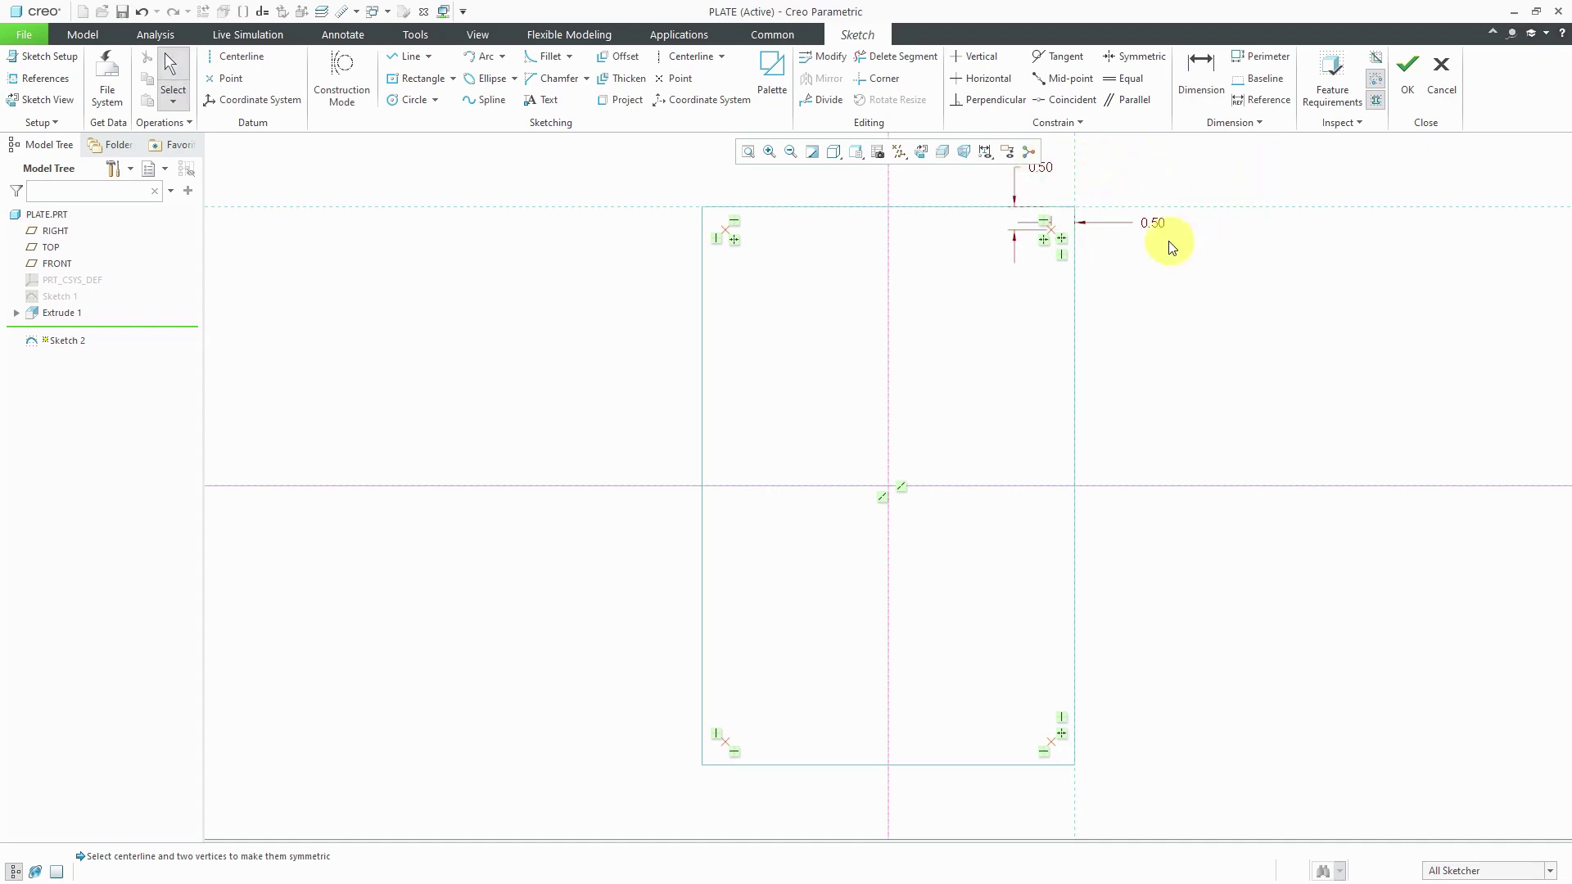
click(1158, 217)
drag(1155, 217, 1151, 187)
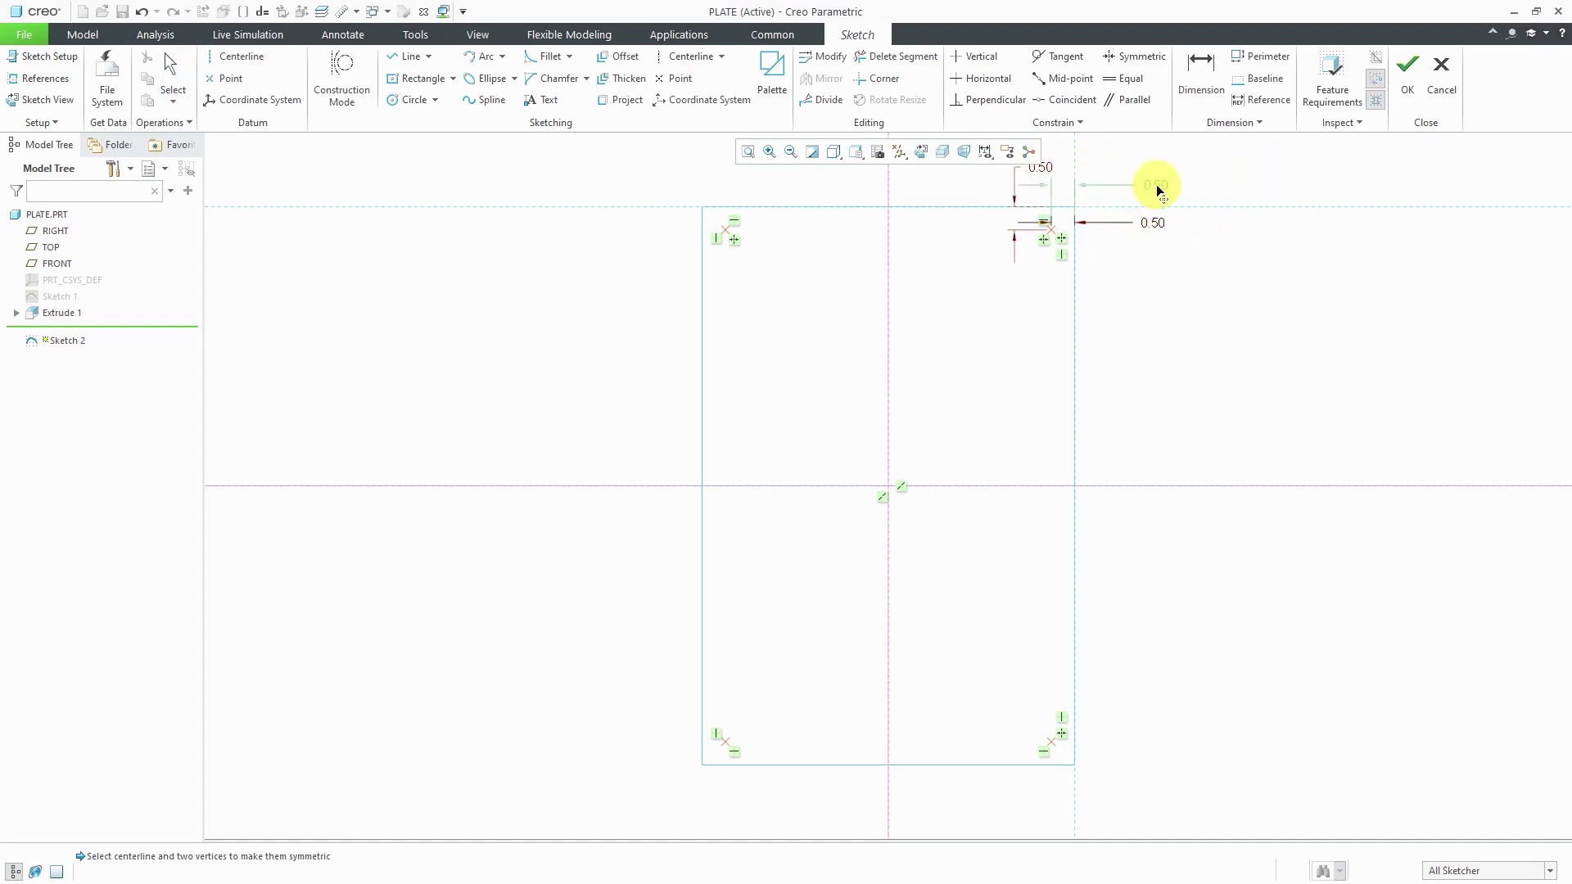
scroll(941, 621, down, 1)
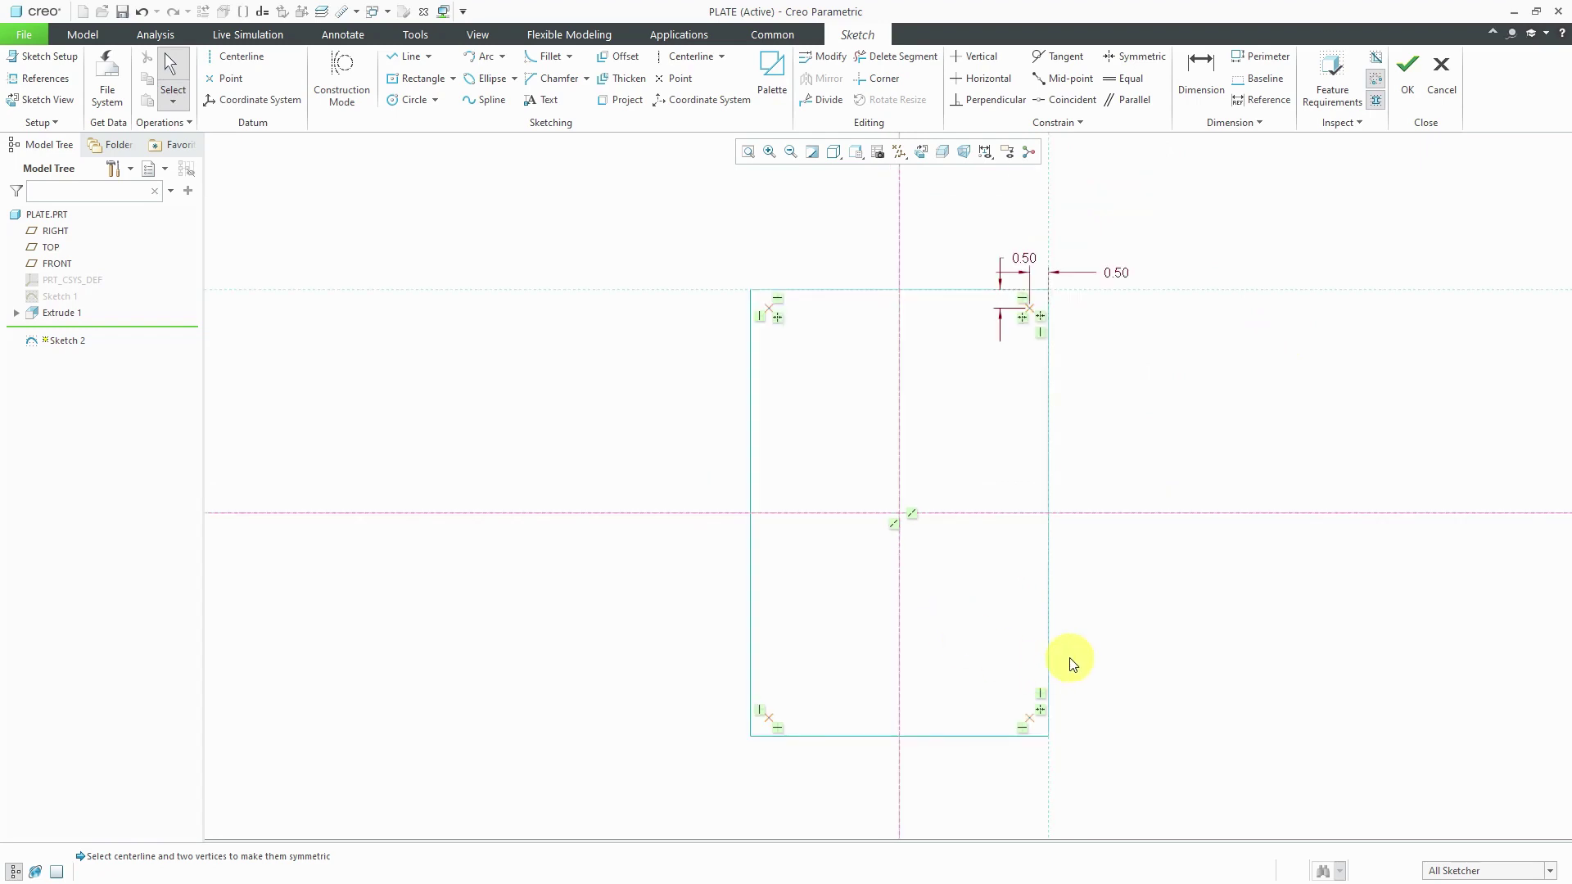
right_click(1223, 426)
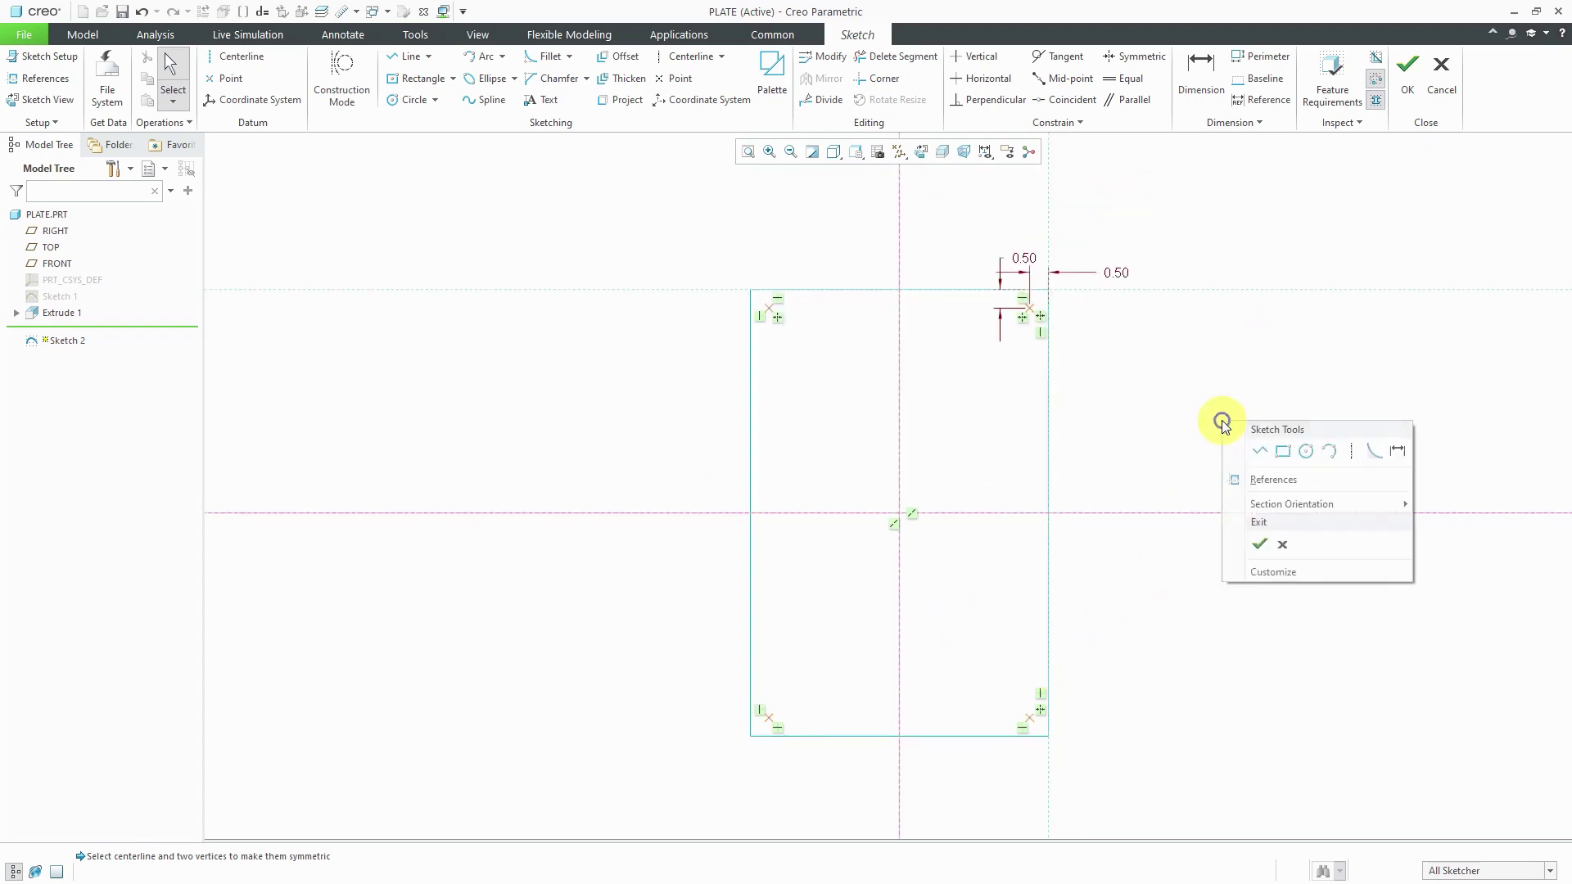
Finish Sketch 2 and turn on datum point labels
click(1259, 546)
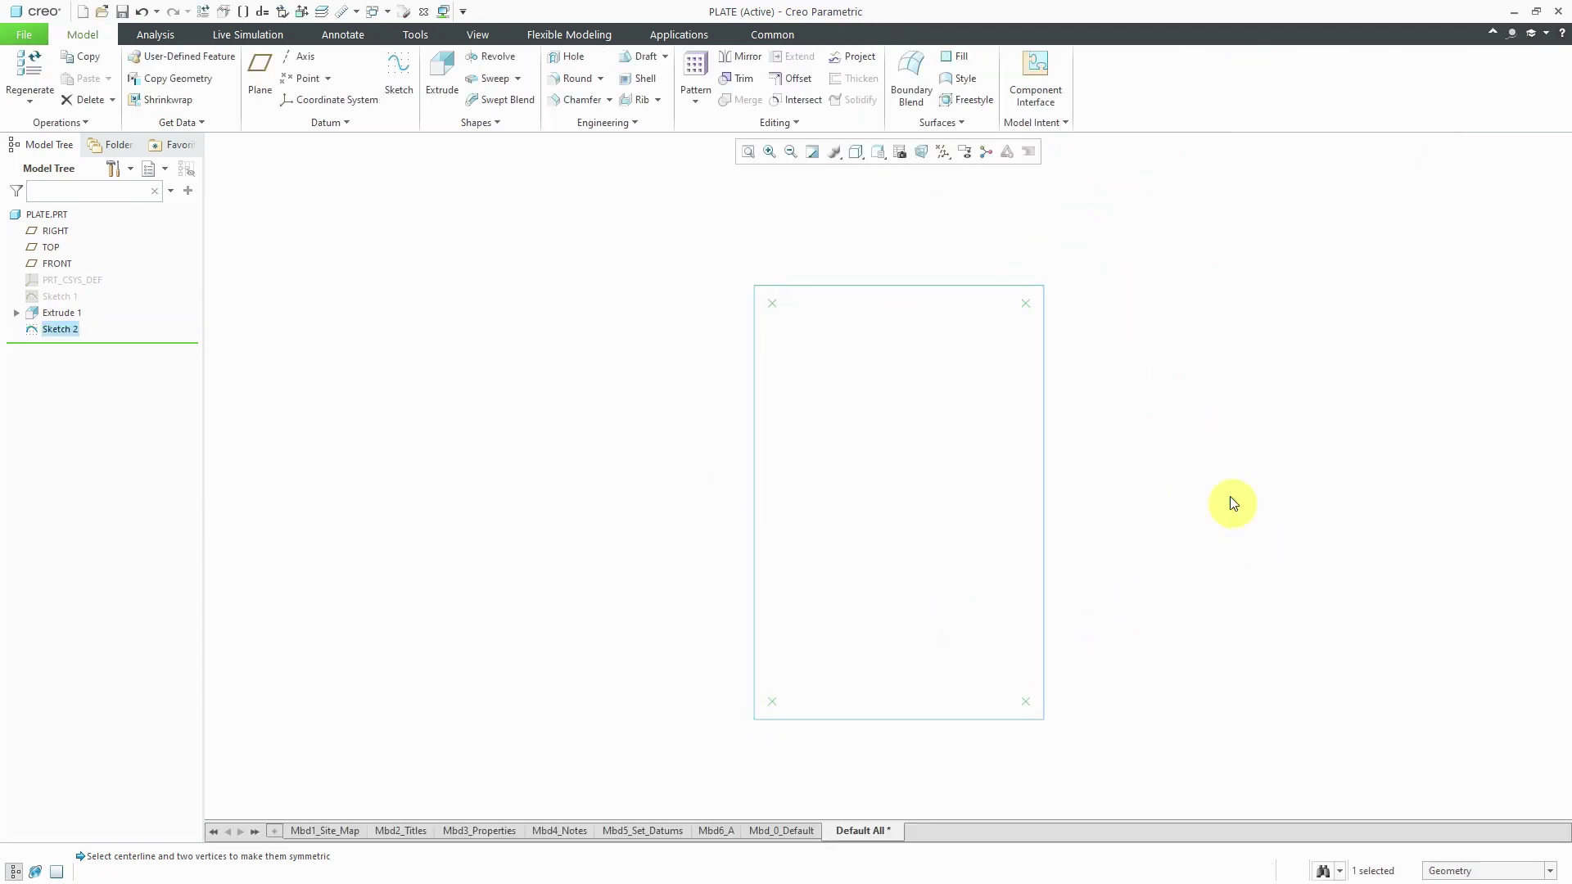
click(944, 154)
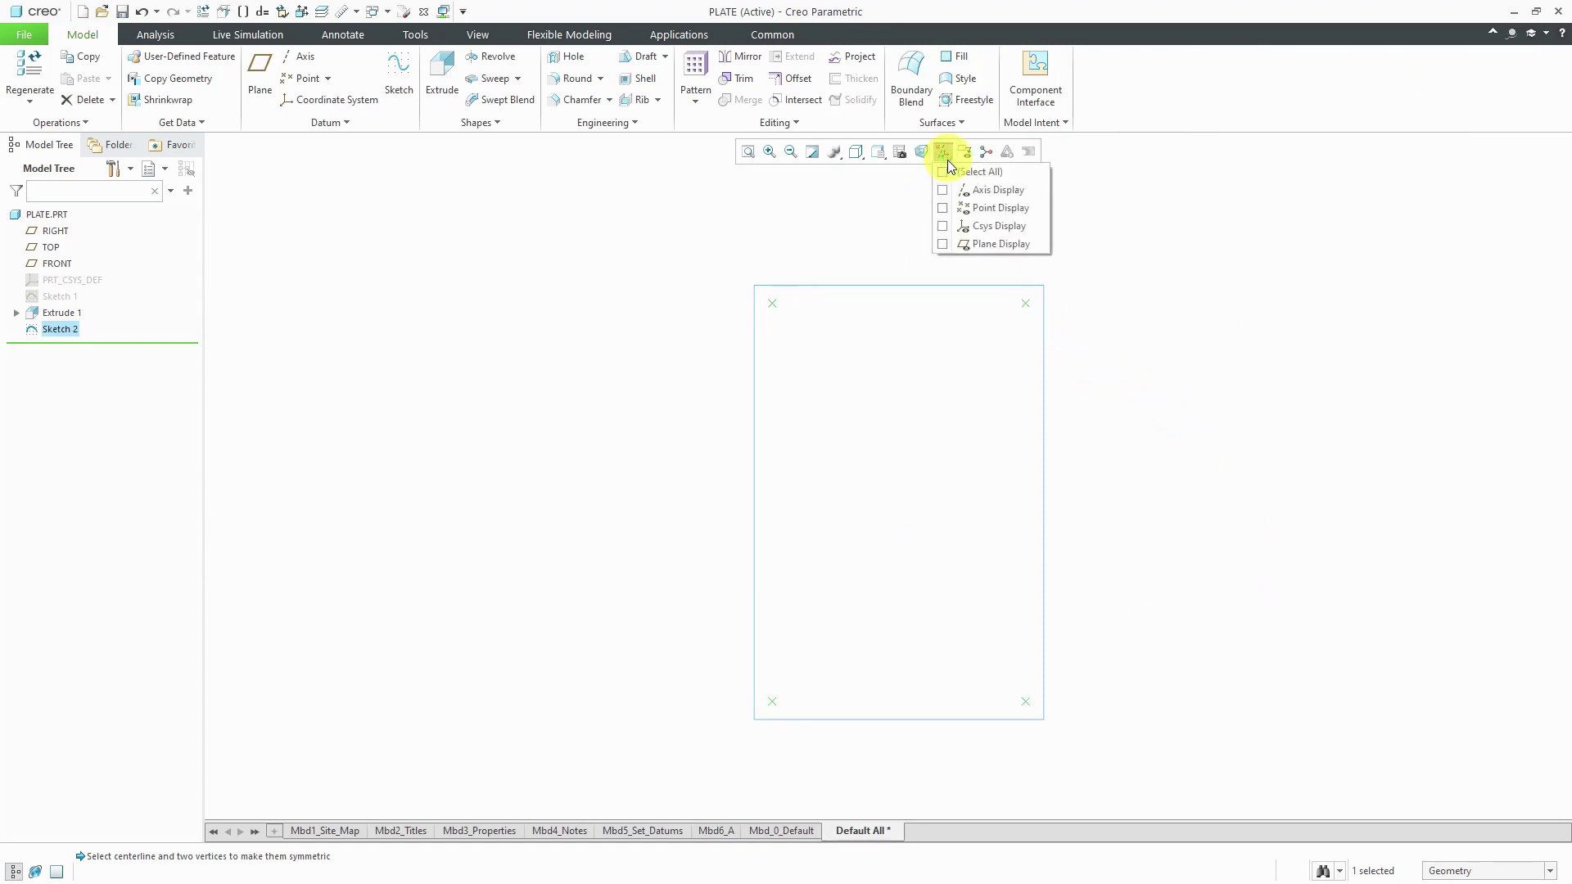
click(992, 216)
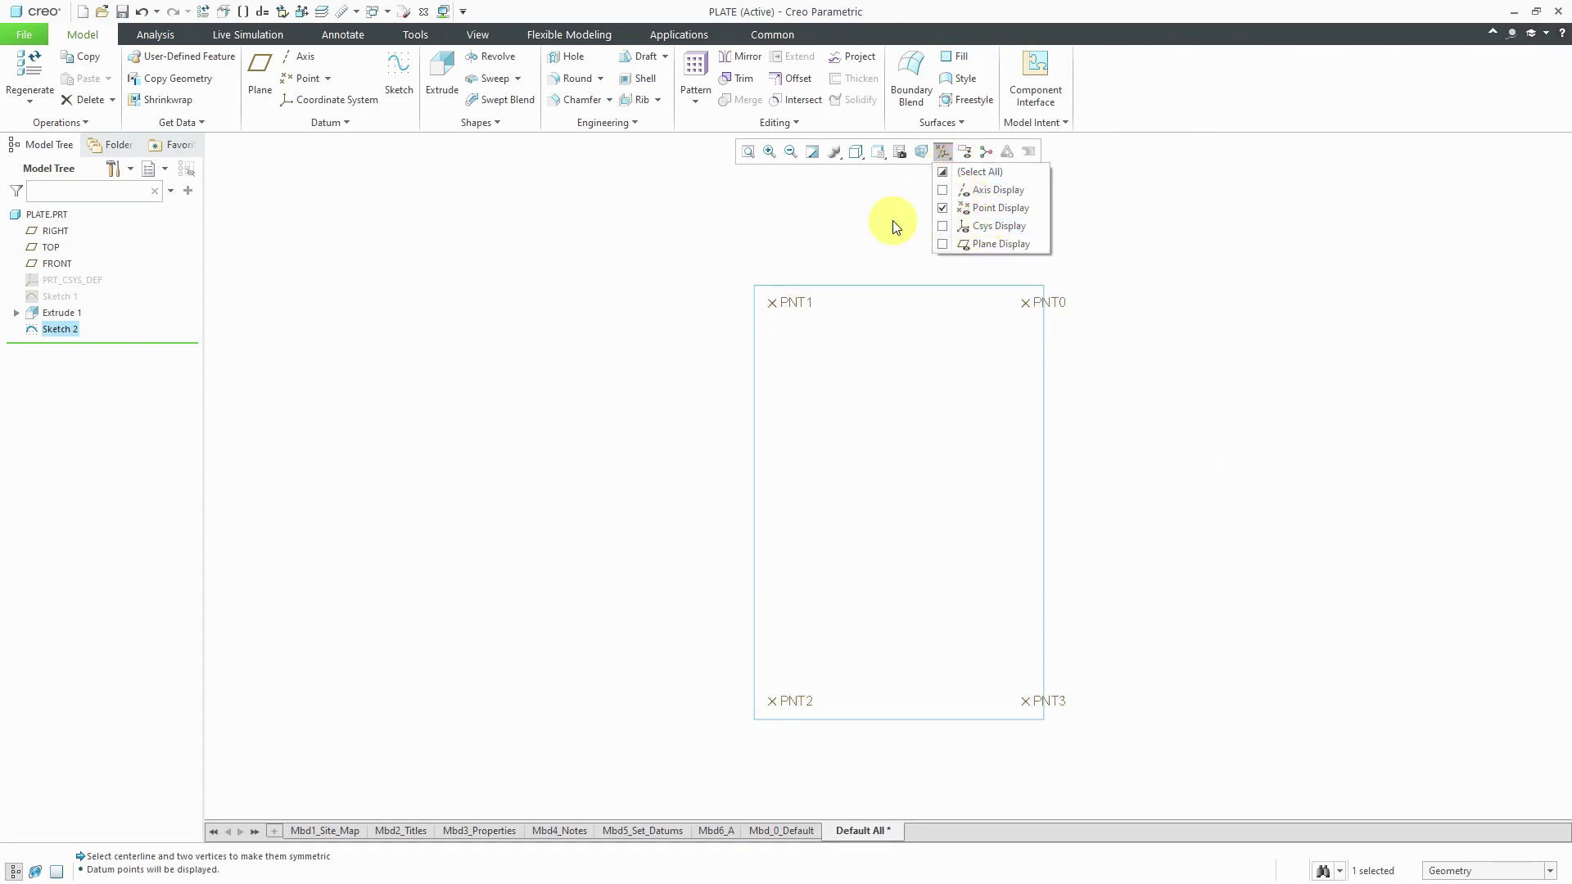
click(856, 152)
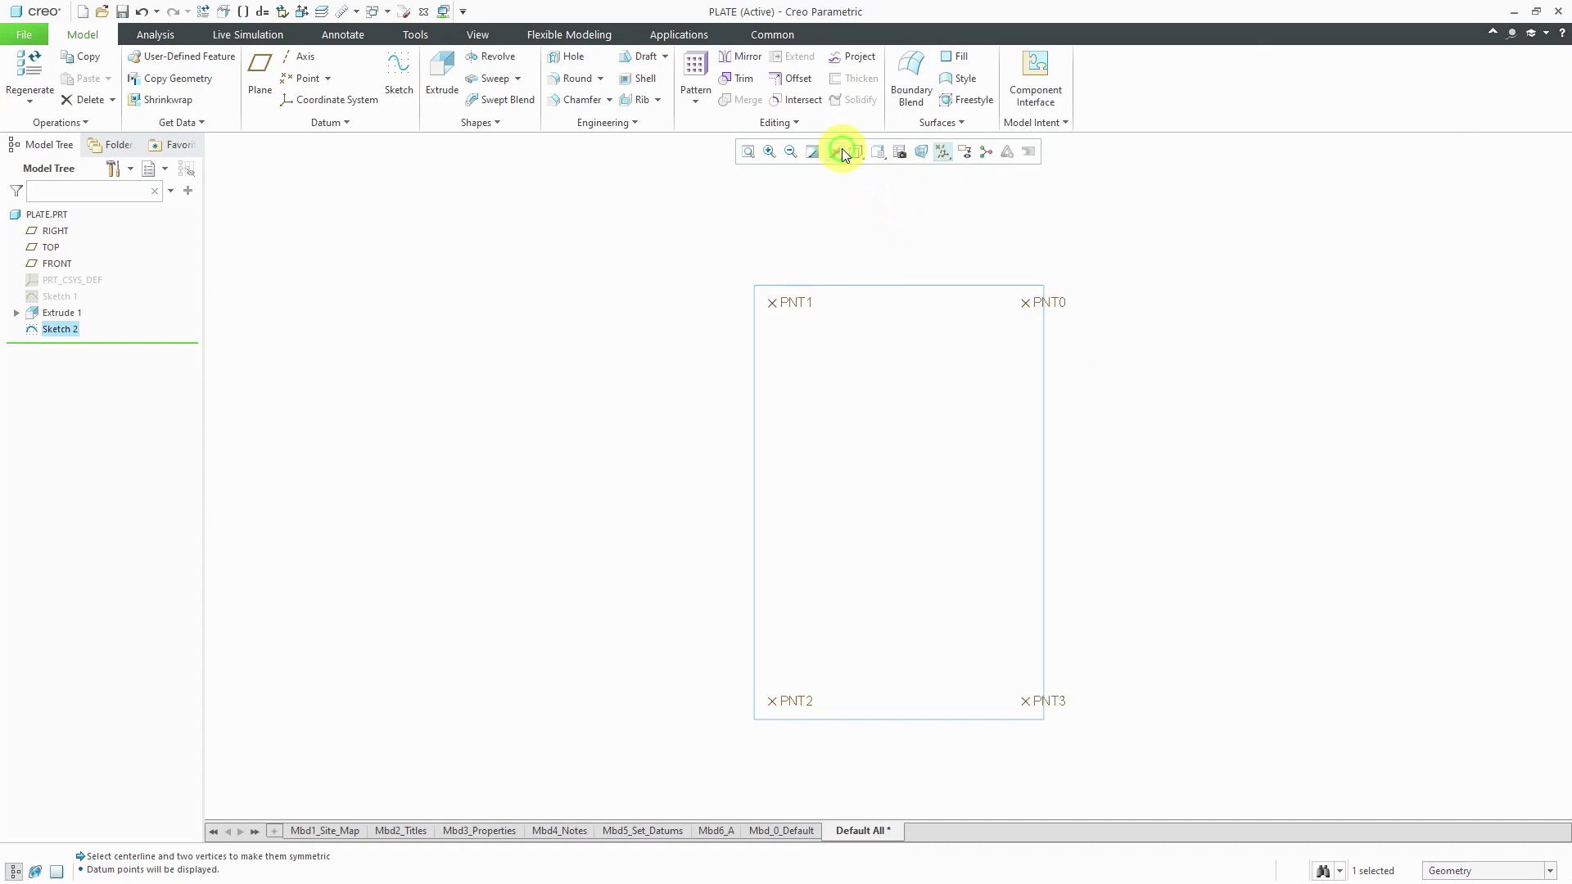
Display the plate Shading With Edges and spin it to an angled view
click(856, 152)
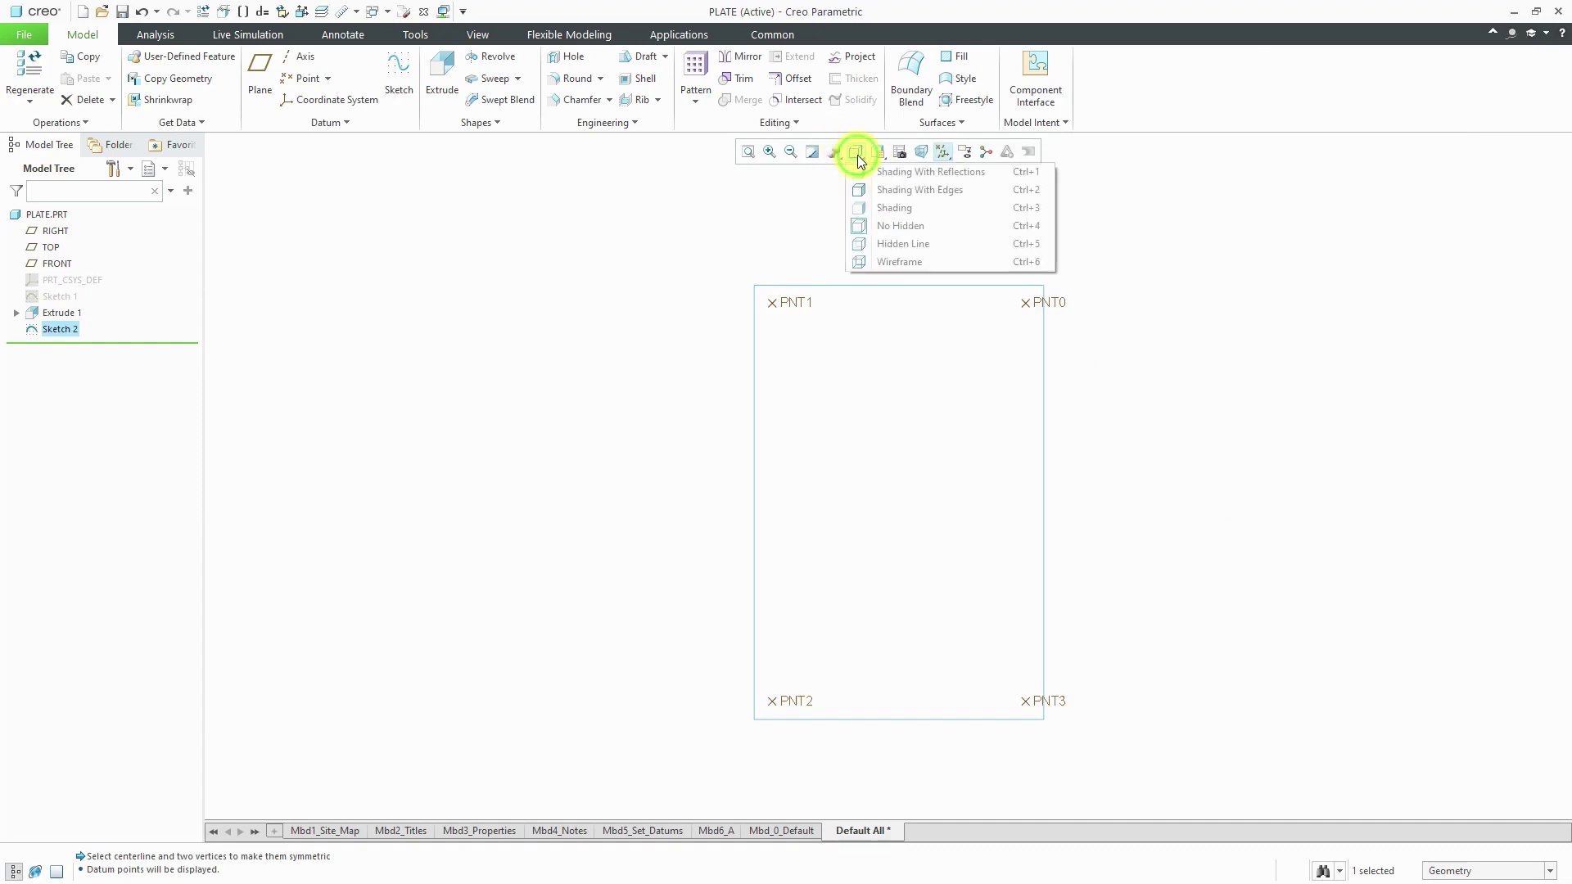
click(901, 192)
middle_drag(1068, 303, 1058, 292)
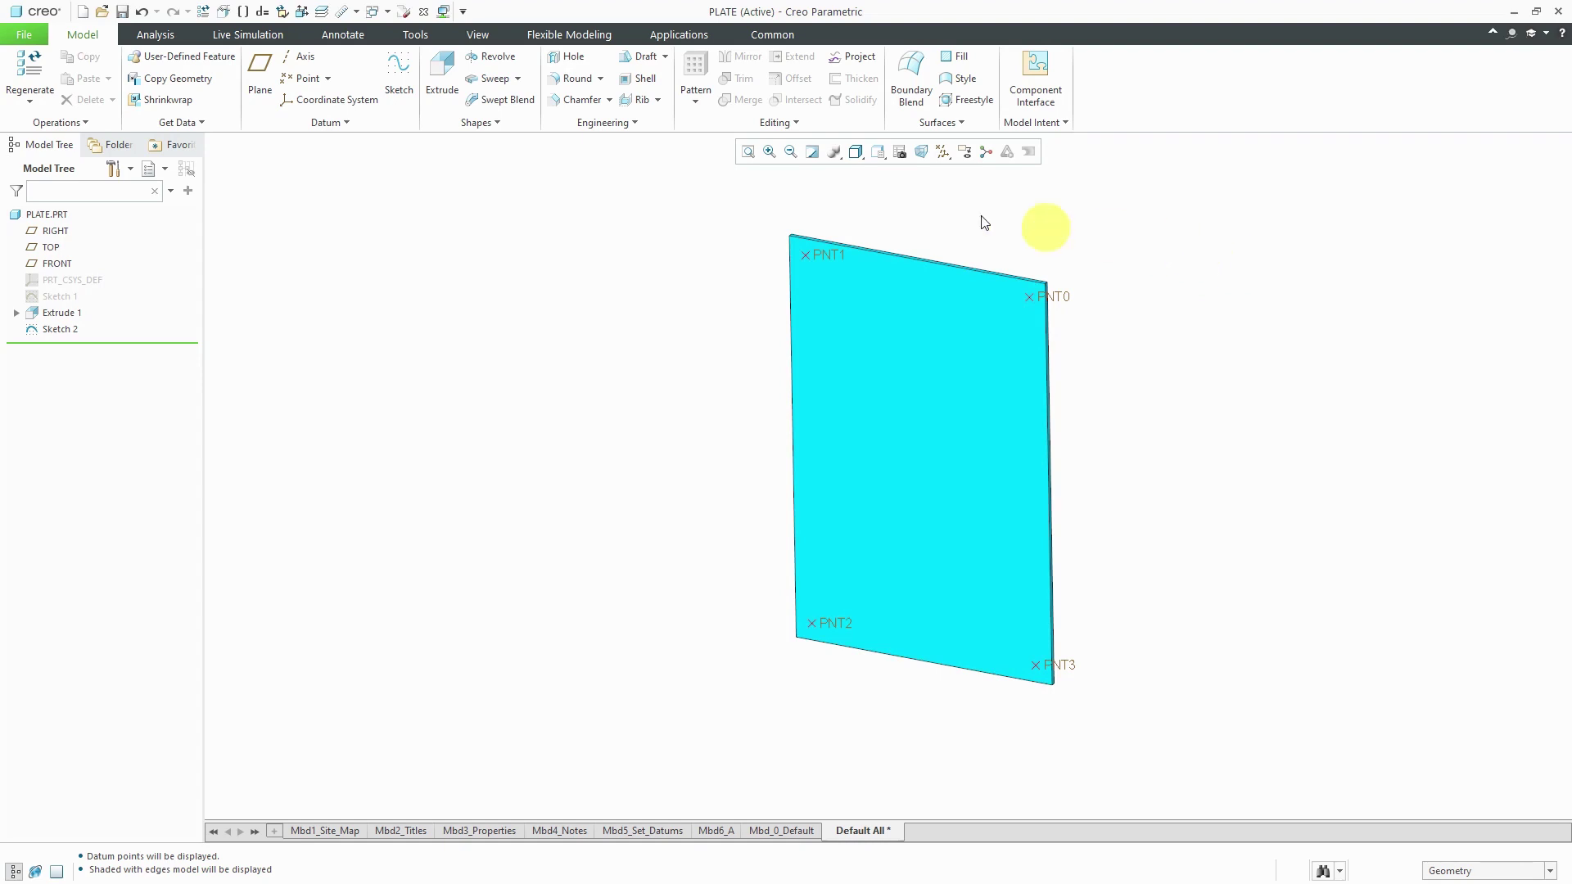
Add a standard 10-24 tapped hole at PNT1 with To Next depth
click(575, 59)
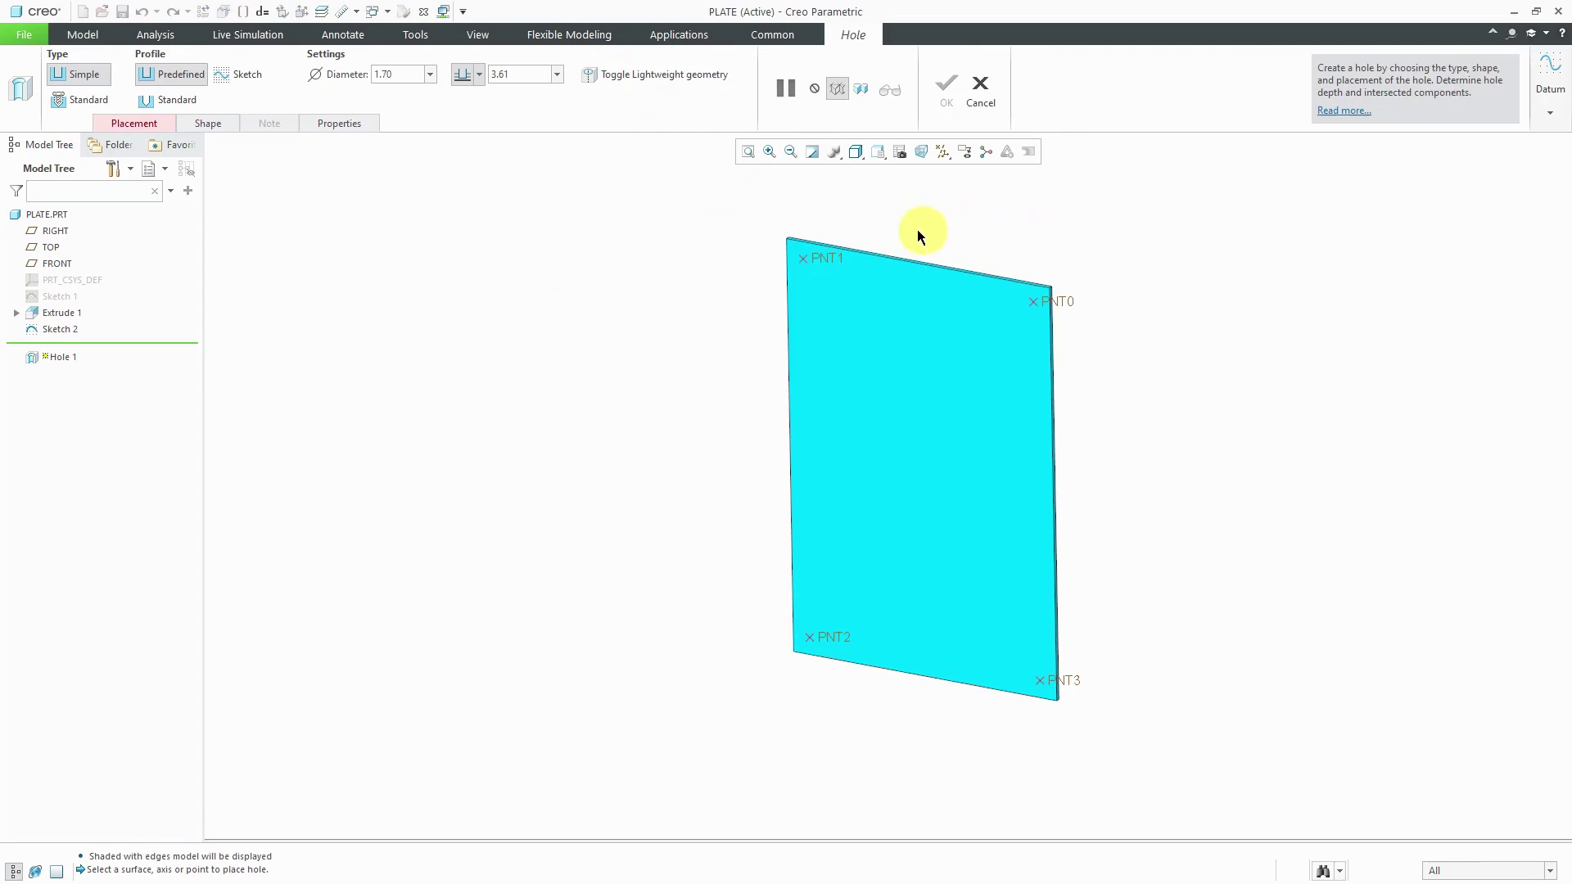
click(832, 262)
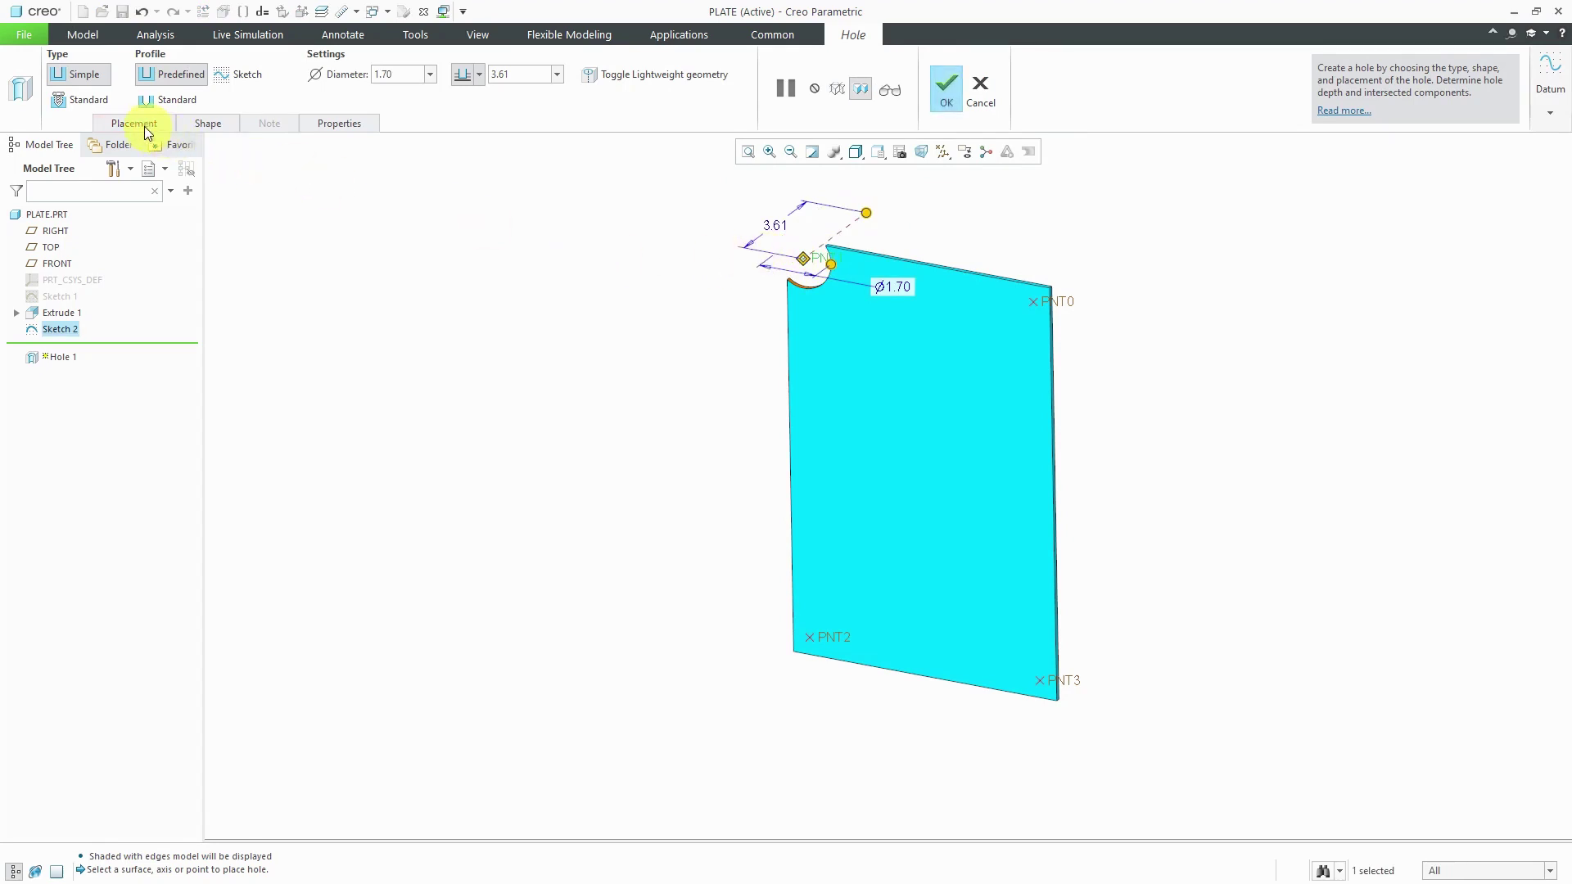
click(98, 101)
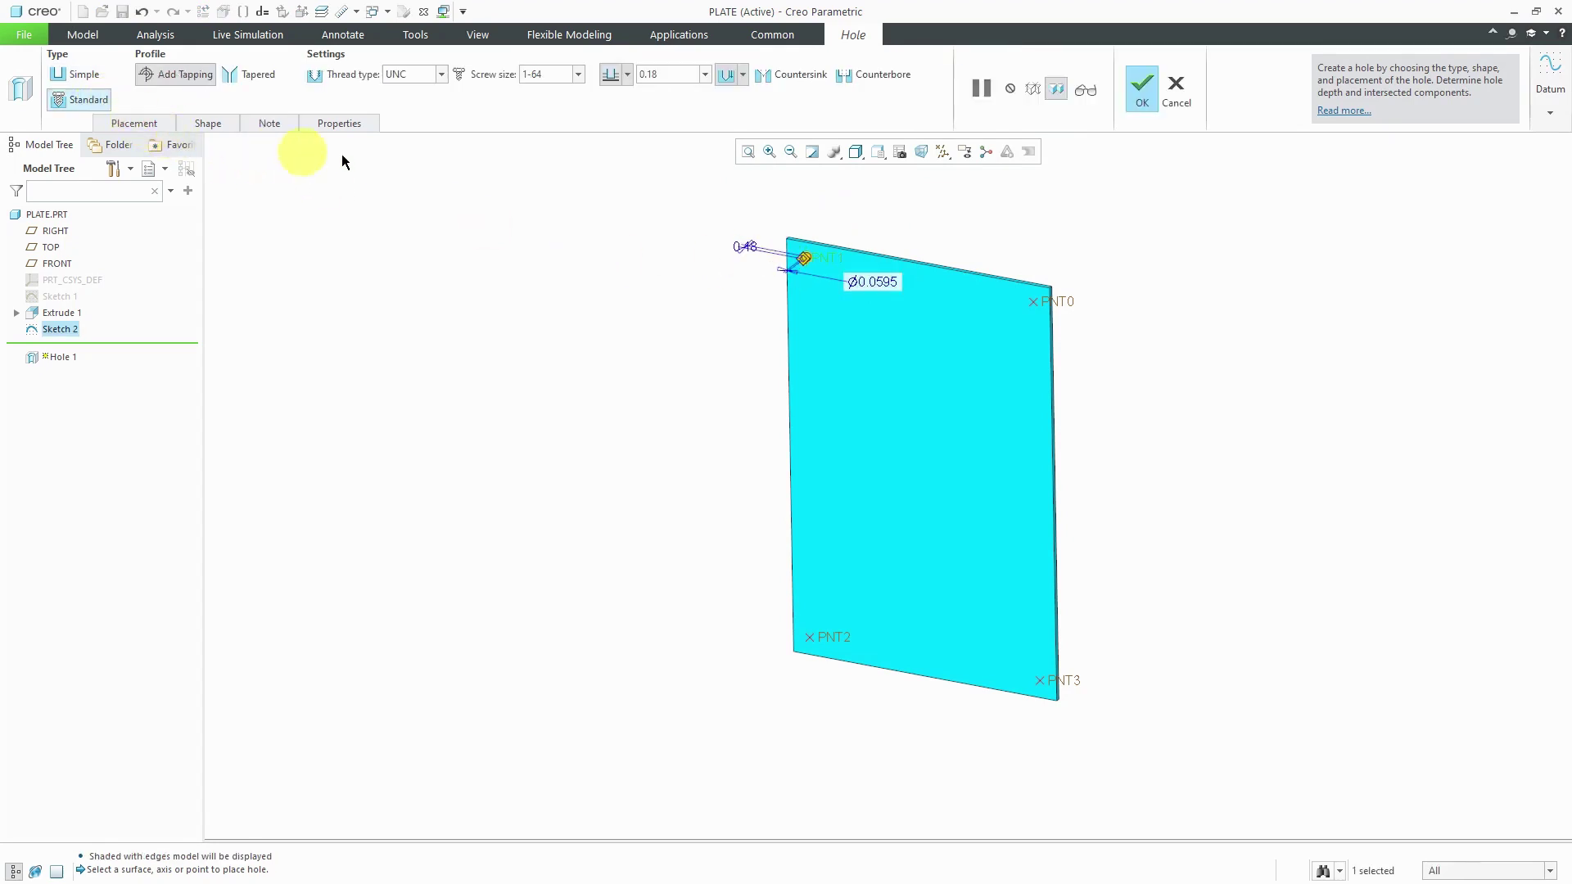
click(578, 76)
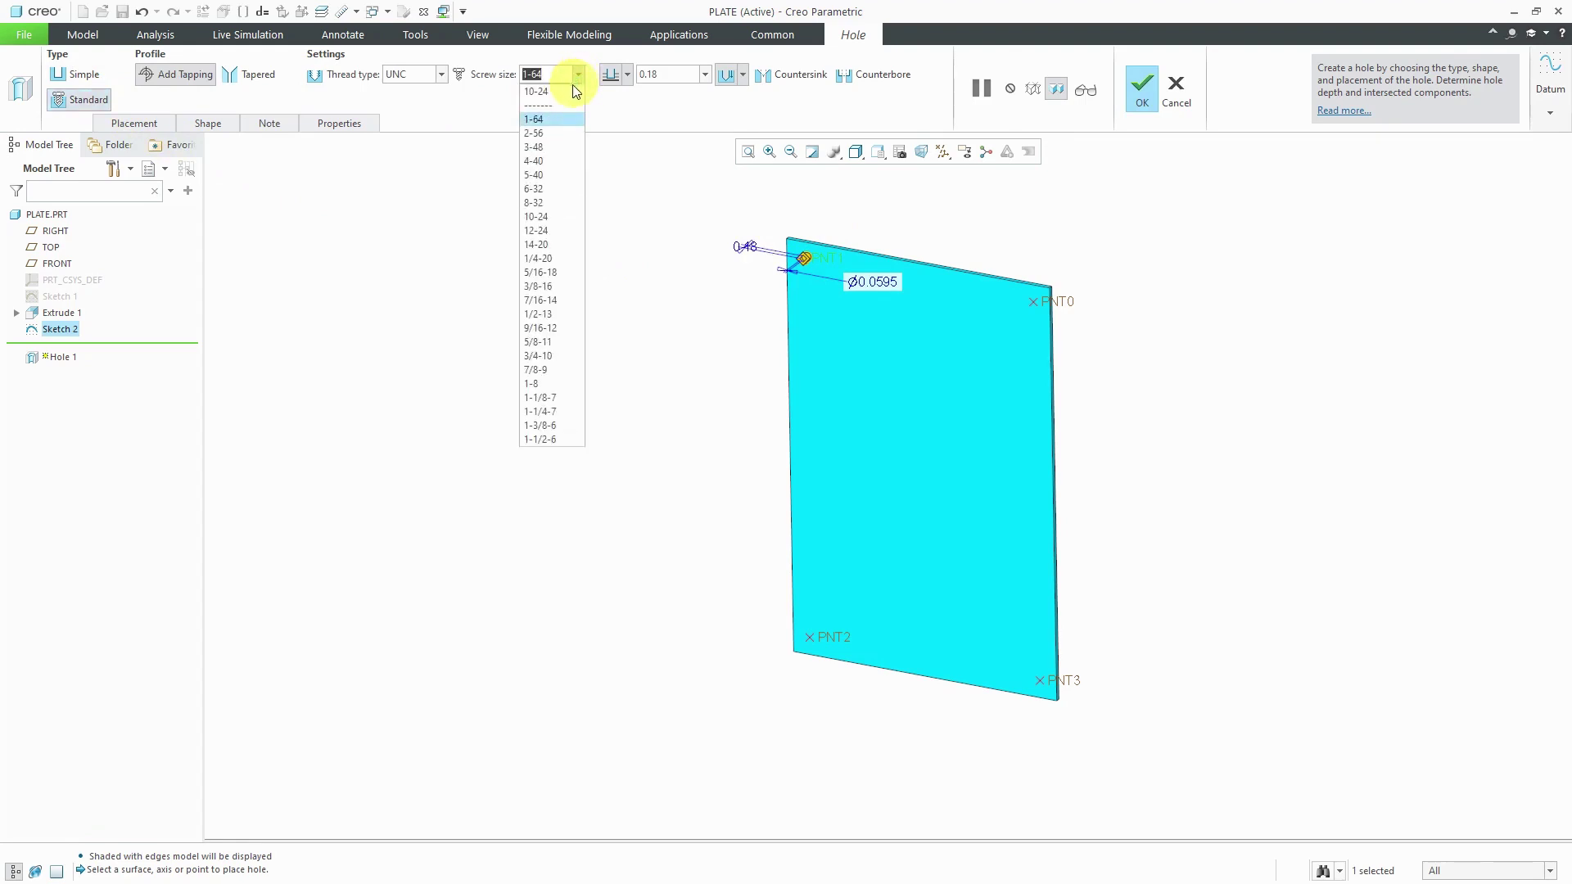
click(552, 216)
scroll(835, 267, up, 5)
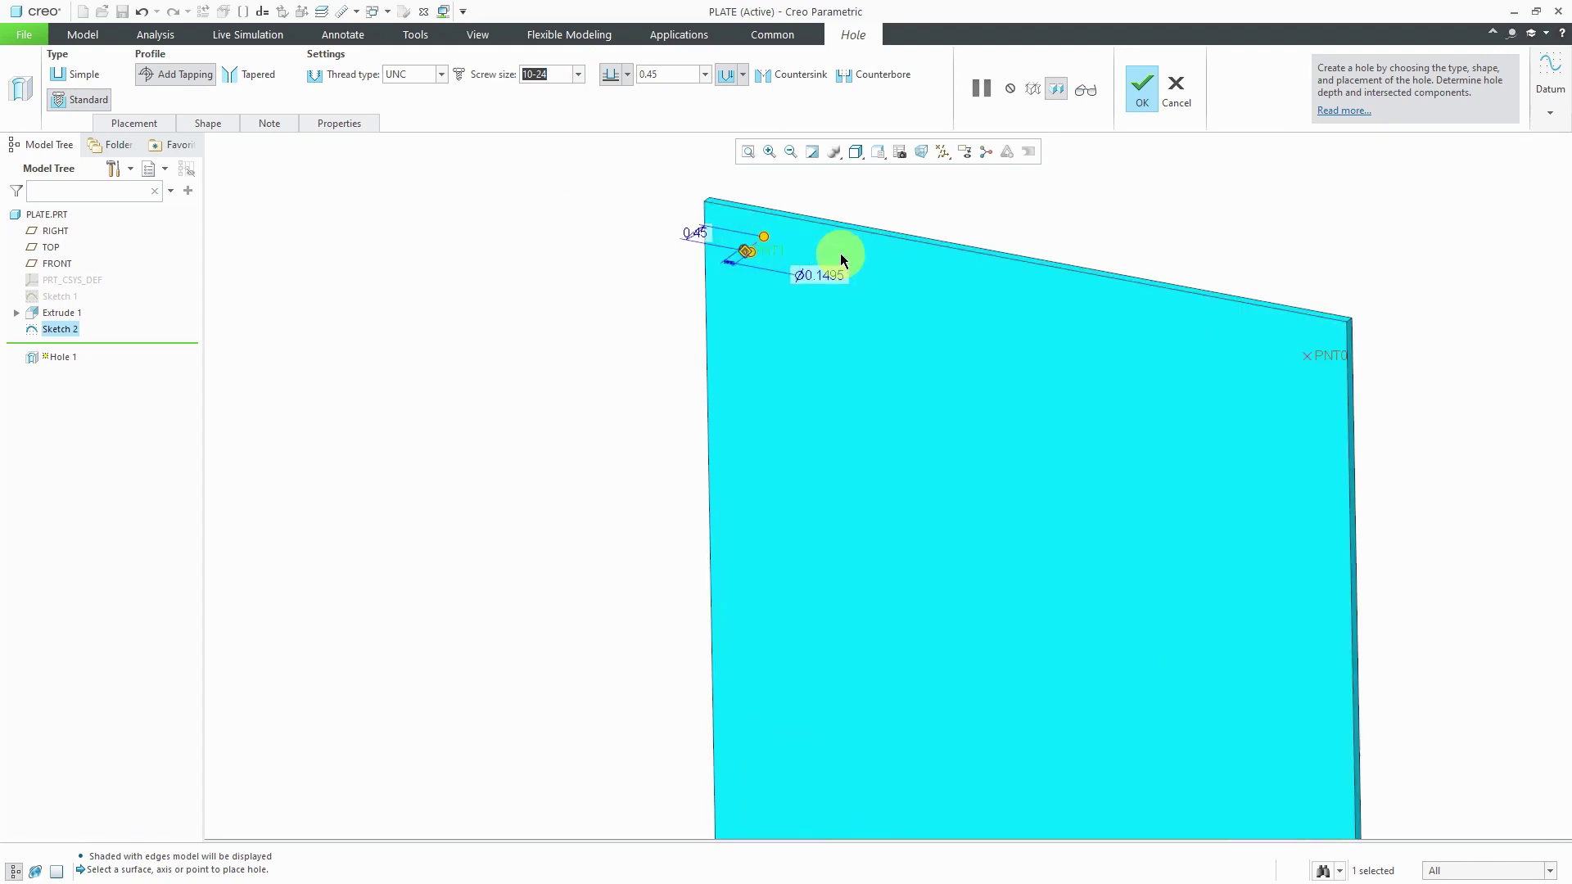
right_click(765, 235)
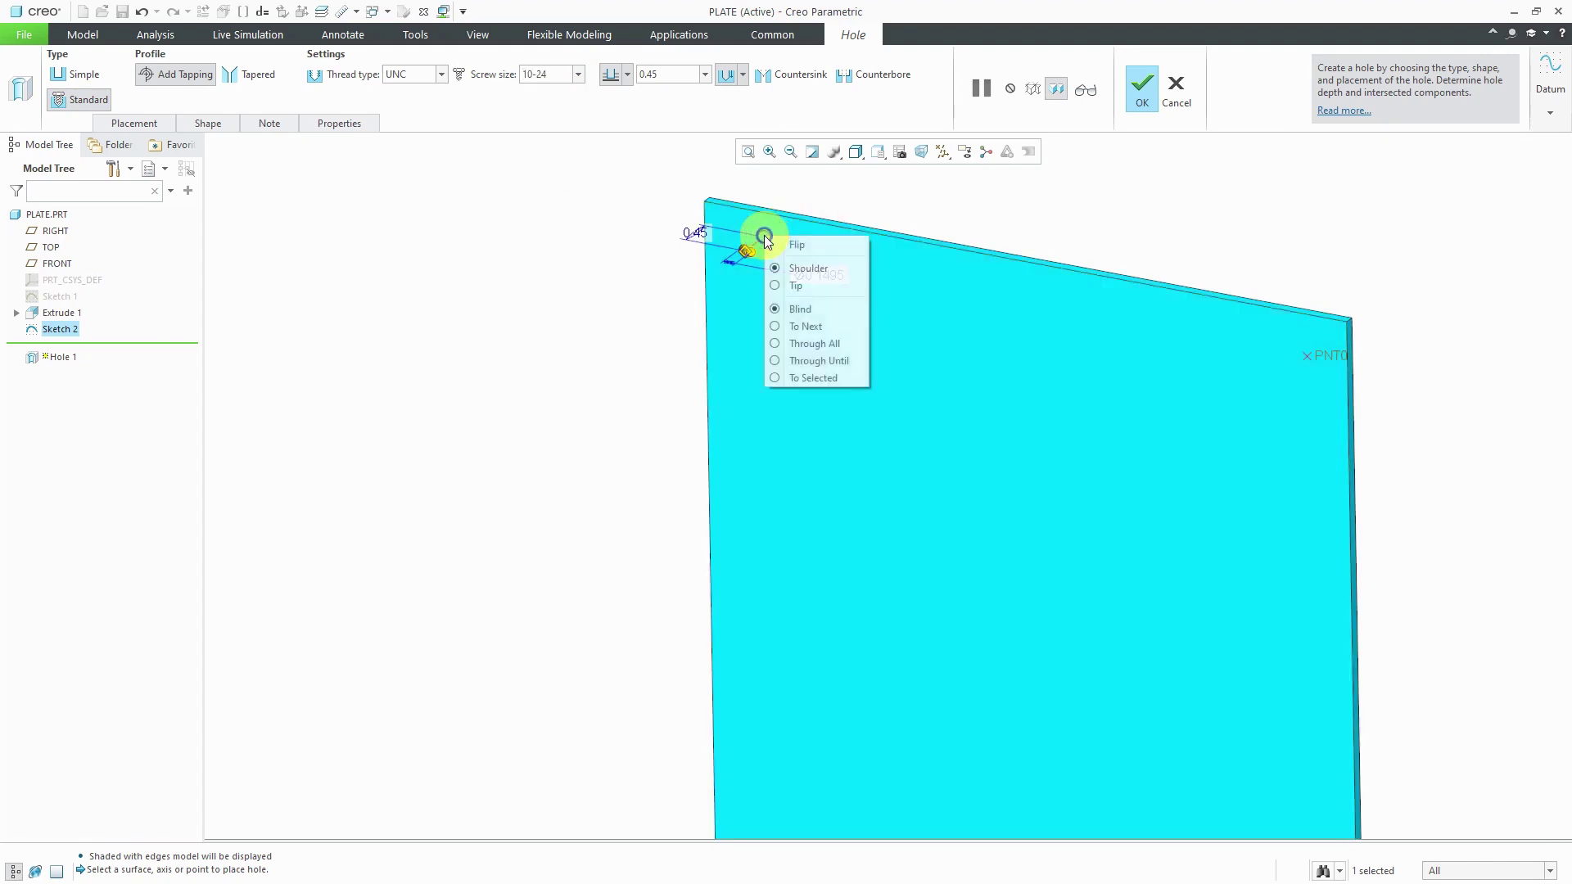
click(839, 327)
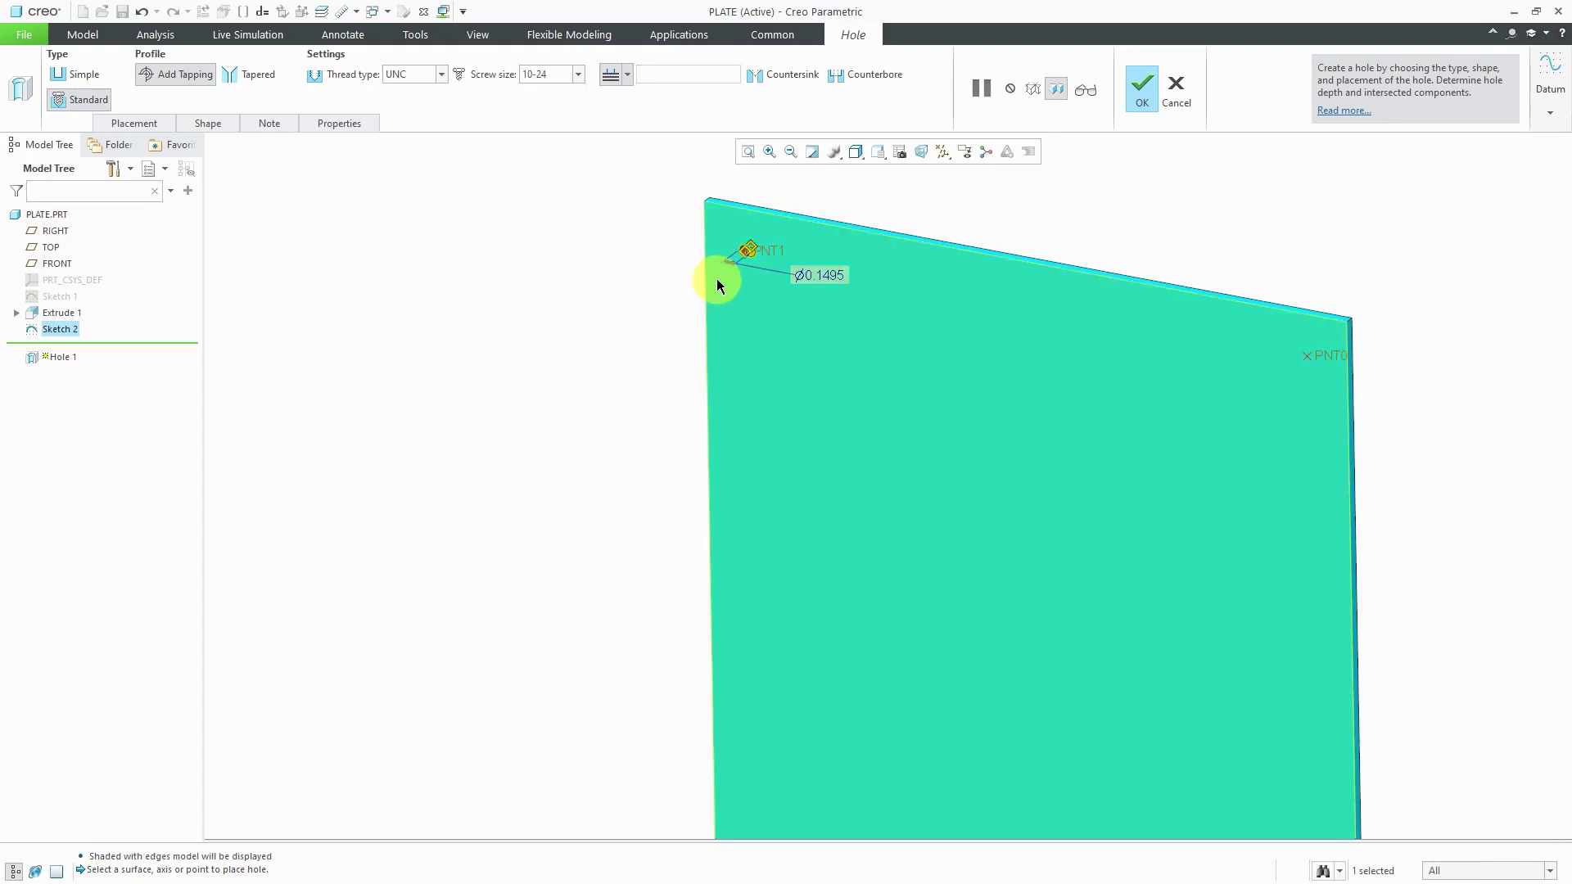
scroll(715, 278, down, 2)
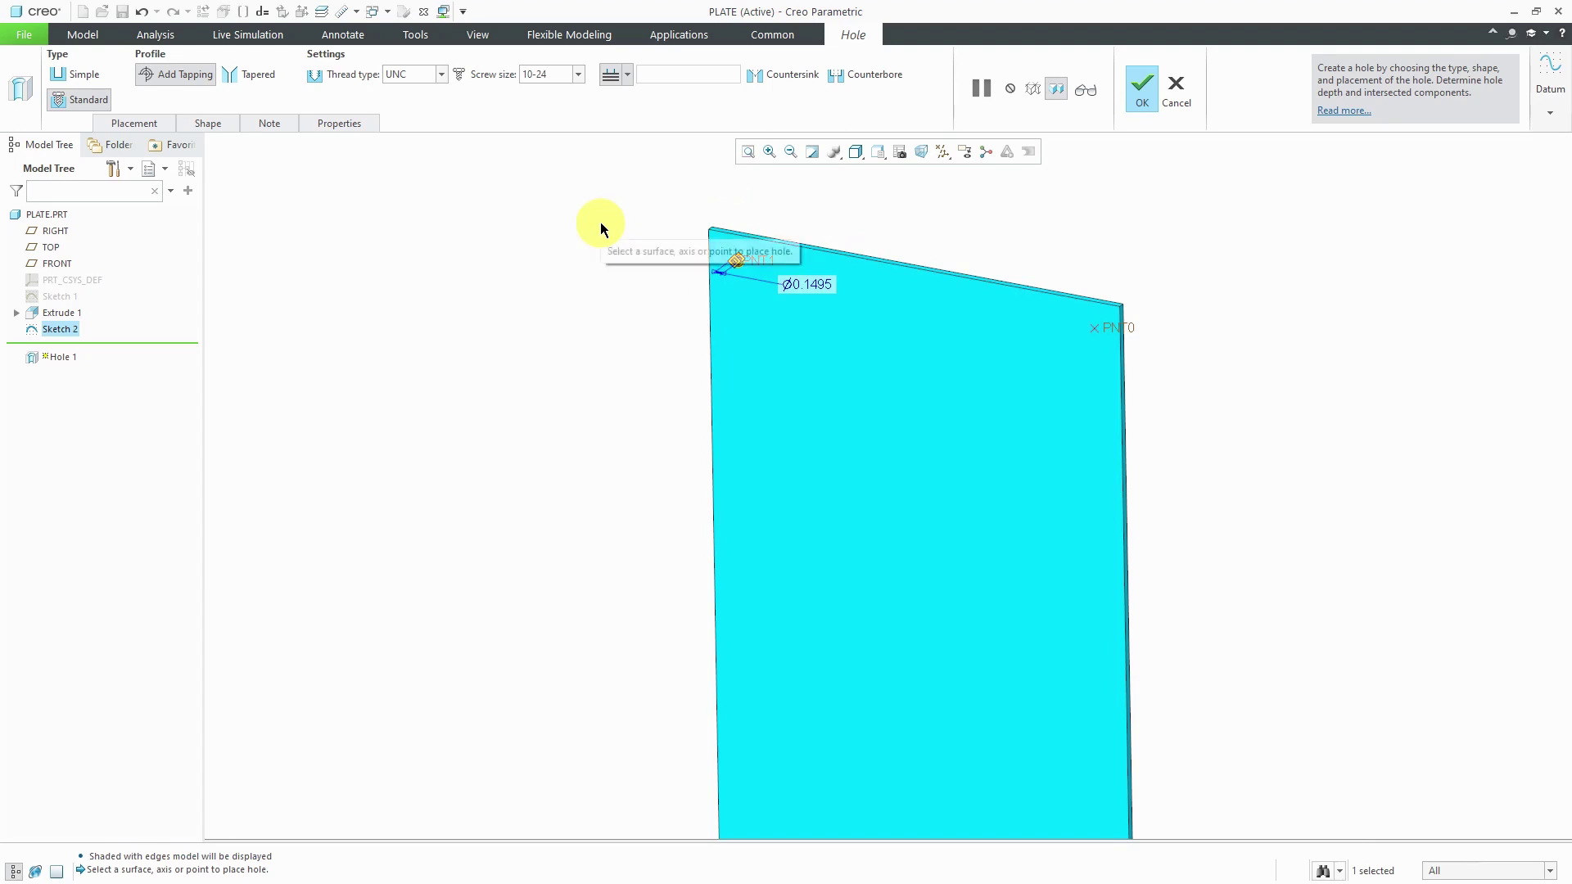
middle_click(601, 222)
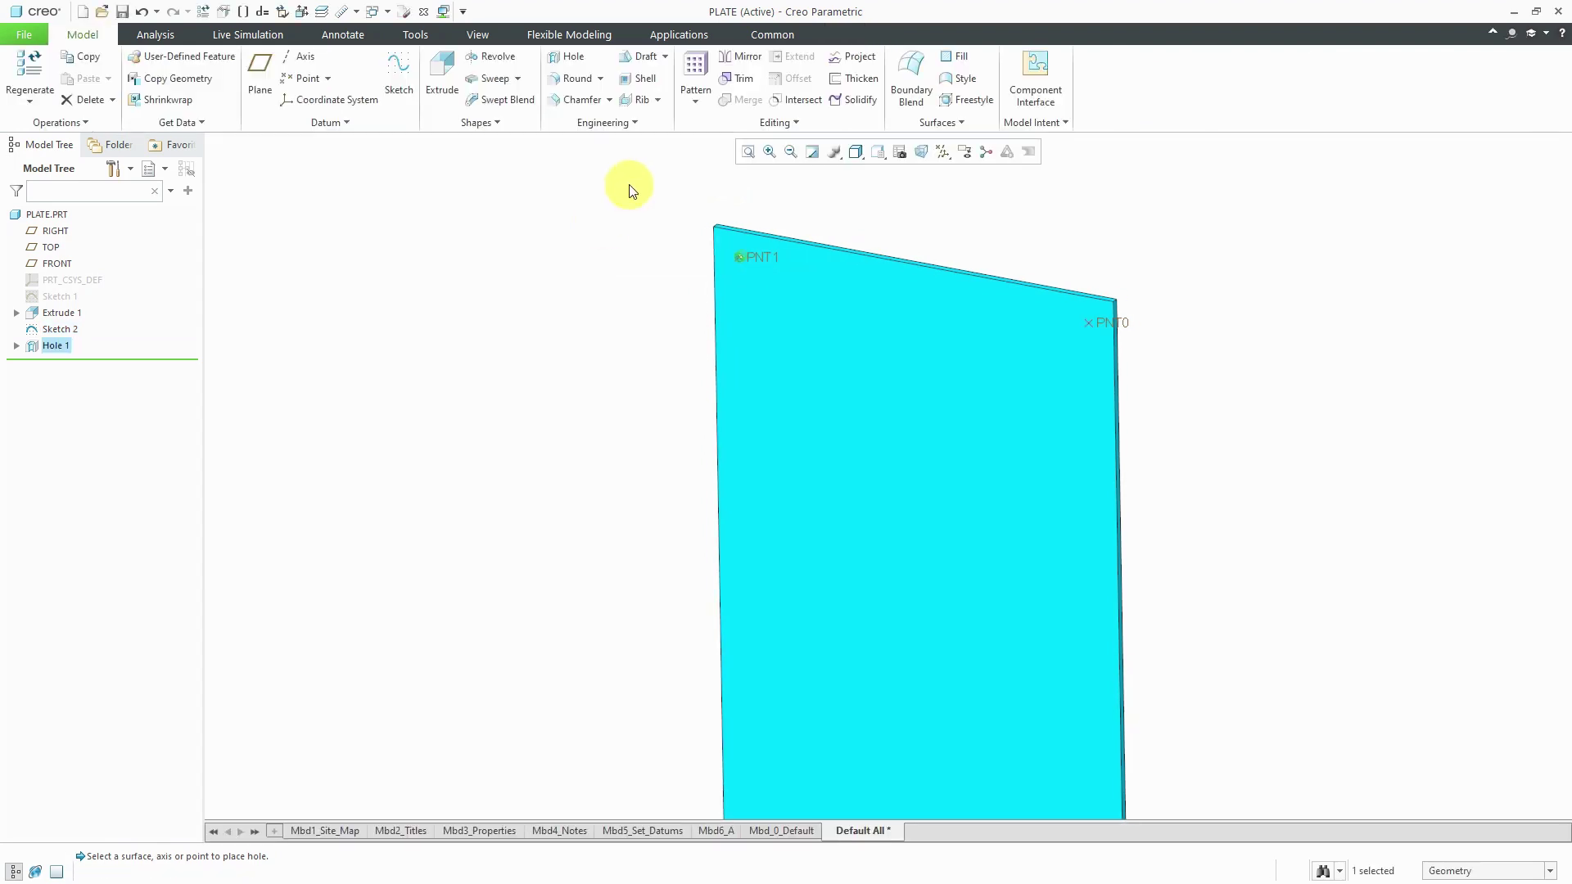
Point-pattern Hole 1 onto Sketch 2's four corner points
right_click(593, 212)
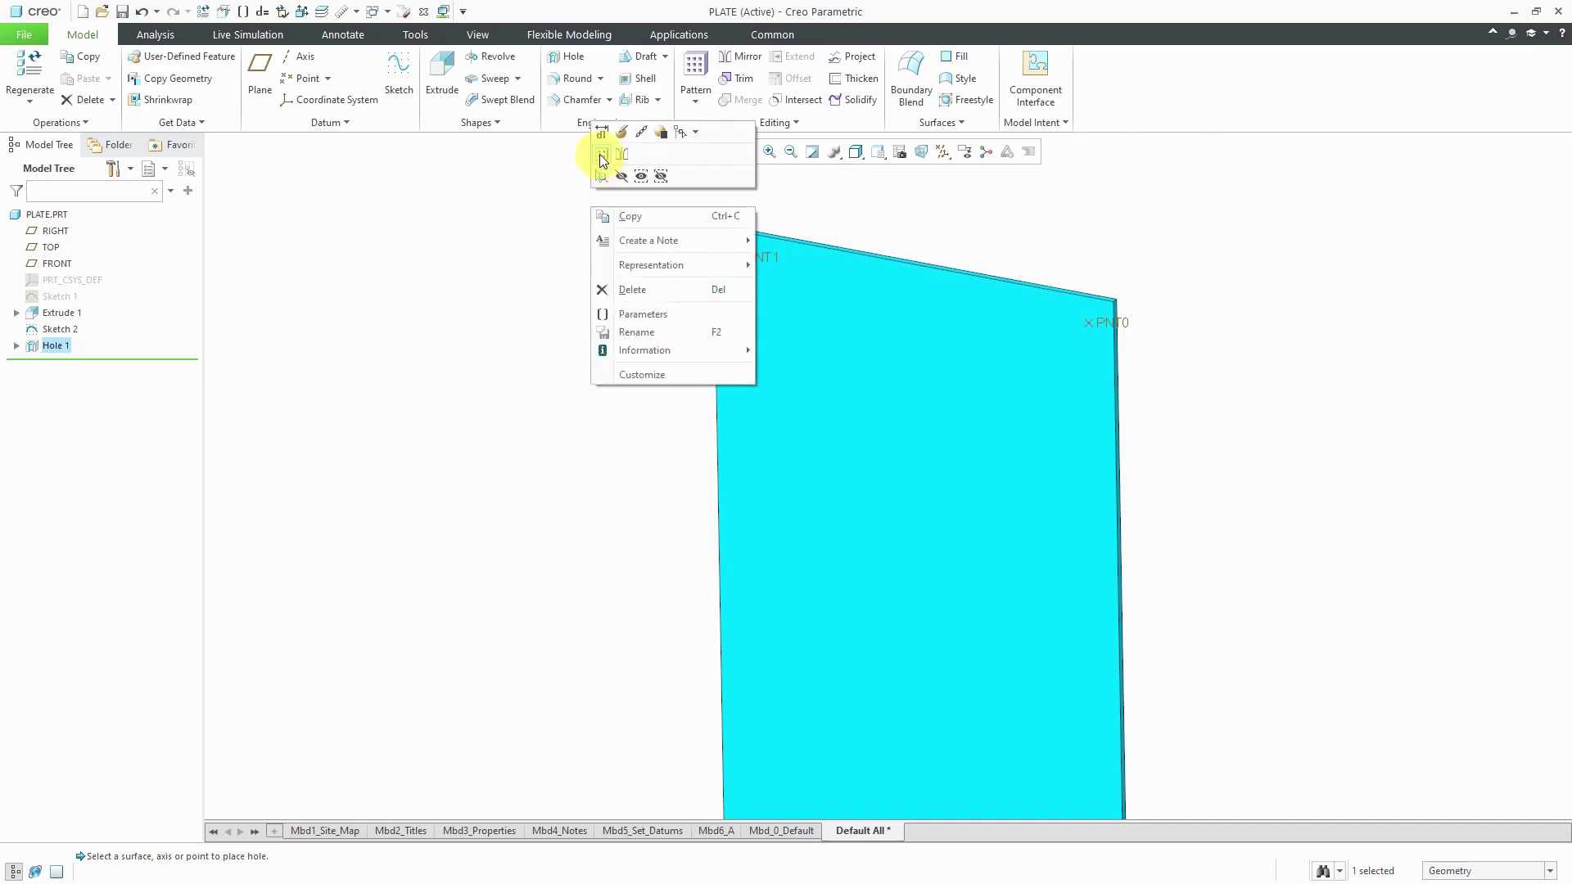
click(602, 158)
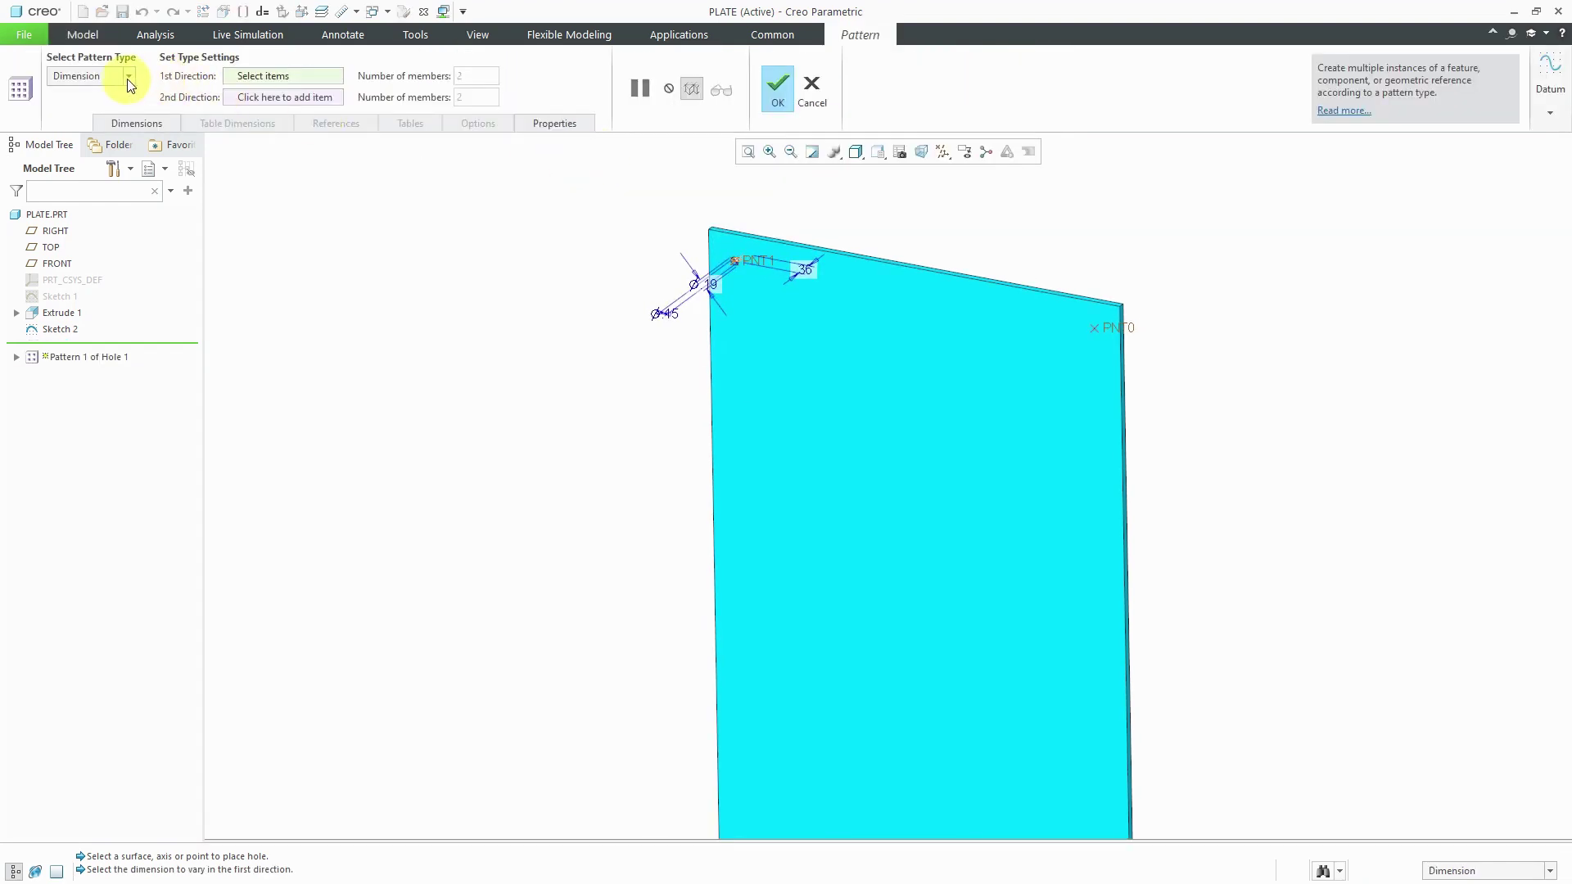
click(128, 77)
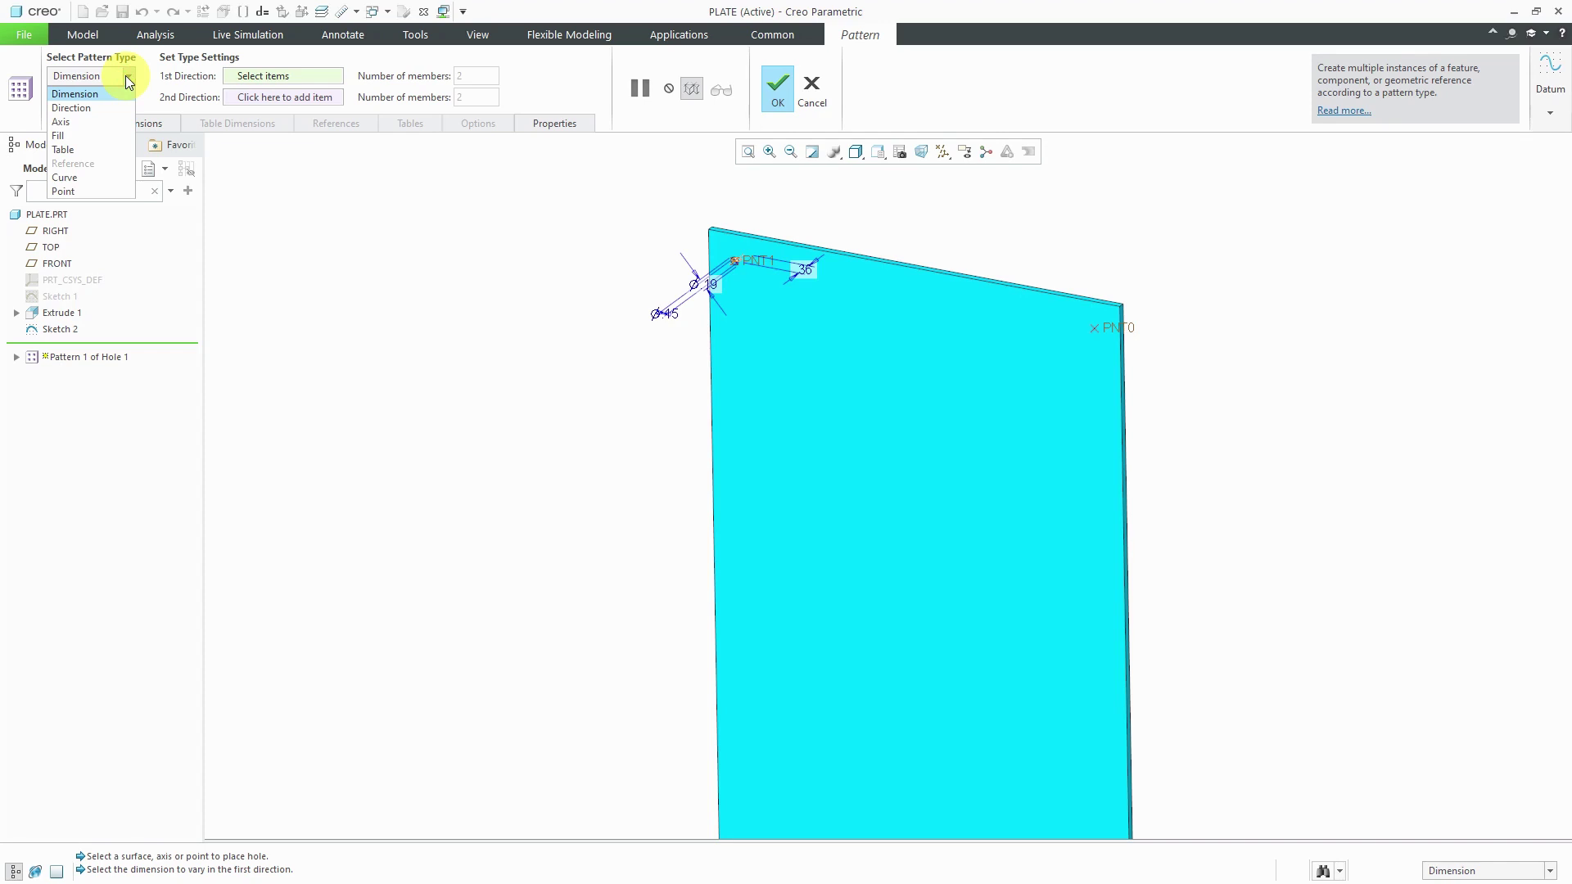
click(105, 191)
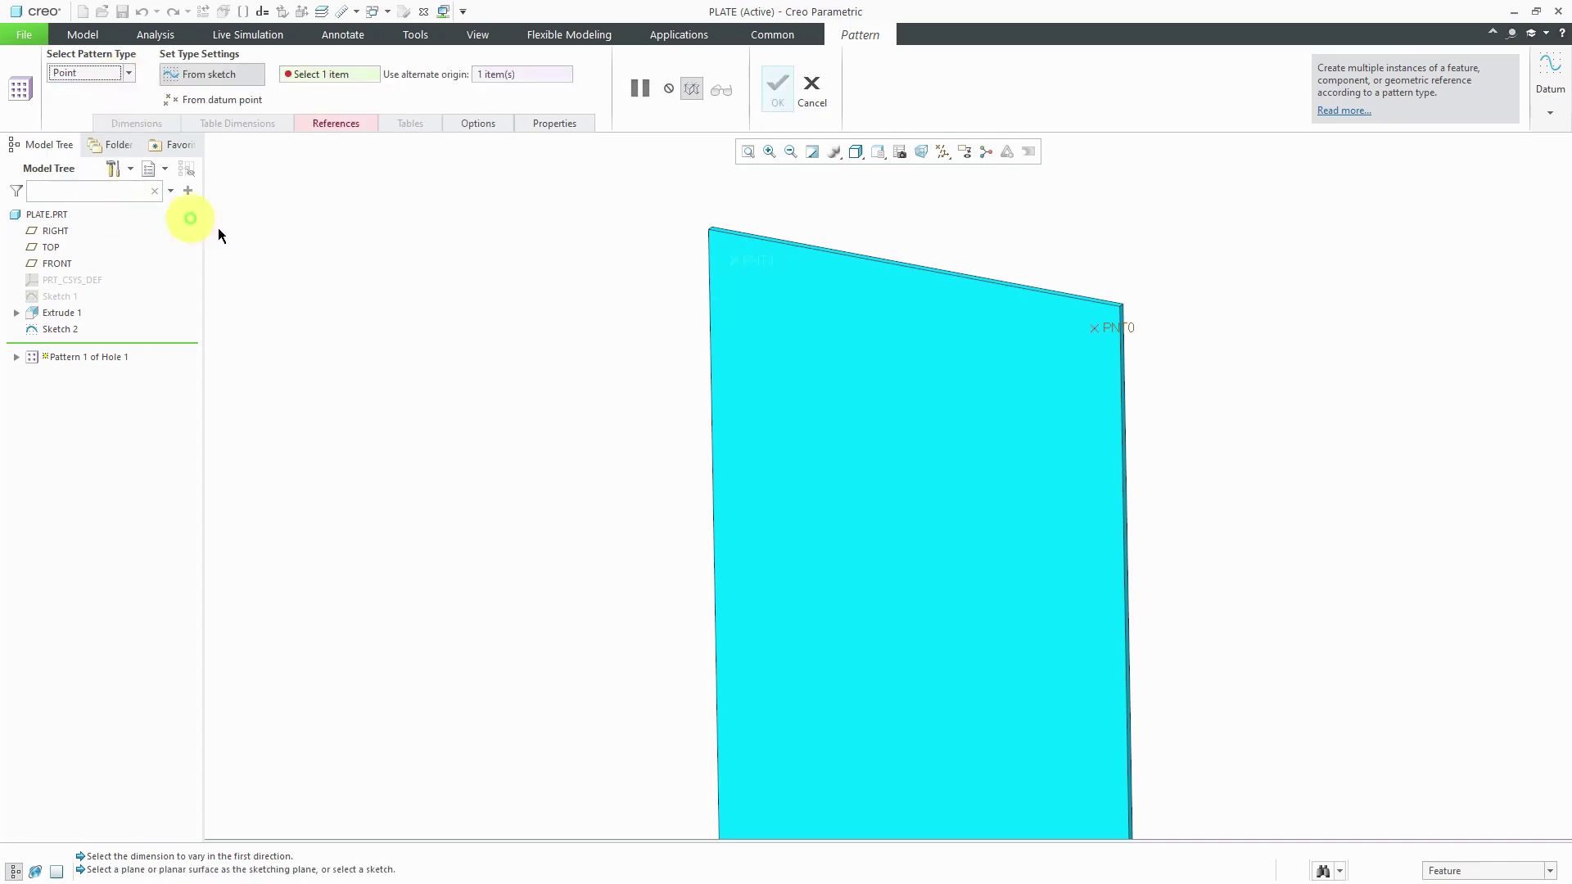
click(60, 330)
scroll(765, 163, down, 2)
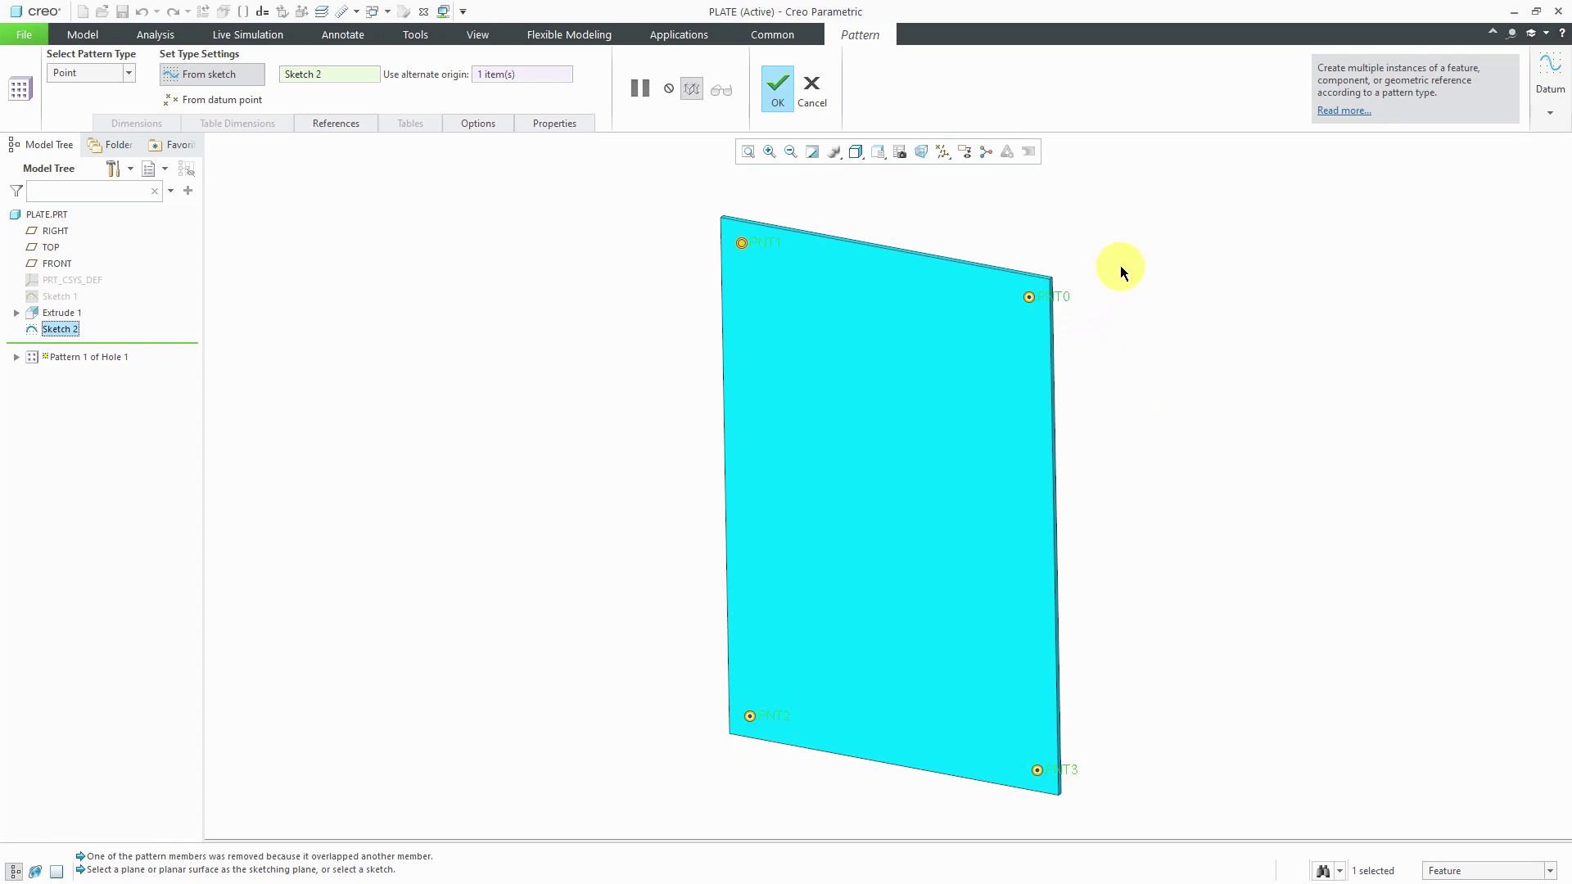
click(780, 95)
click(479, 241)
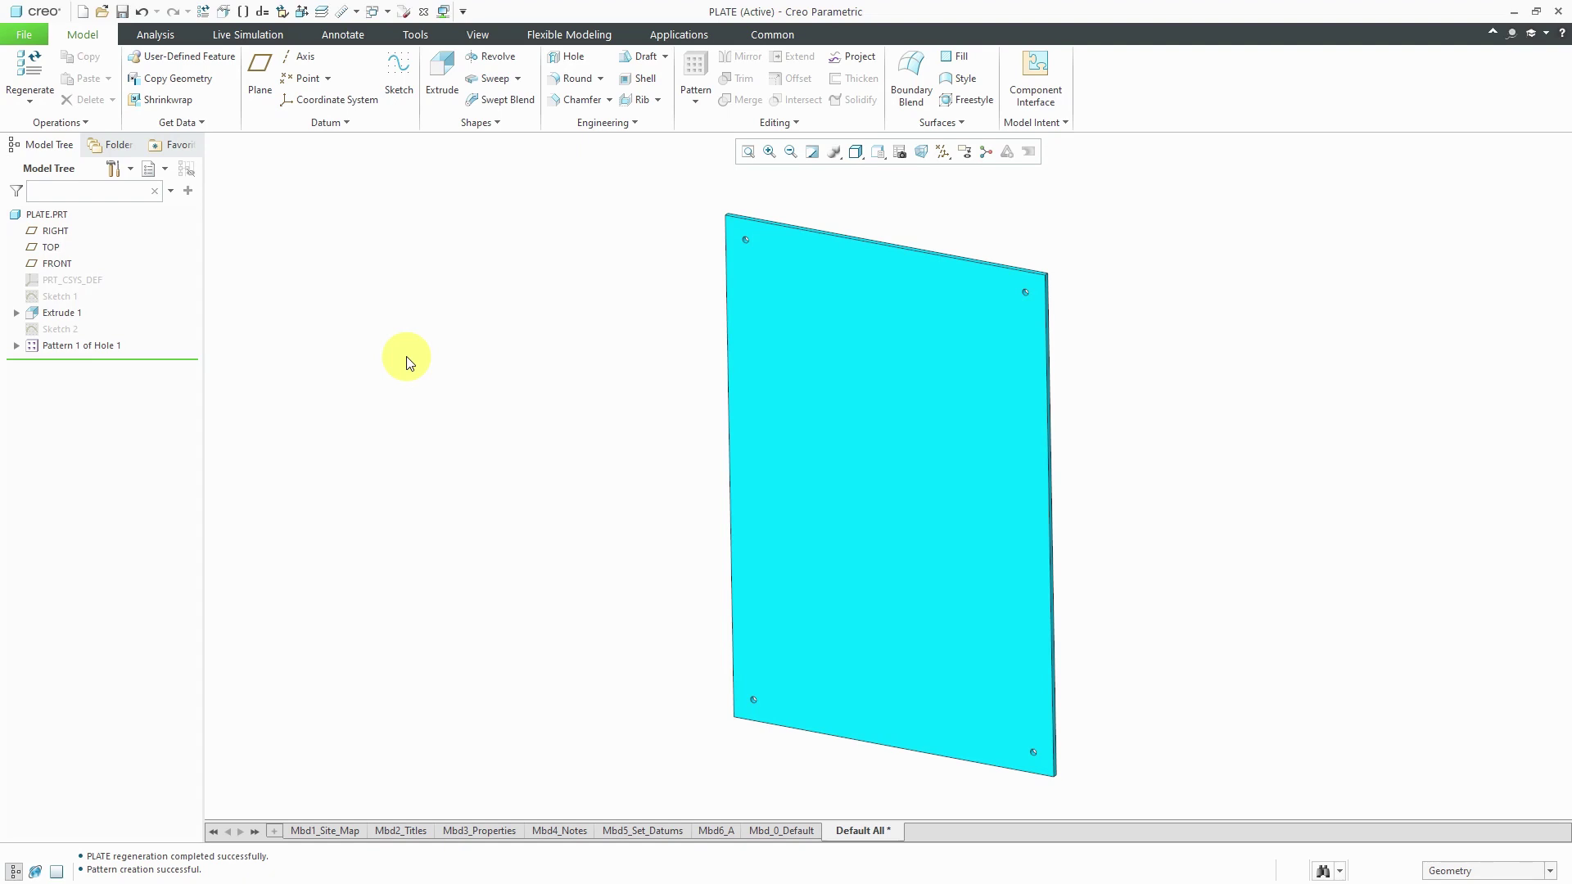
Start Sketch 3 on the previous sketch plane, viewed face-on with No Hidden display
click(398, 82)
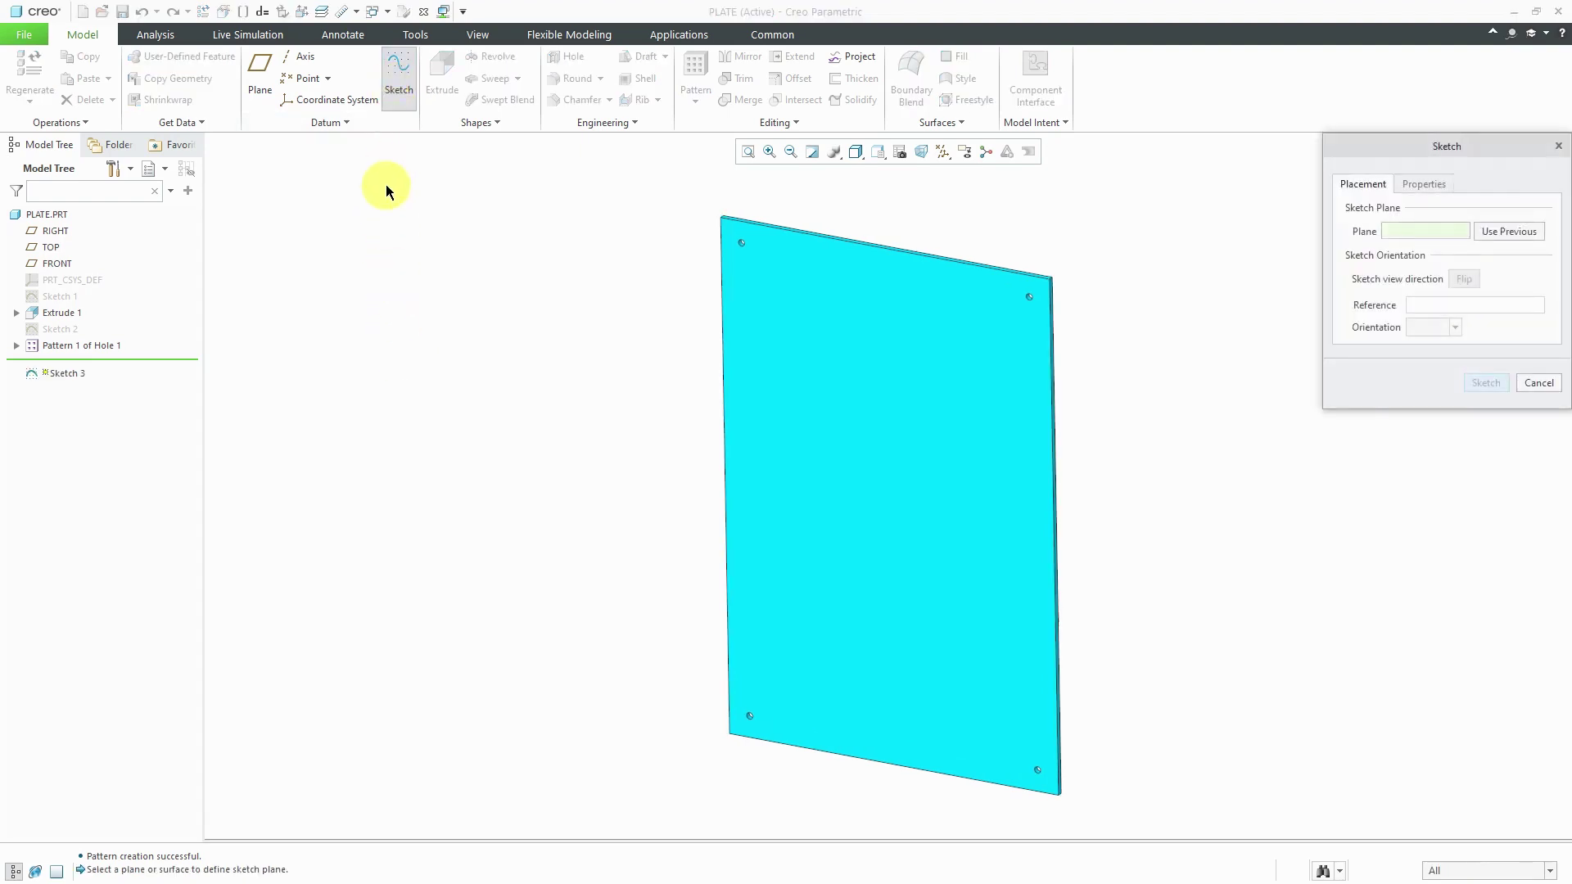
click(1524, 232)
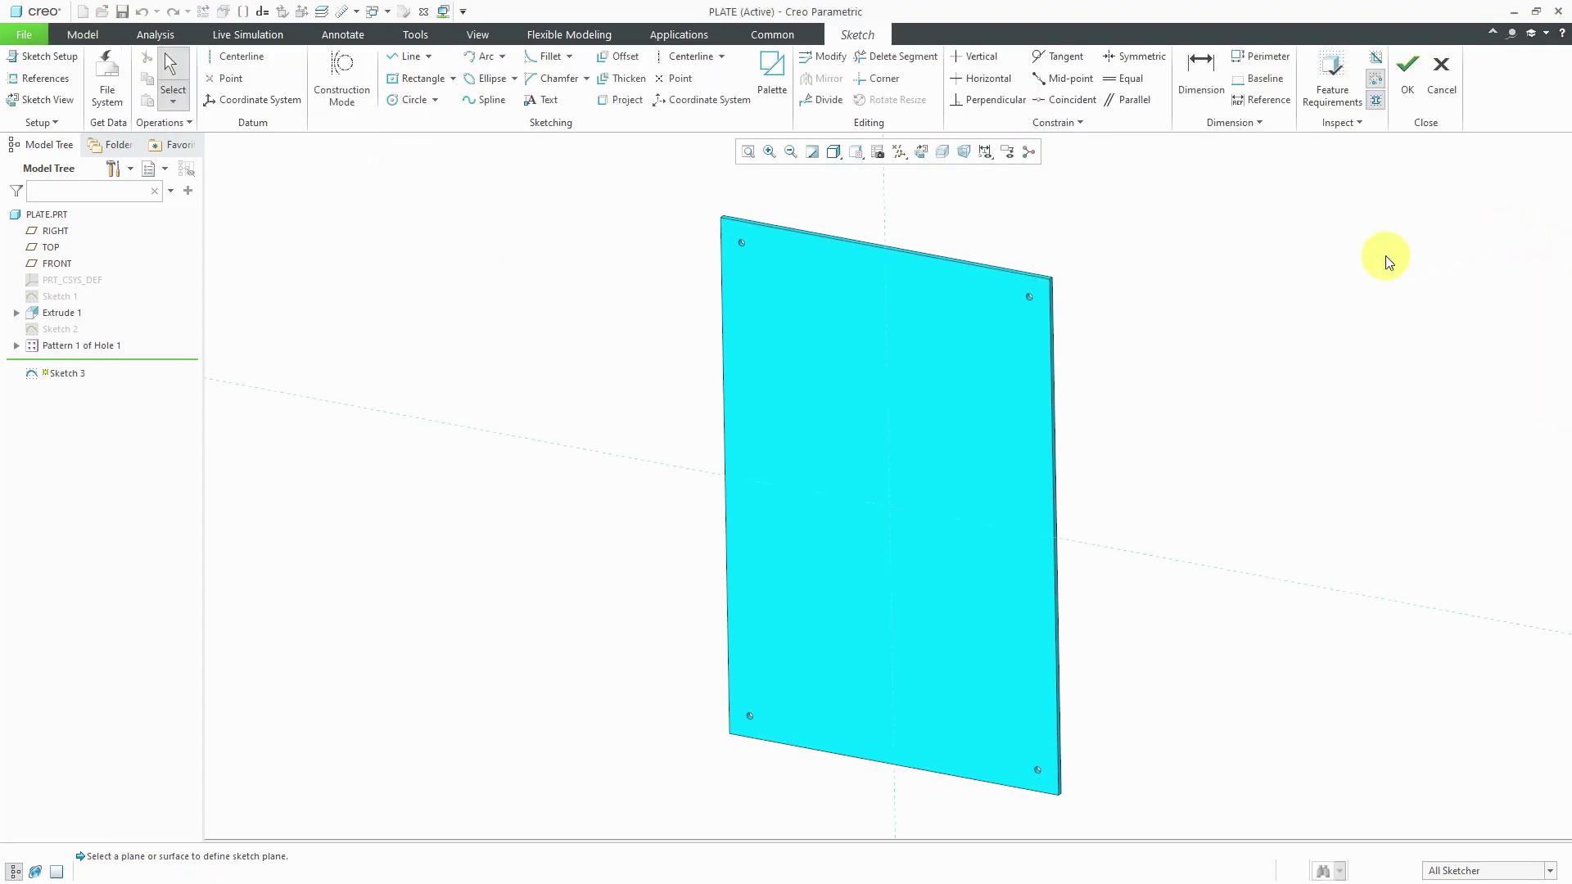
click(922, 154)
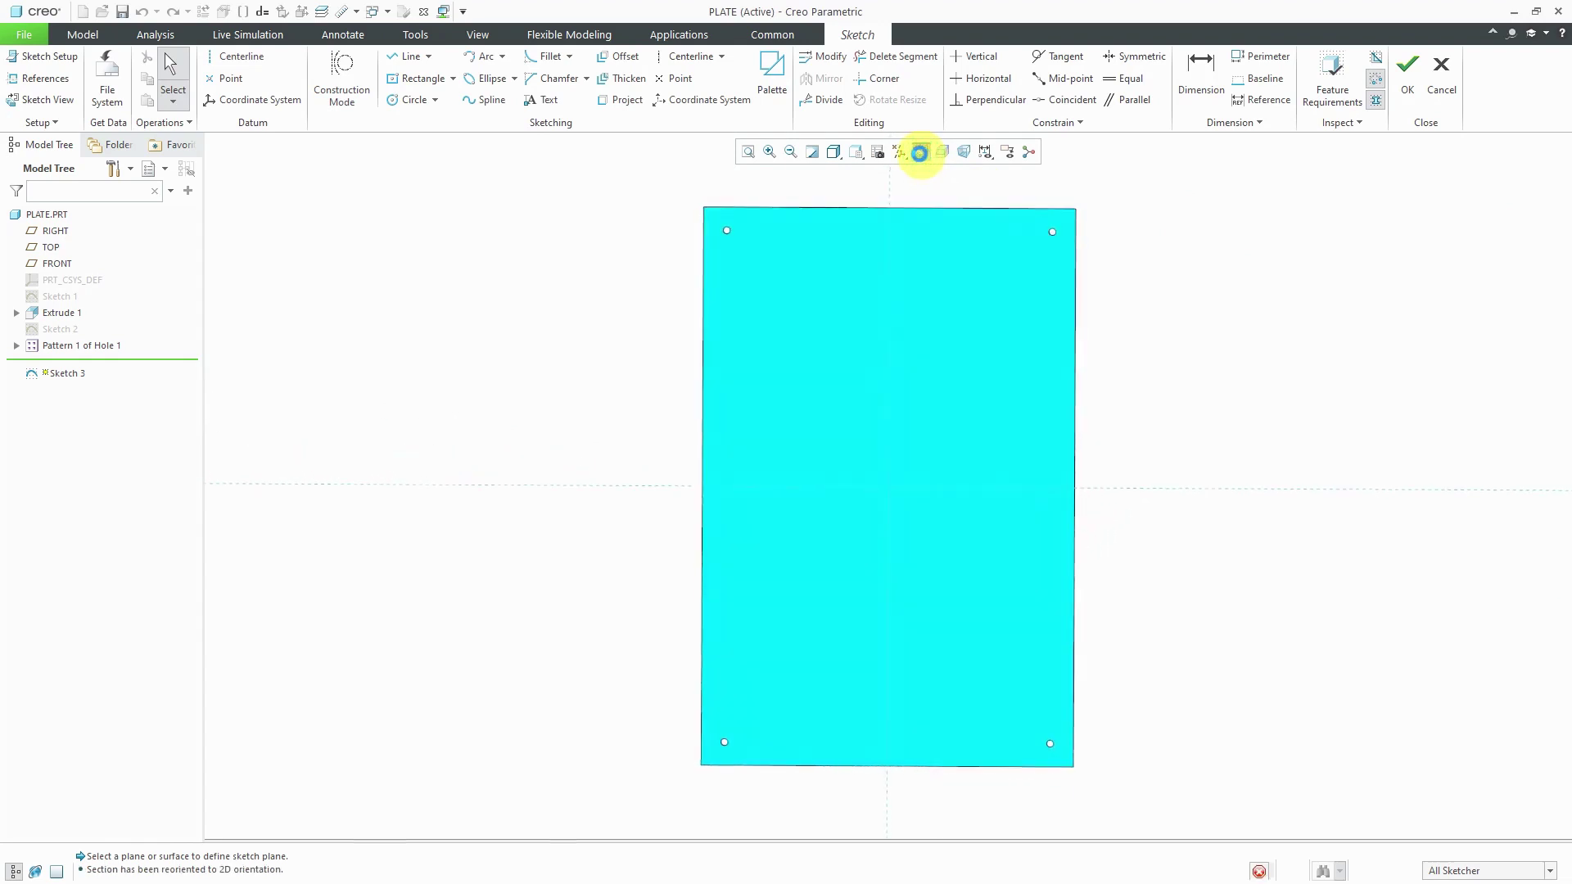
click(834, 156)
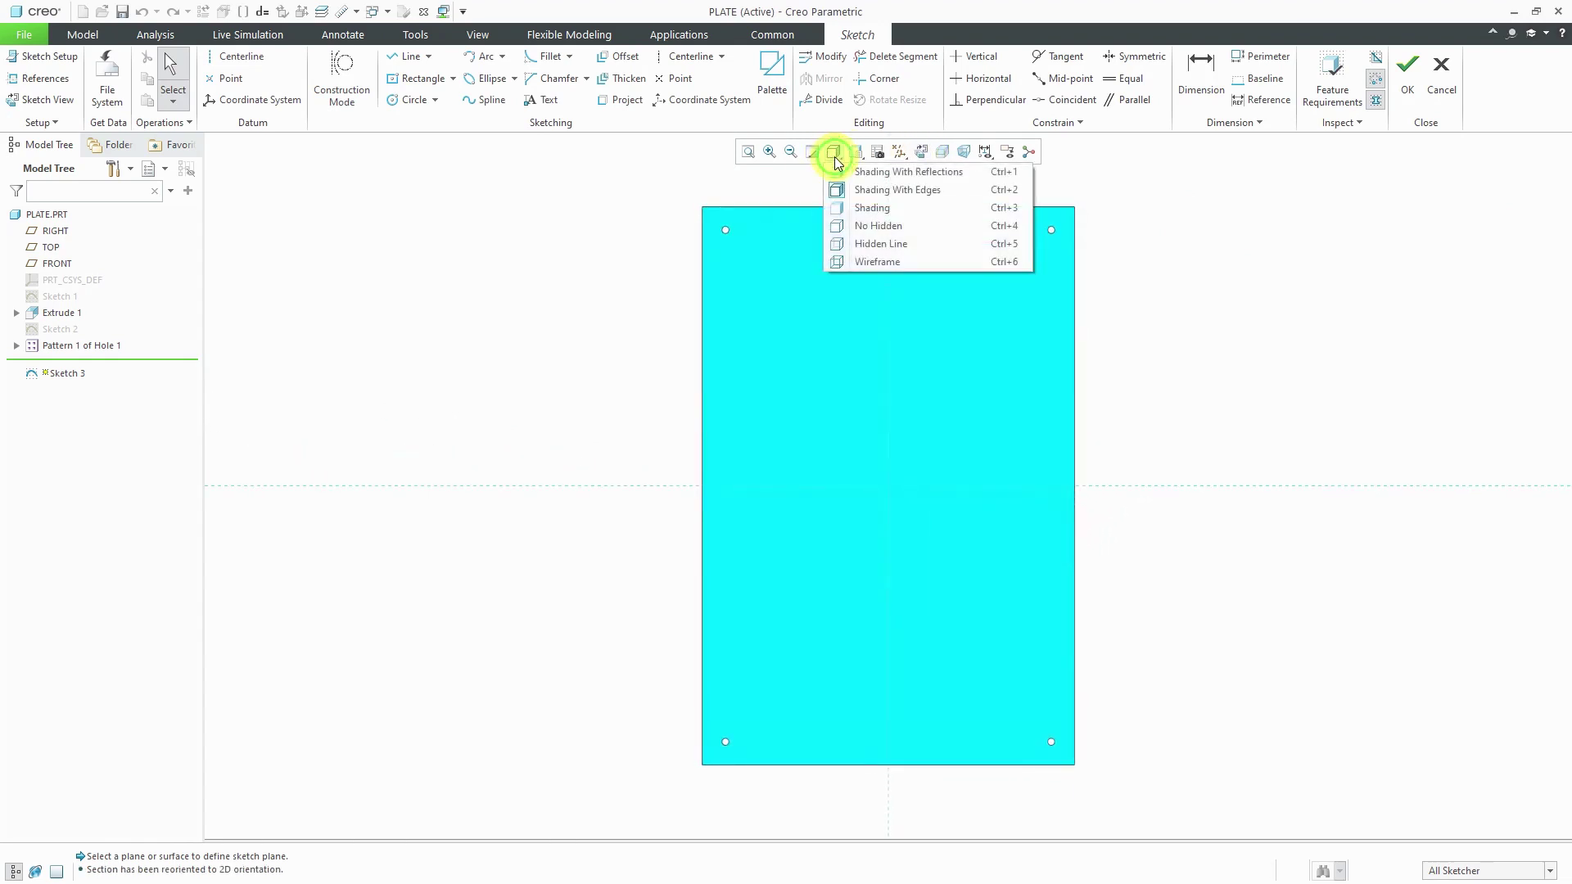
click(867, 226)
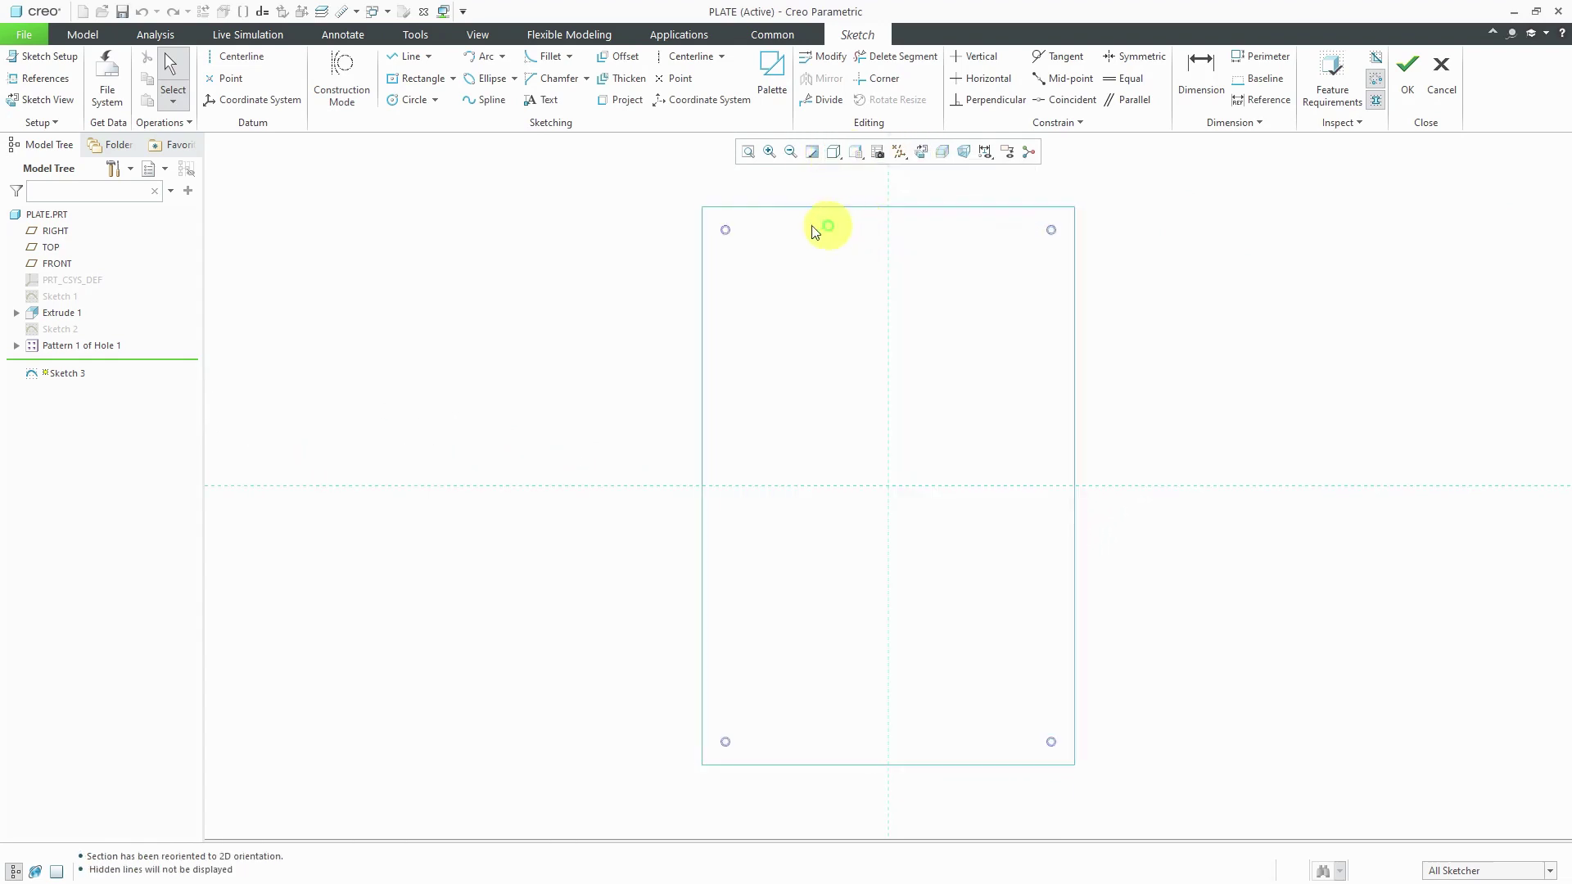
Place eight sketch coordinate systems on the plate in two columns of four
click(247, 100)
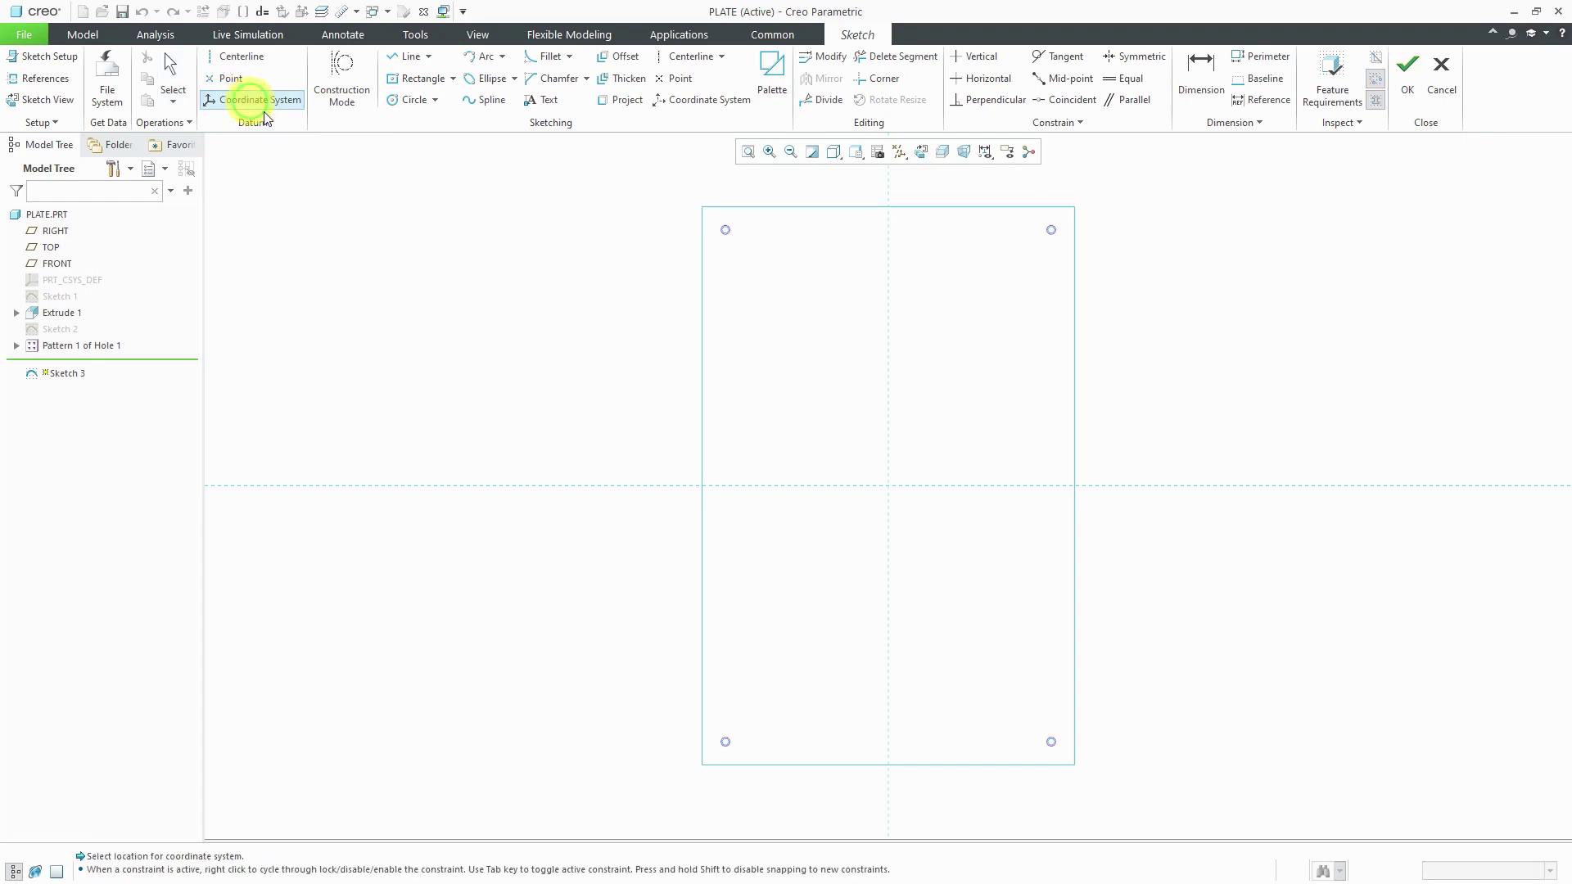
click(784, 434)
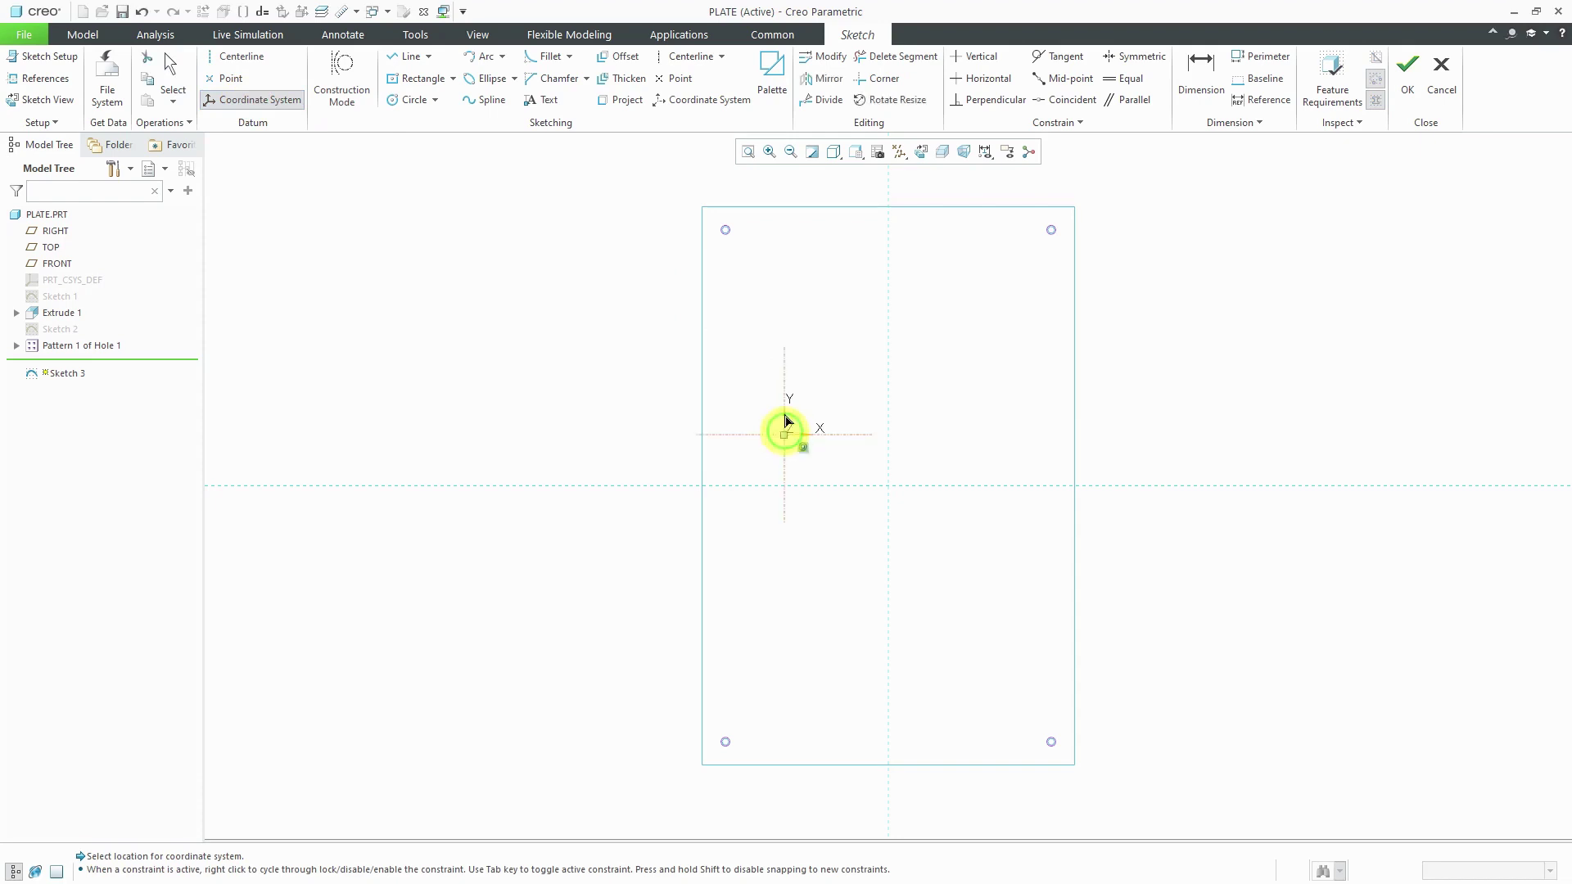
click(784, 268)
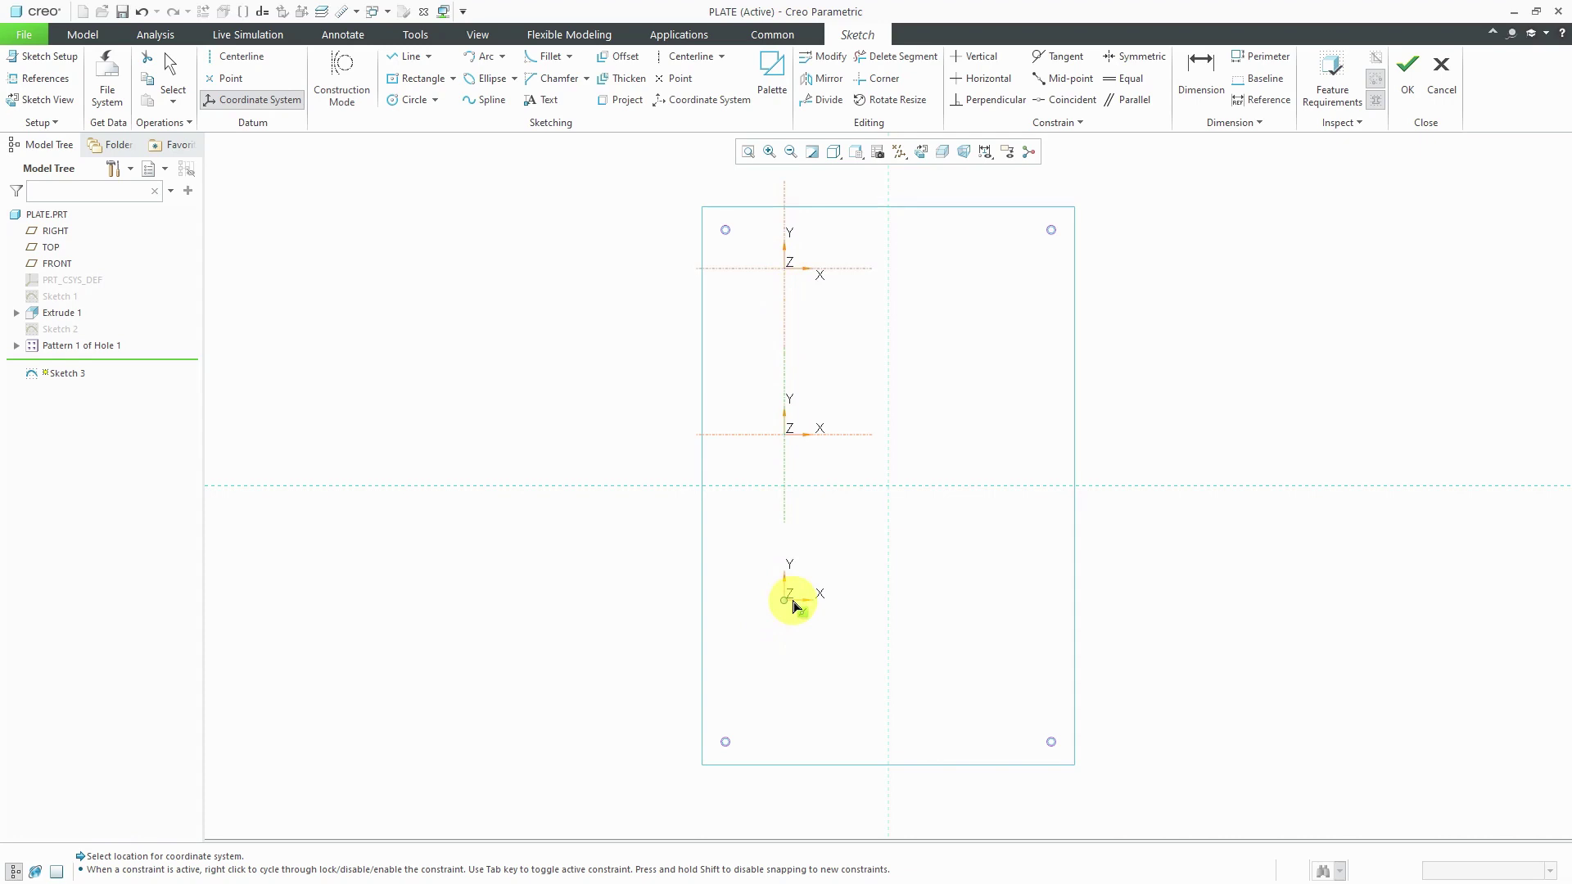
click(786, 584)
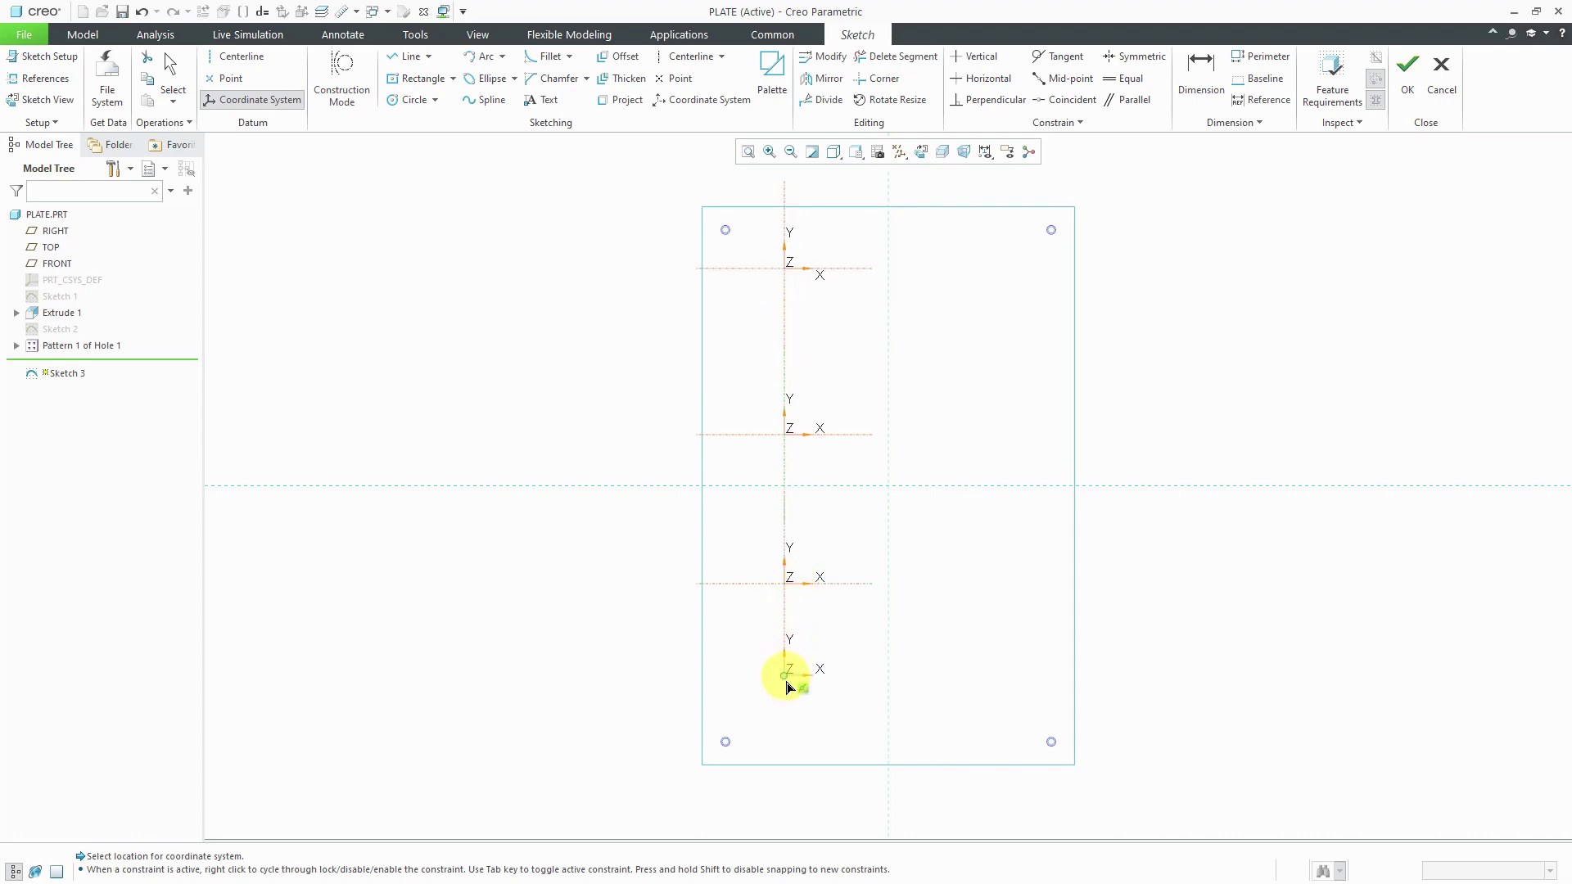
click(789, 709)
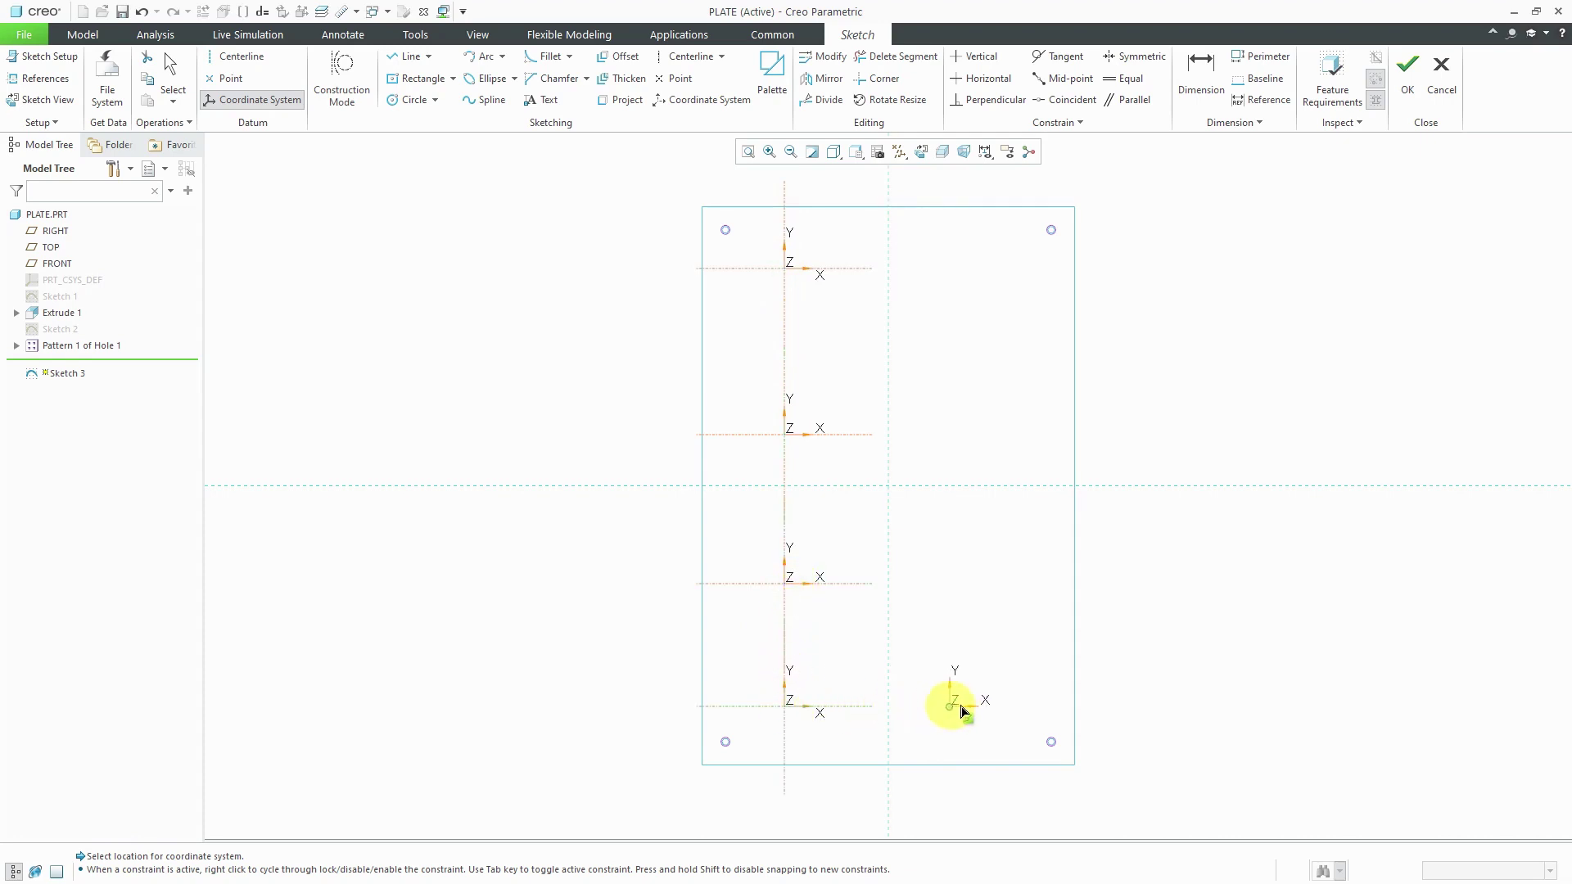
click(1008, 708)
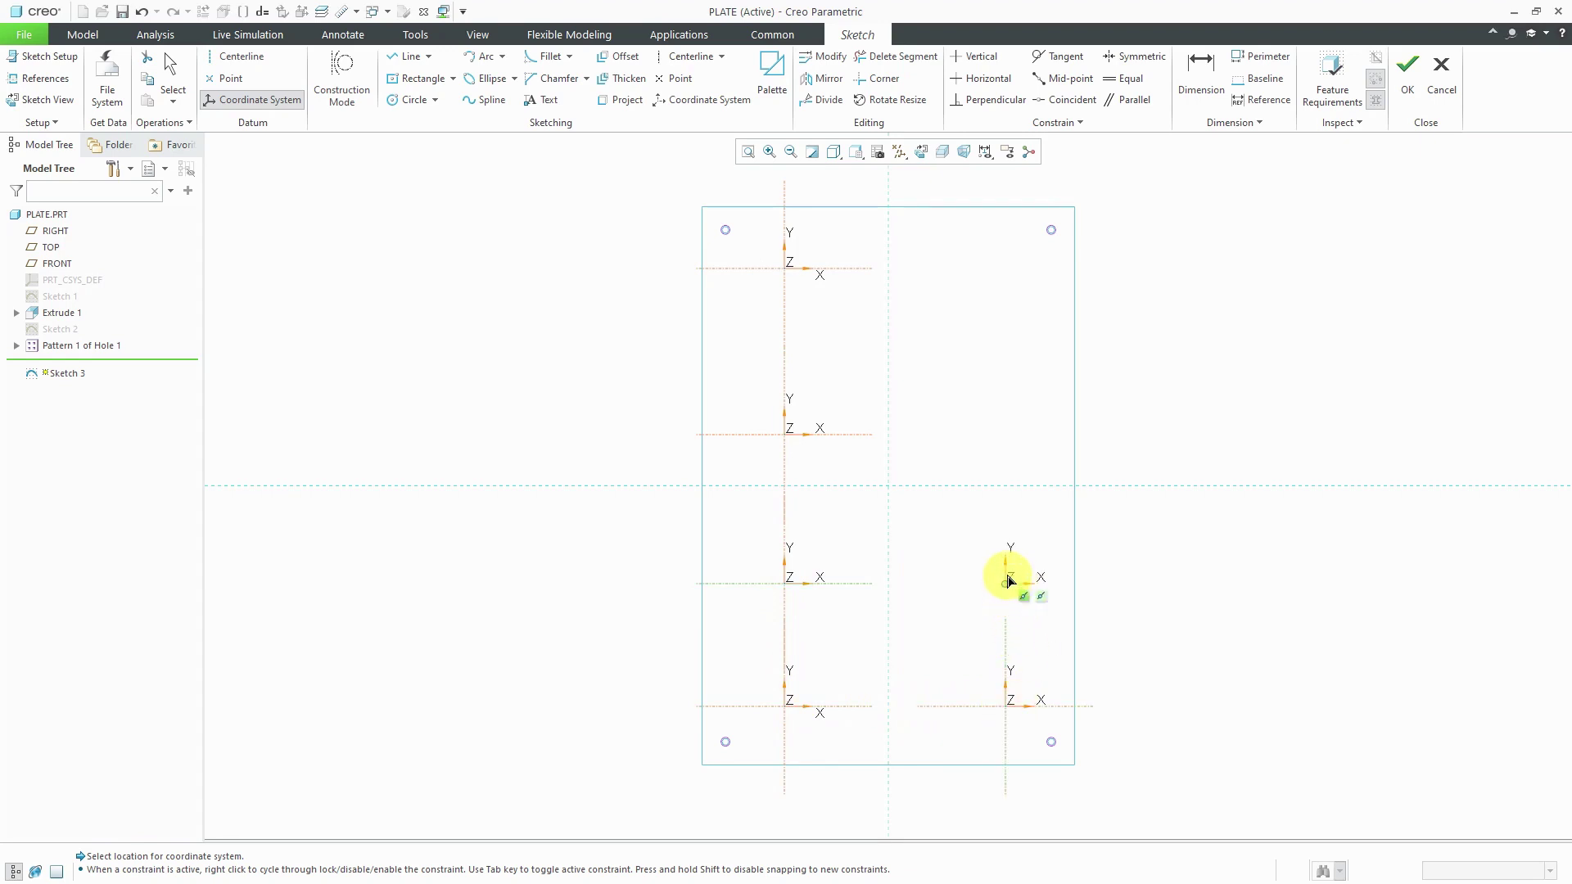
click(1008, 583)
click(1007, 425)
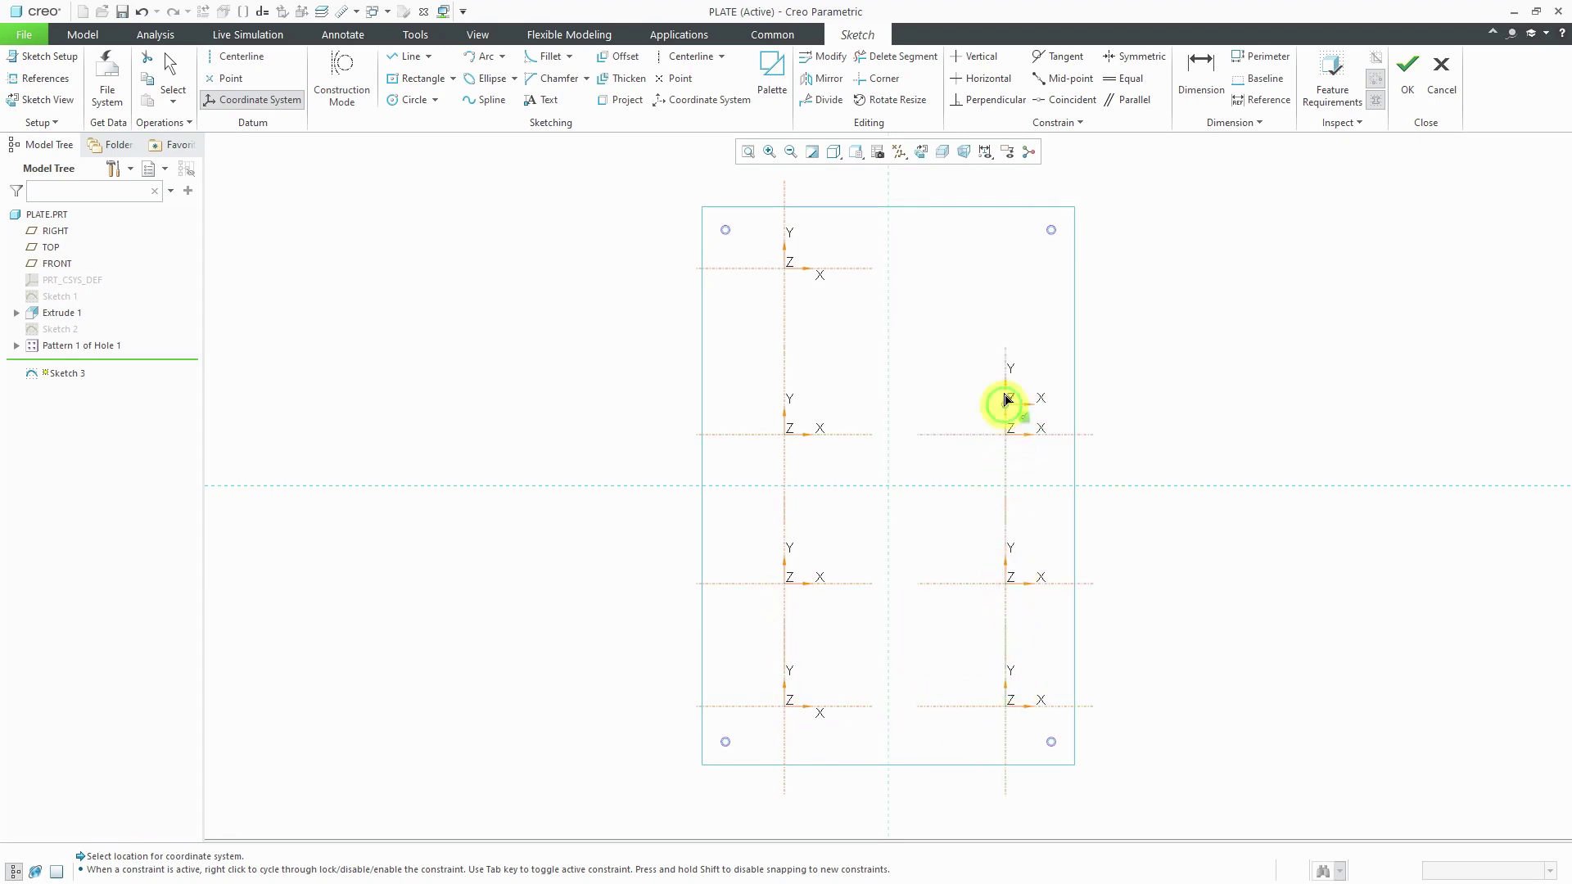
click(1016, 278)
middle_click(1307, 319)
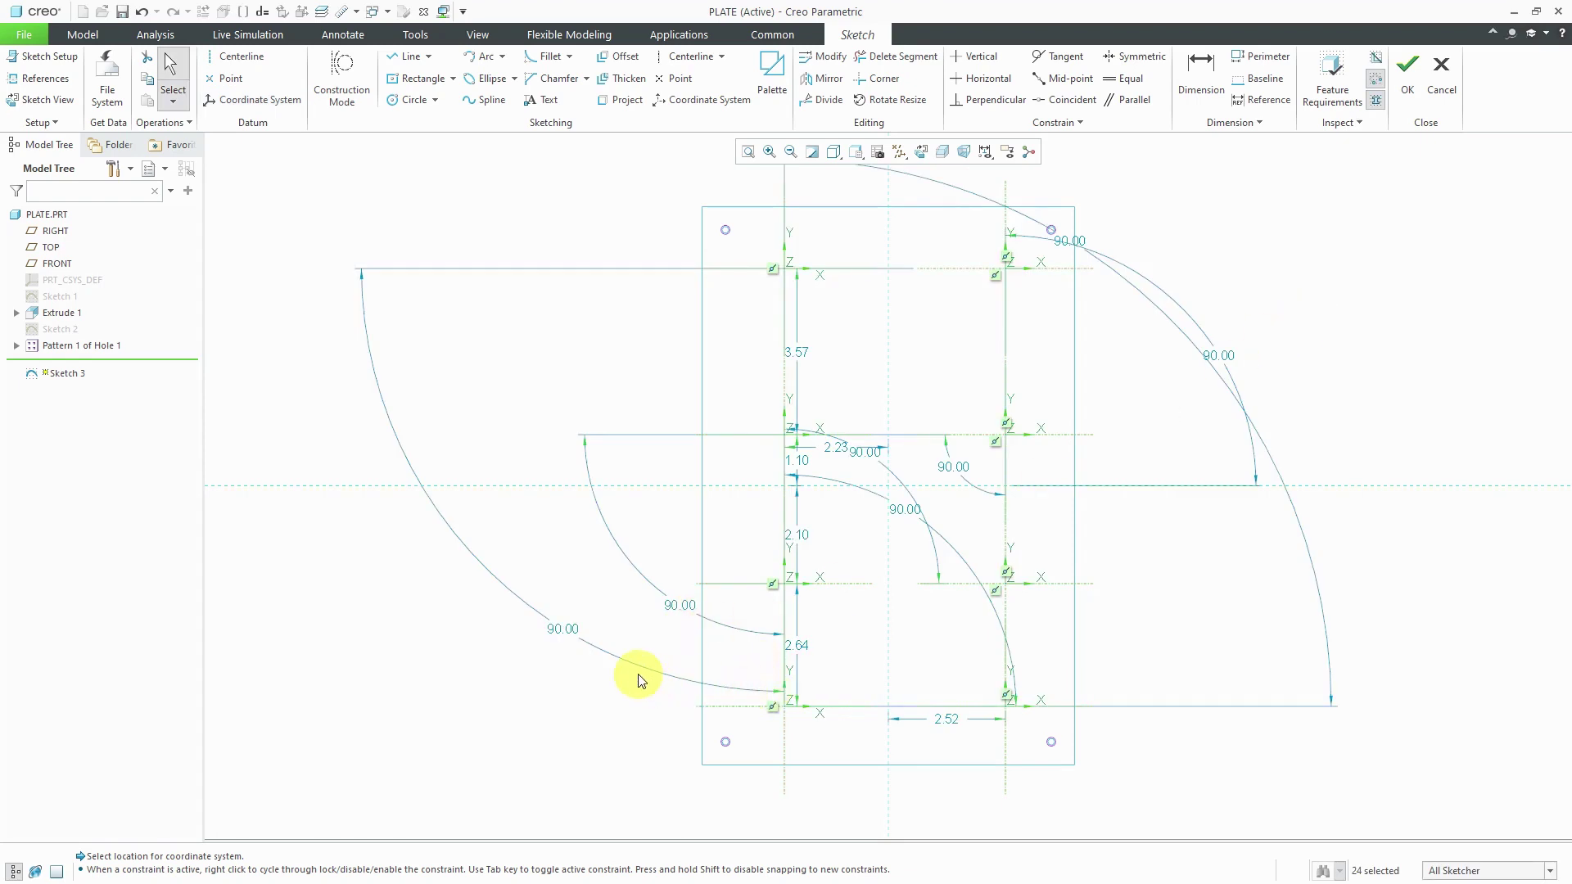
Set the vertical coordinate-system spacings to 2.50, 2.00, 2.00 and 2.50
double_click(811, 537)
text(2.1020208)
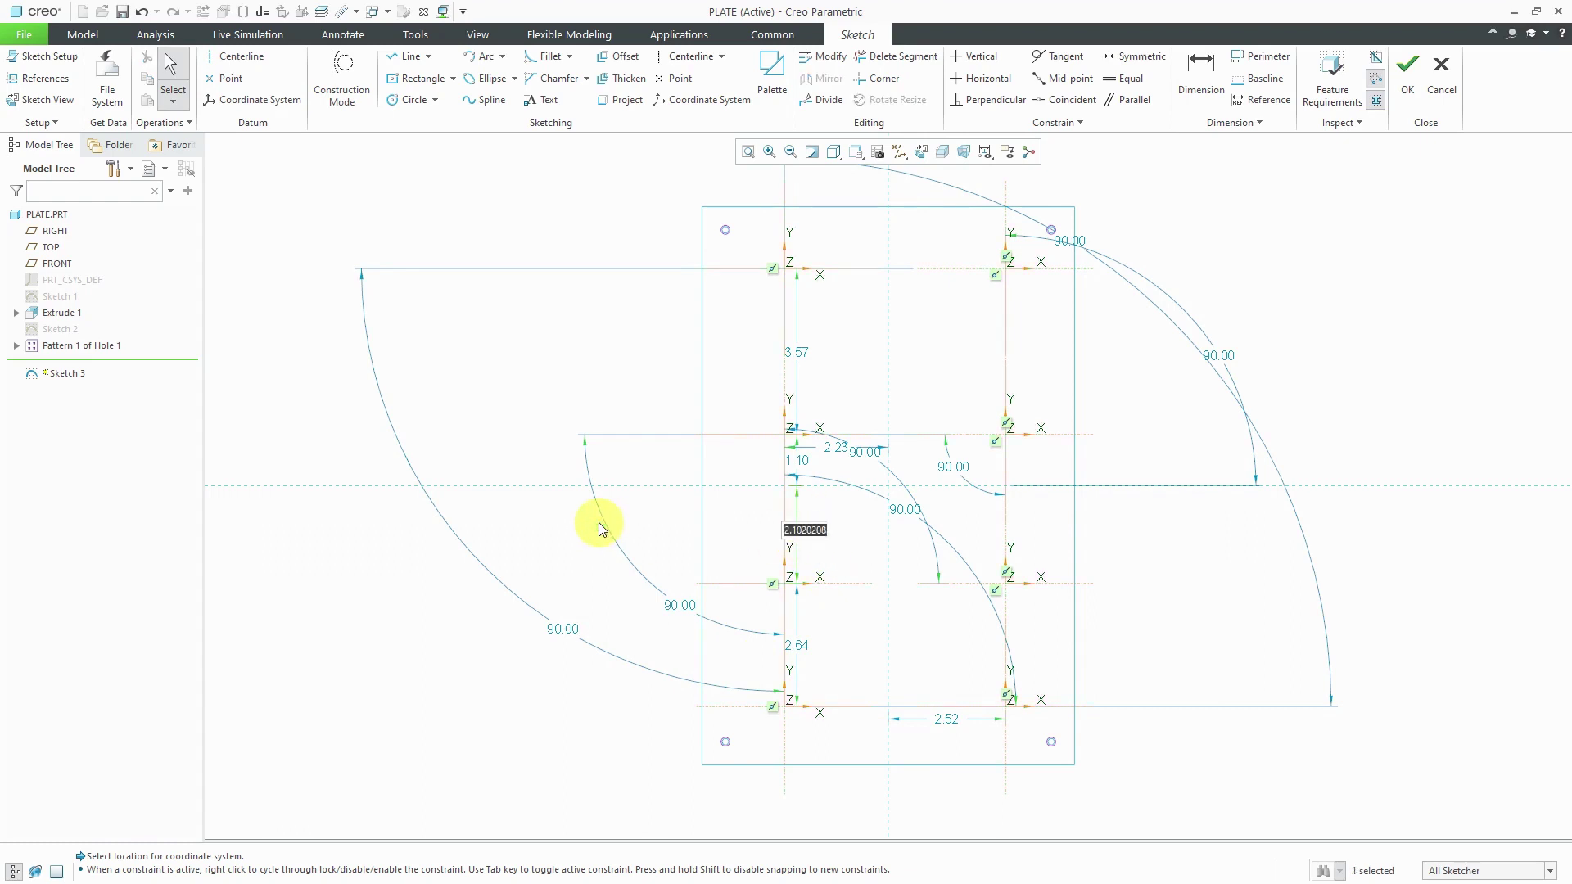
key(Return)
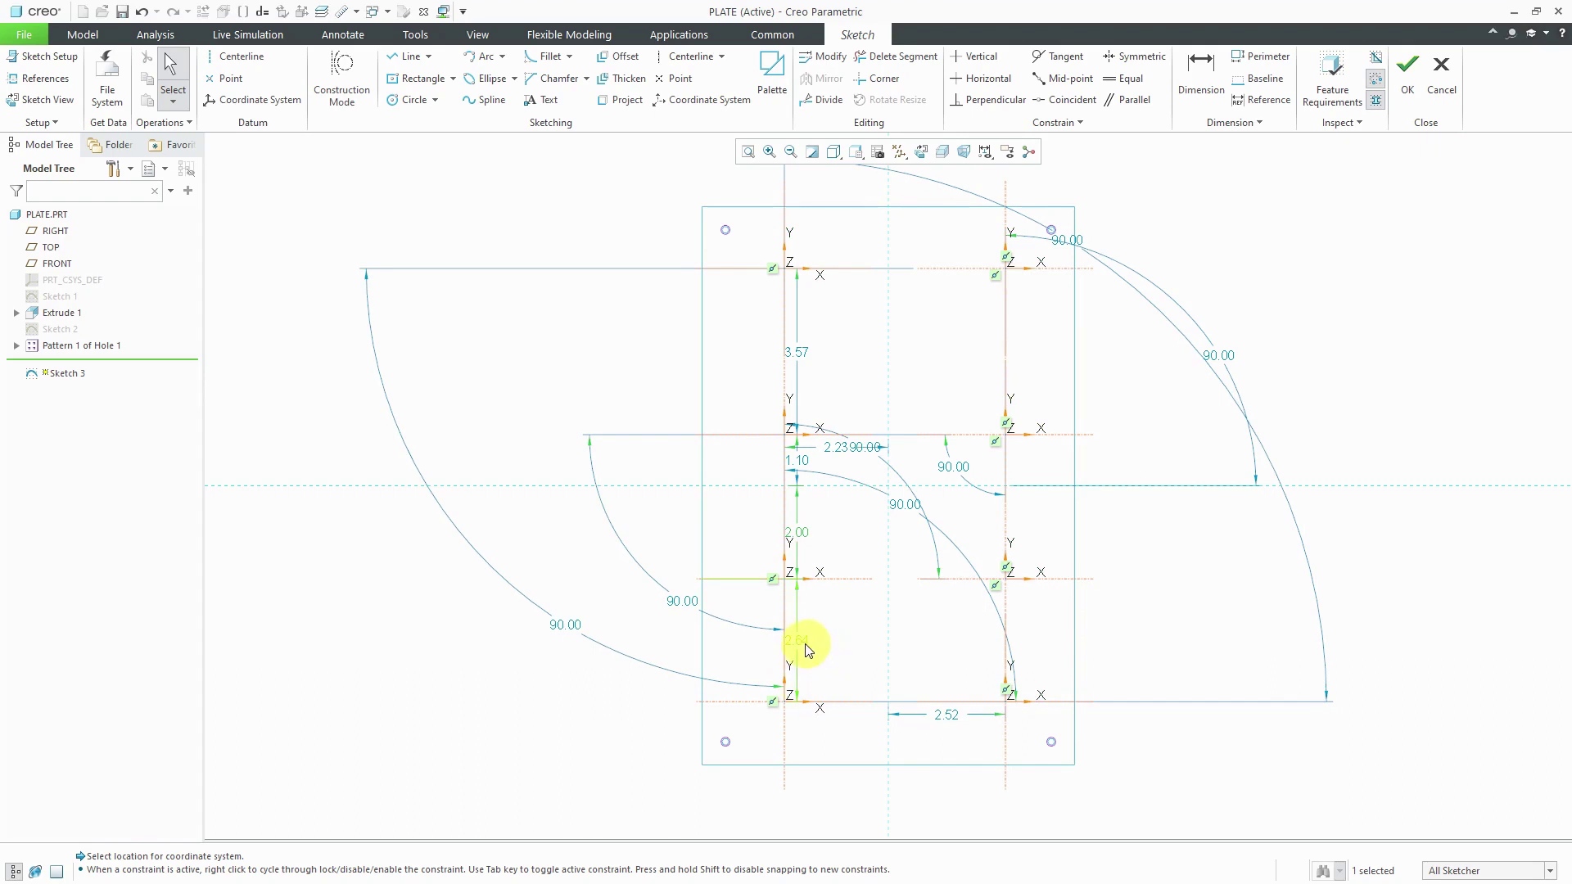
text(2.5)
key(Return)
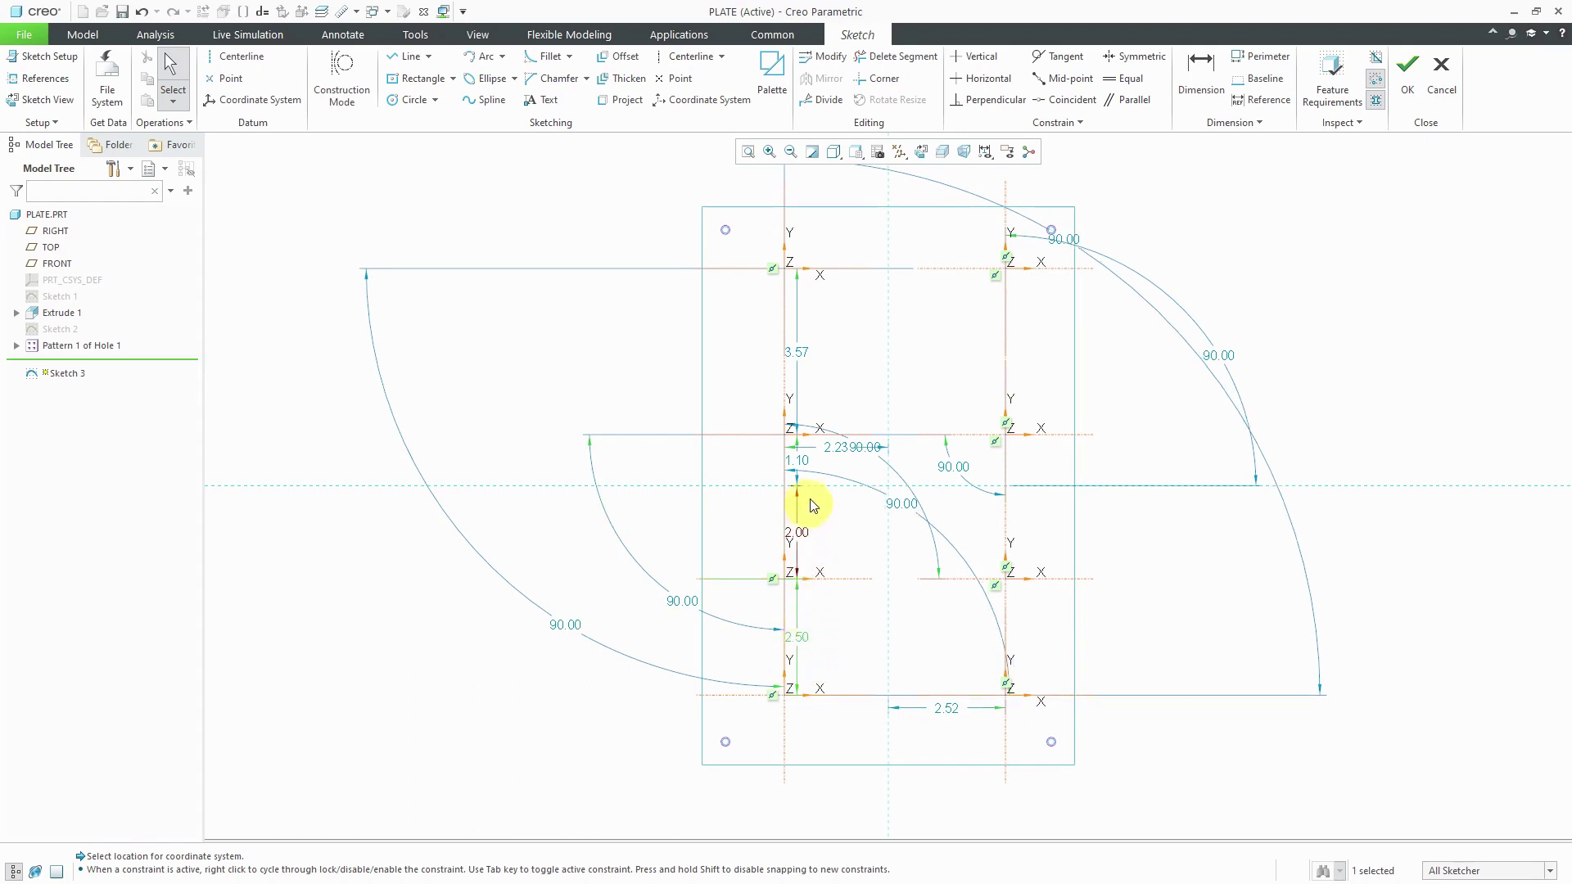
double_click(802, 457)
text(2)
key(Return)
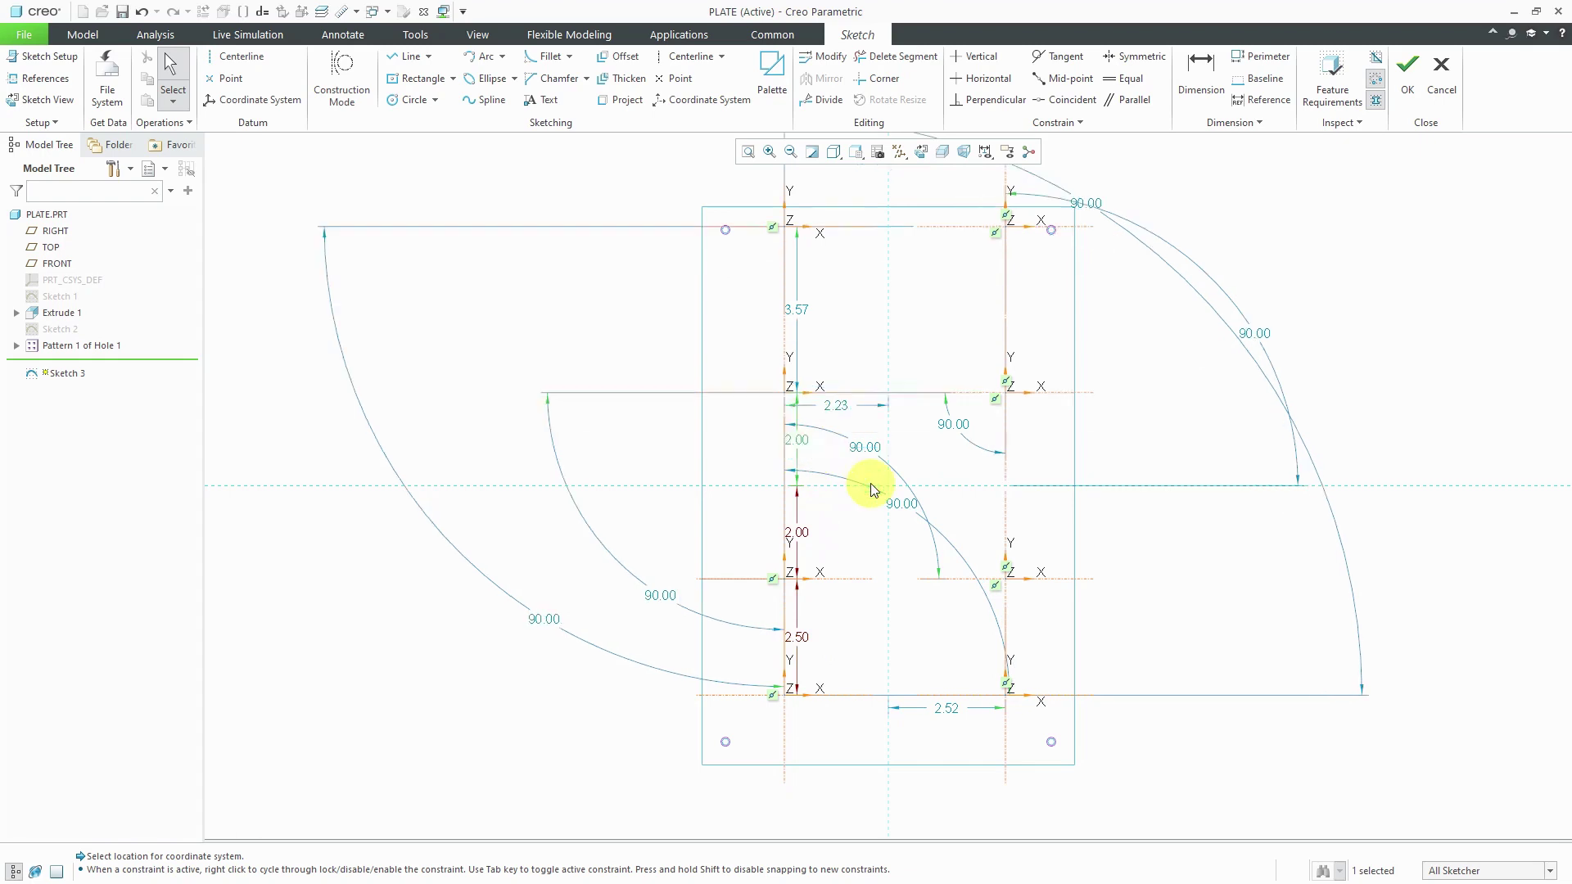
double_click(813, 314)
text(2.5)
key(Return)
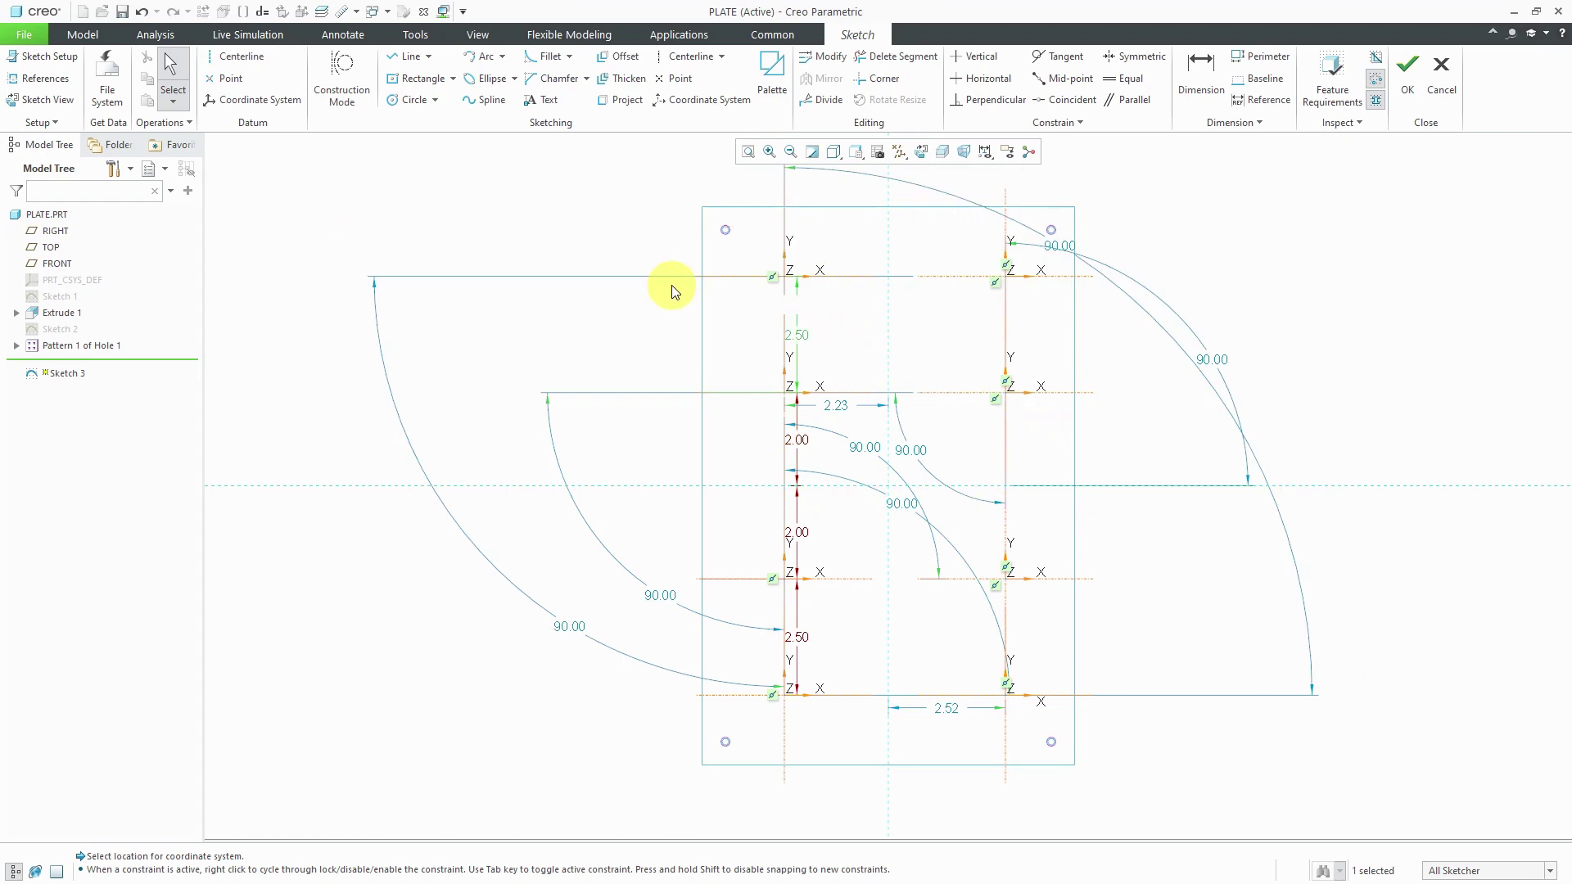
Set both horizontal offset dimensions to 2.50
double_click(838, 406)
text(2.5)
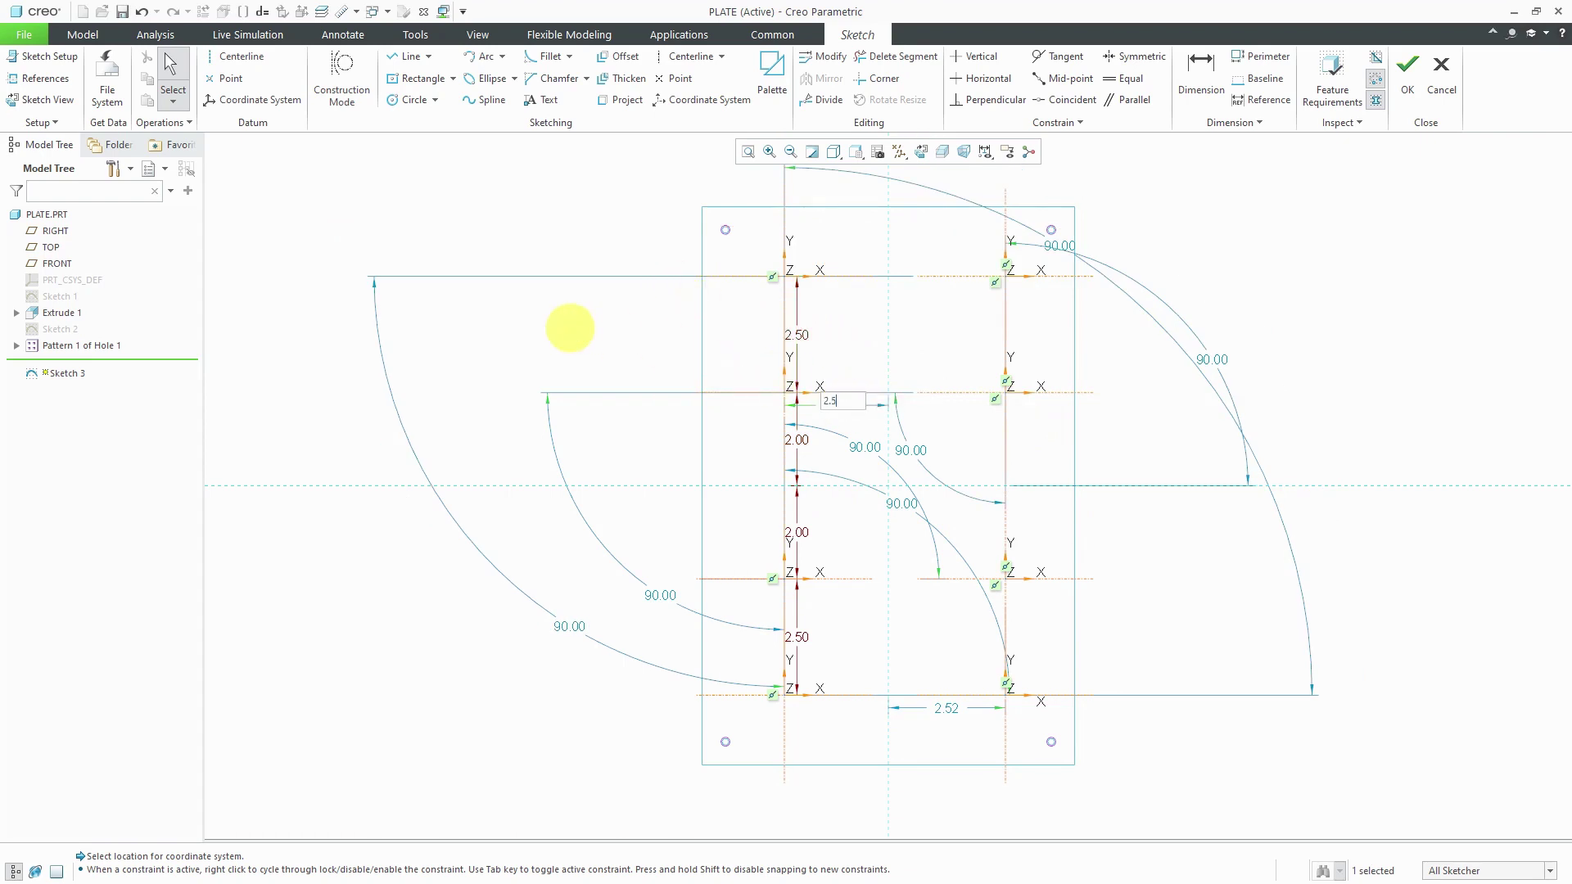
key(Return)
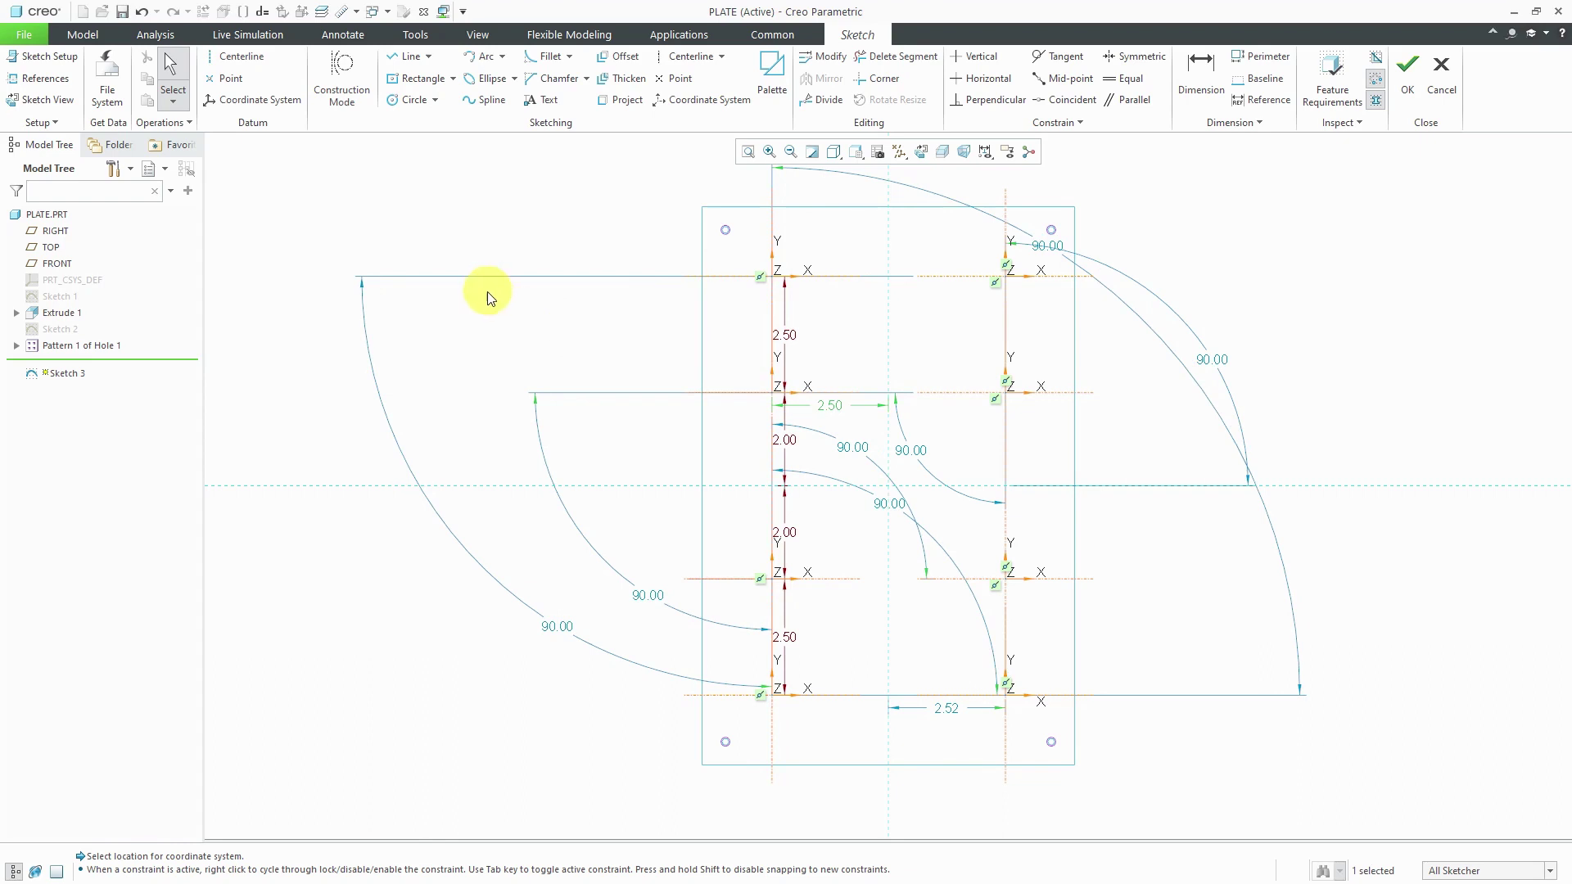
click(947, 711)
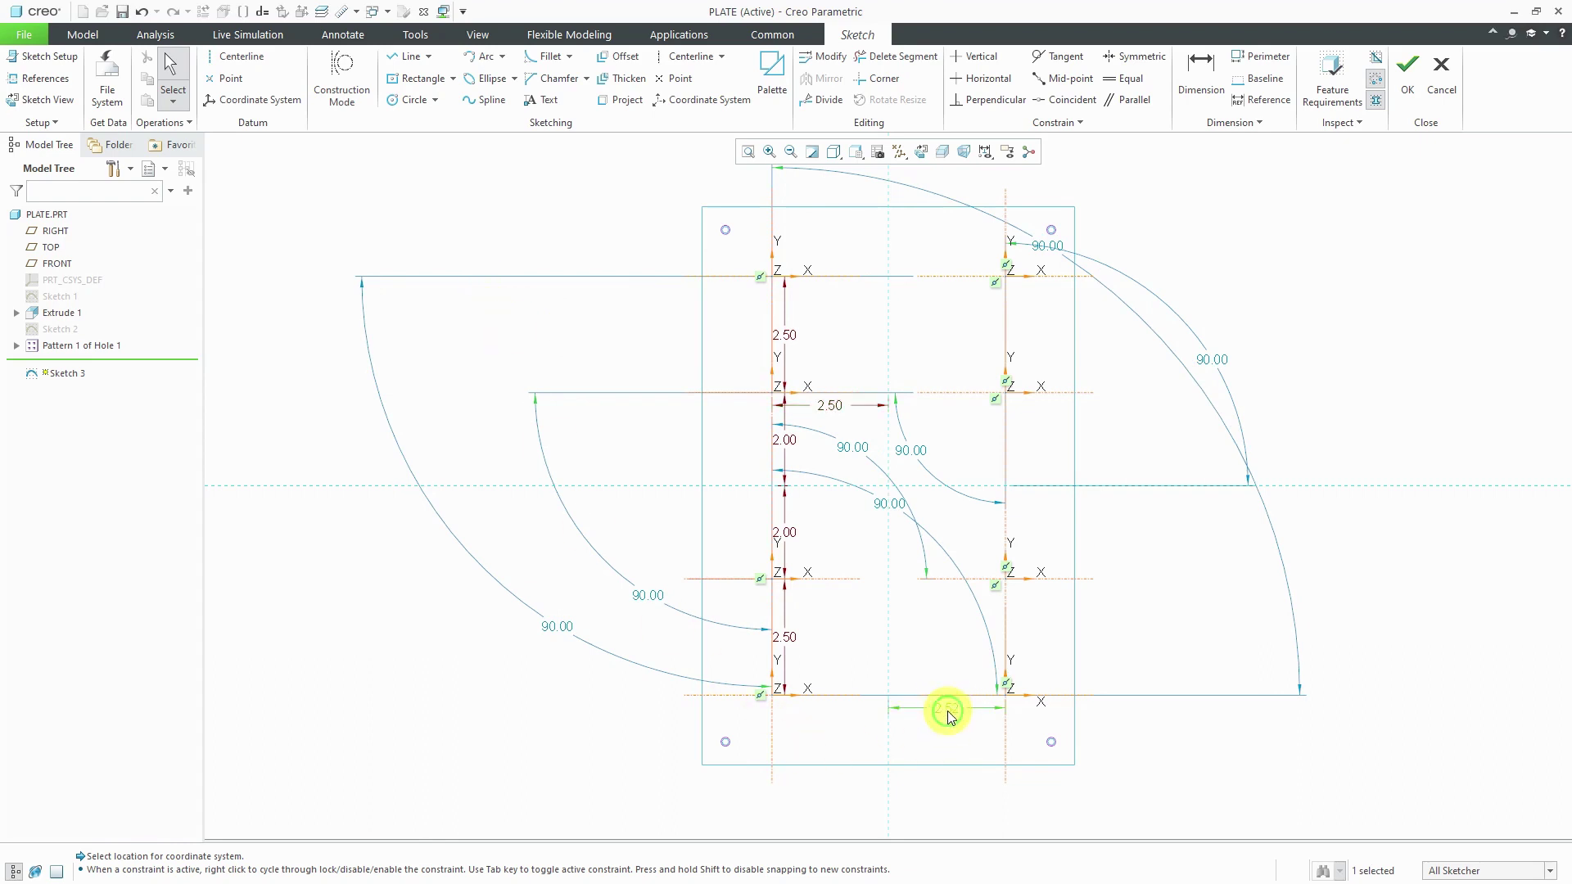
double_click(948, 711)
text(2.5)
key(Return)
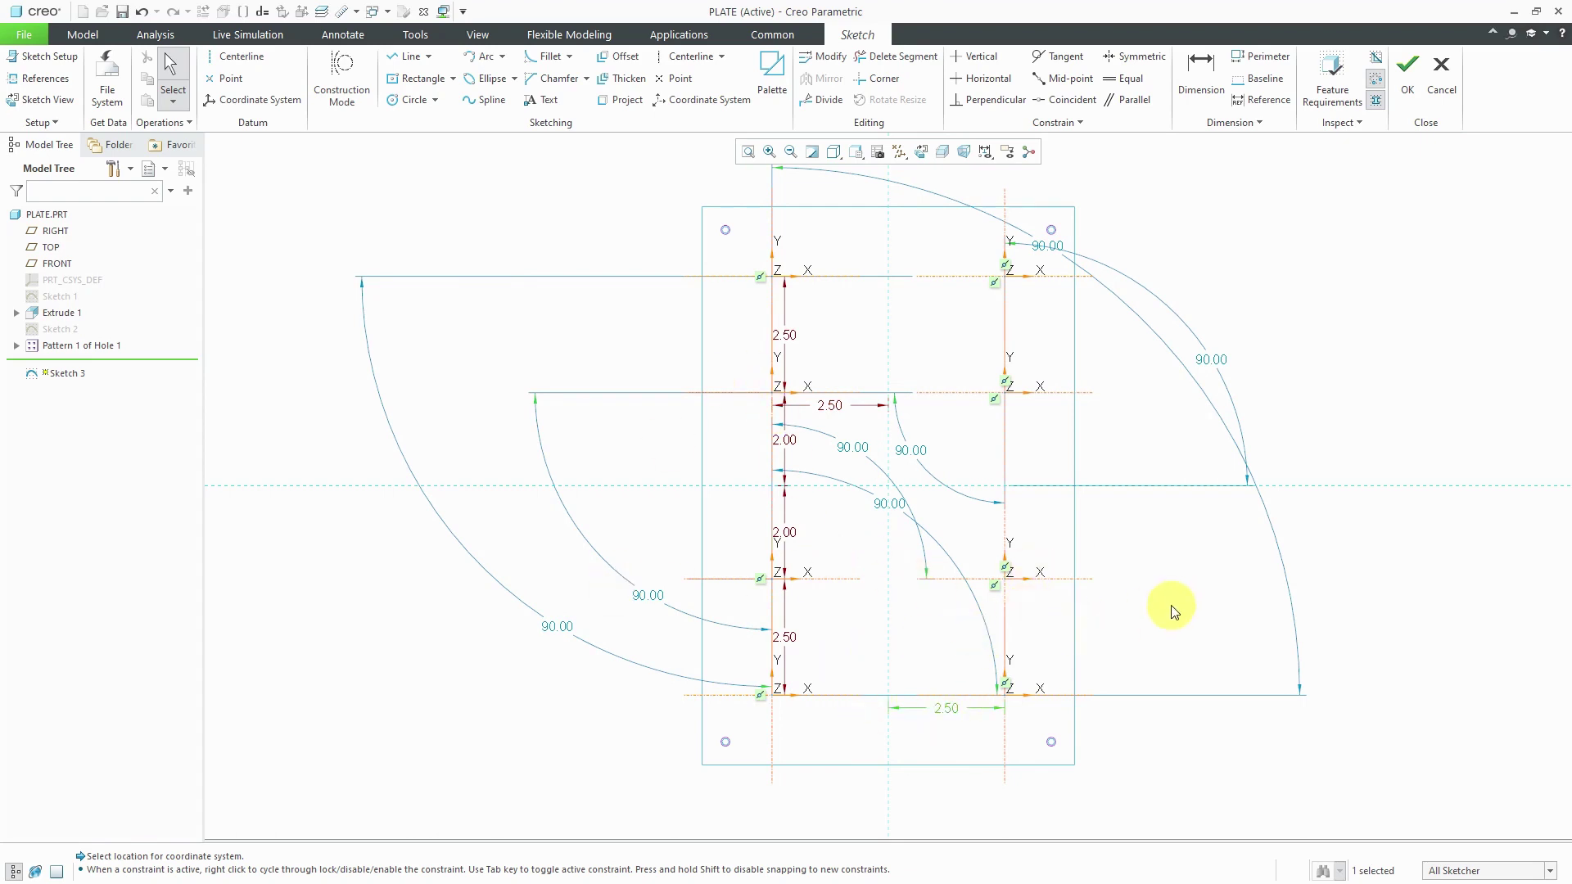
Drag two lower-left 90.00 angle dimensions closer to the plate
mouse_move(1155, 611)
middle_down()
mouse_move(1133, 702)
mouse_move(1013, 720)
mouse_move(1070, 680)
mouse_move(1081, 631)
middle_up()
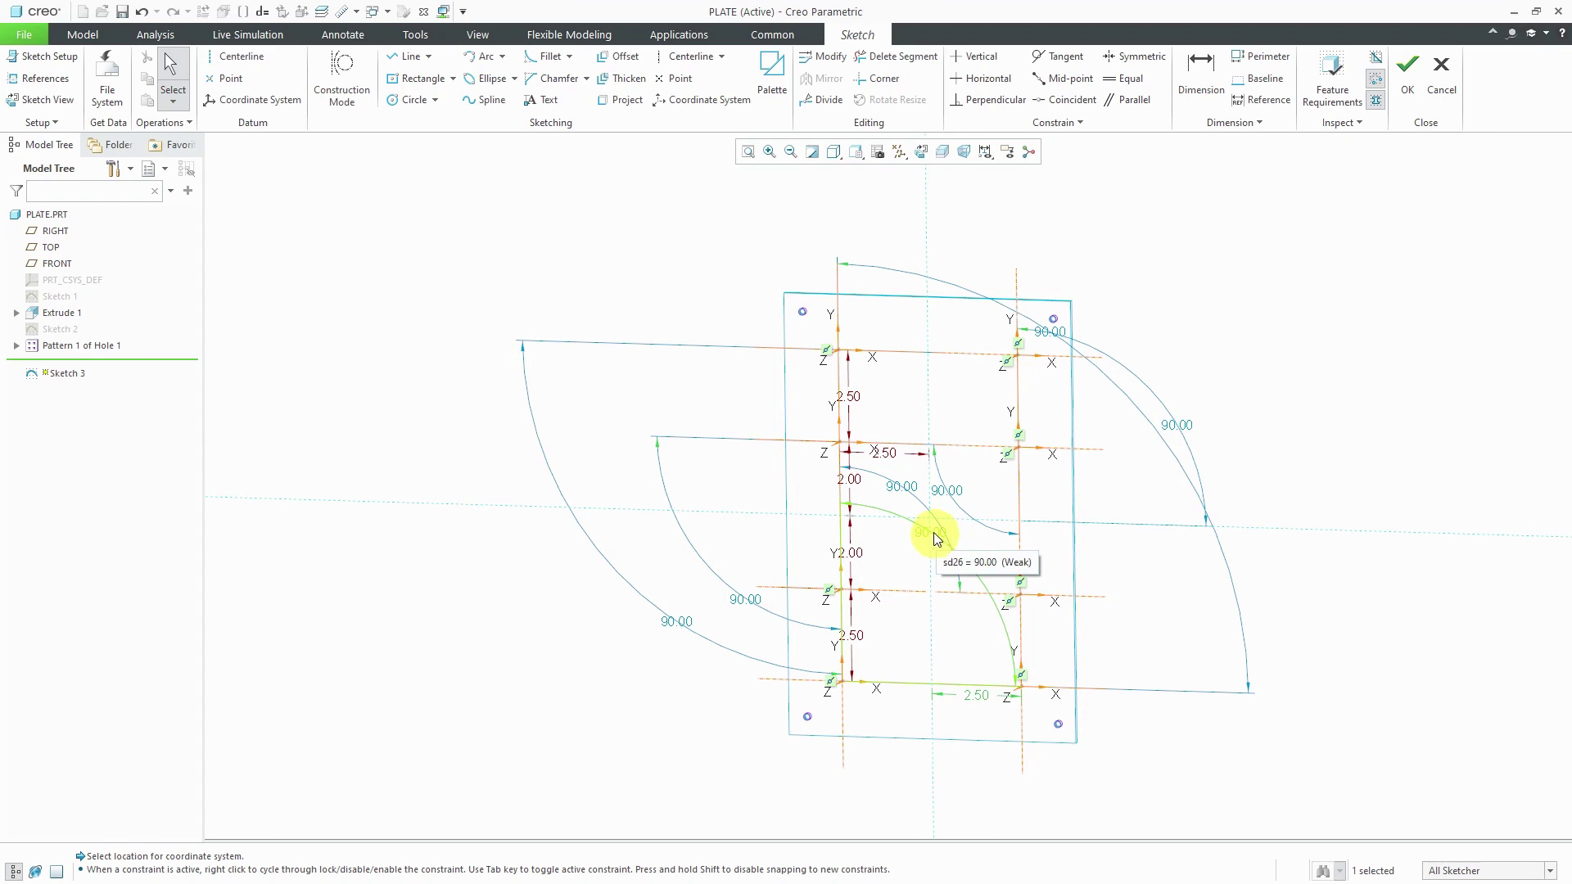
mouse_move(420, 251)
mouse_down()
mouse_move(940, 614)
mouse_move(1344, 796)
mouse_up()
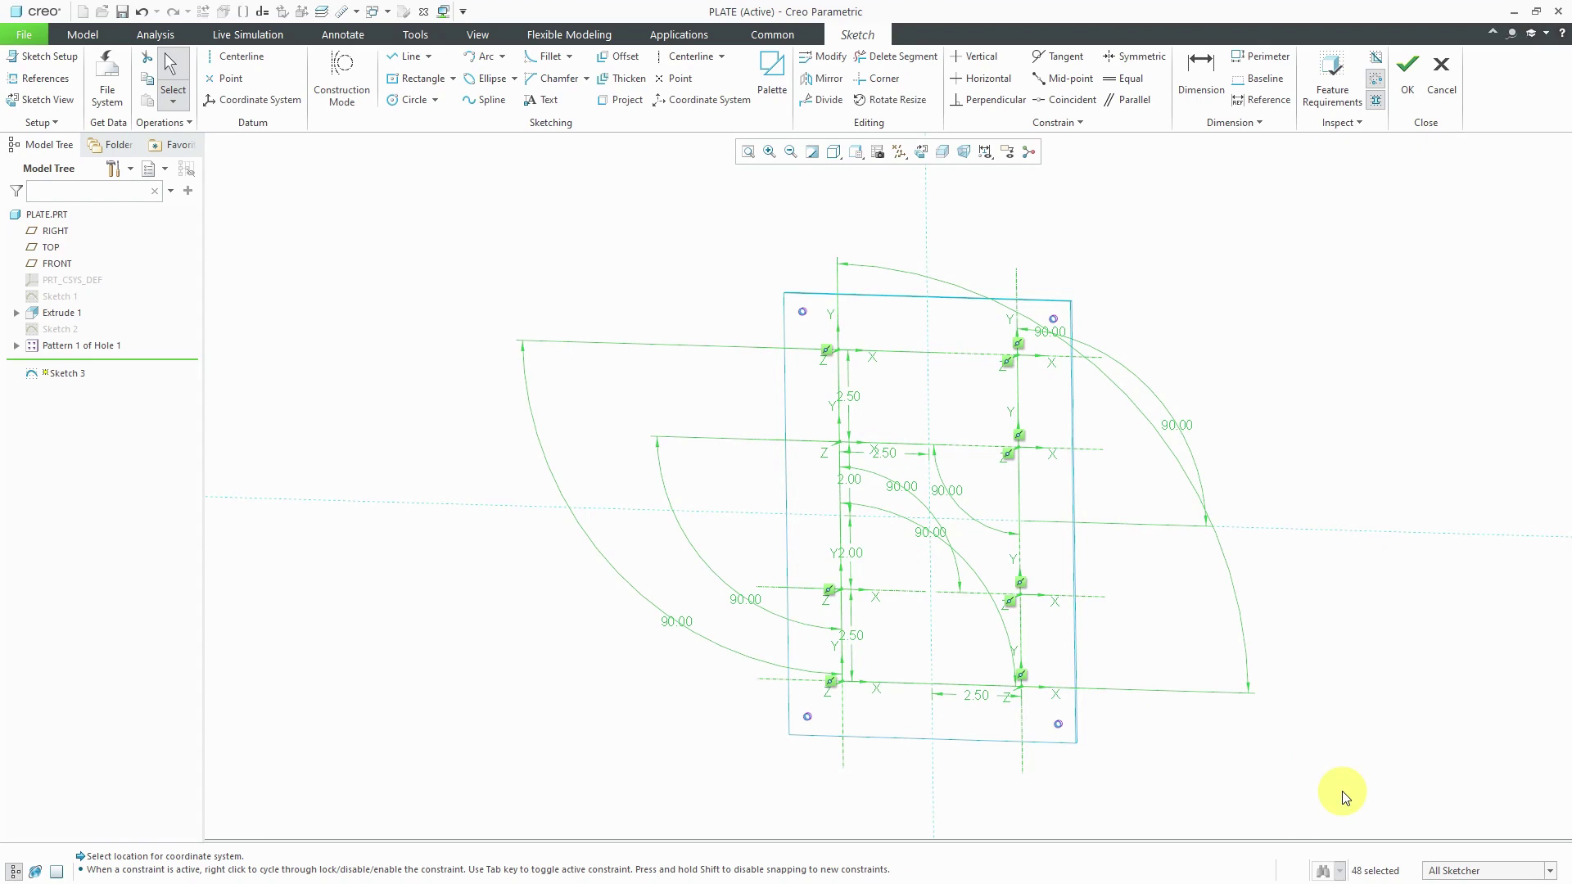
click(1307, 485)
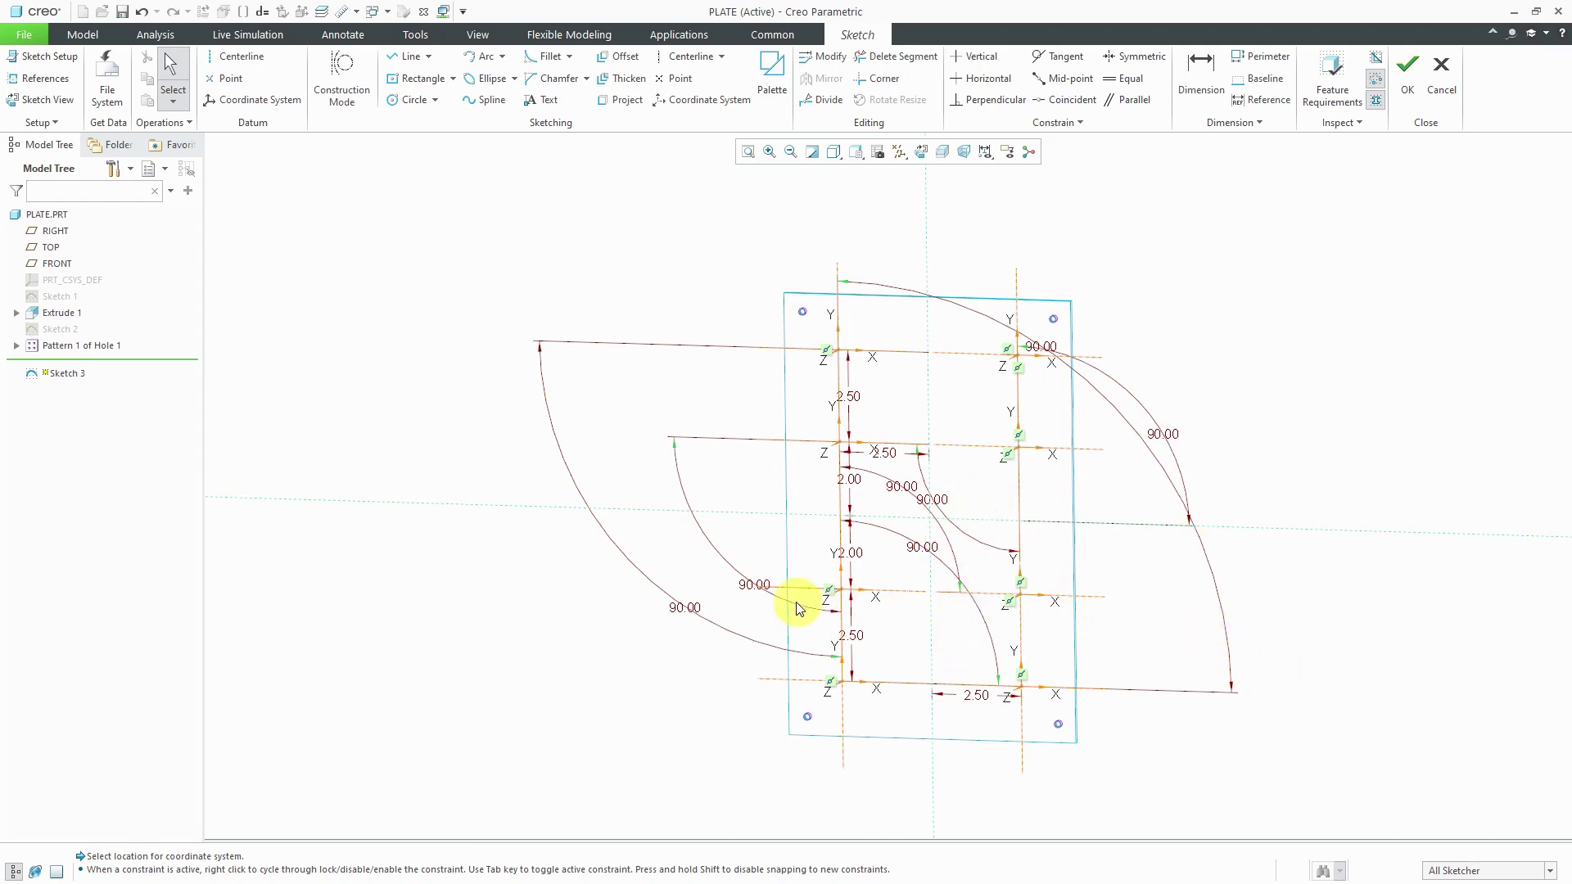
drag(765, 587, 803, 500)
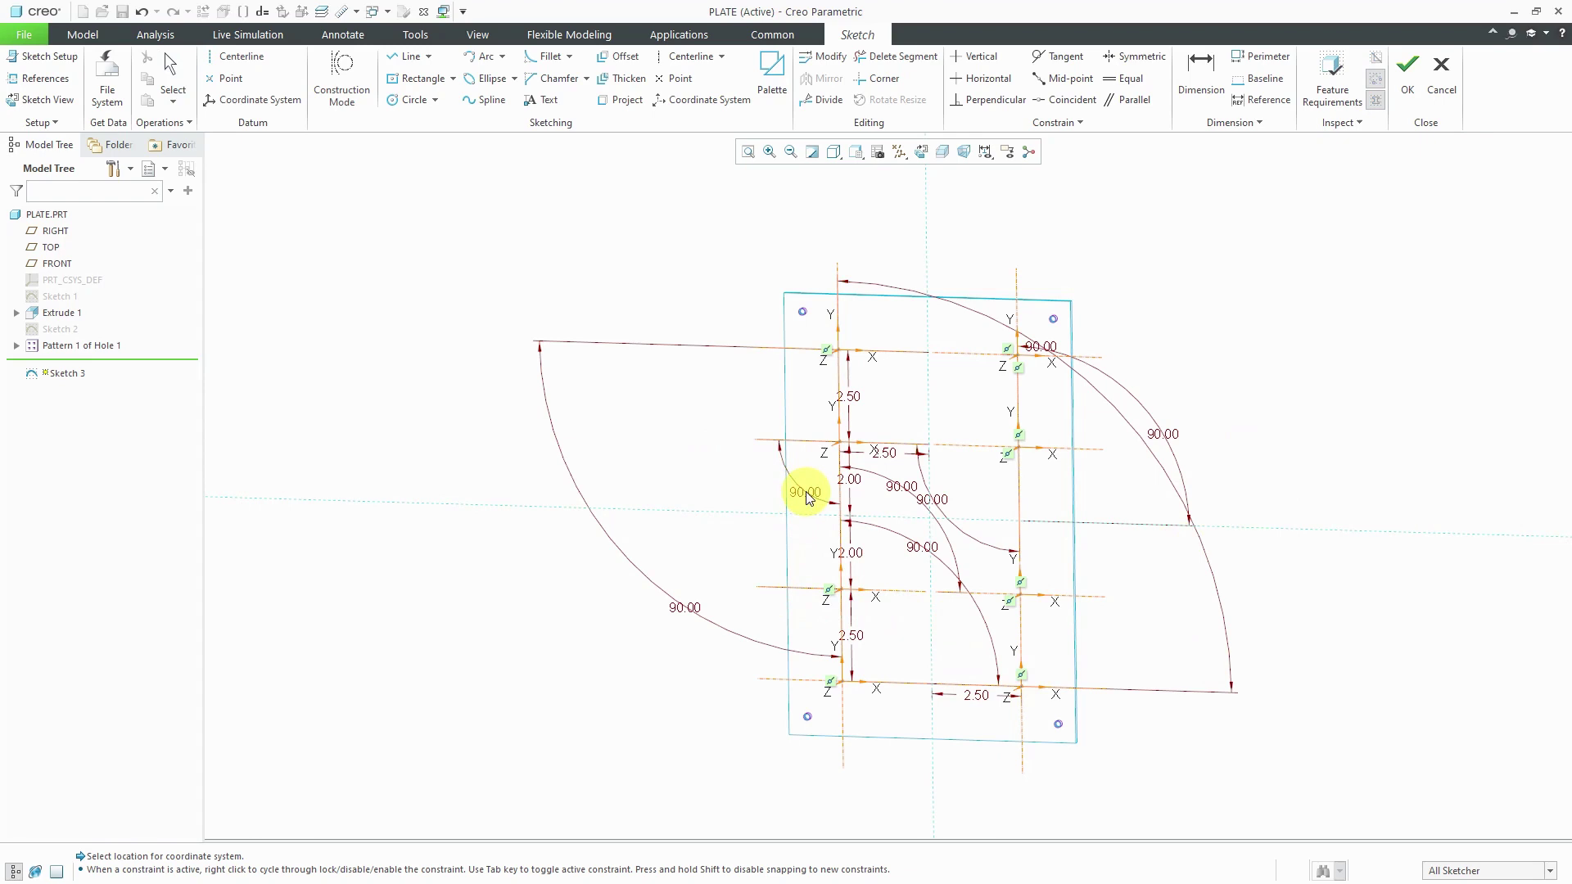
drag(655, 610, 727, 480)
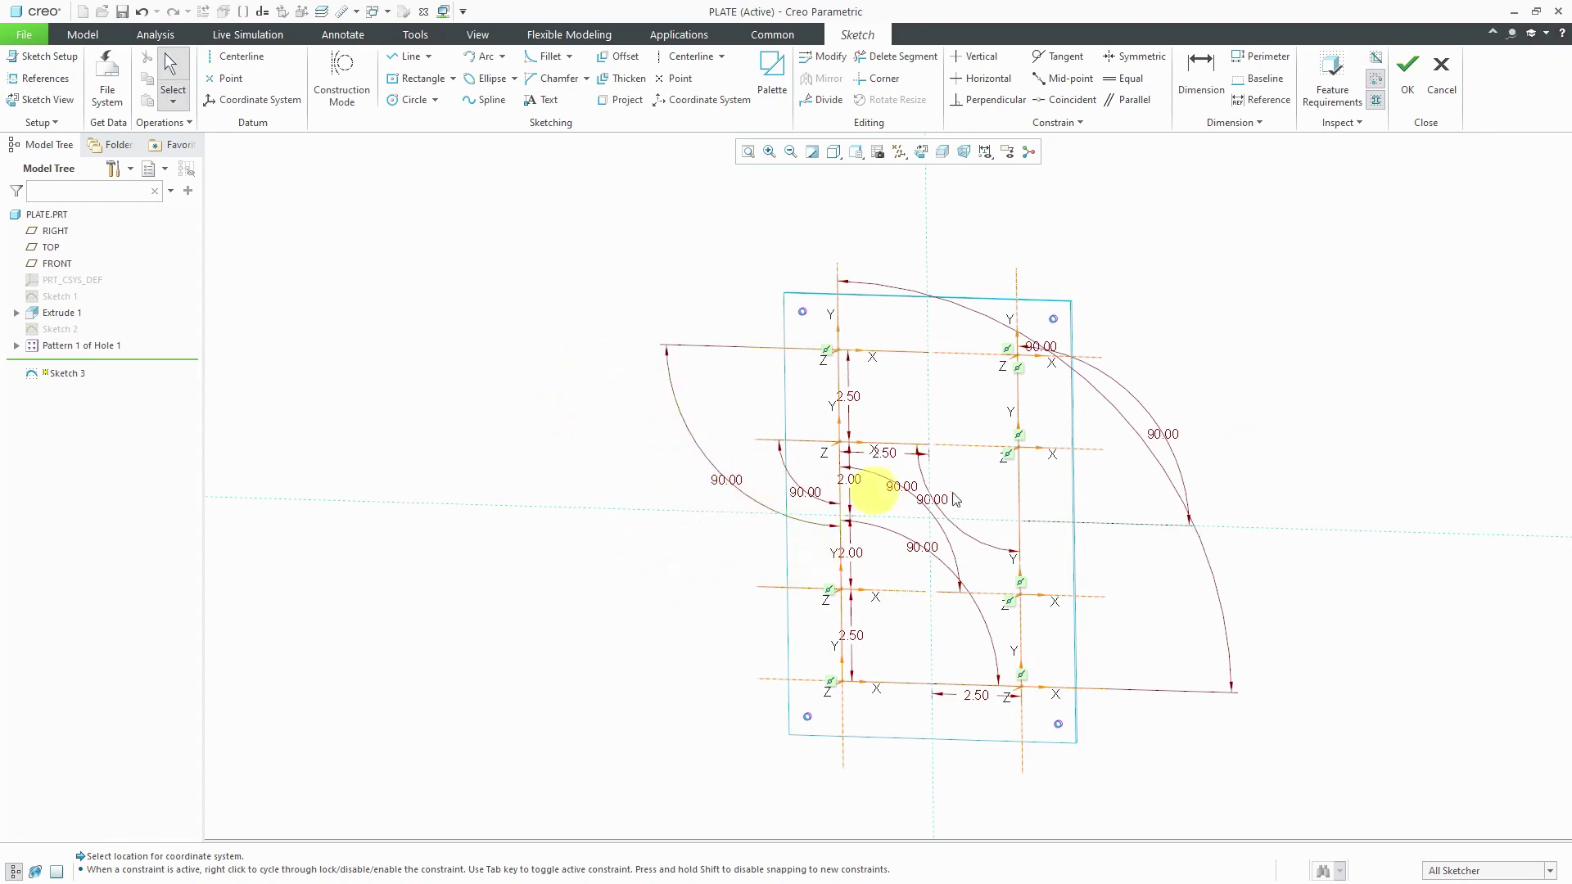
Finish the coordinate-system sketch and display the plate as Shading With Edges
click(1410, 78)
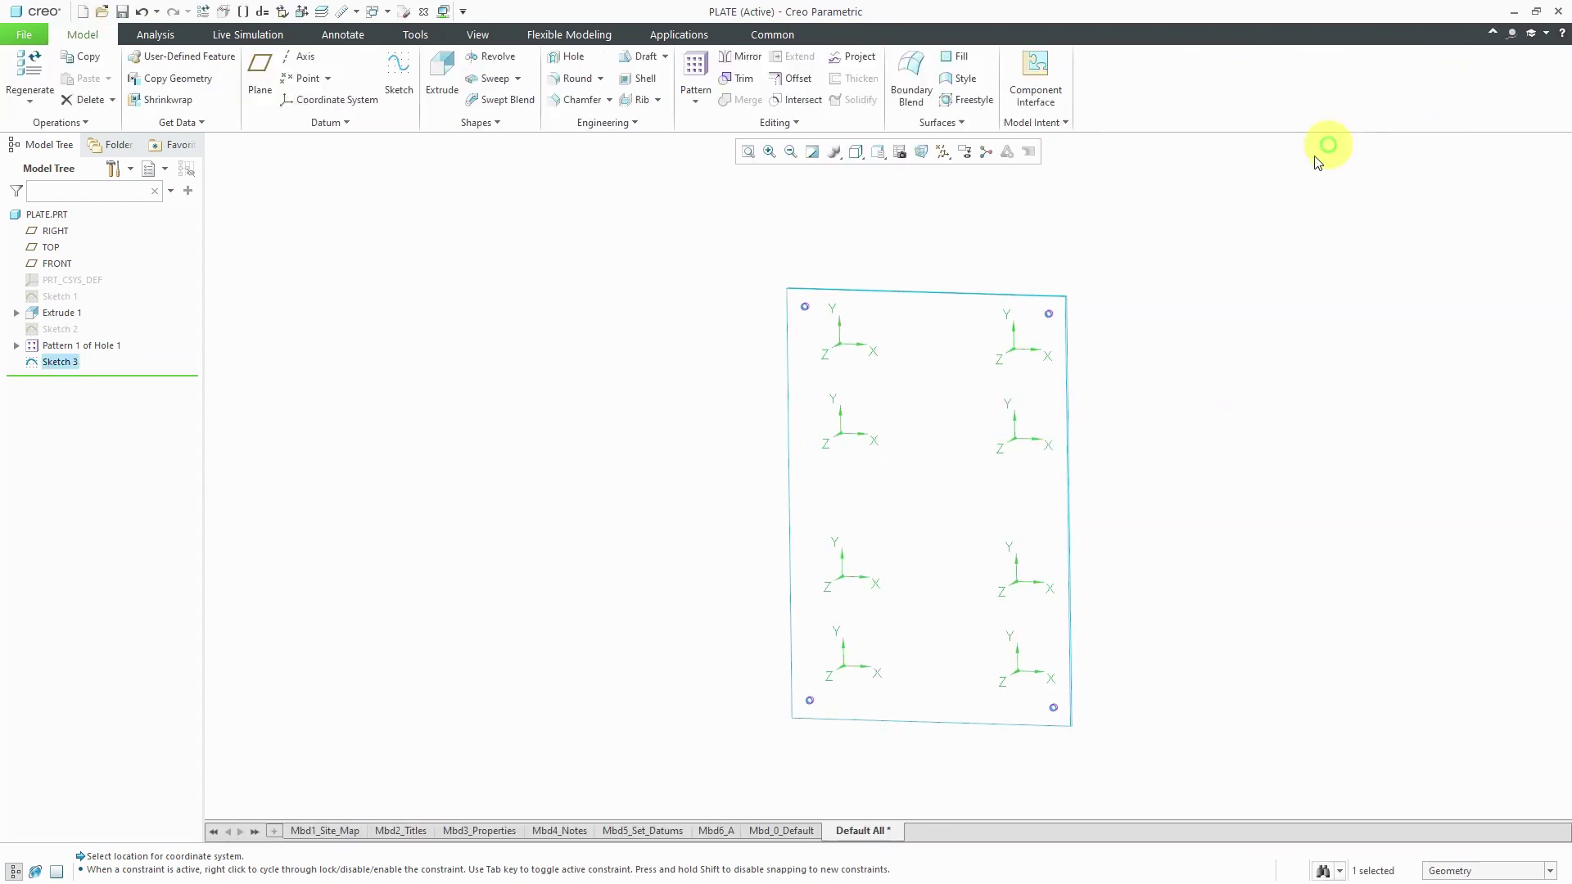
click(857, 153)
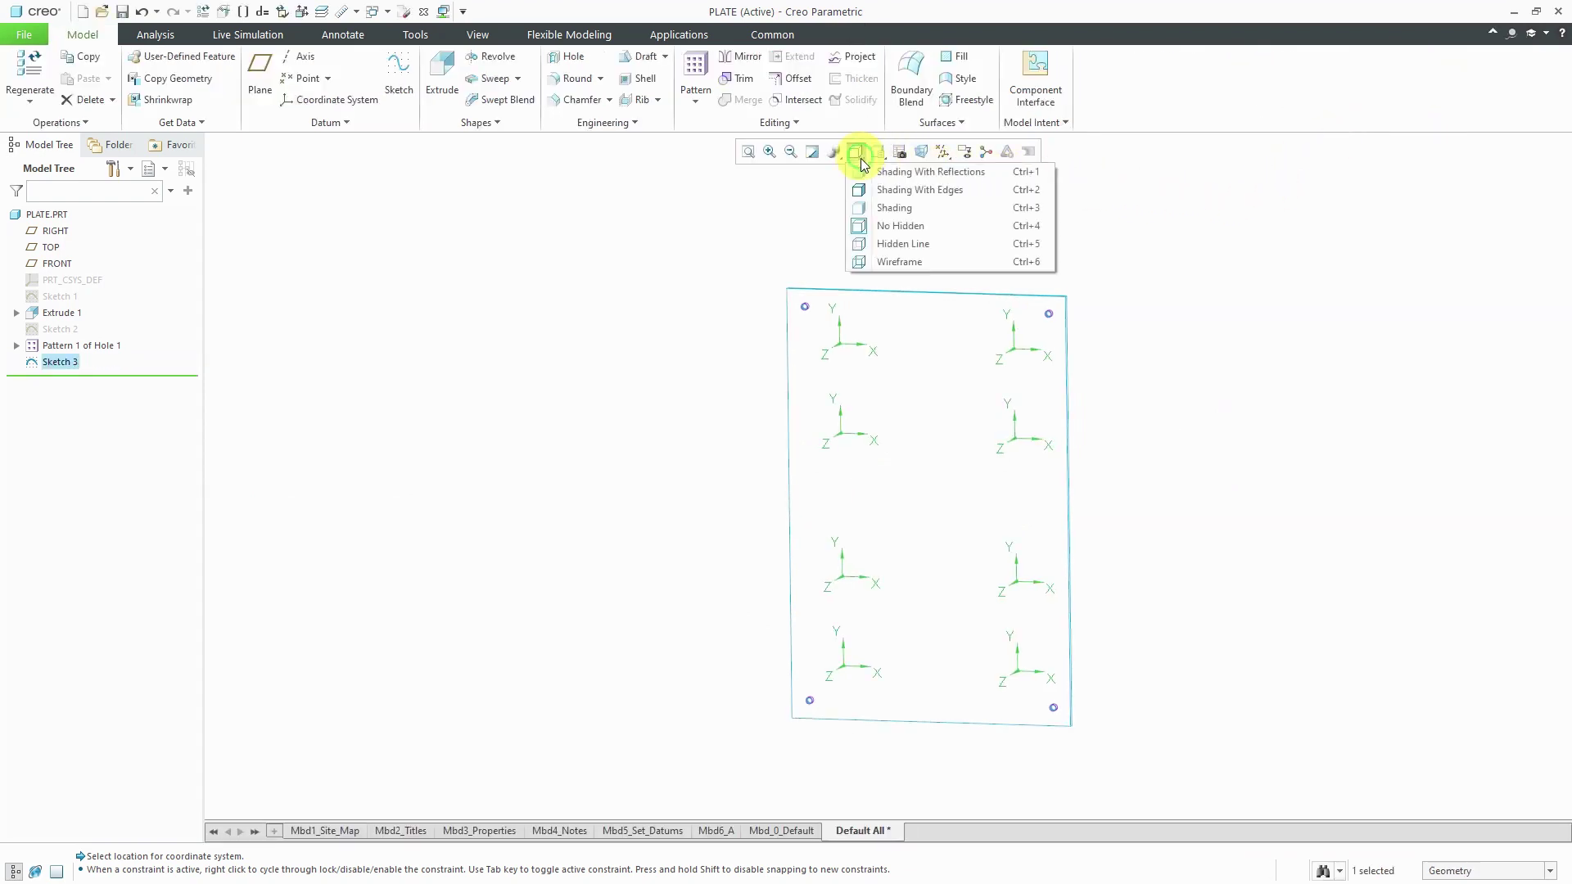
click(903, 191)
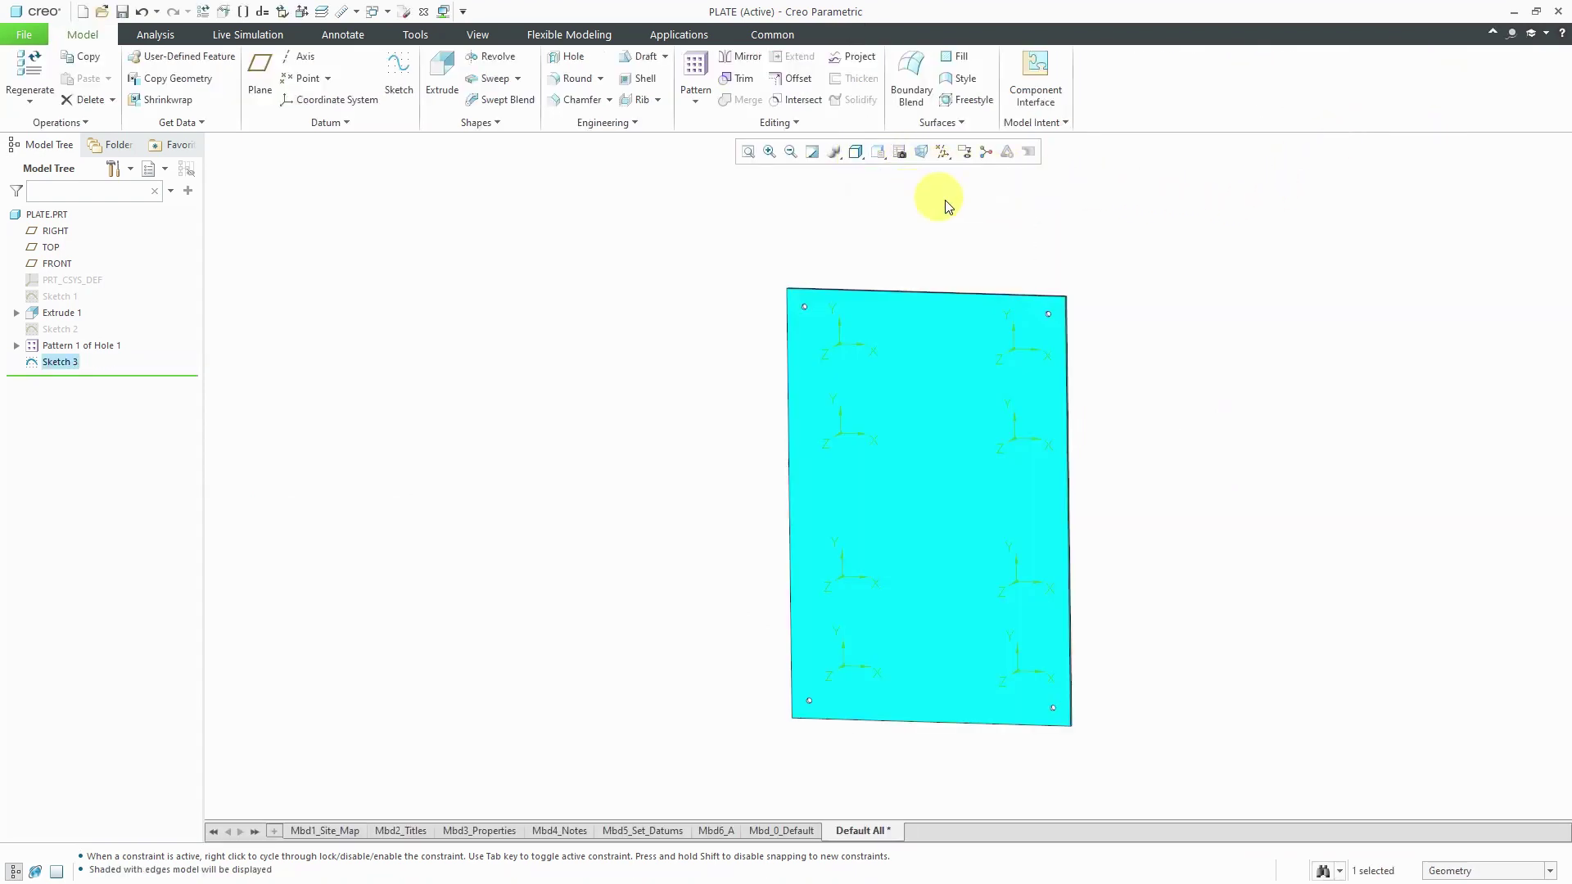
Turn on coordinate system display, turn off datum points, and spin the plate into 3-D
click(943, 152)
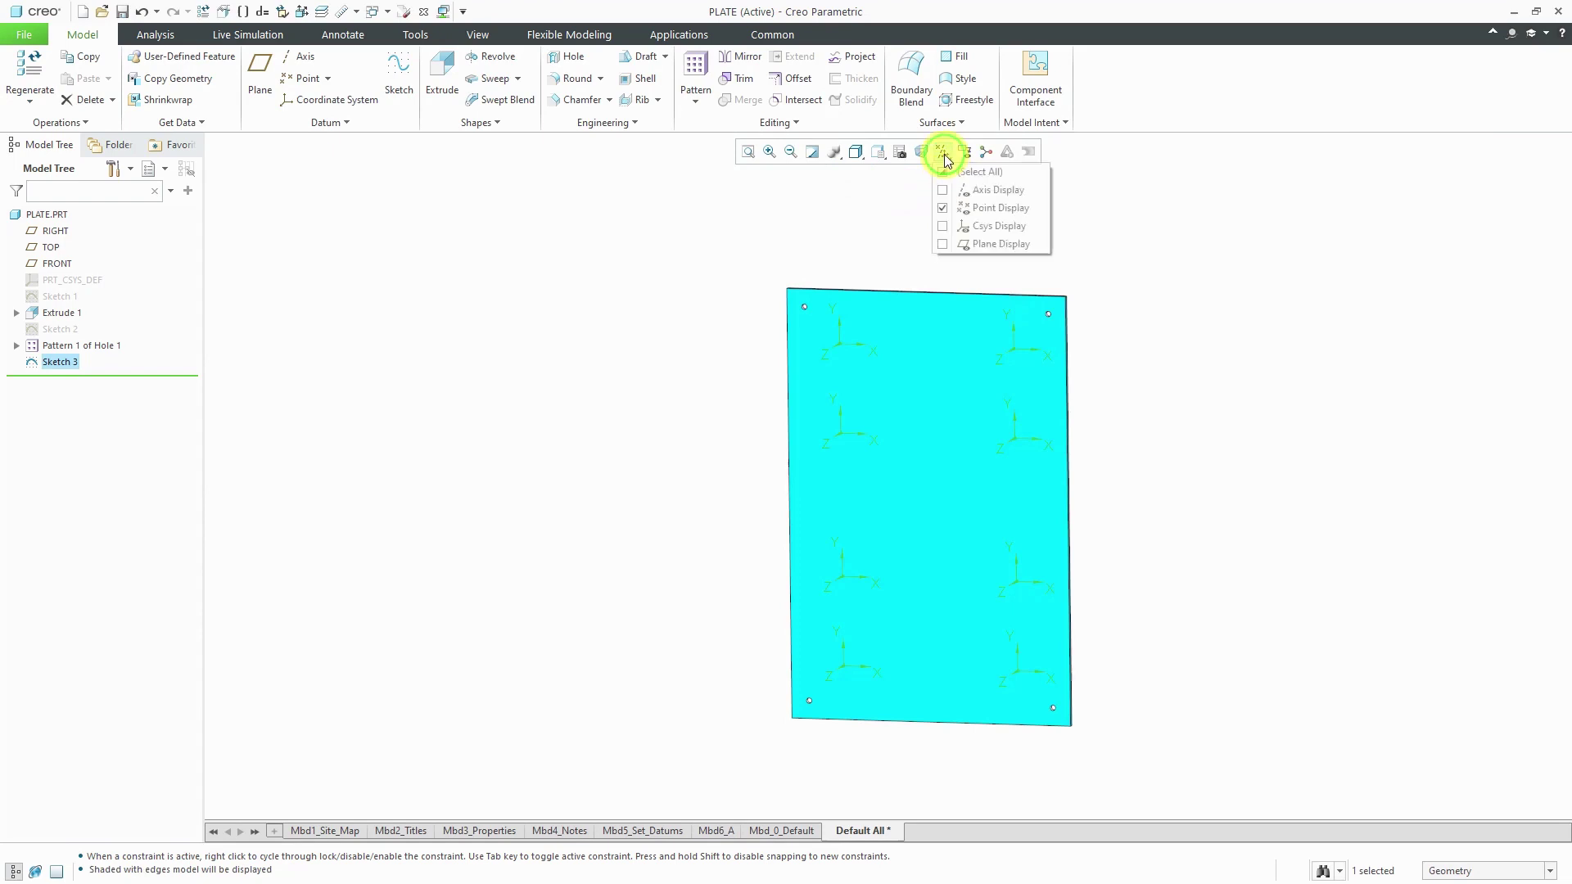
click(988, 229)
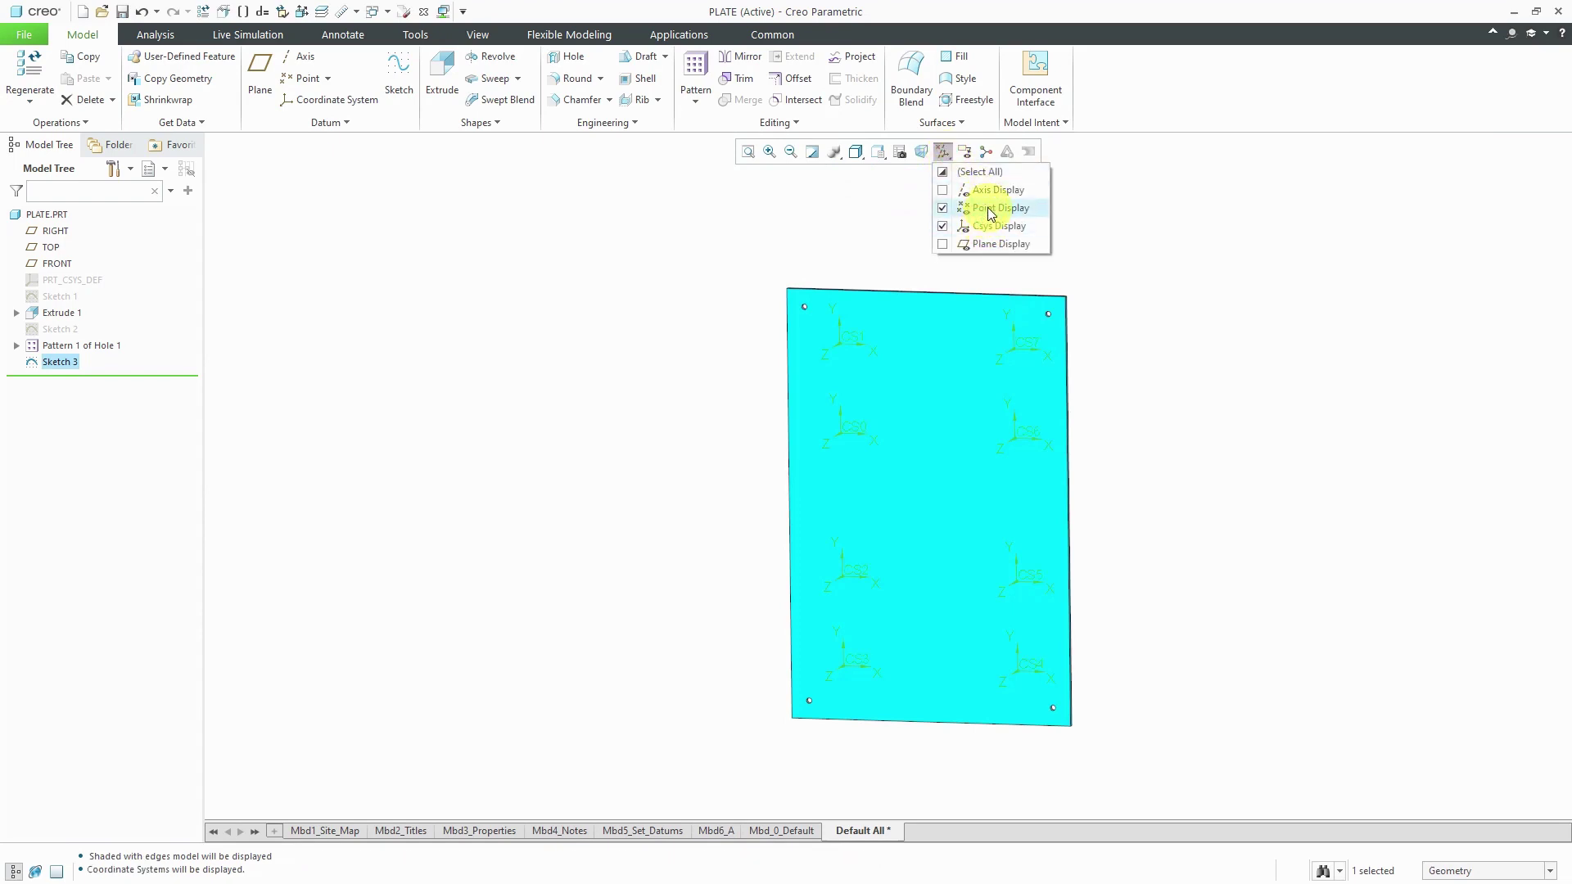
click(990, 210)
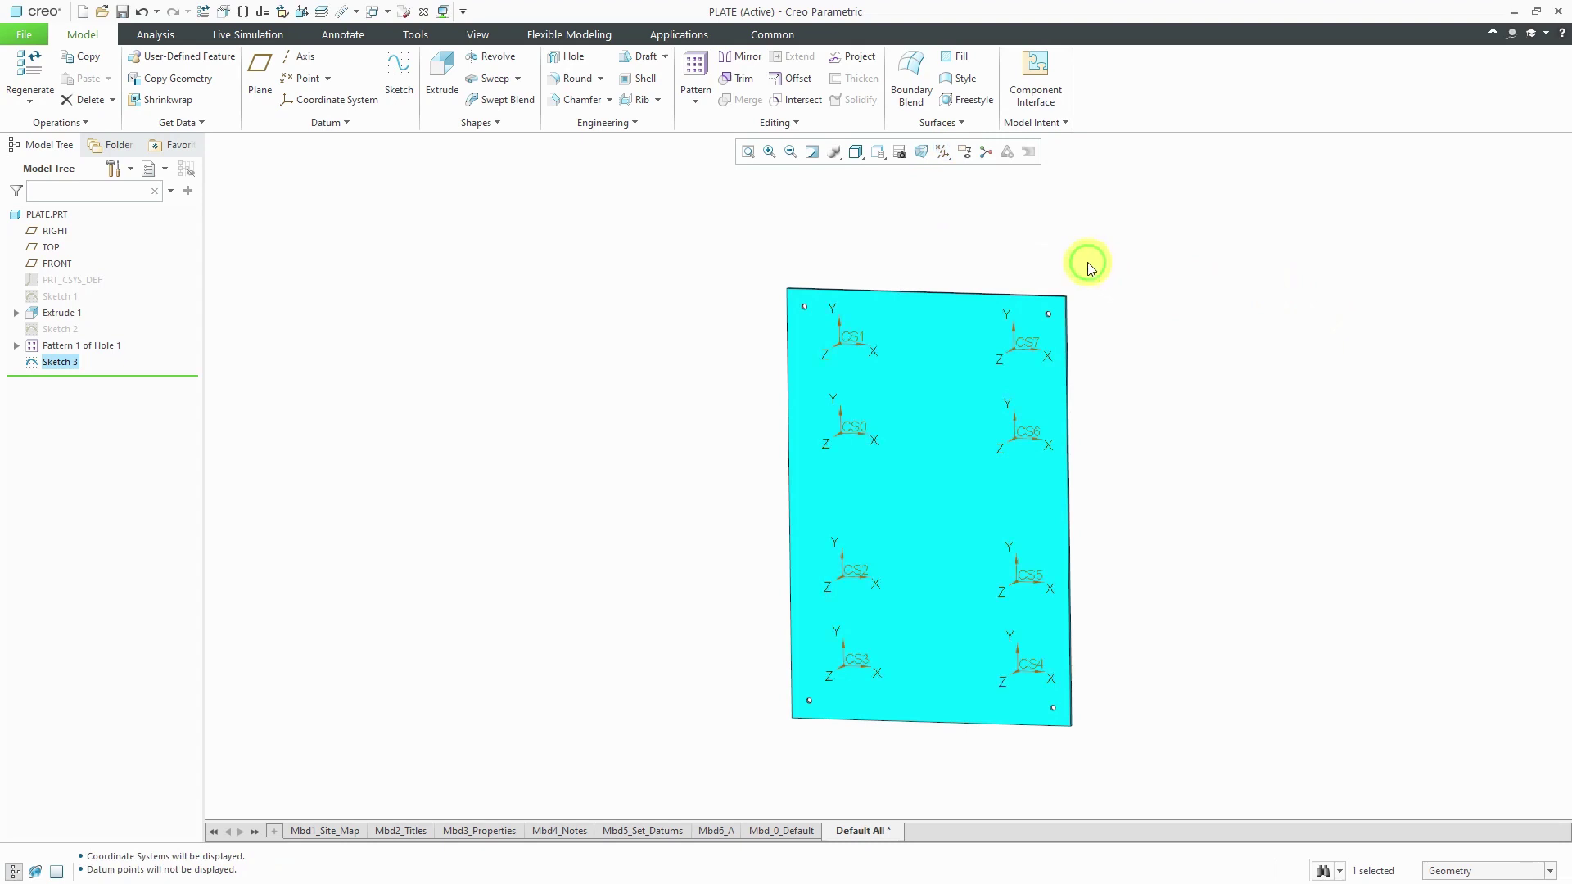
click(1087, 262)
middle_drag(1017, 263, 1008, 274)
middle_drag(1196, 278, 1048, 279)
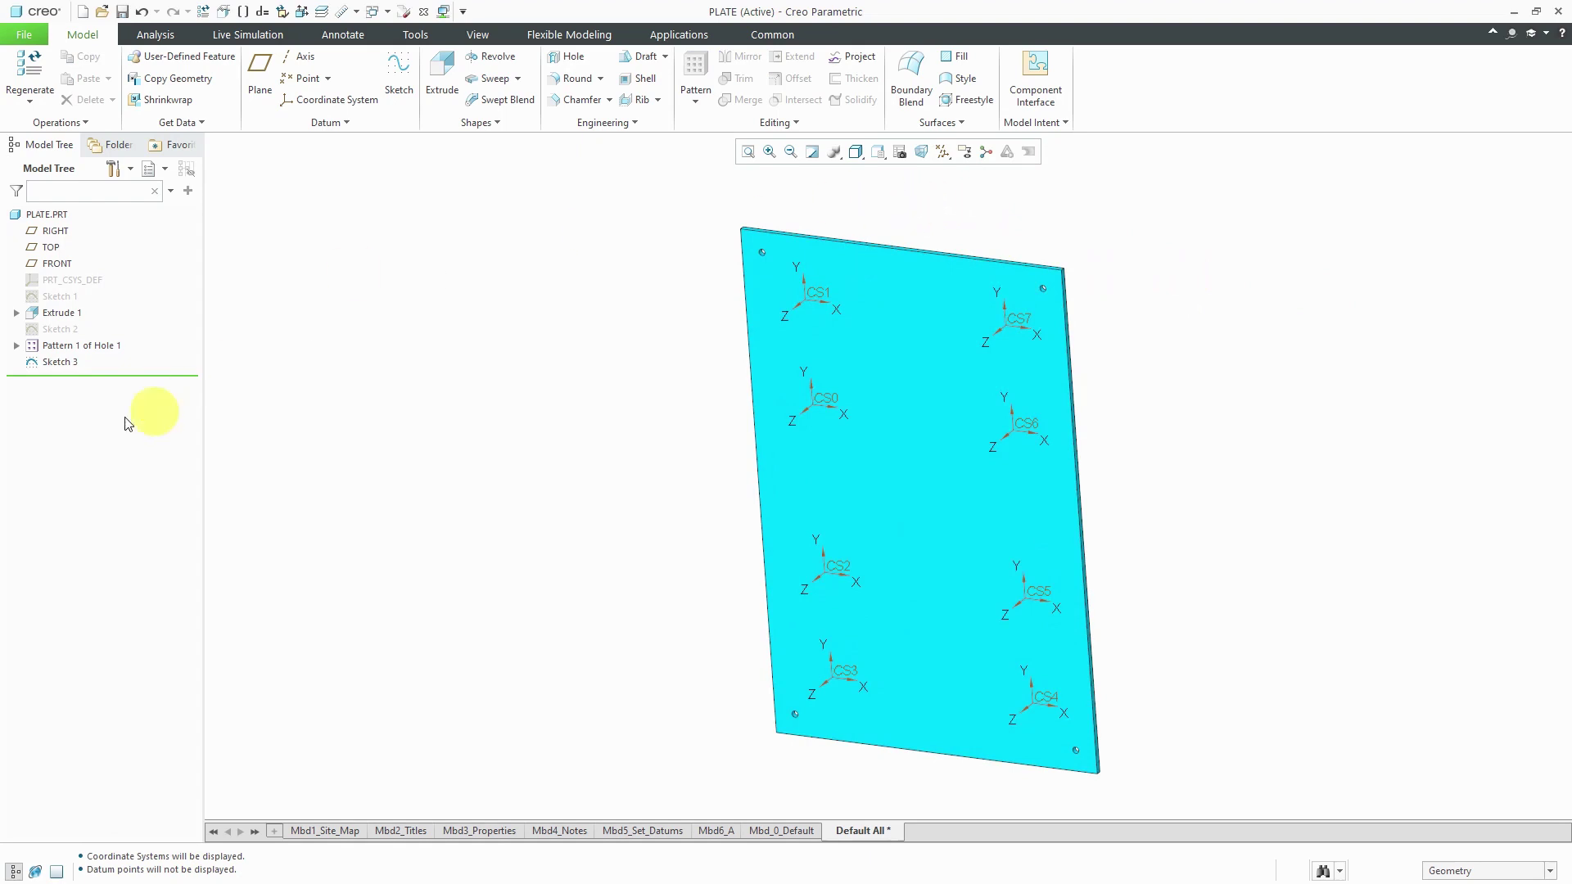
Rename Sketch 3 in the model tree to SKETCH-CSYS
click(57, 363)
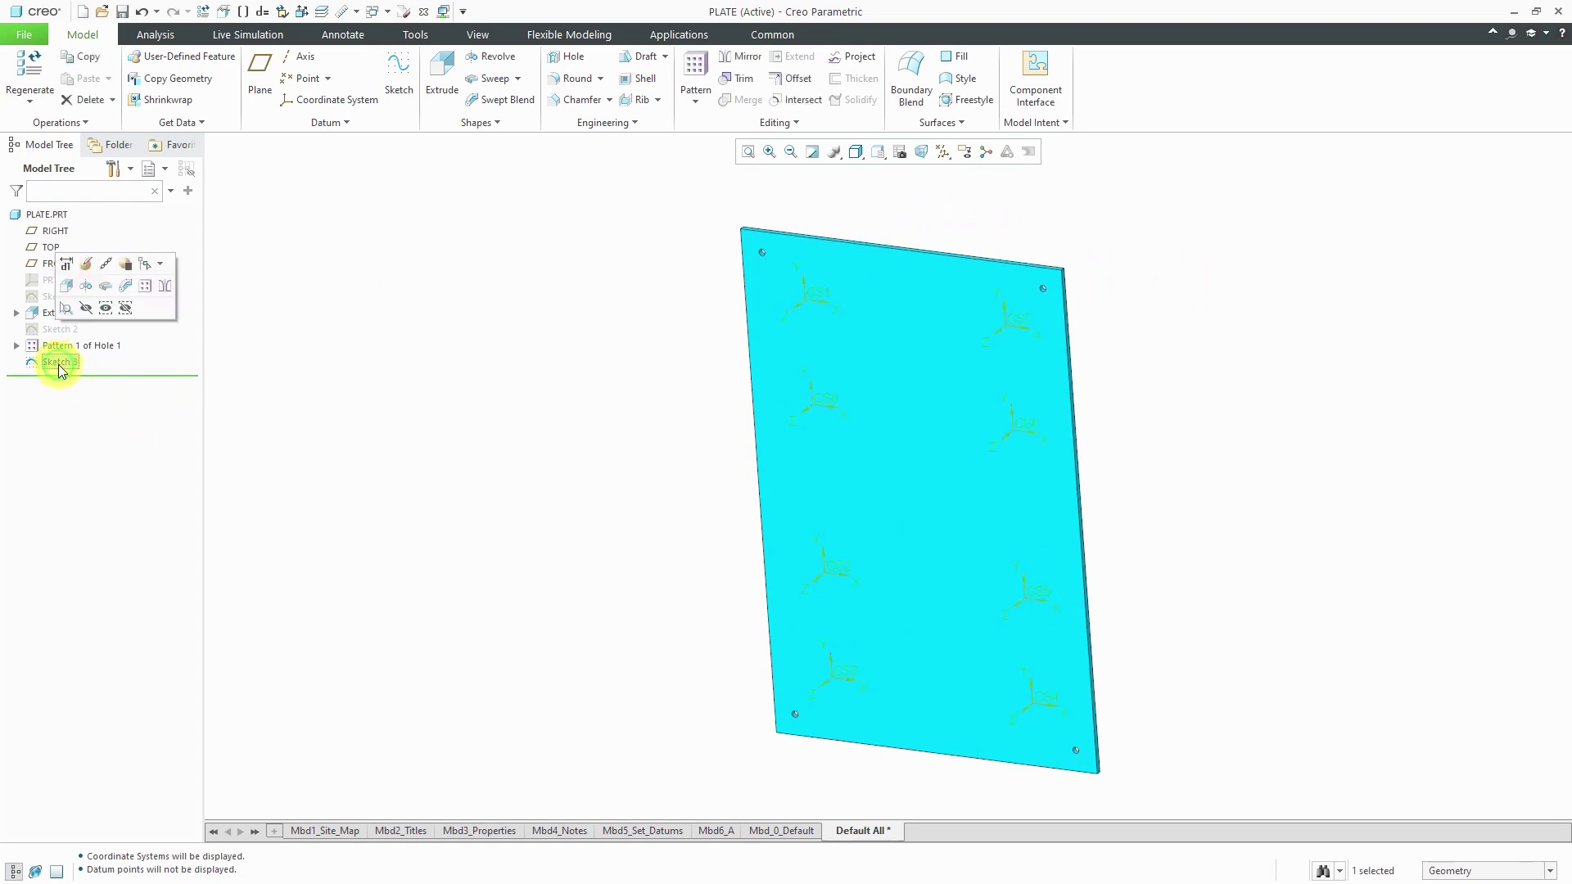
click(57, 363)
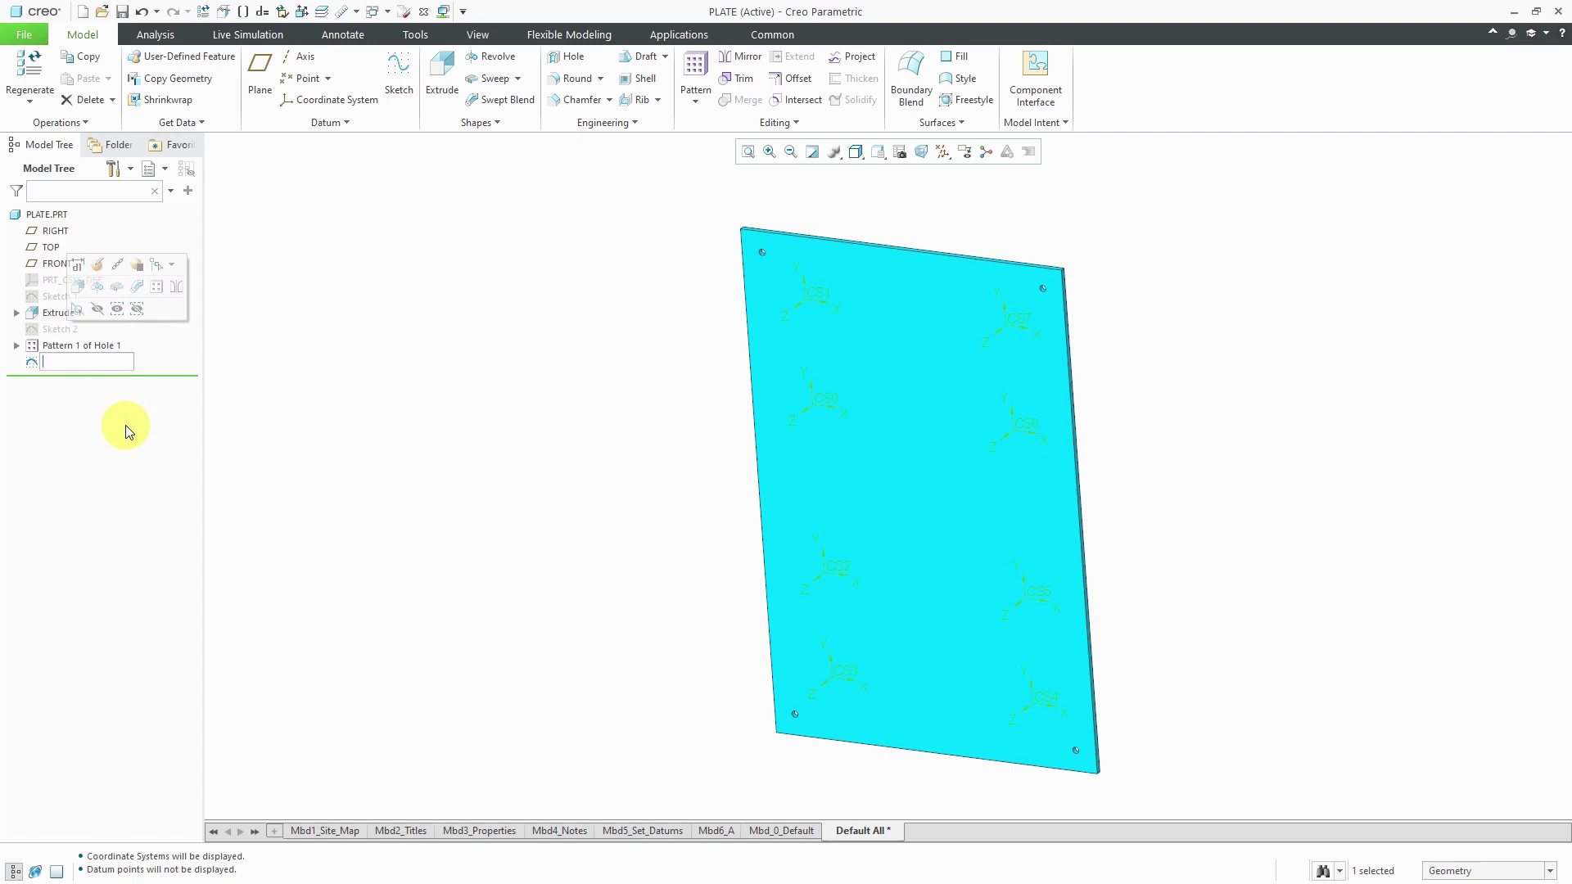
text(sketch-csys)
key(Return)
click(297, 435)
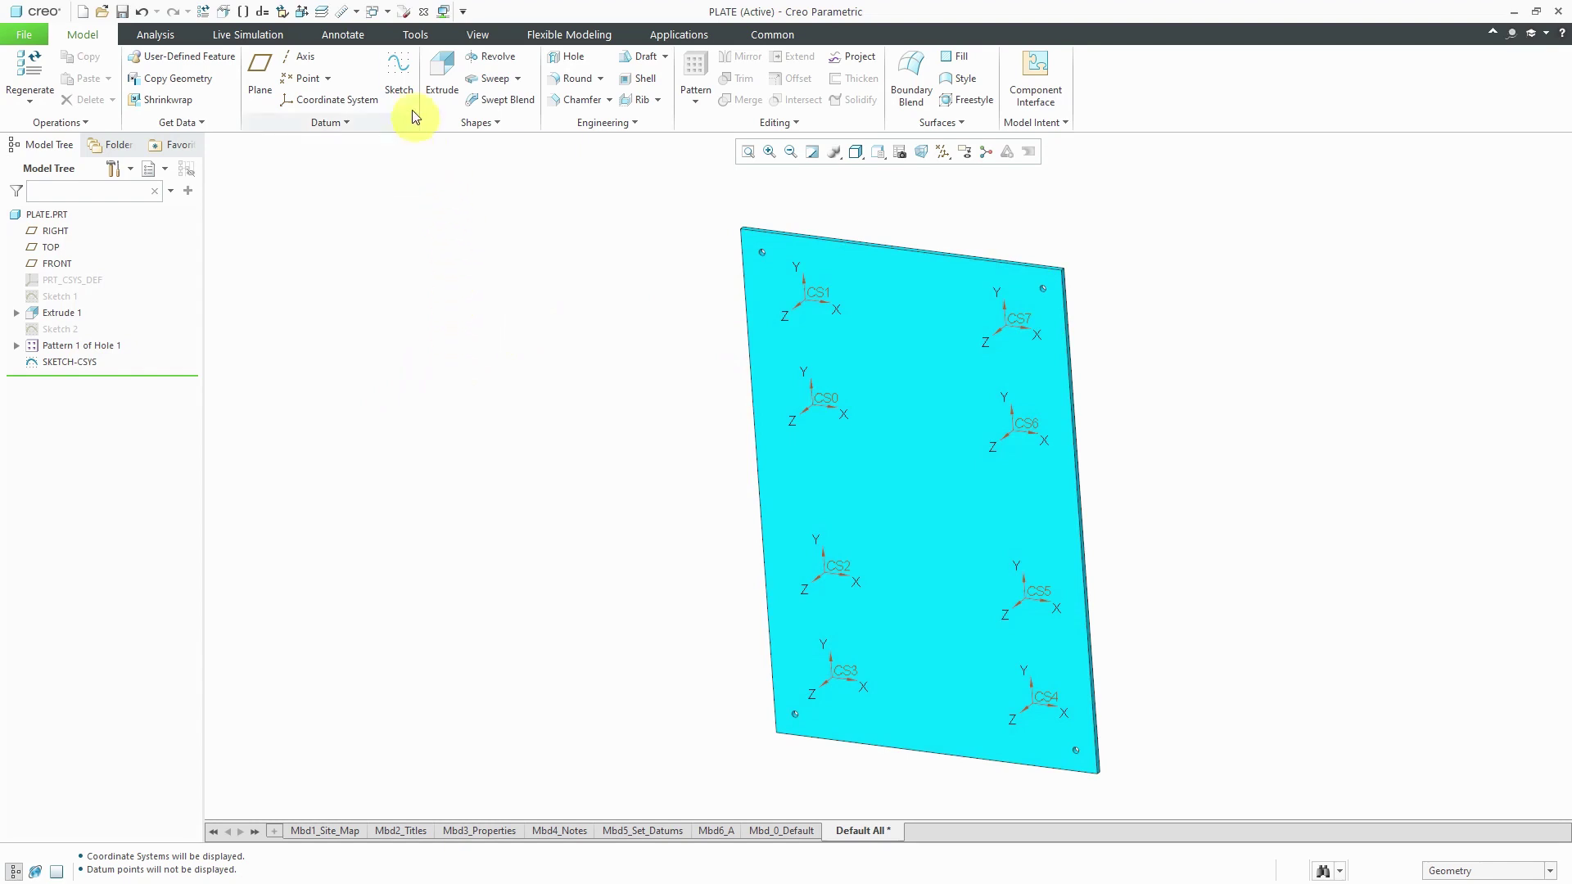
Start a new sketch on the previous sketch plane
click(400, 82)
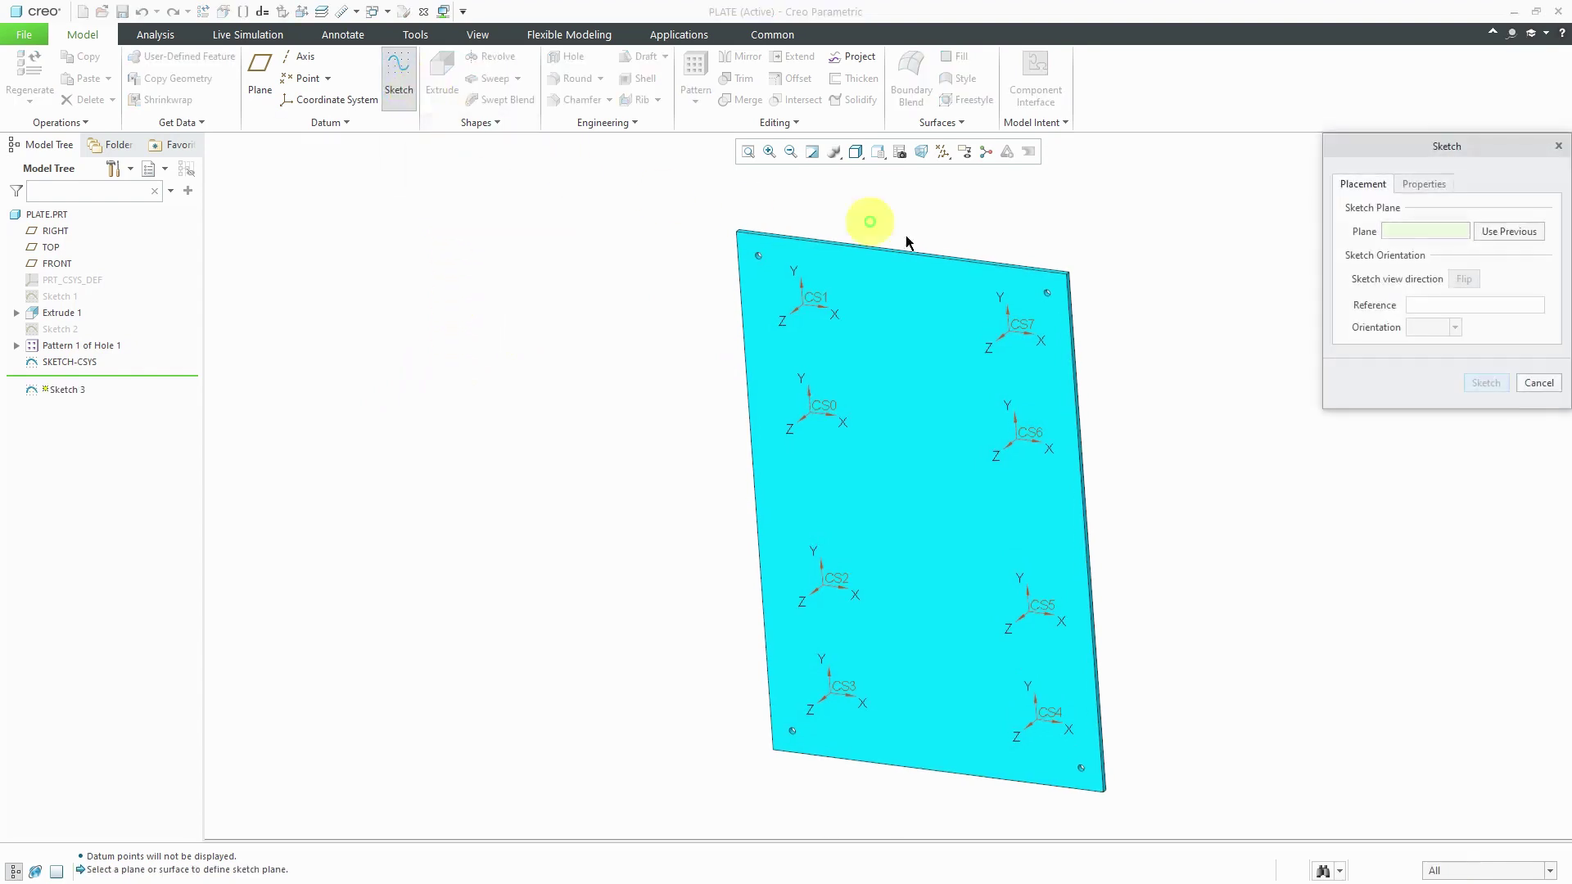
click(1525, 232)
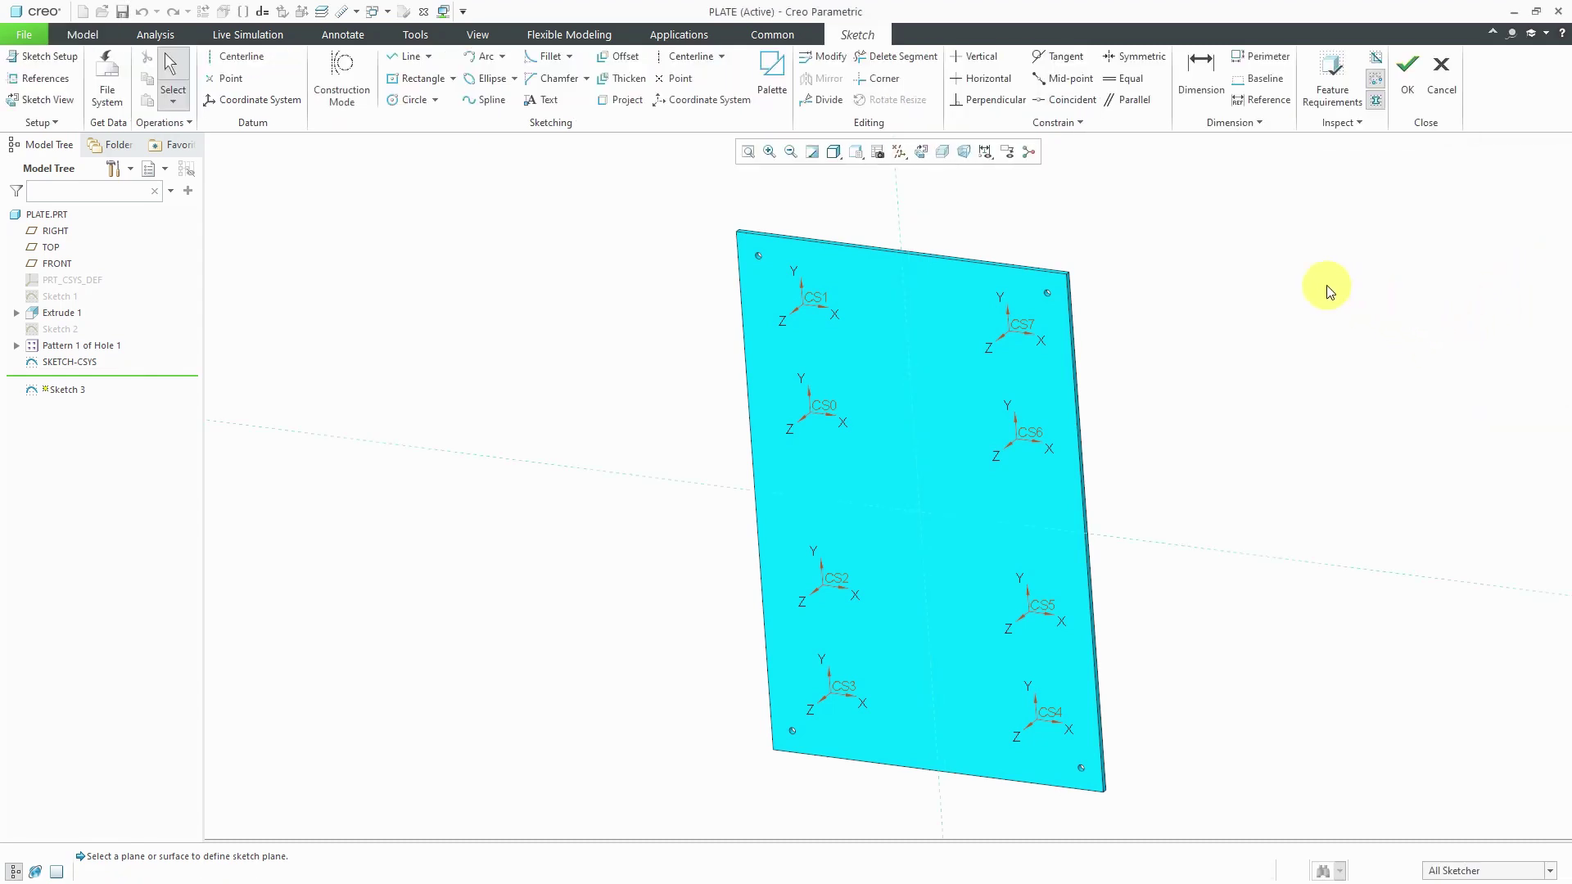
scroll(803, 239, down, 5)
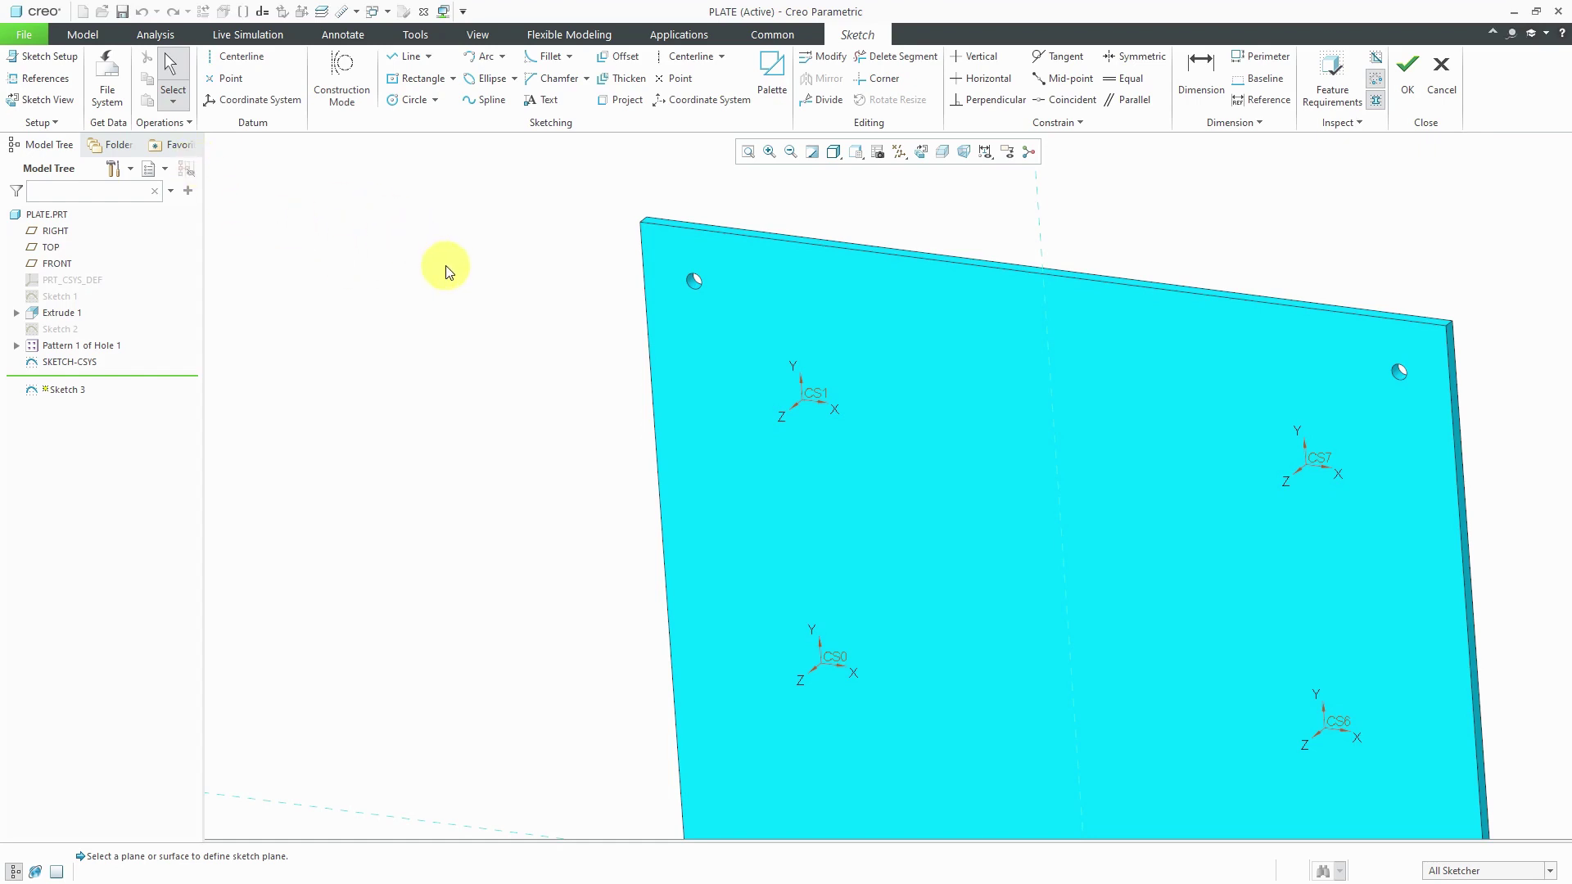
Import l-com_panel-cutout.sec at scale 1 and move it onto CS1
click(108, 93)
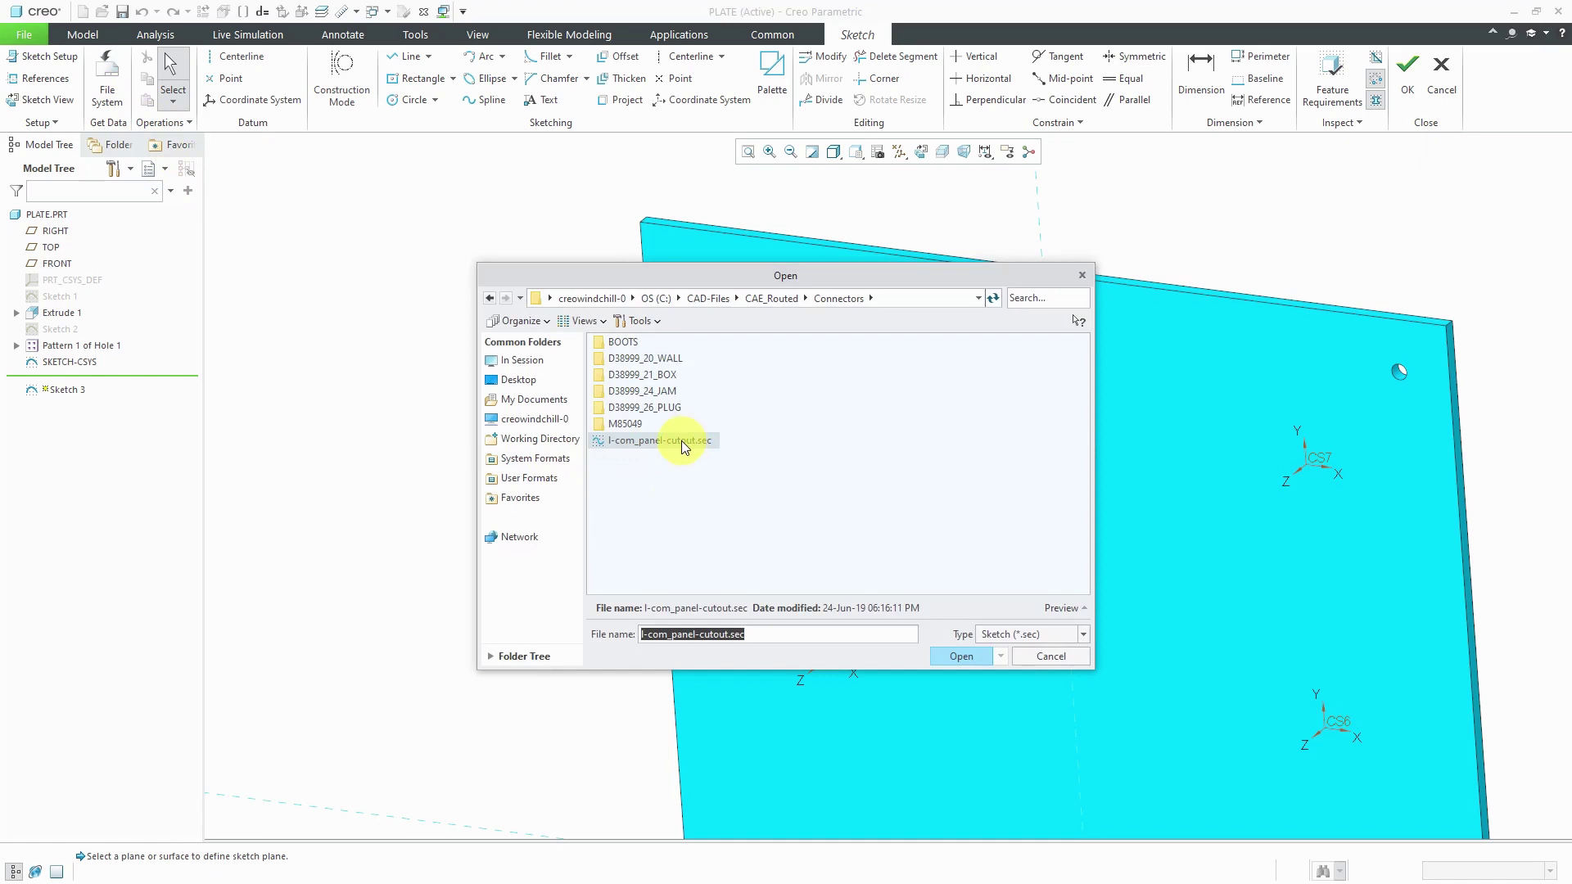
double_click(681, 441)
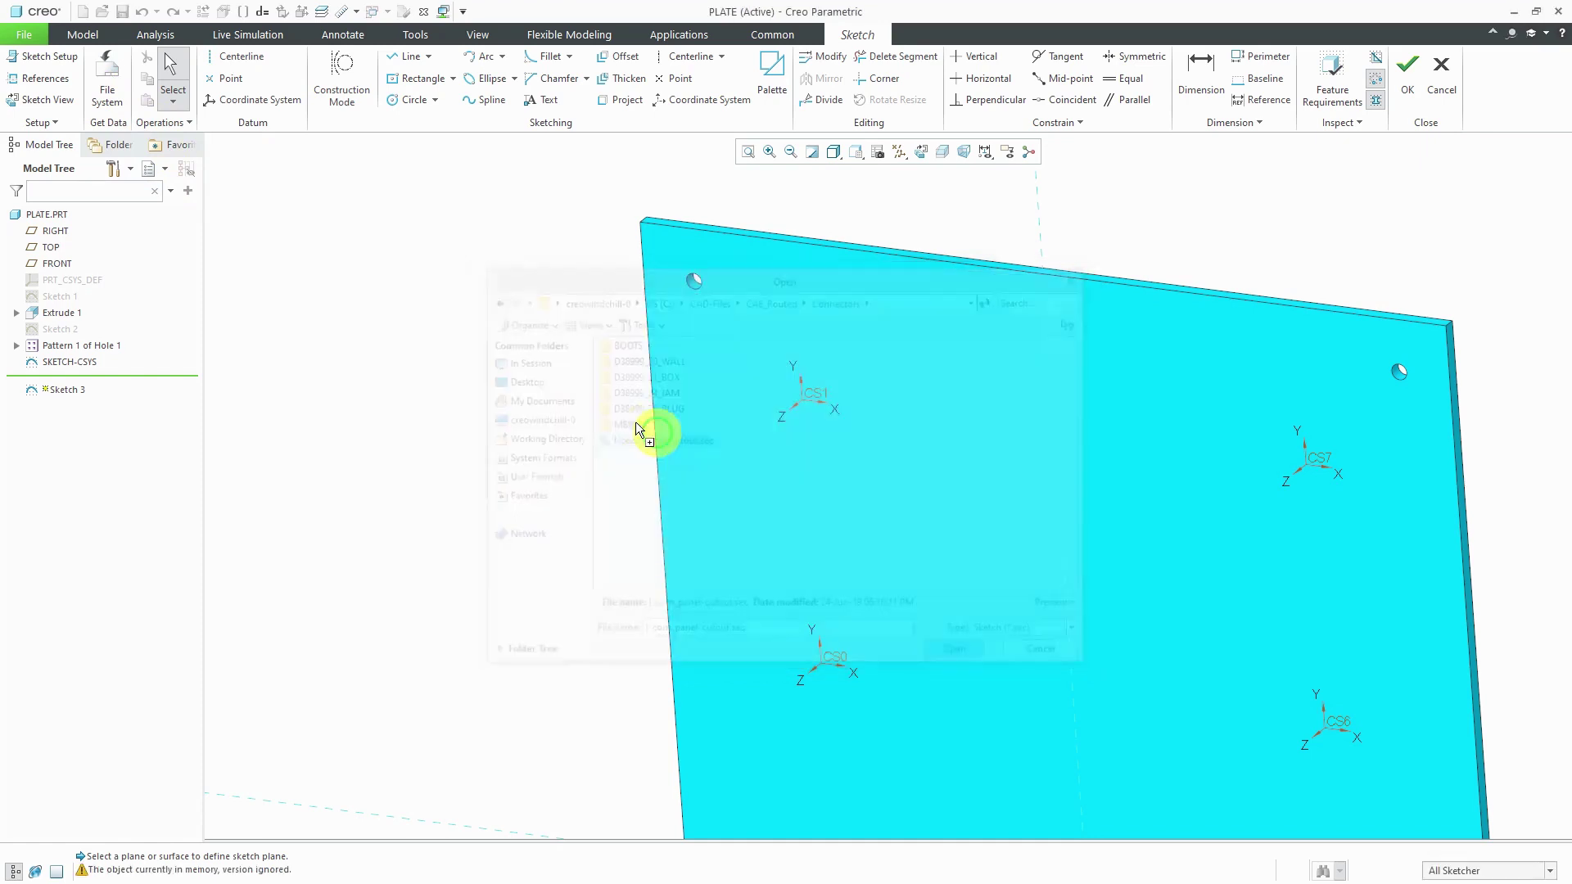
click(442, 366)
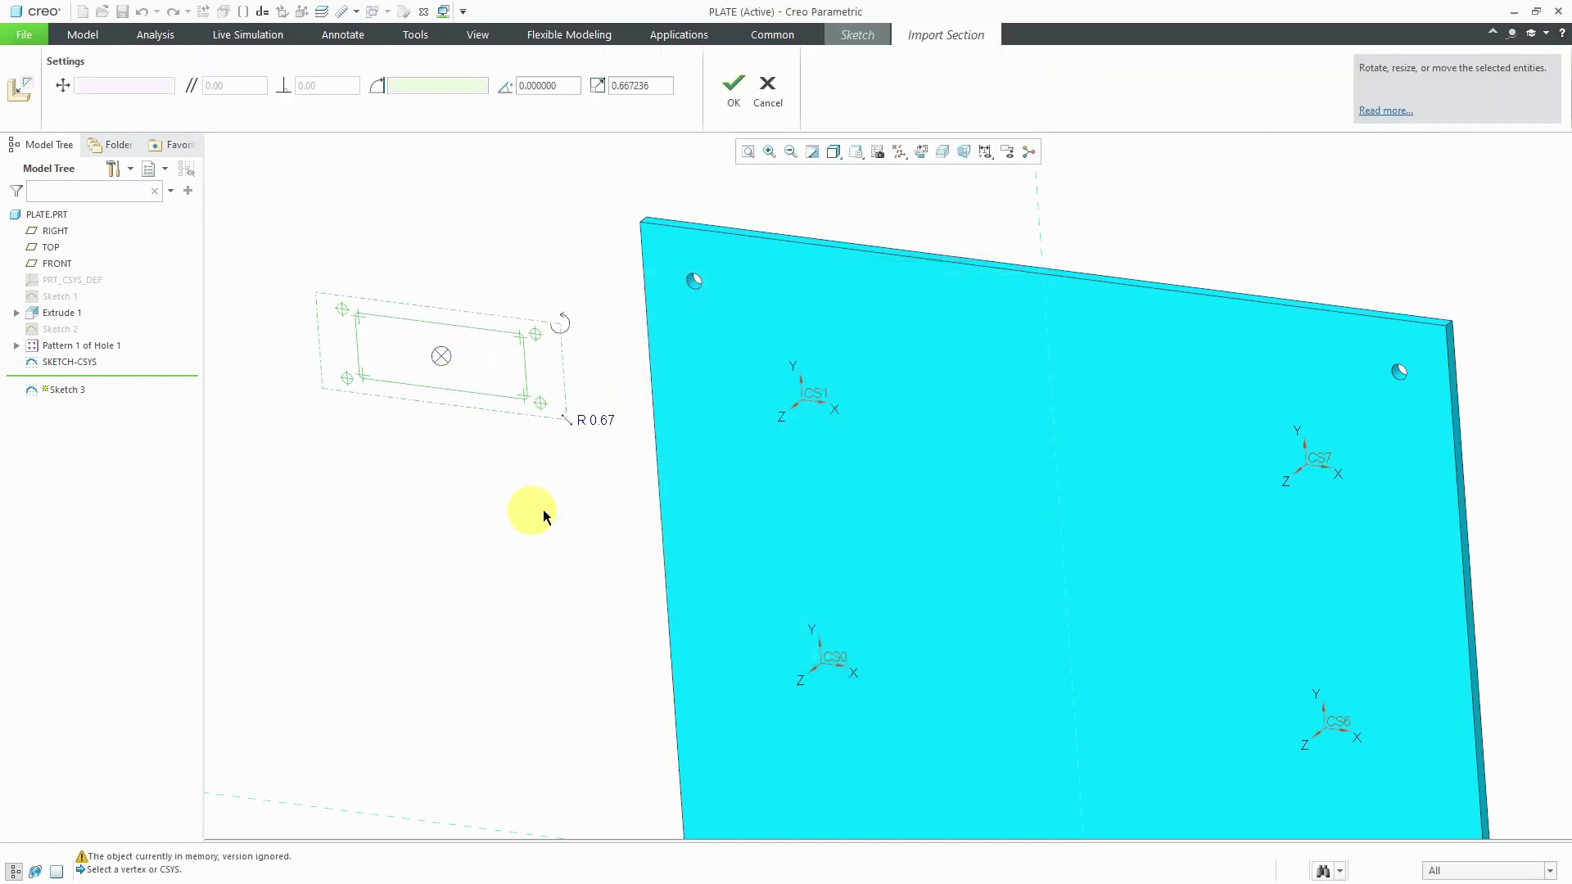
click(606, 423)
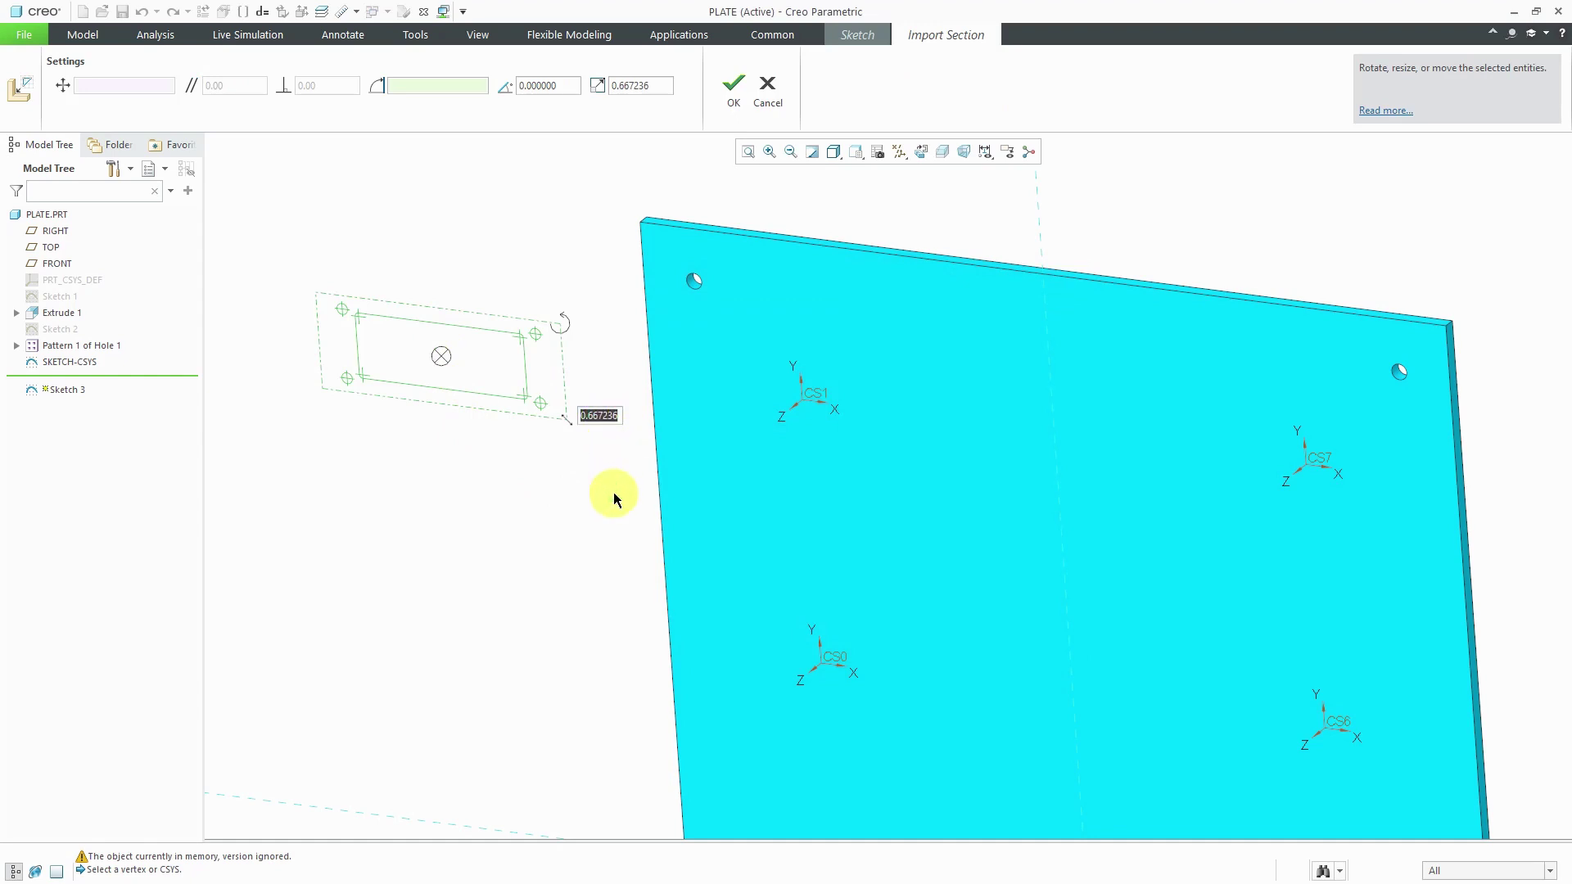
text(1)
key(Return)
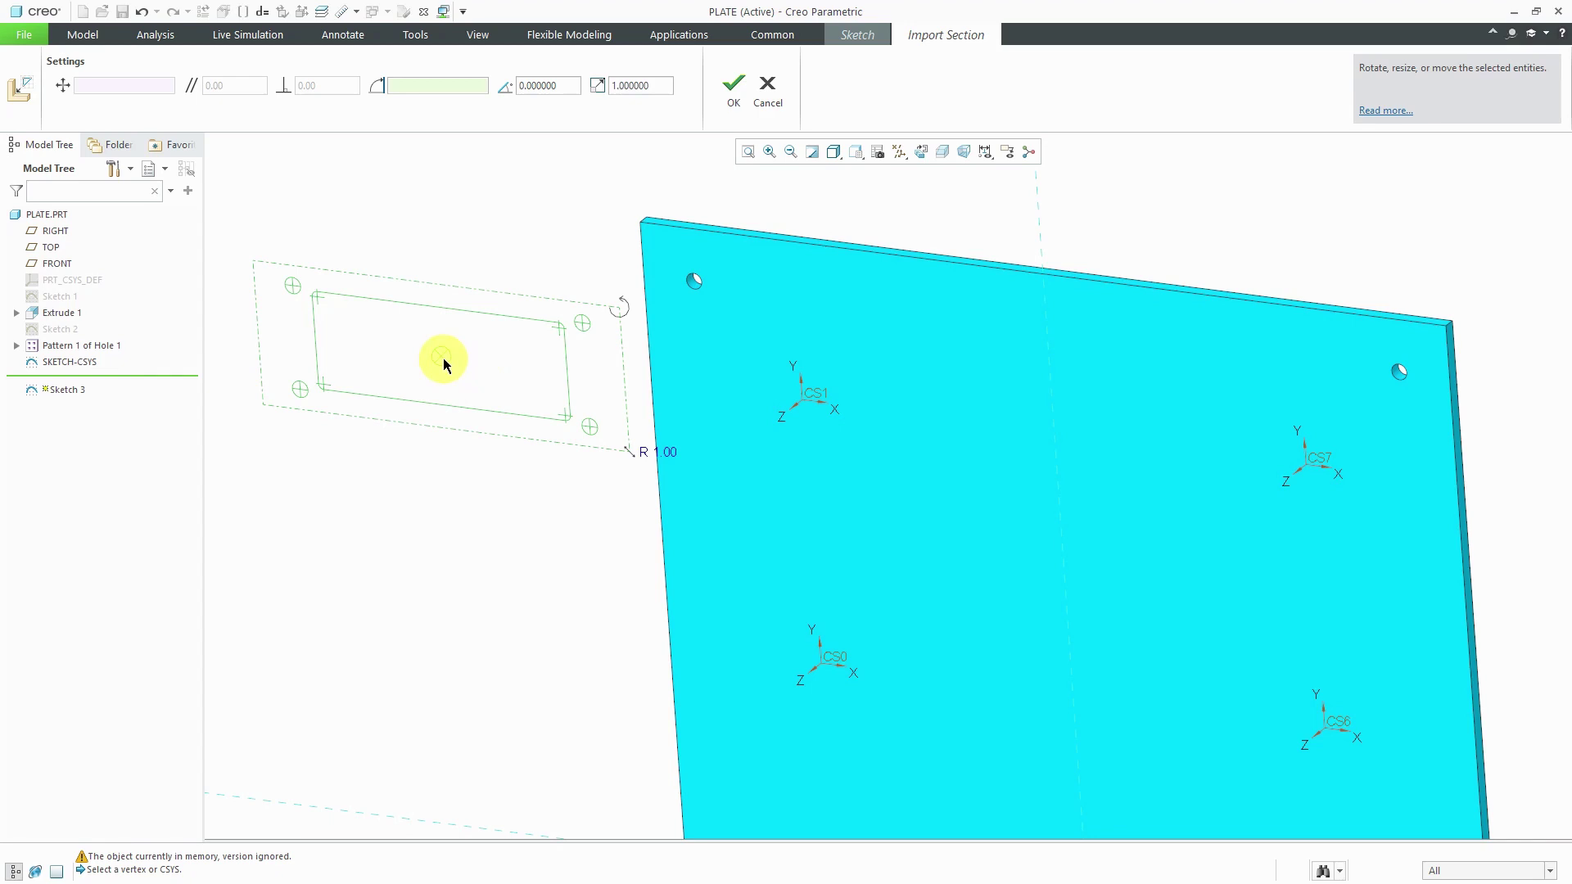
drag(440, 357, 805, 398)
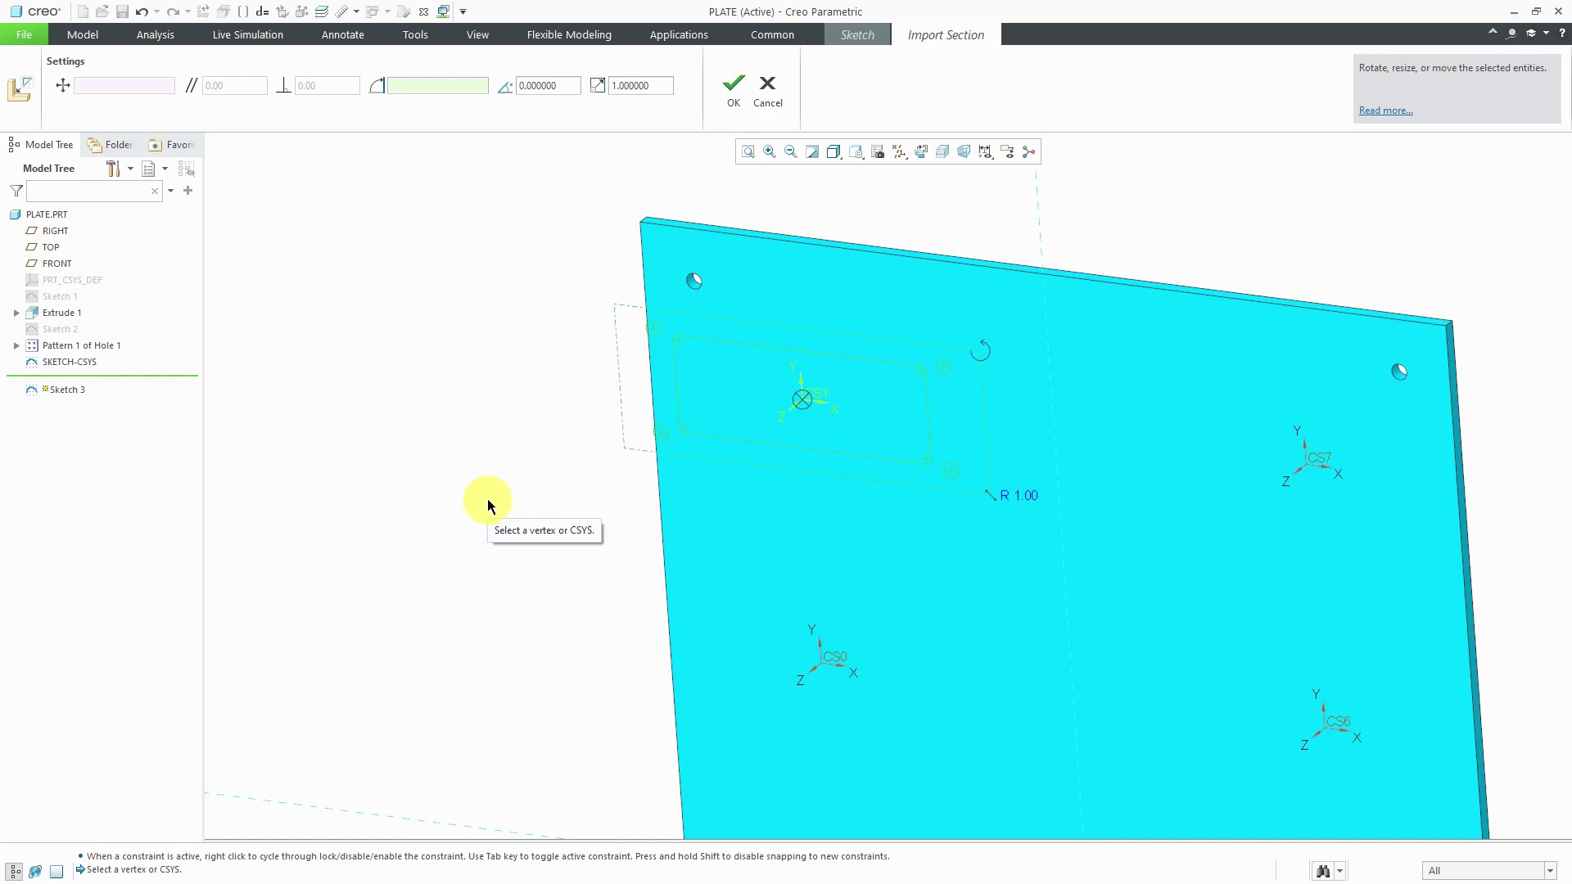
Accept the imported section's placement and finish the cutout sketch
click(733, 85)
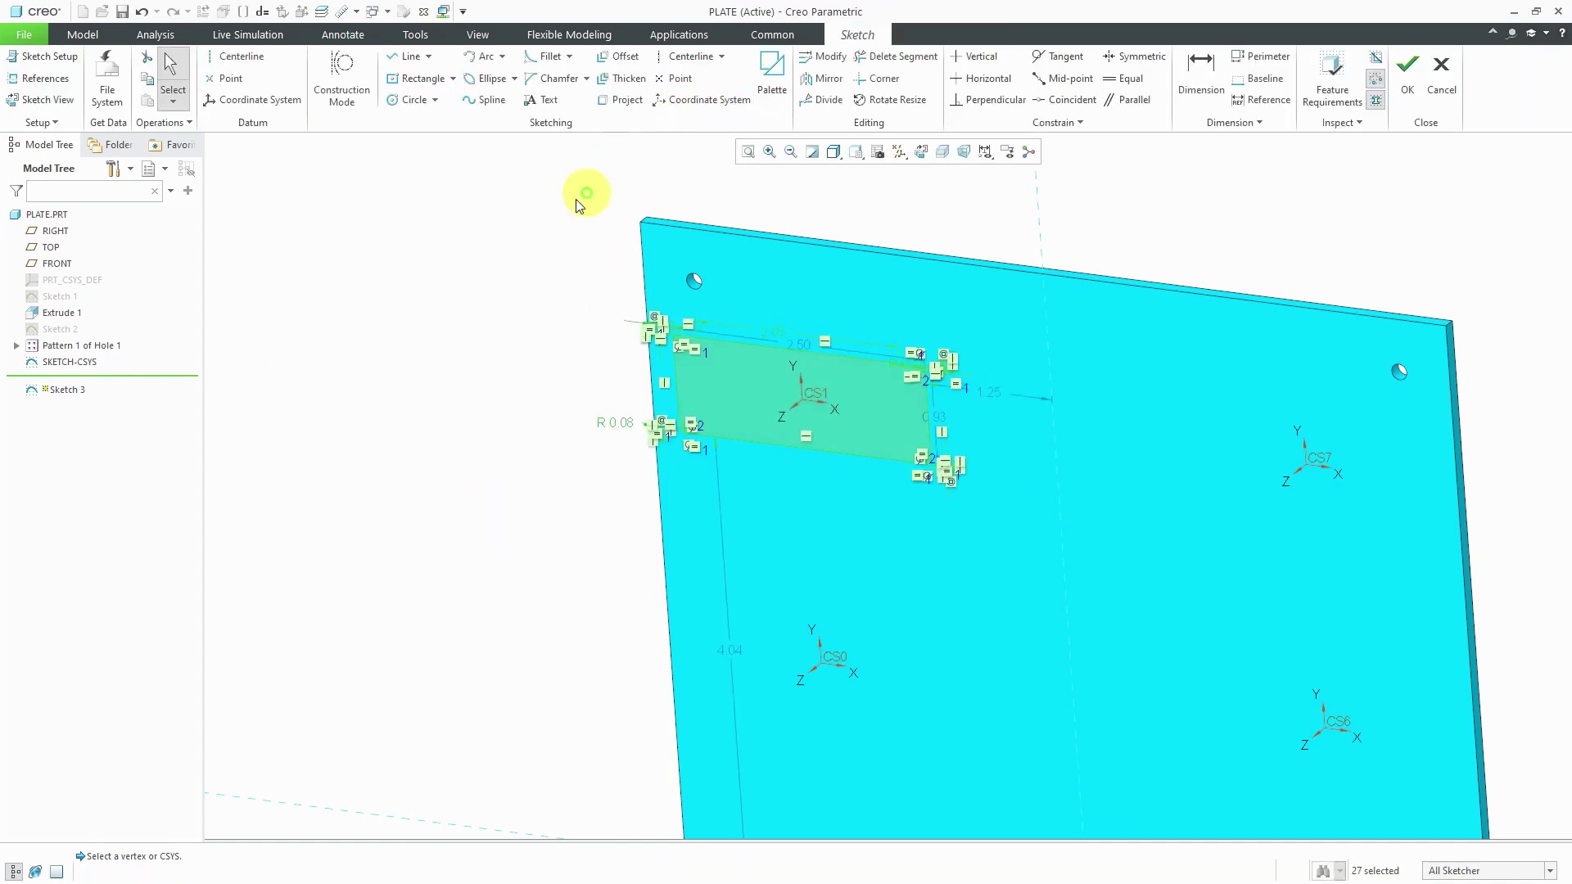
click(501, 255)
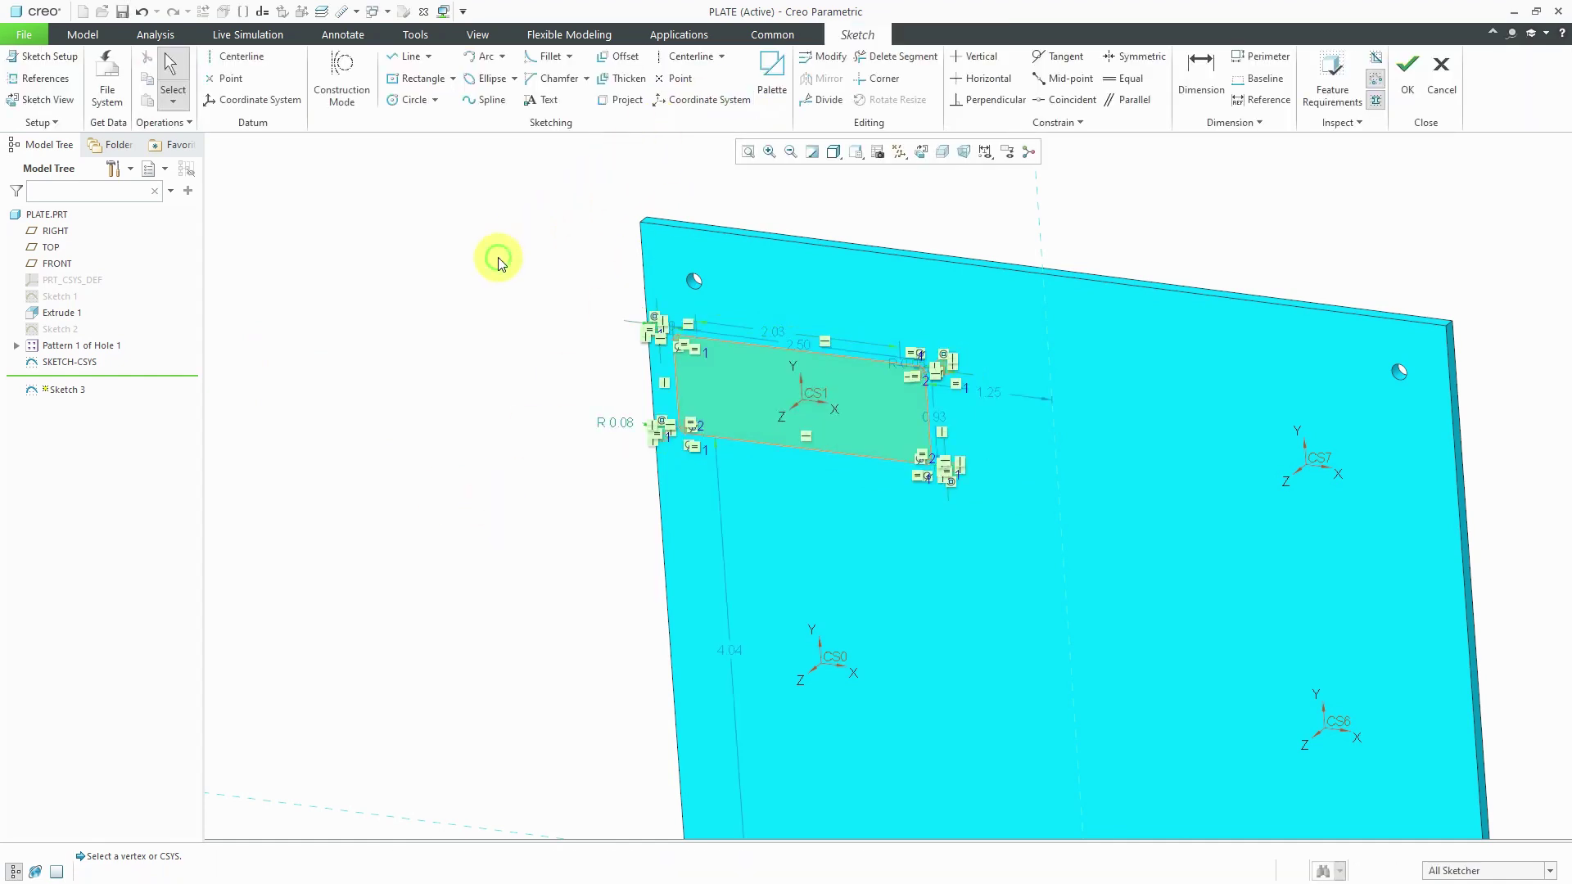
click(1408, 90)
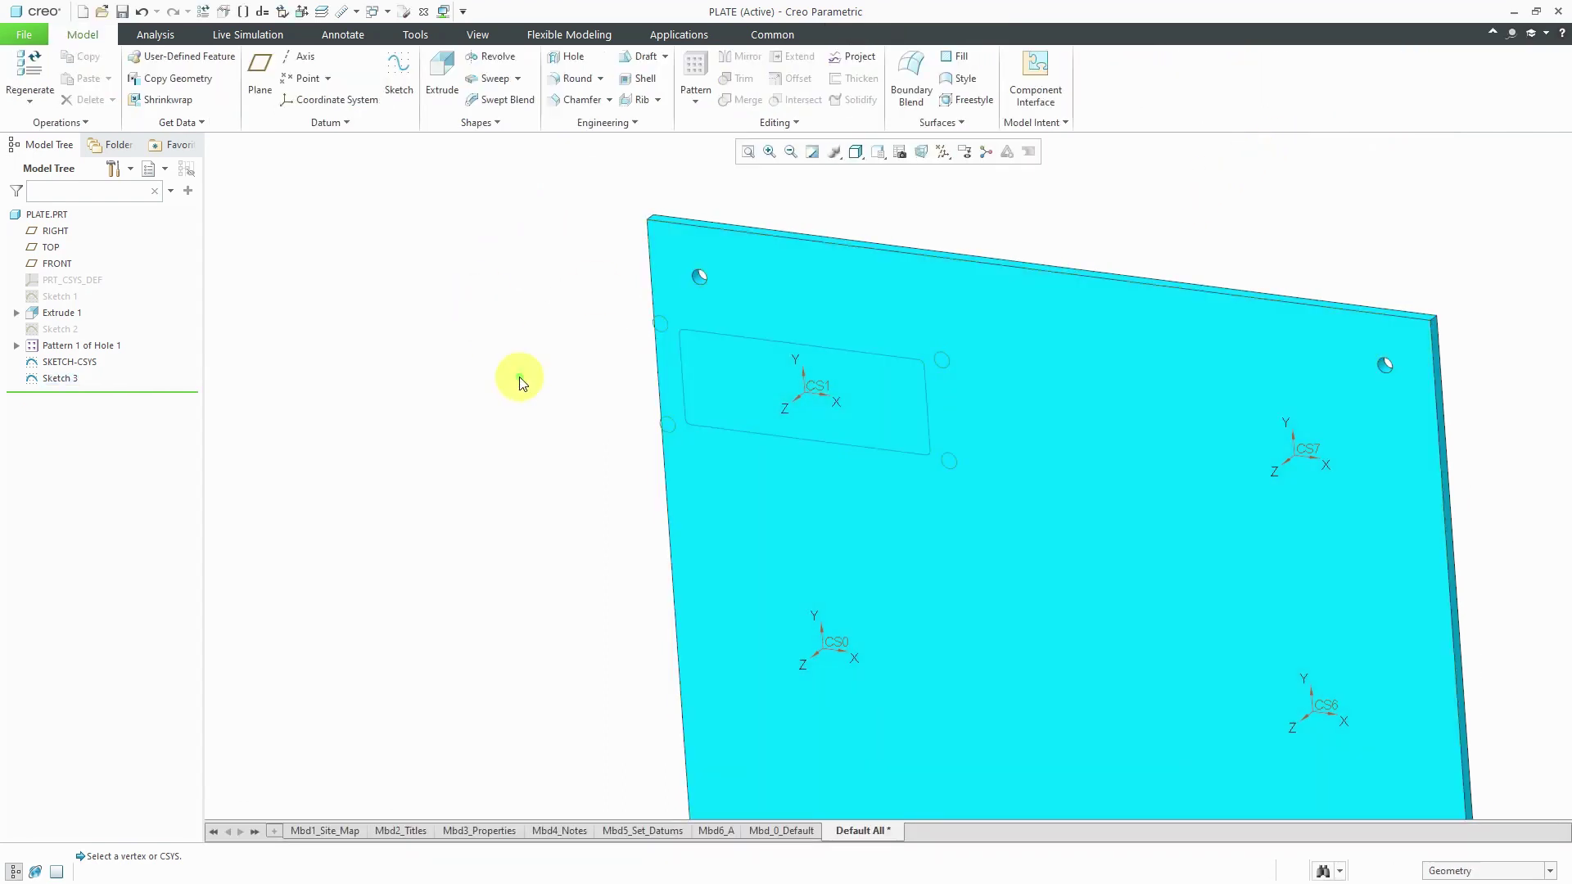
mouse_move(779, 427)
middle_down()
mouse_move(807, 326)
mouse_move(871, 333)
mouse_move(807, 323)
mouse_move(770, 353)
middle_up()
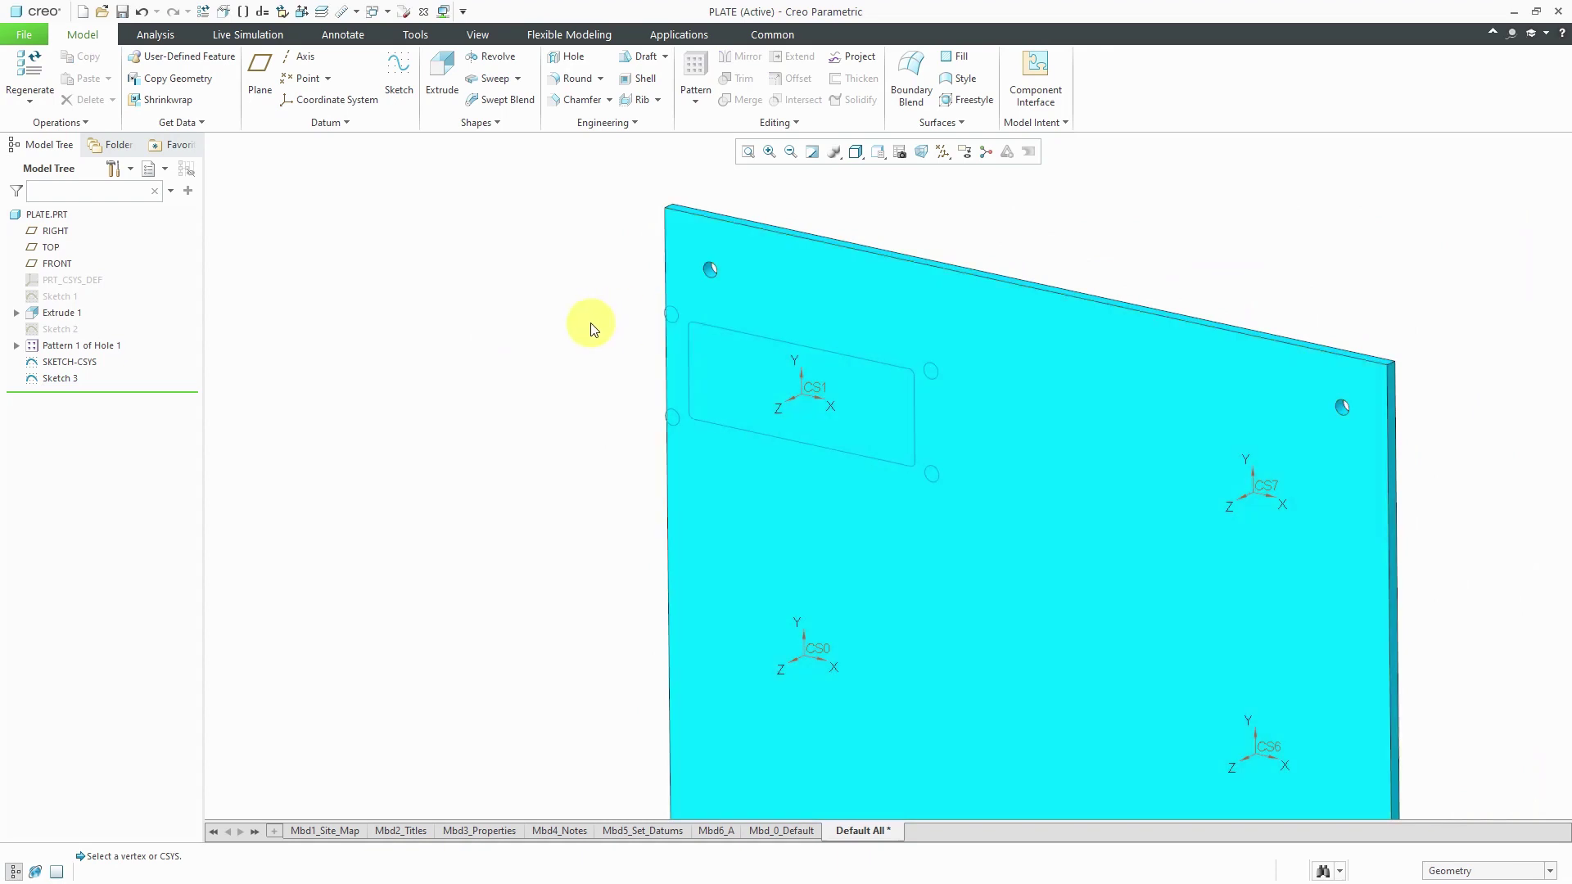
Change Sketch 1's plate width from 8.00 to 10 and regenerate
click(69, 296)
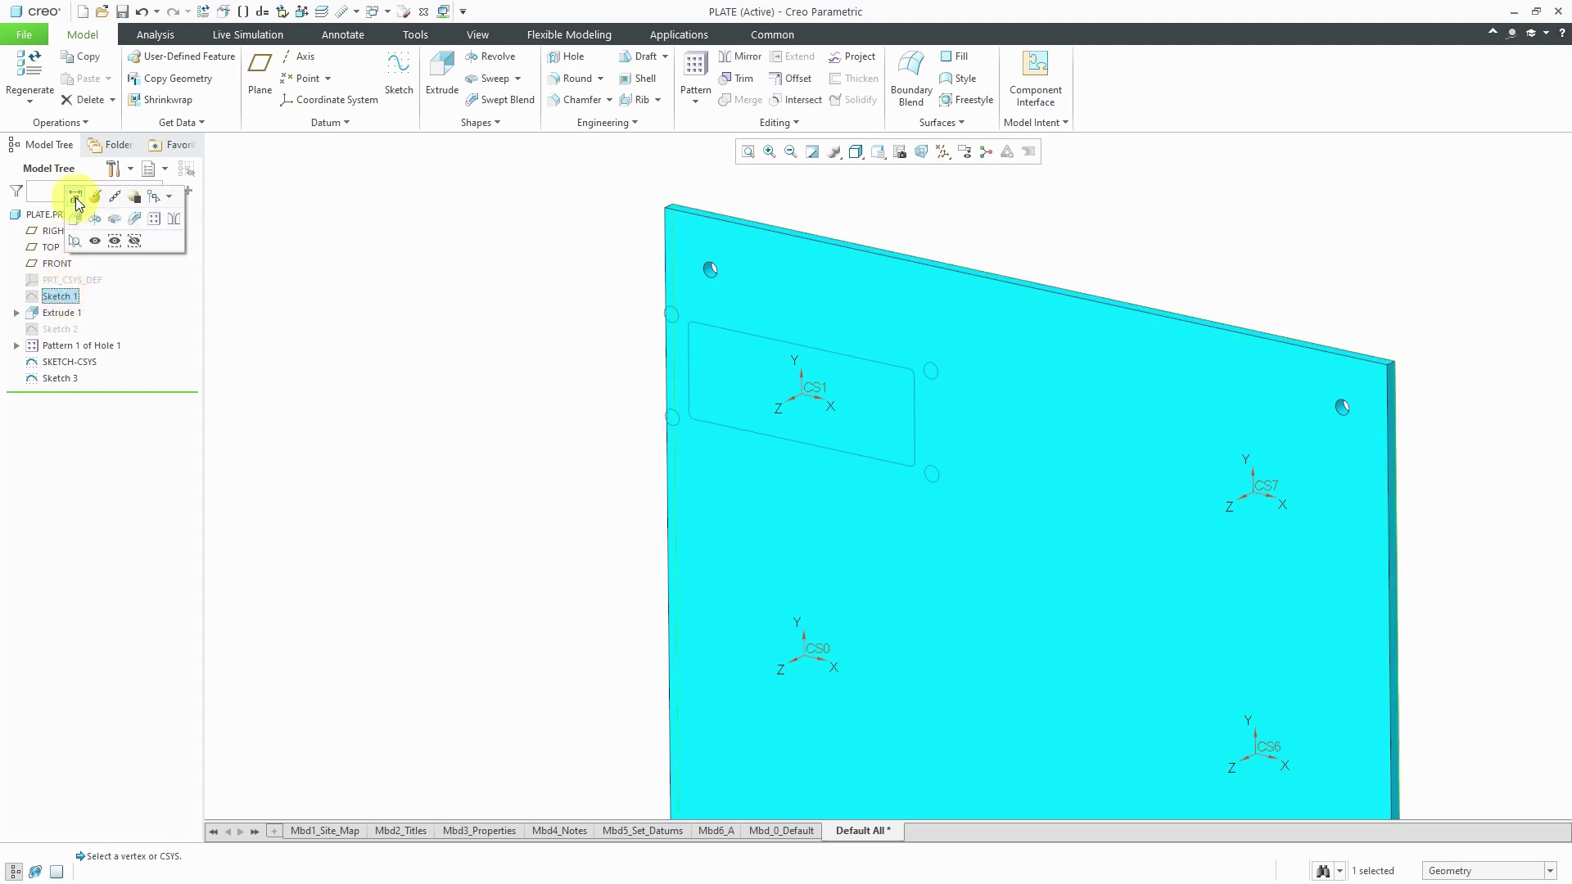
click(75, 196)
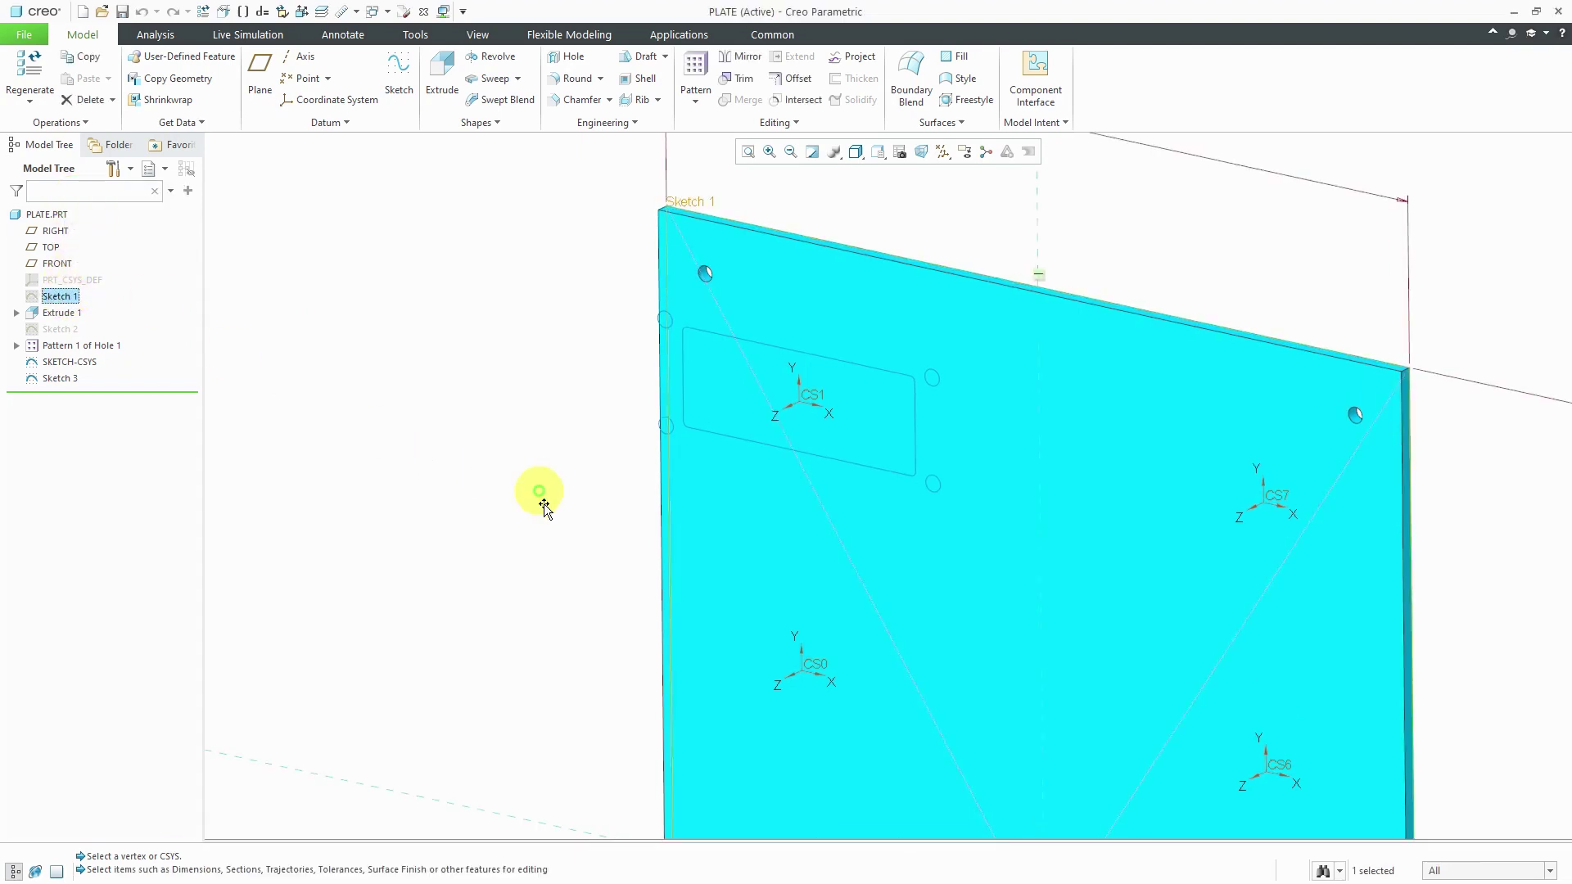
scroll(653, 558, down, 3)
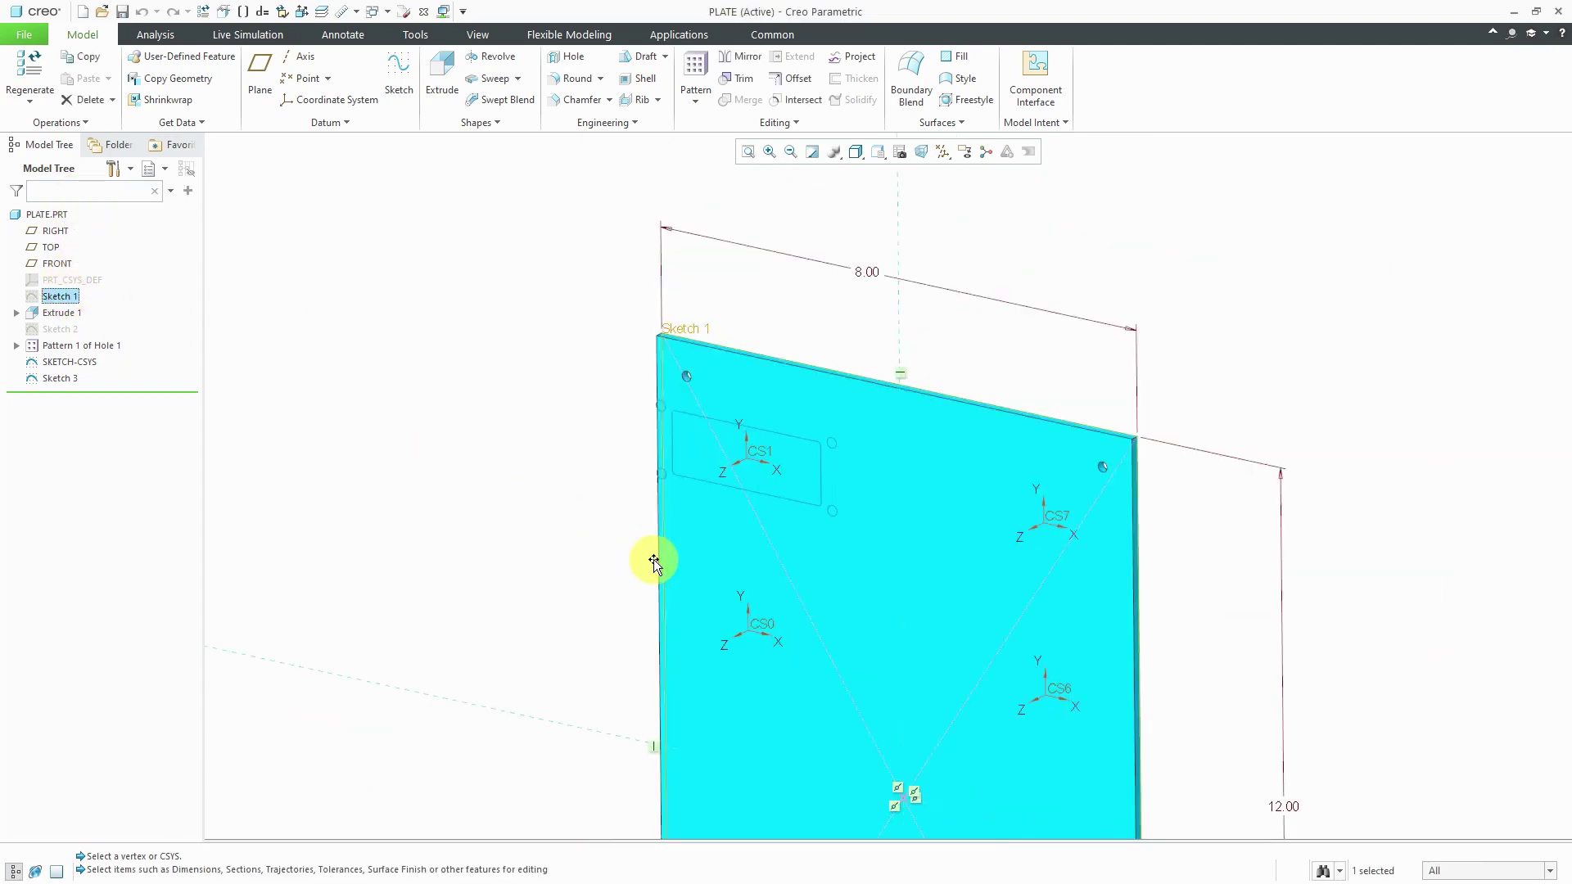
click(872, 273)
double_click(872, 274)
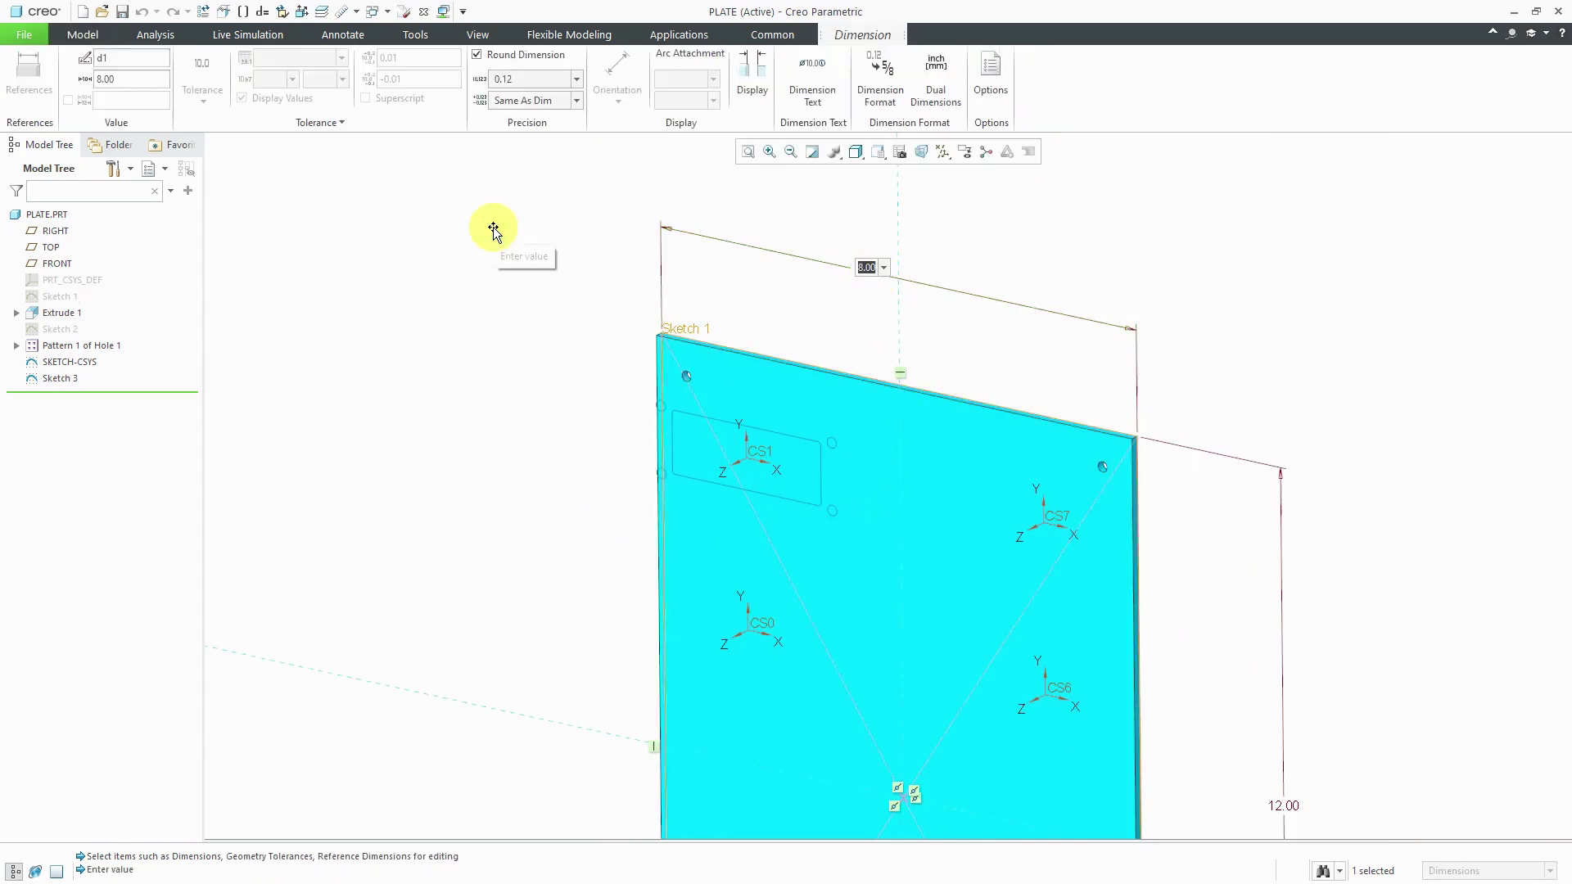
text(10)
key(Return)
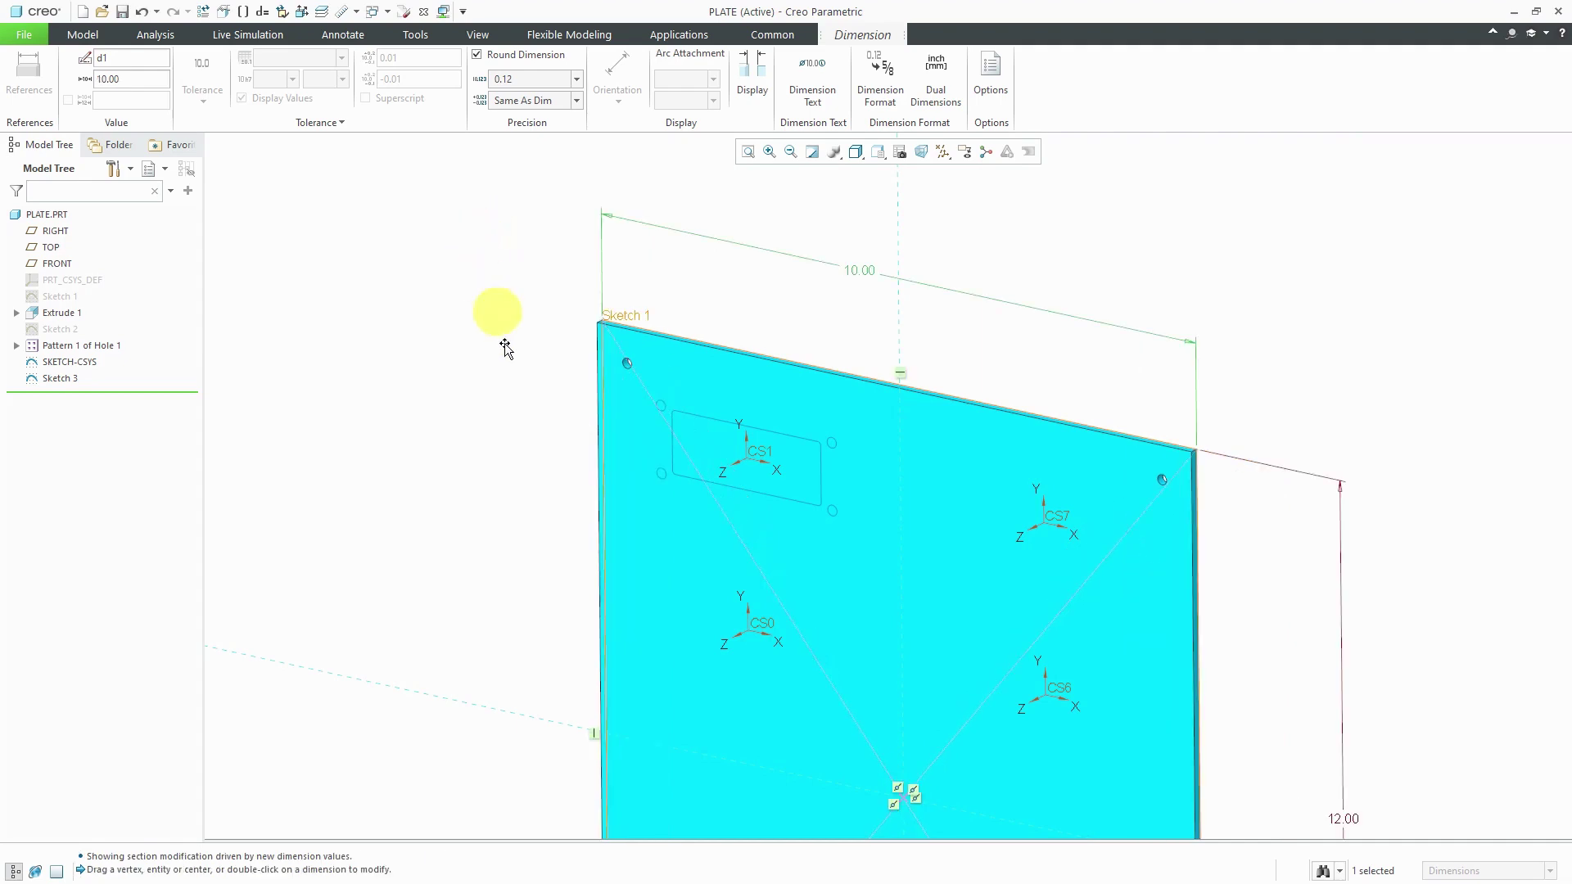
click(83, 34)
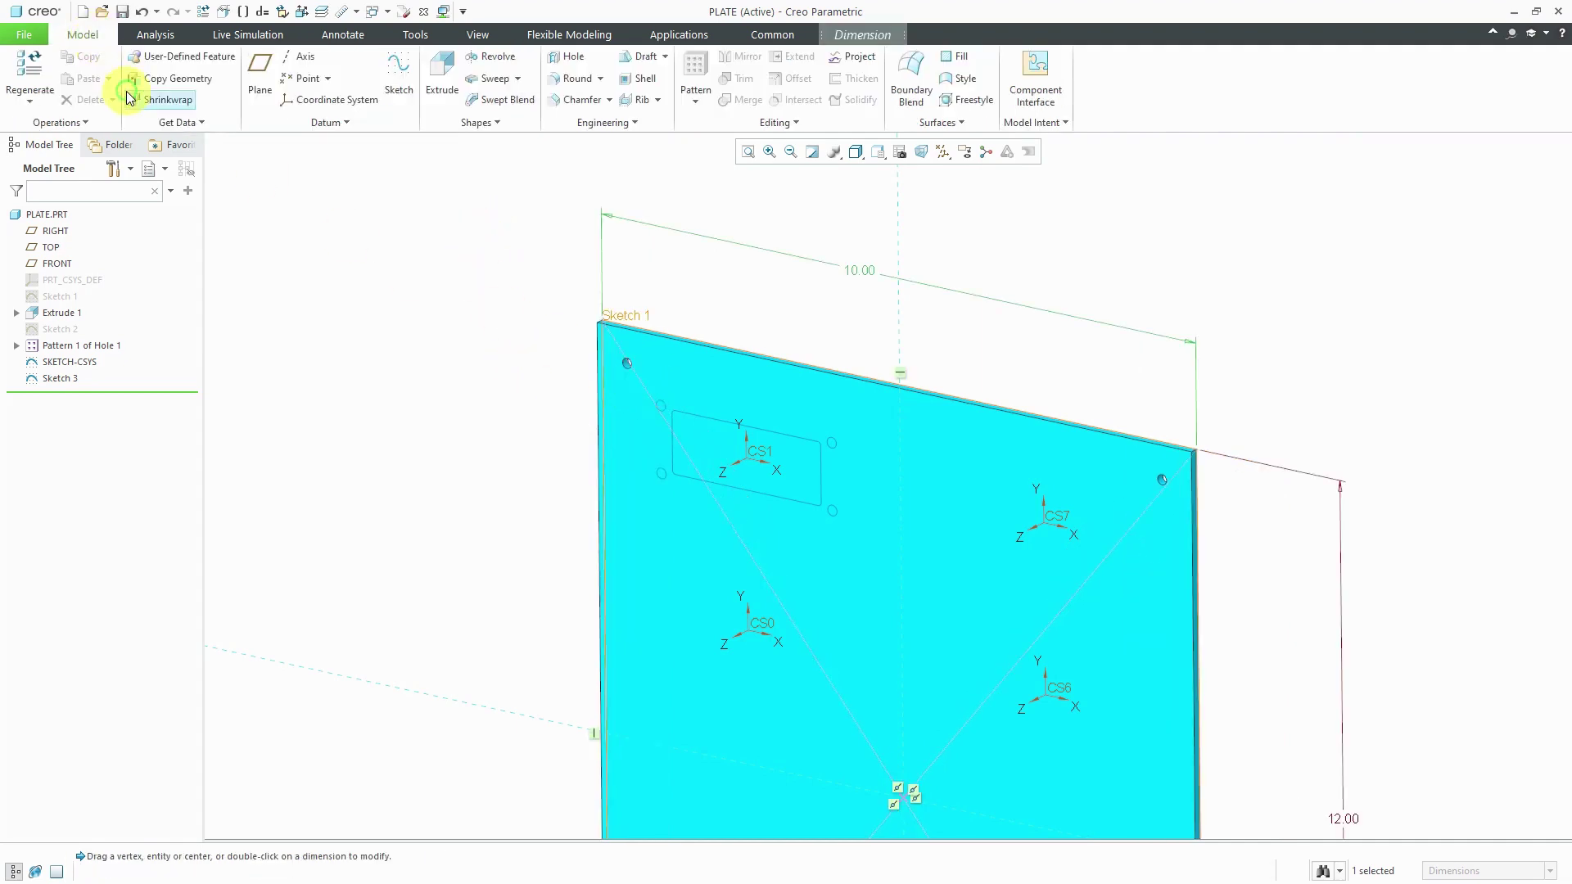
click(30, 67)
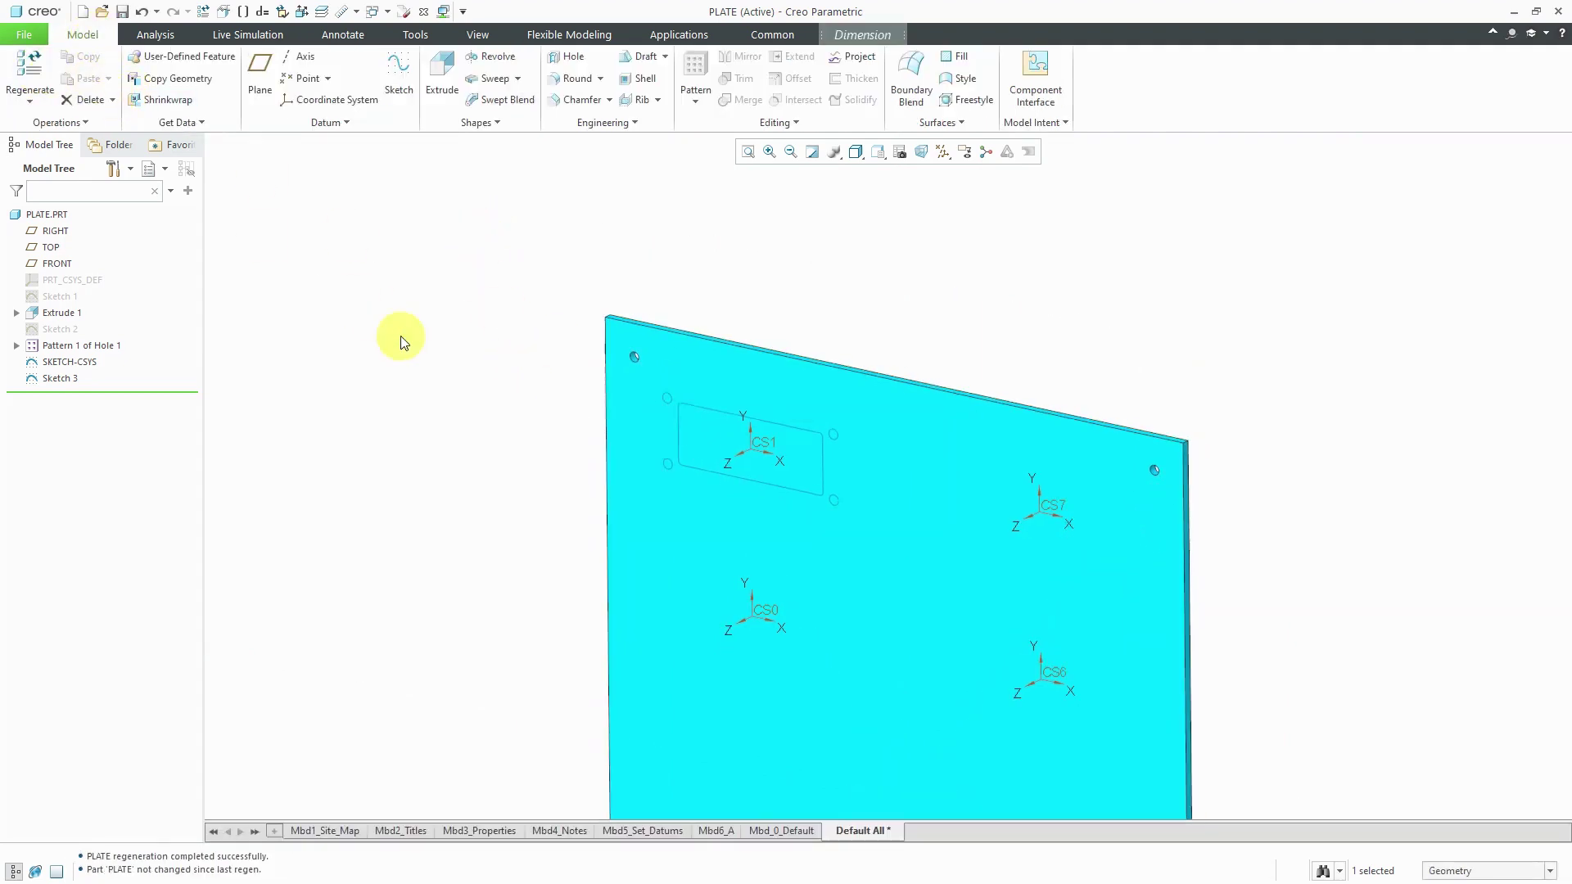
Rename Sketch 3 to CUTOUT-SKETCH
click(646, 381)
click(528, 333)
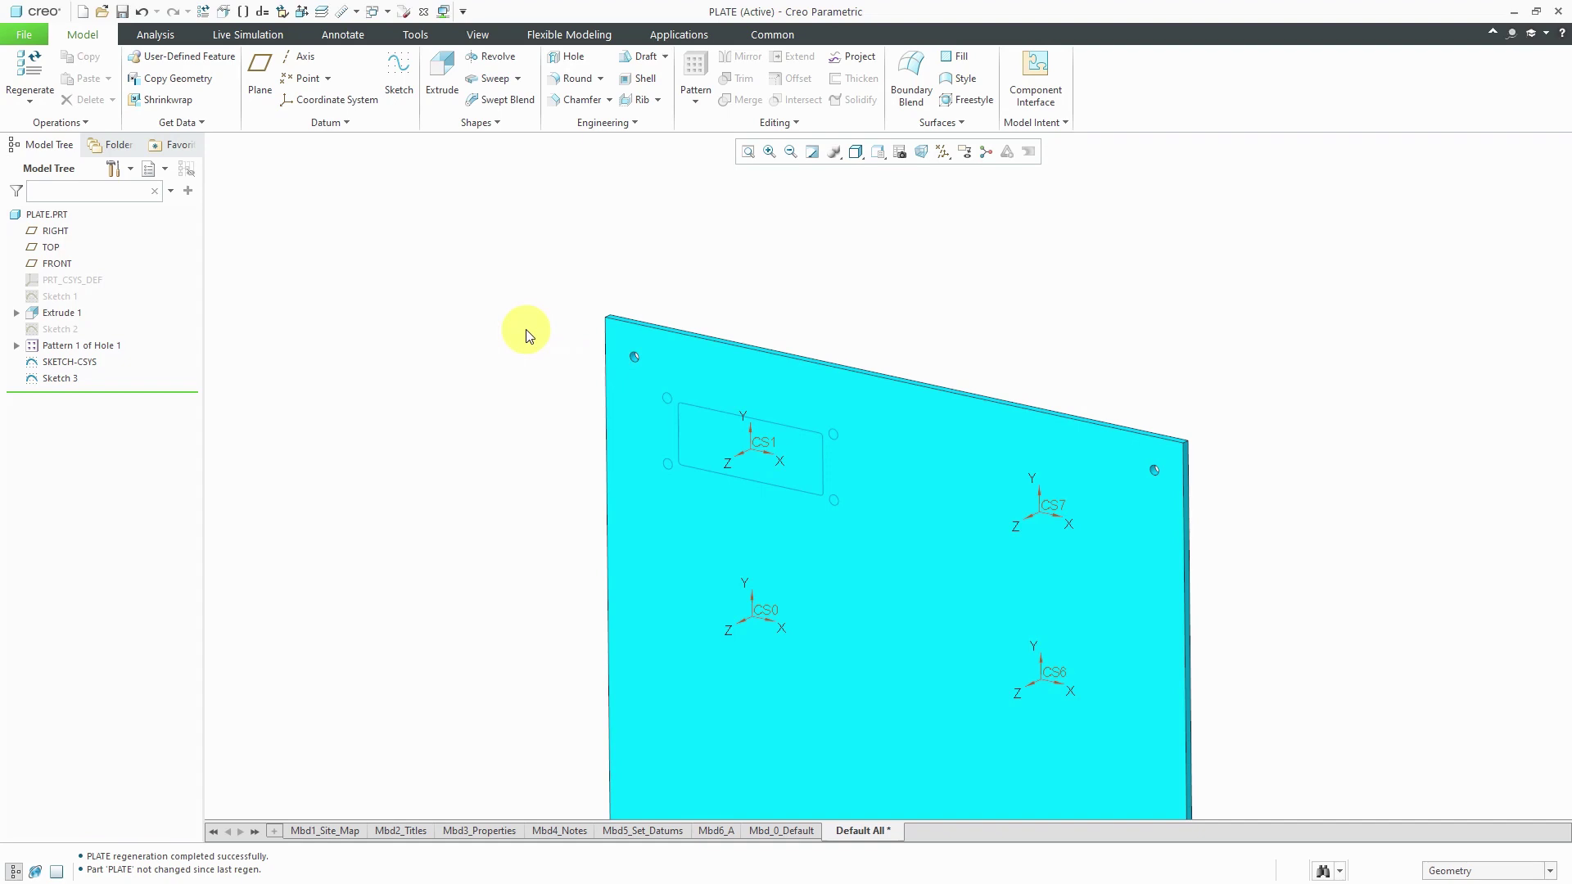
click(65, 380)
click(70, 380)
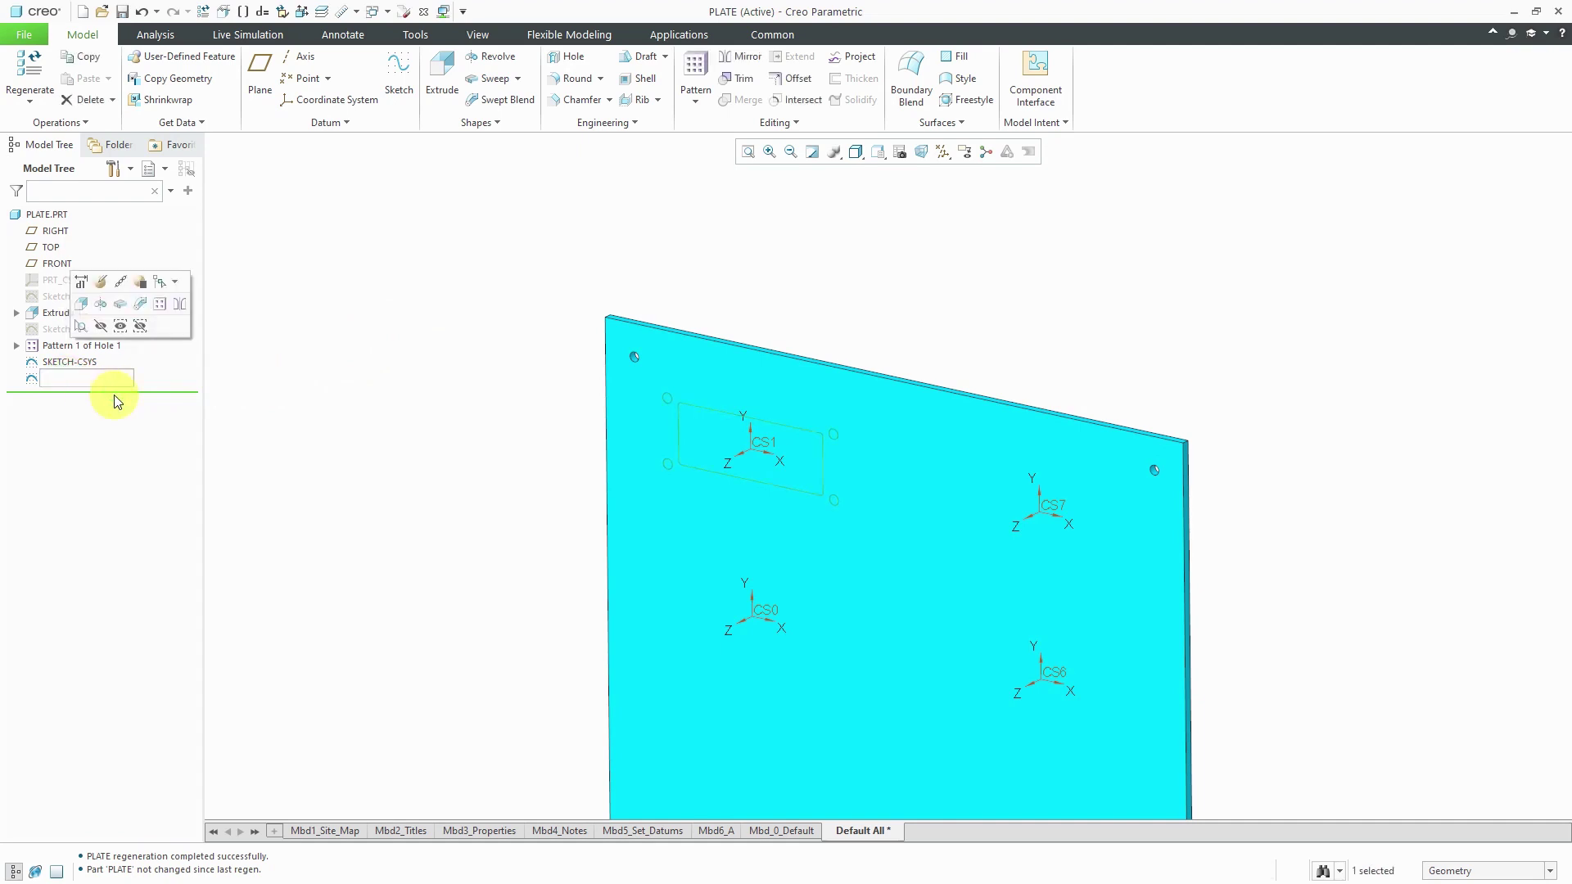
text(cutout-sketch)
key(Return)
Extrude CUTOUT-SKETCH as a material-removing cut with To Next depth
click(82, 303)
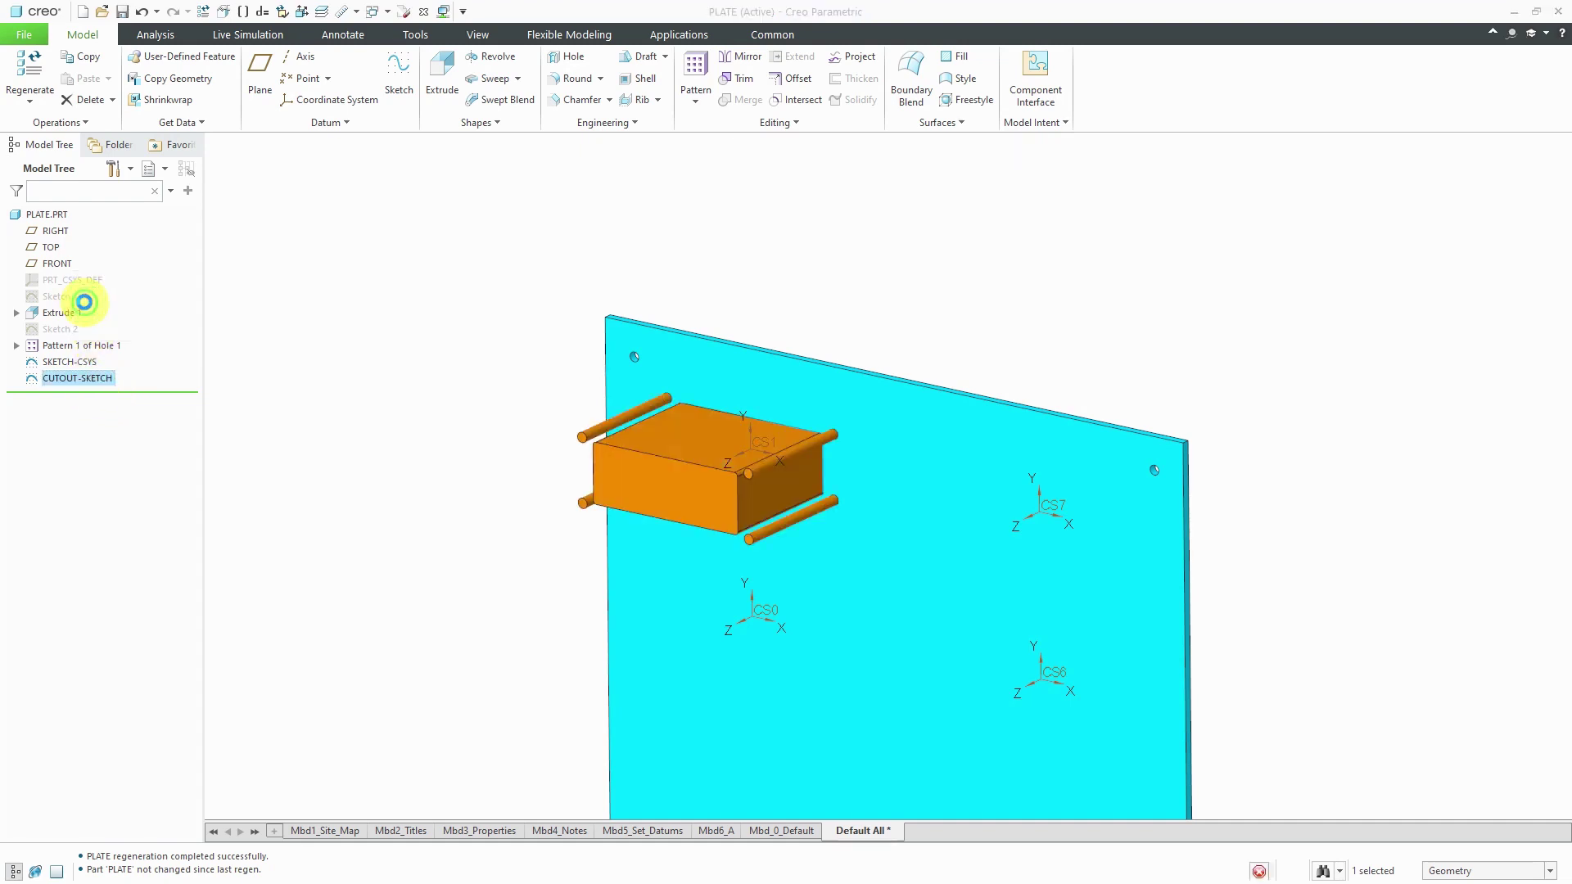
click(724, 475)
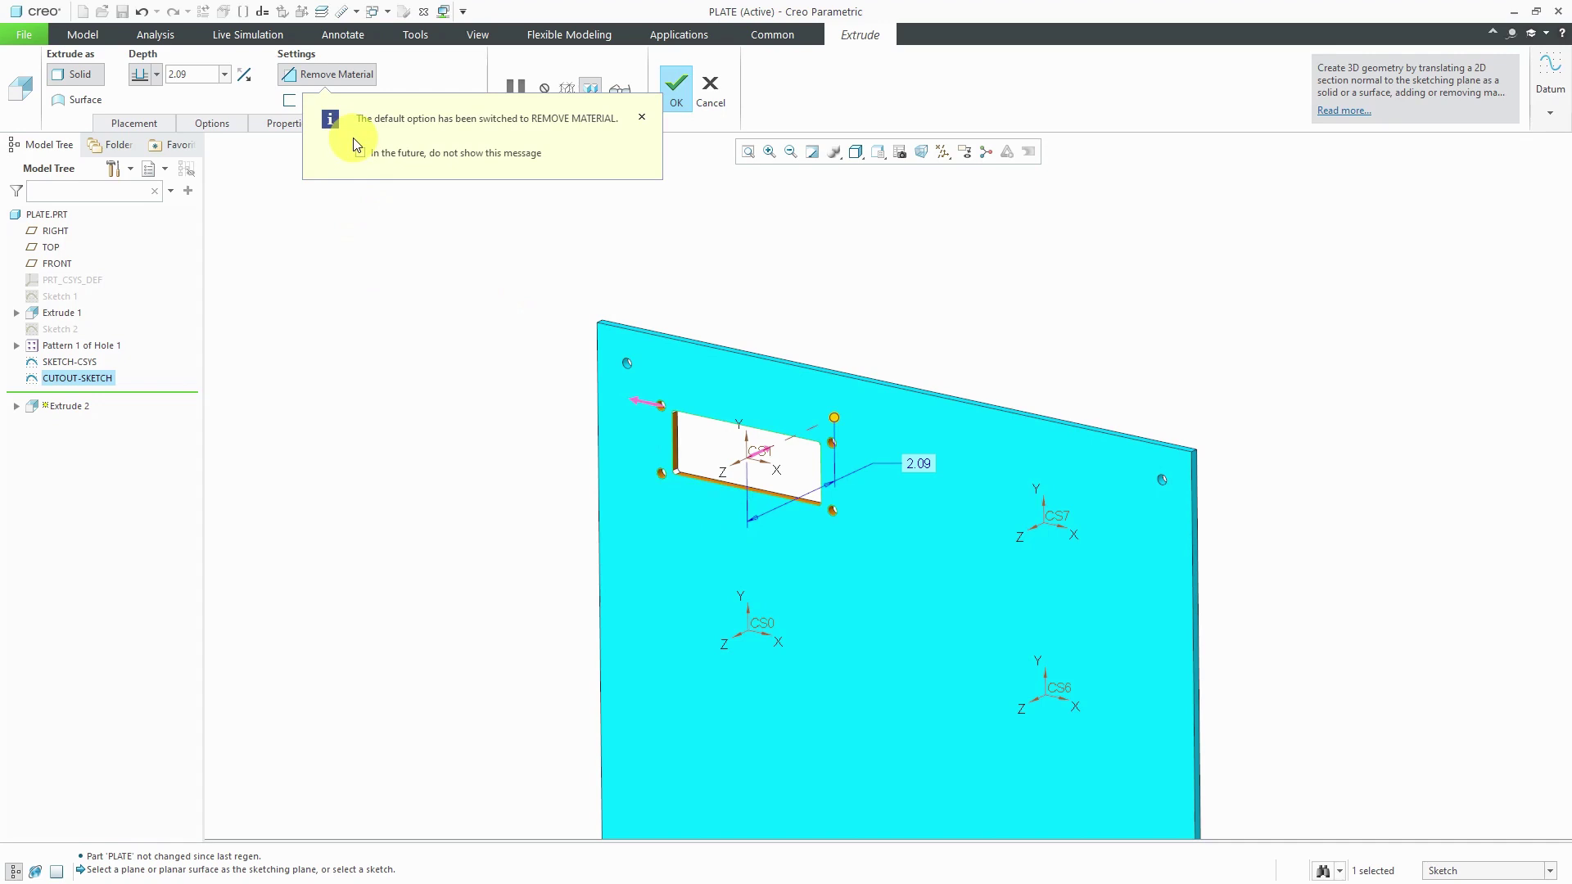
click(835, 419)
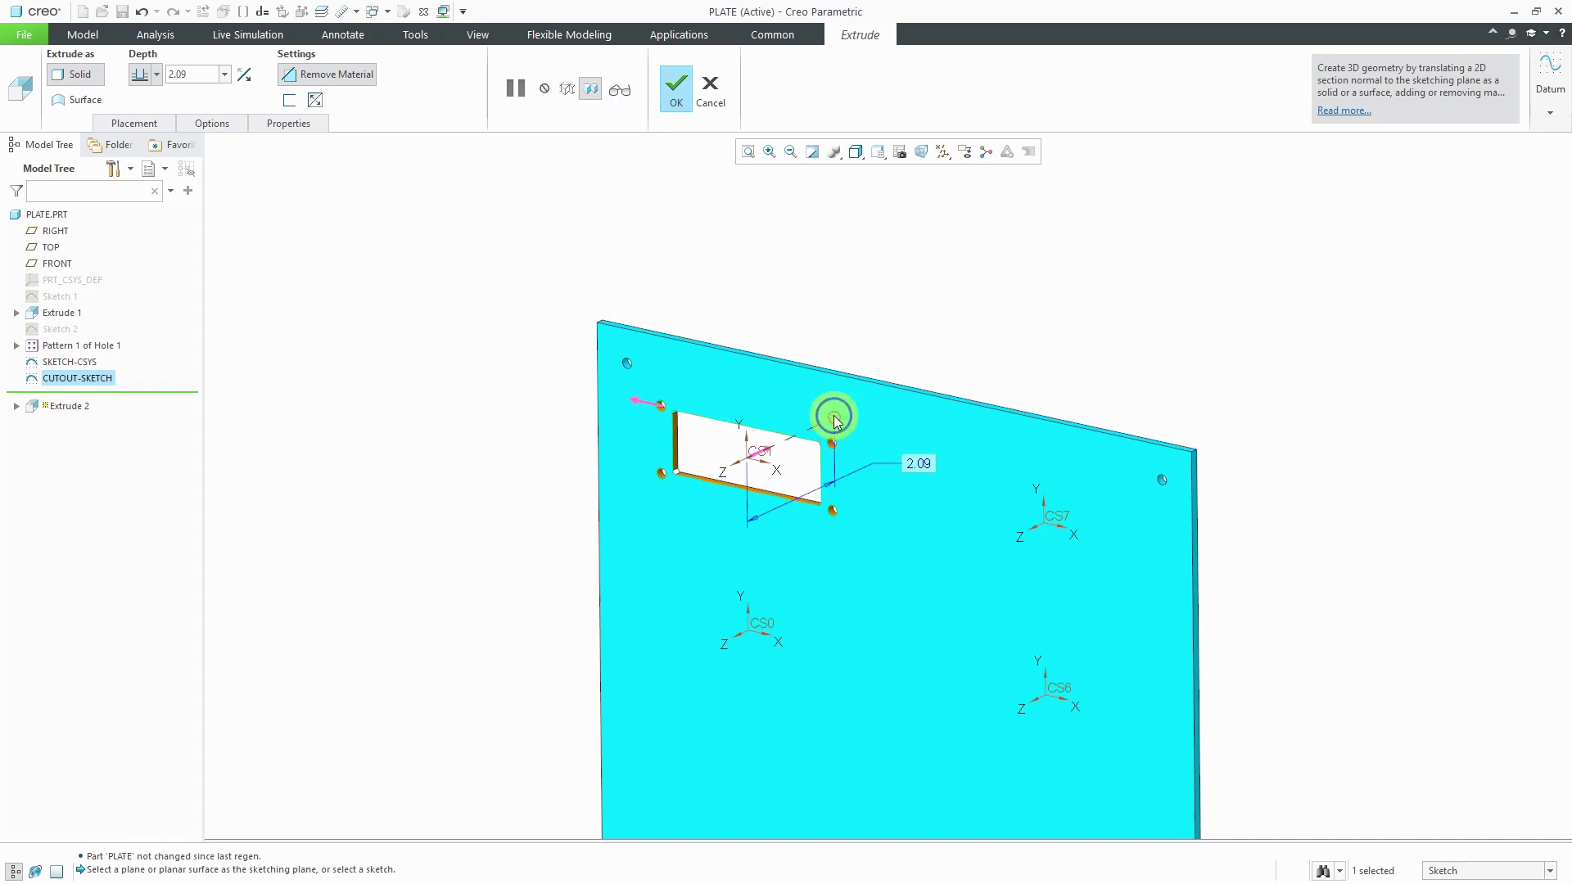
right_click(835, 420)
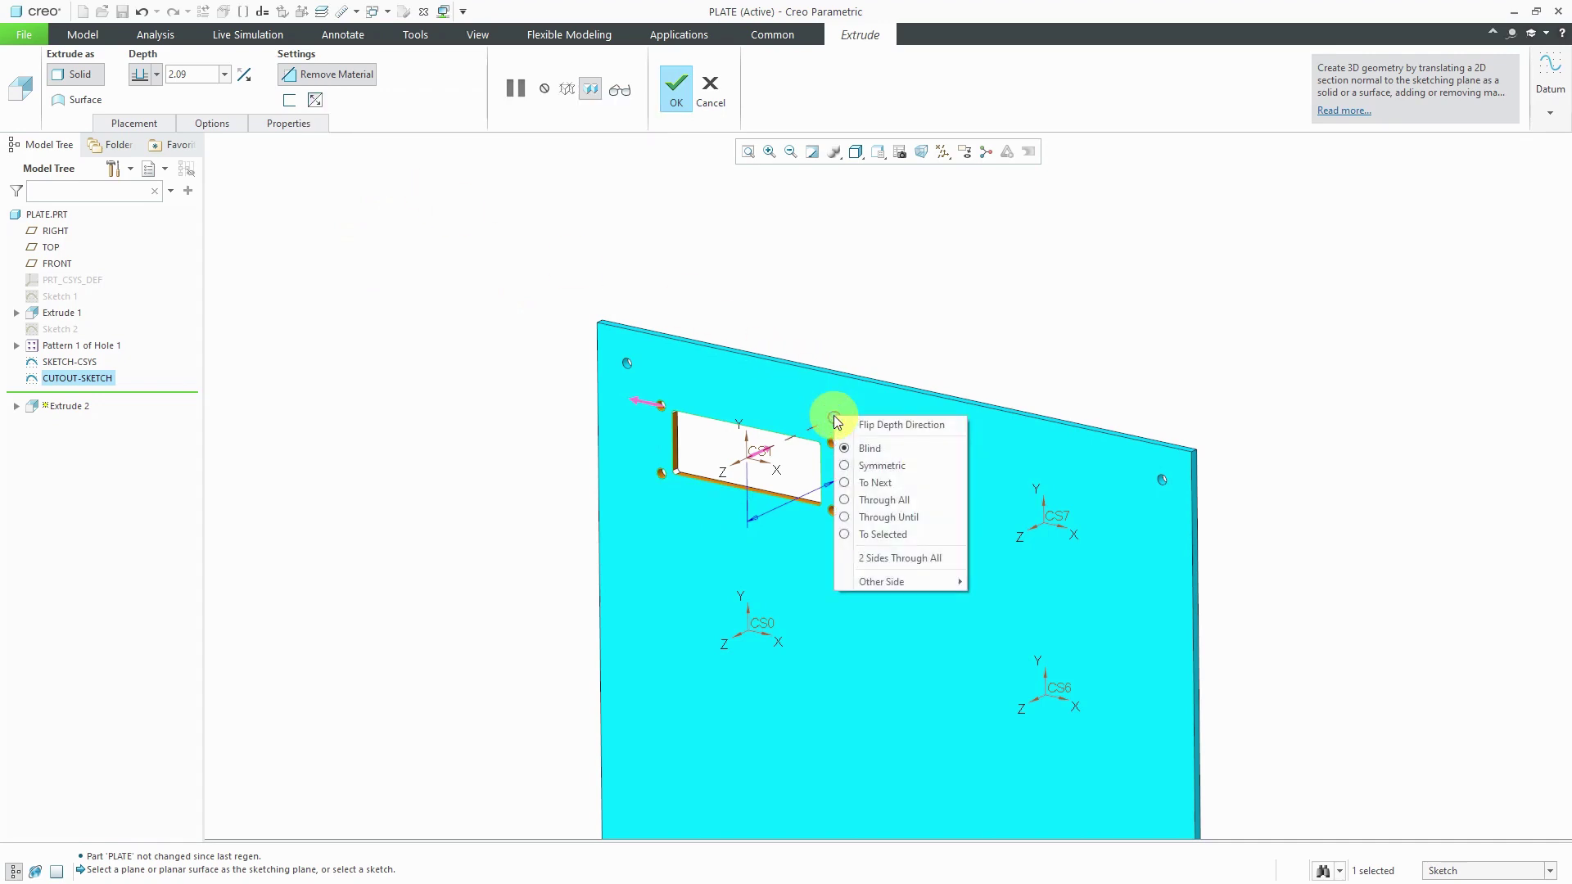
click(877, 483)
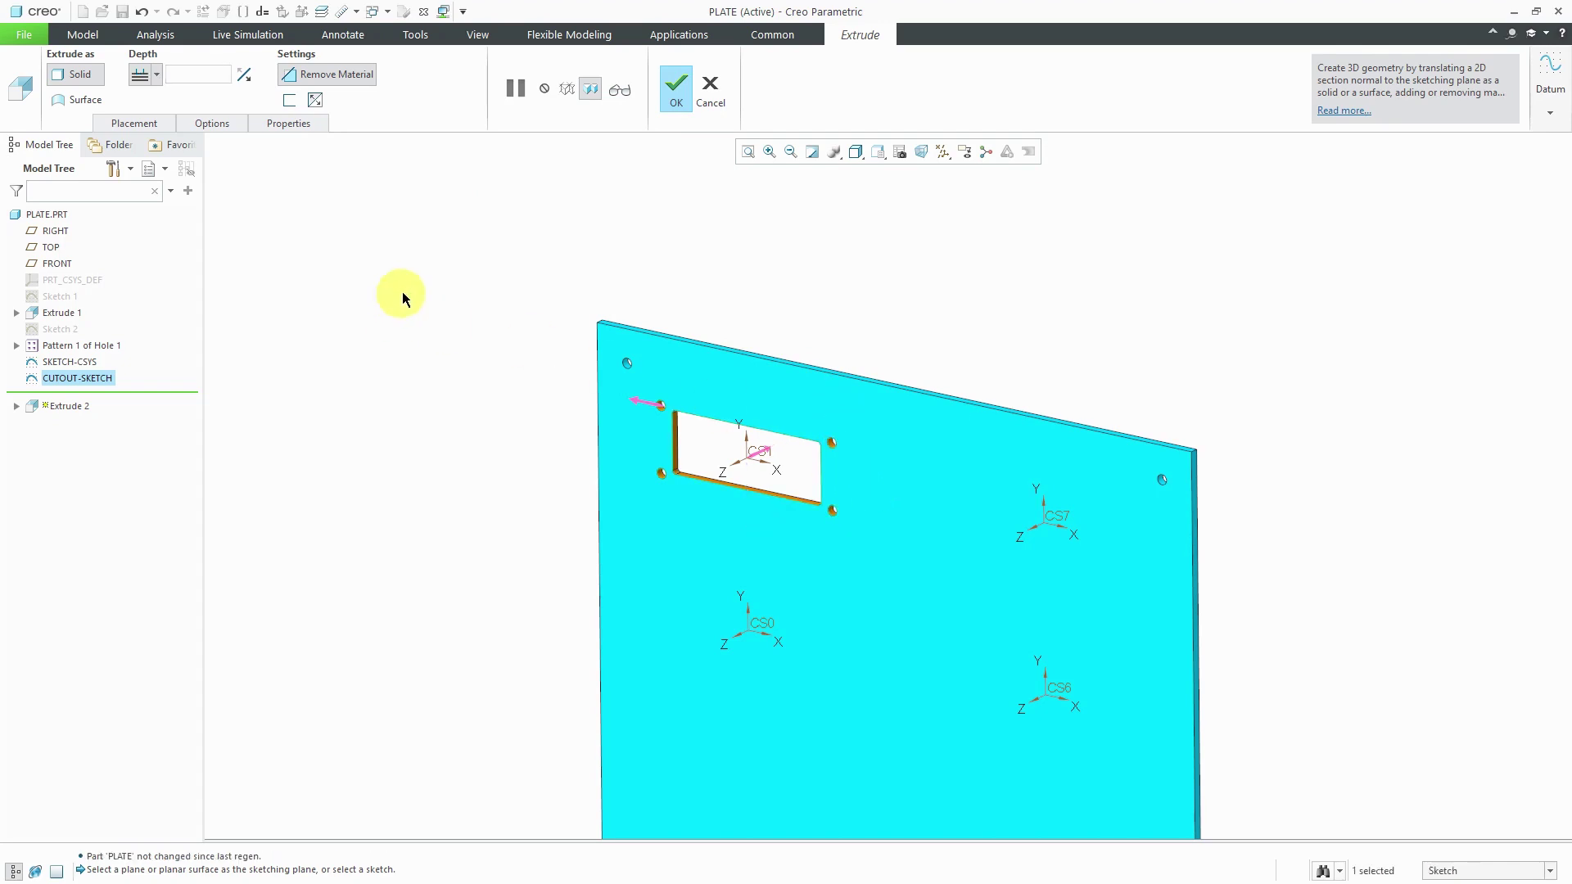
click(677, 96)
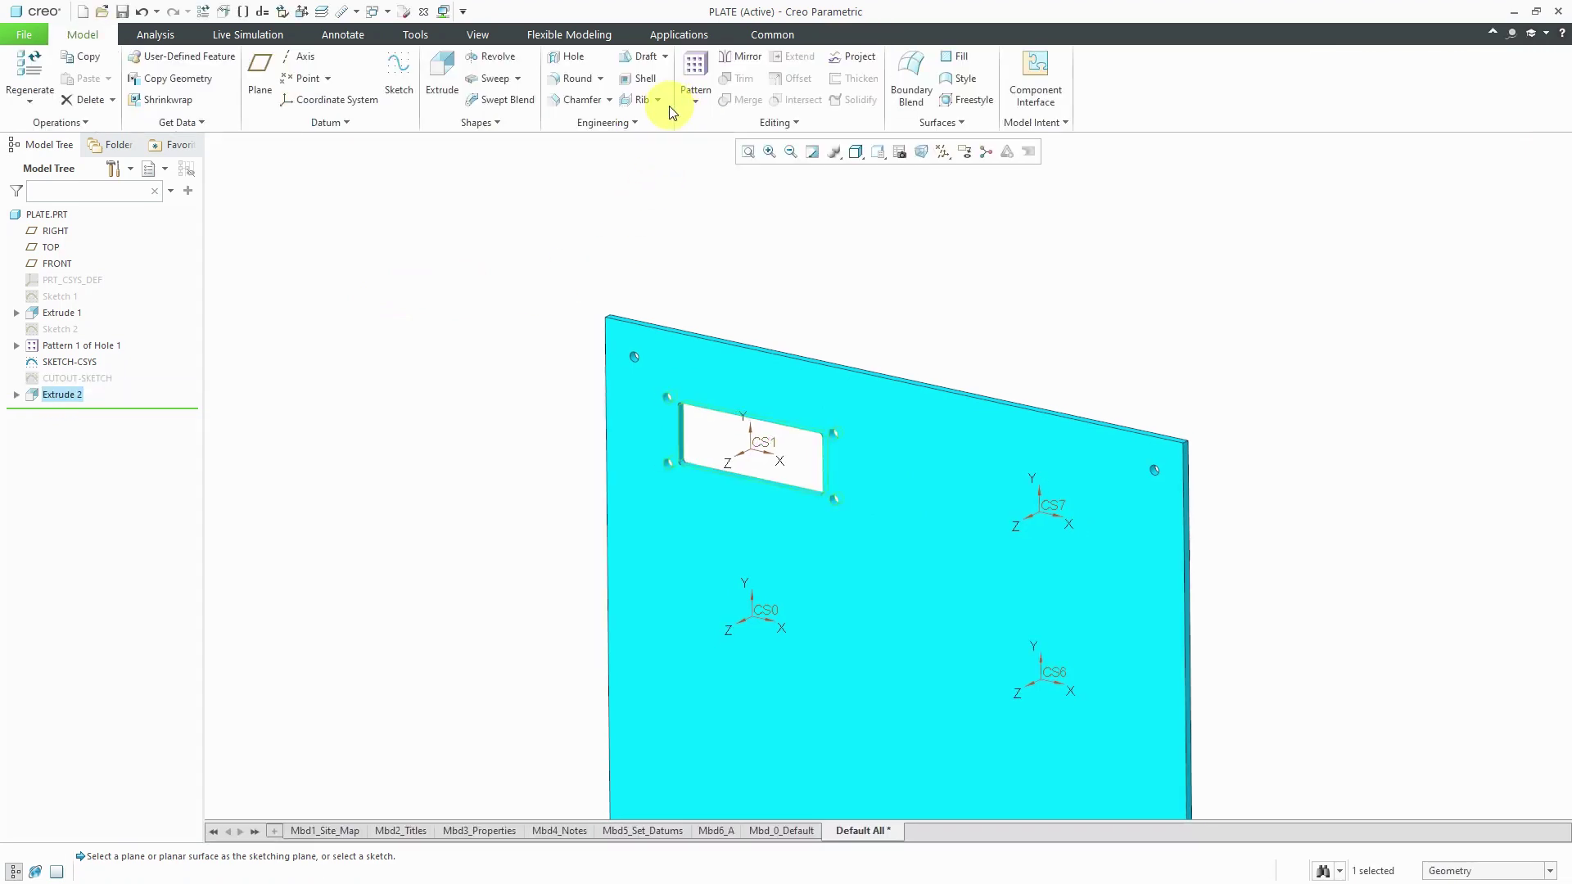
Point-pattern the Extrude 2 cutout onto the eight SKETCH-CSYS coordinate systems
right_click(70, 397)
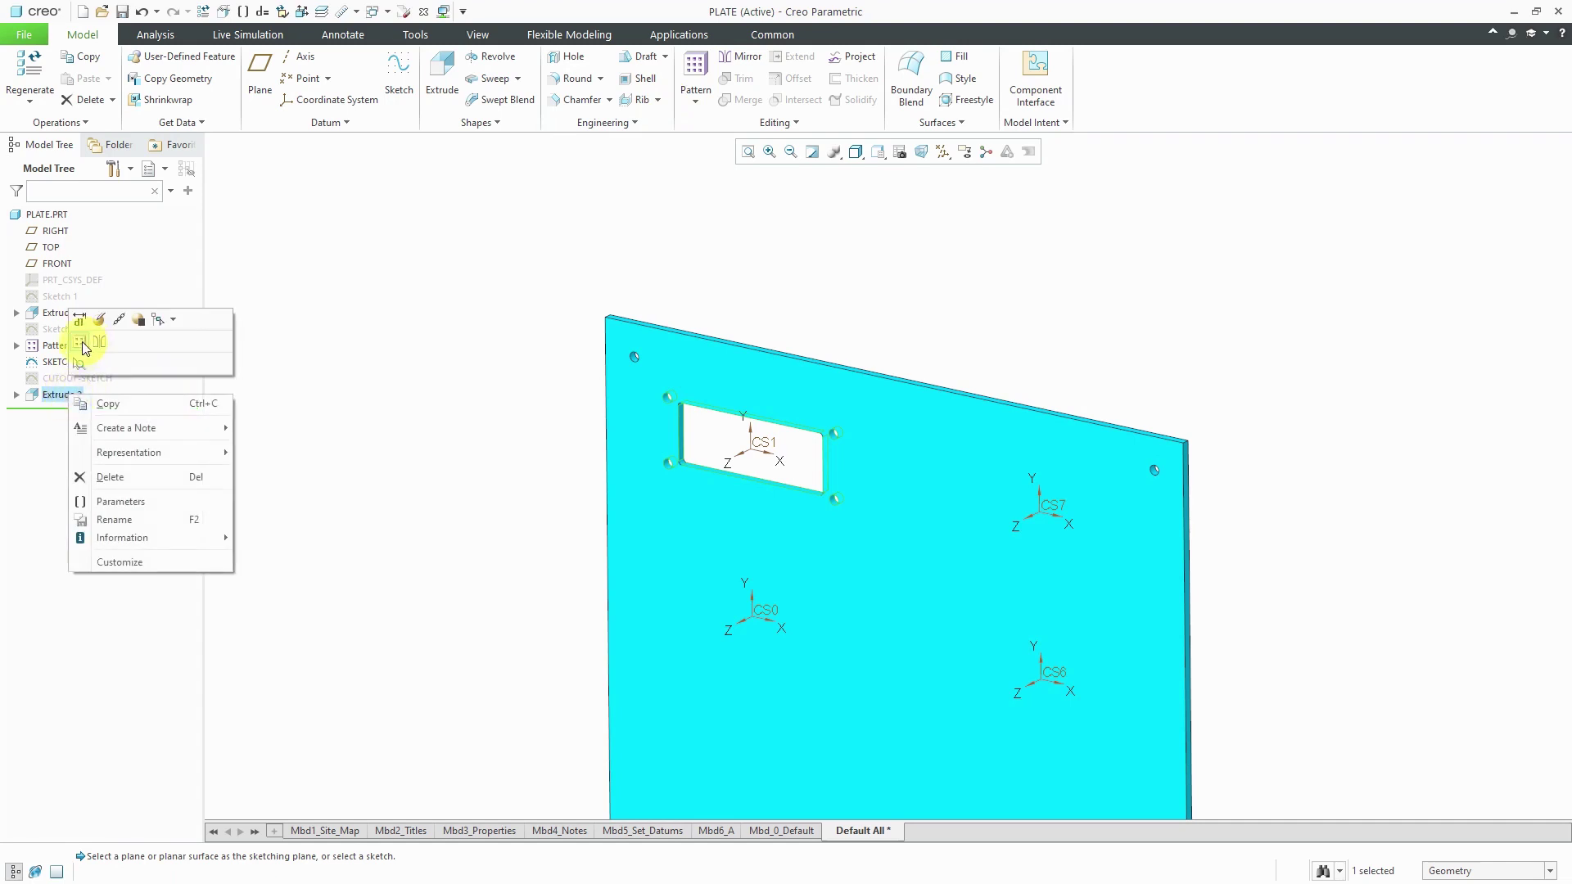
click(81, 342)
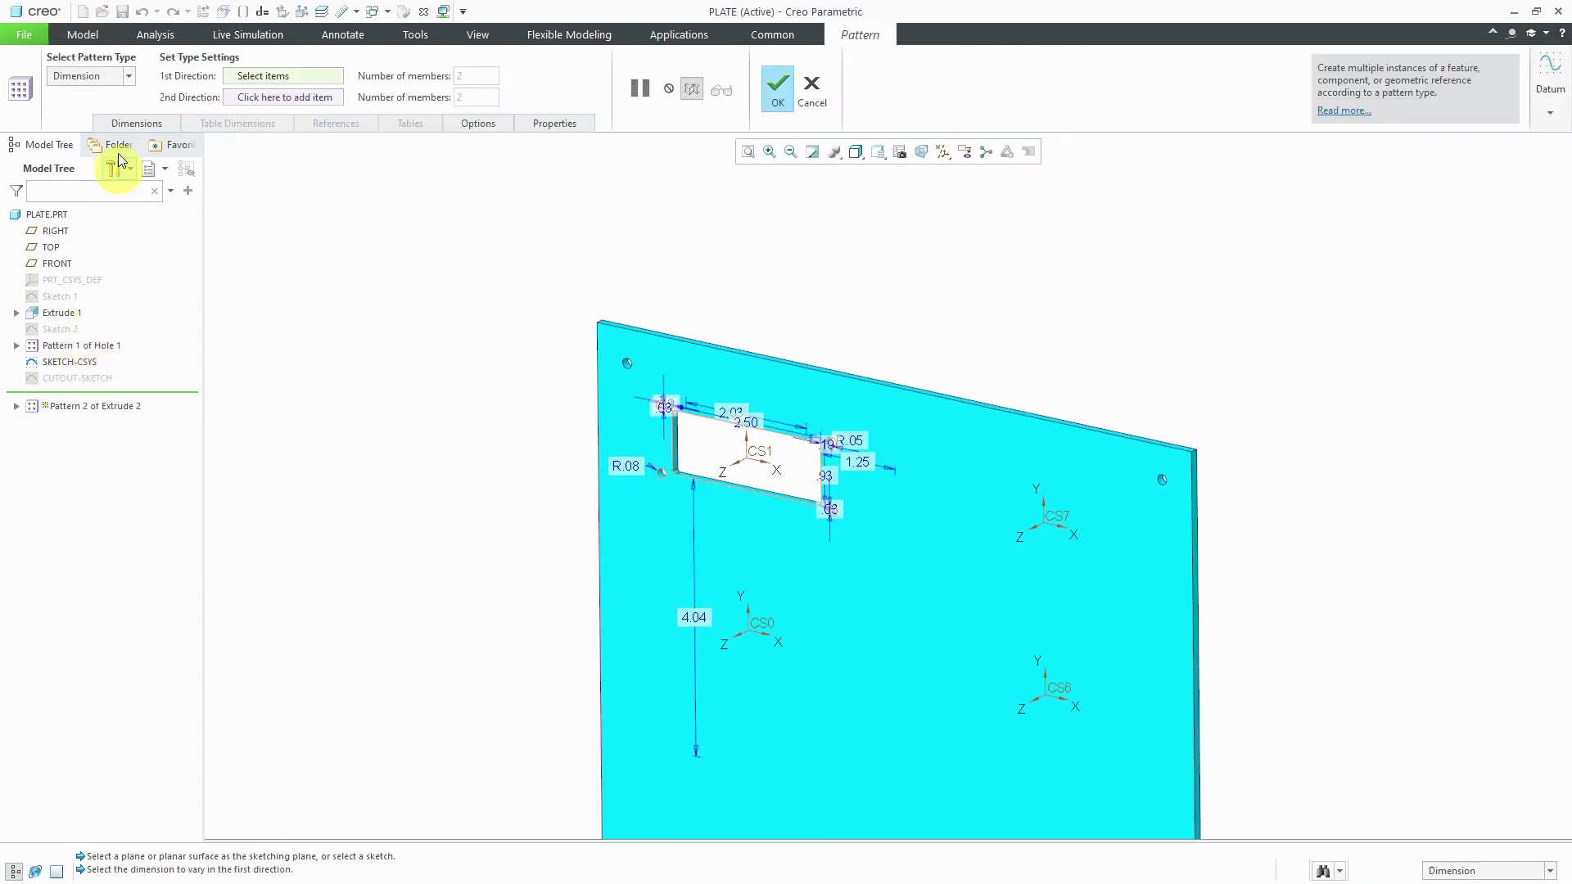
click(131, 77)
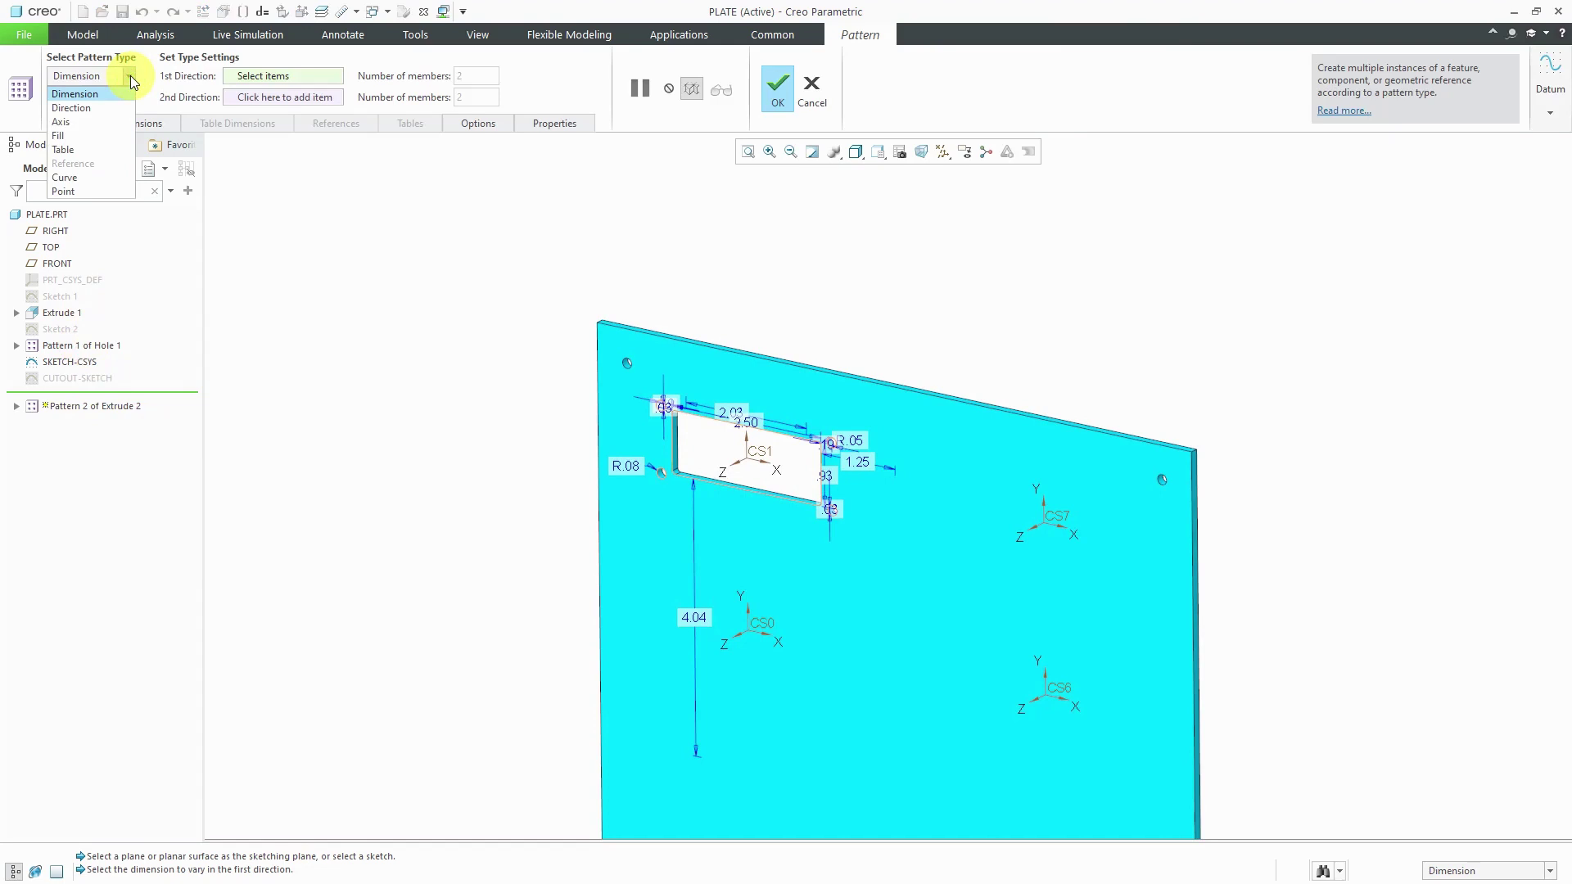
click(80, 192)
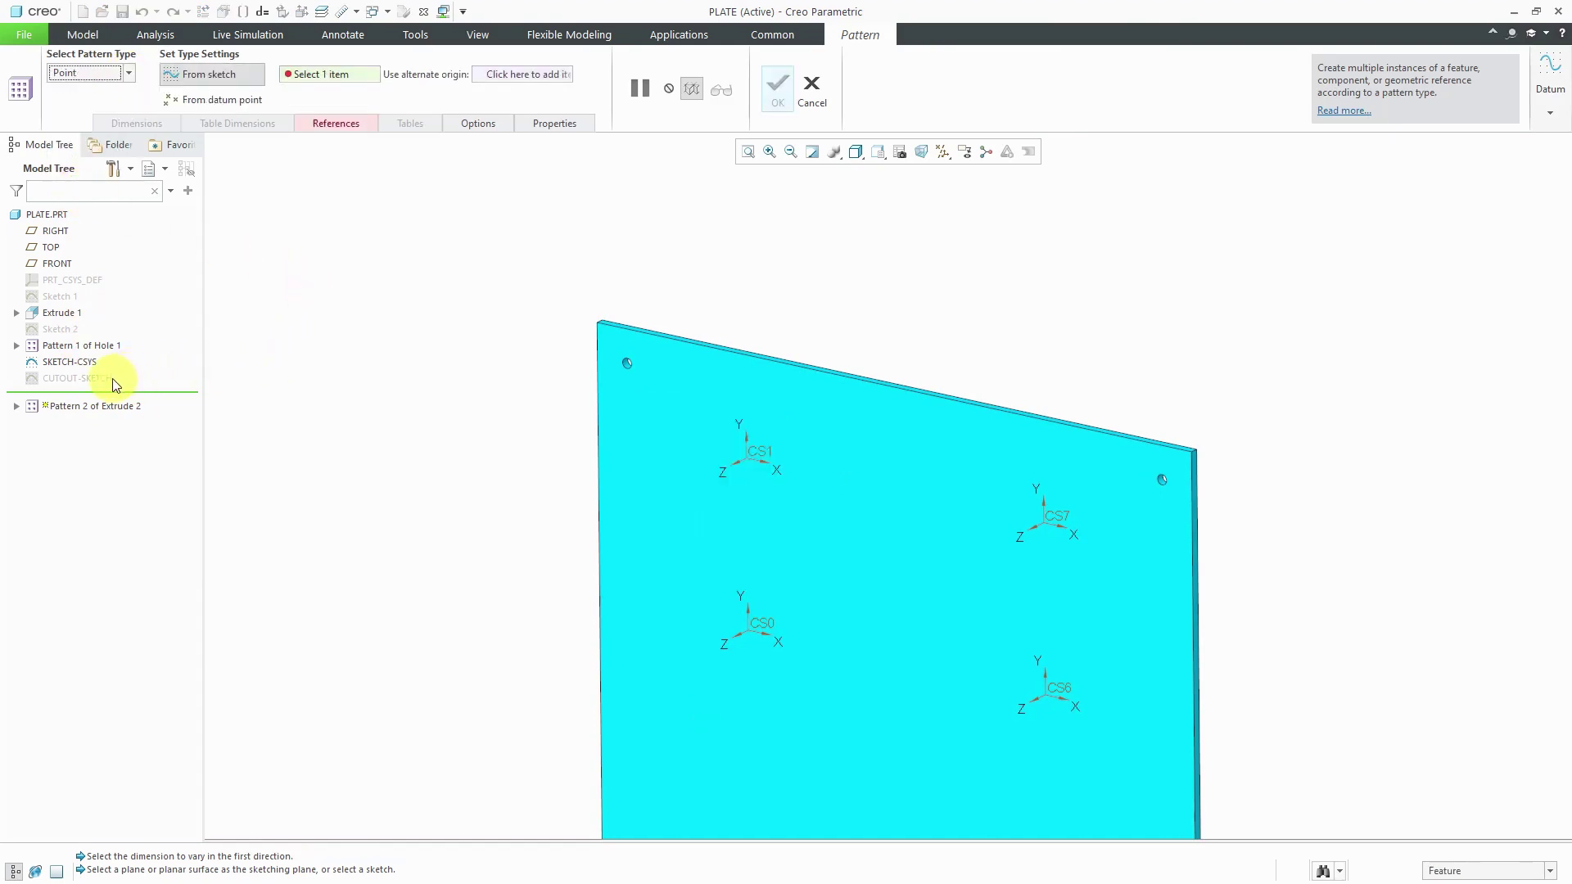
click(90, 363)
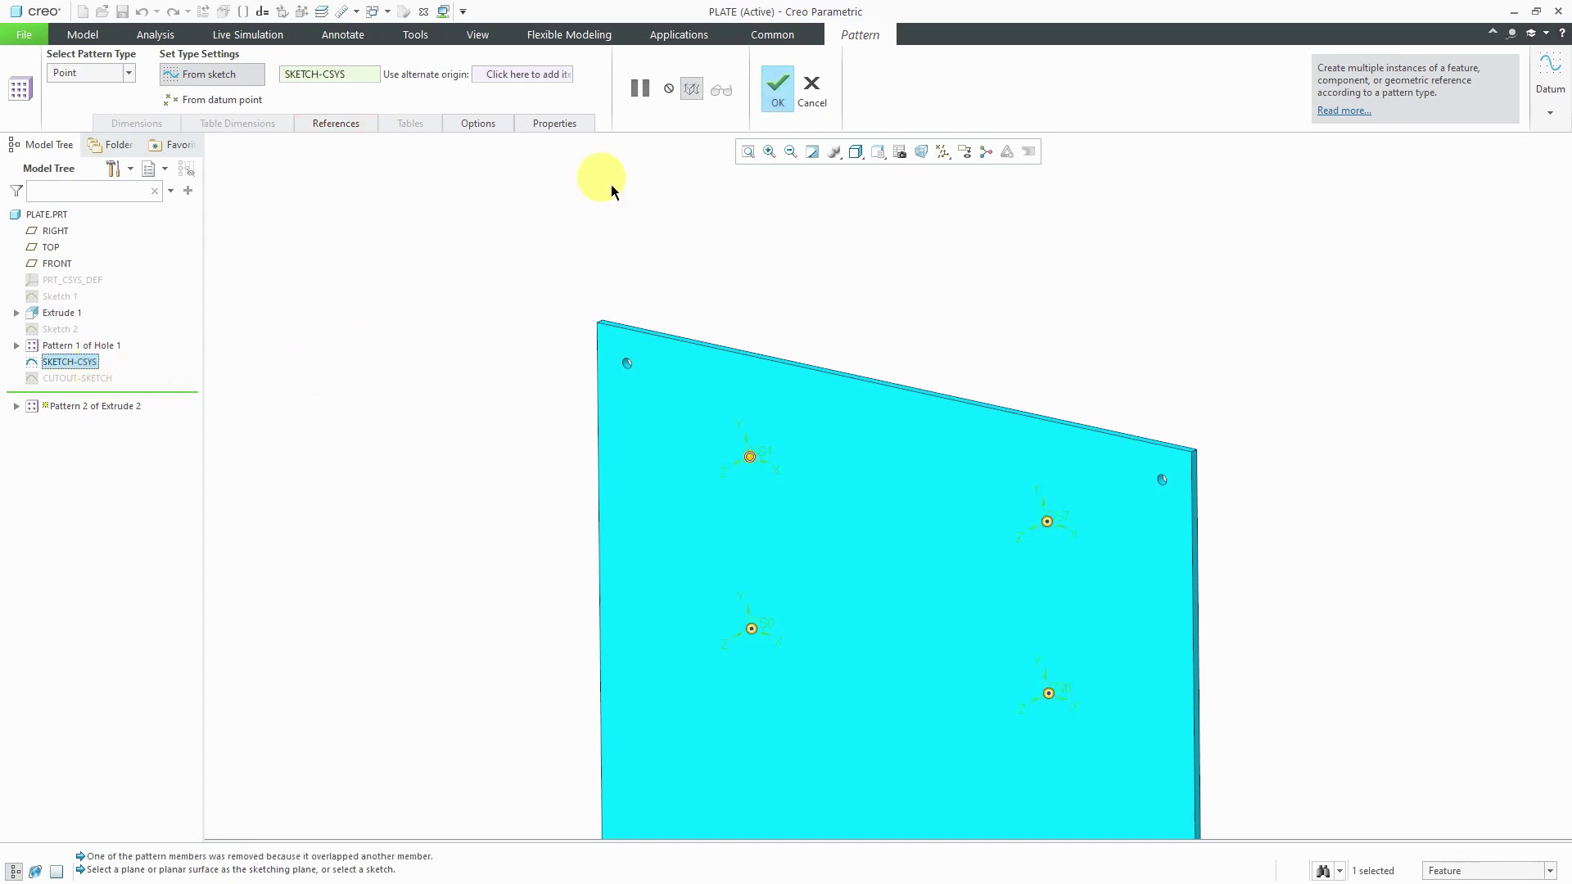
scroll(667, 251, down, 3)
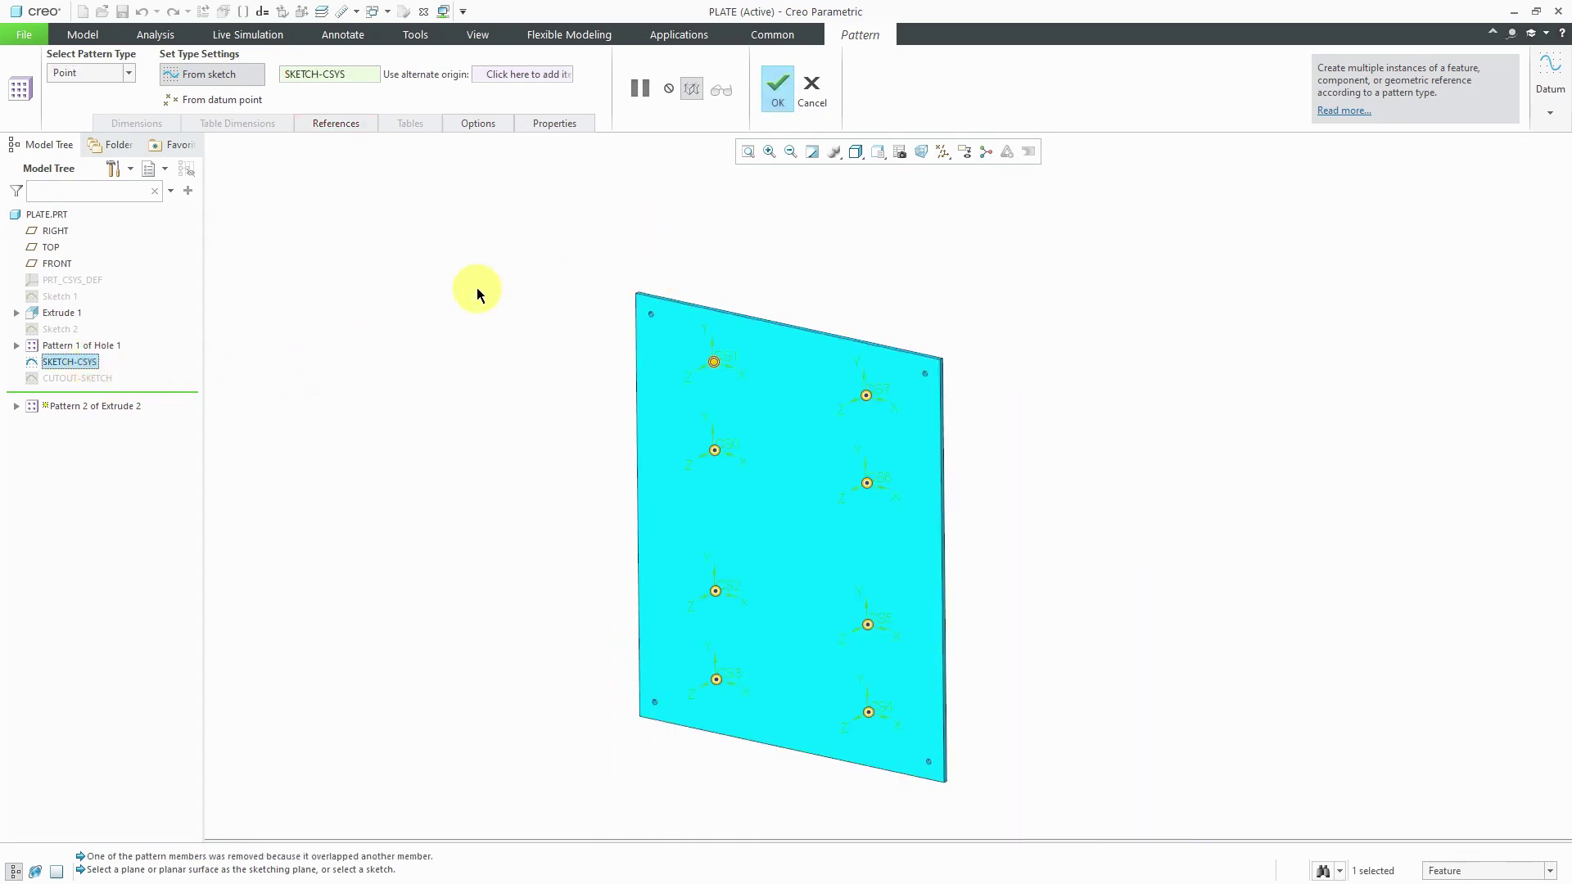
click(781, 98)
mouse_move(743, 190)
middle_down()
mouse_move(729, 228)
mouse_move(779, 274)
mouse_move(749, 258)
middle_up()
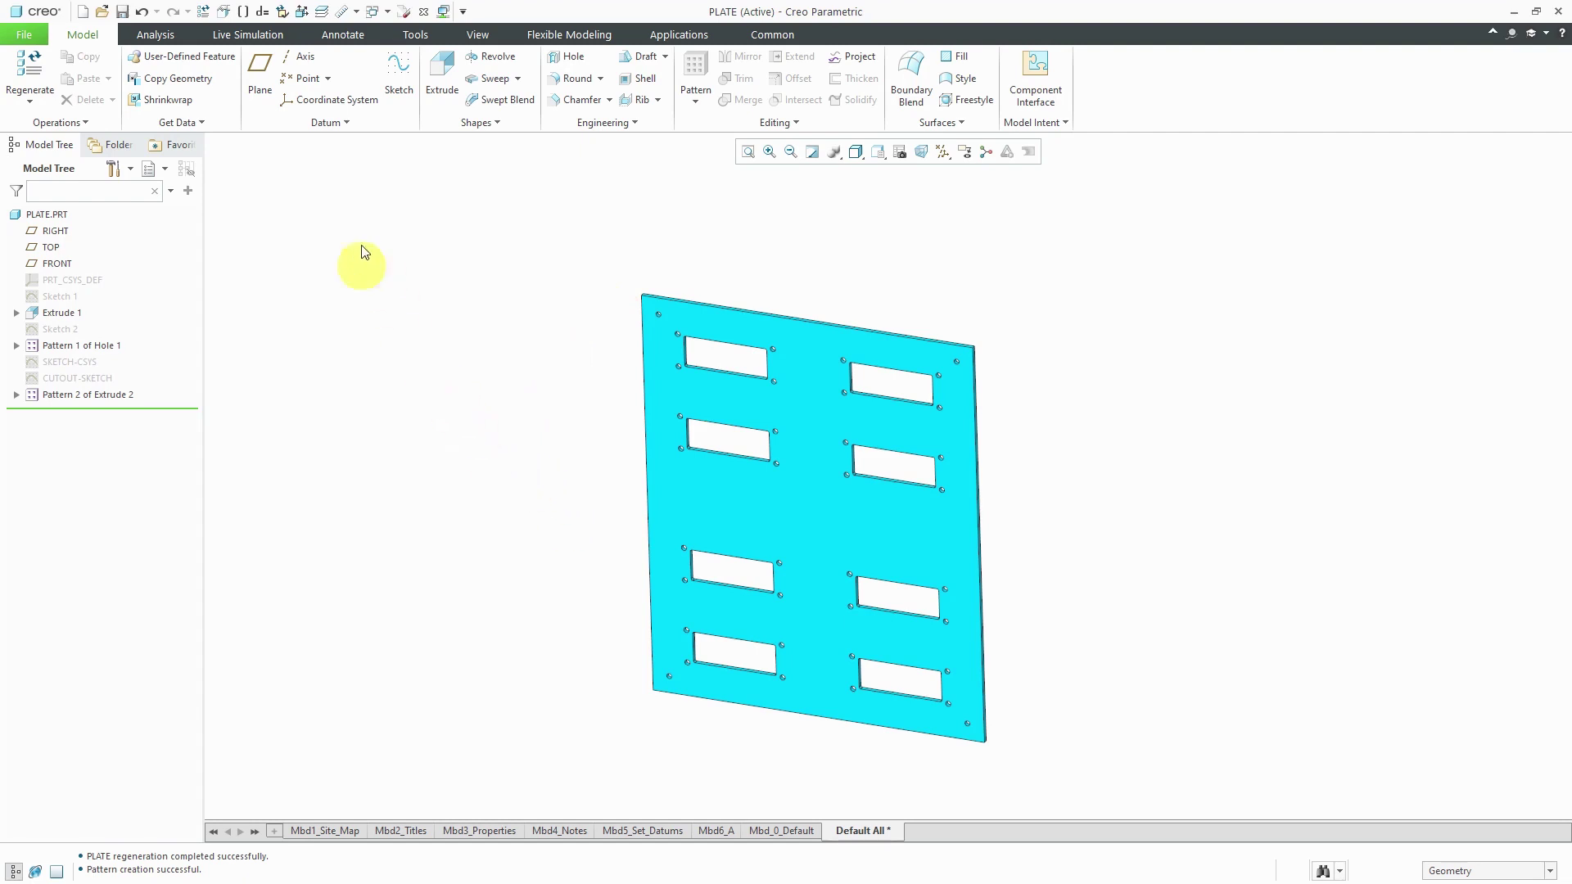
Create a new assembly named CONNECTOR-PANEL
click(83, 12)
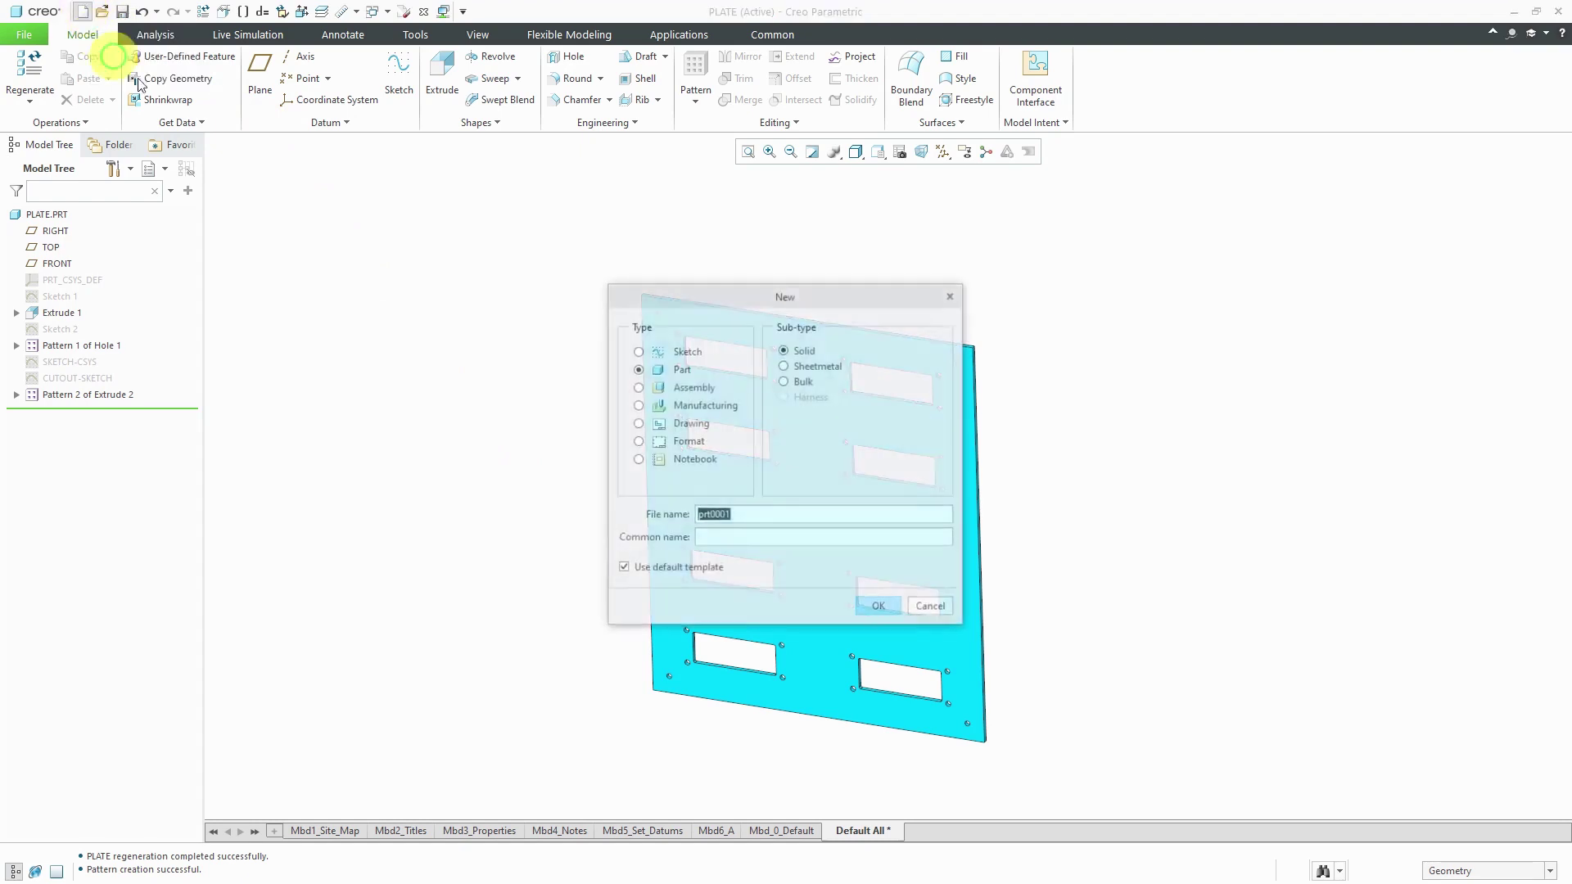
click(692, 388)
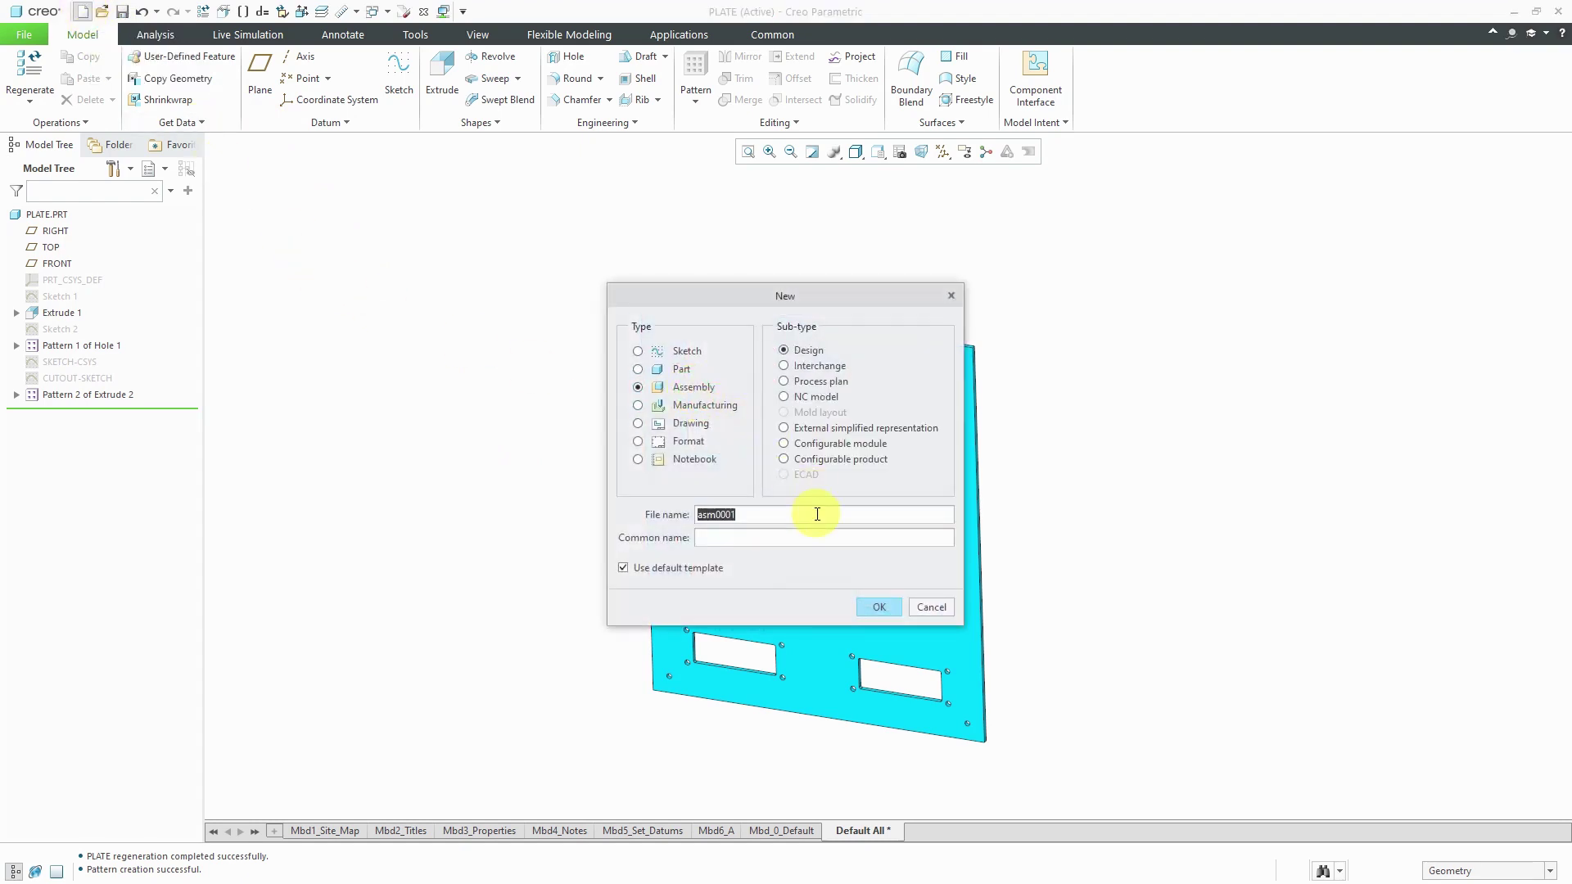
text(connector-panel)
click(878, 608)
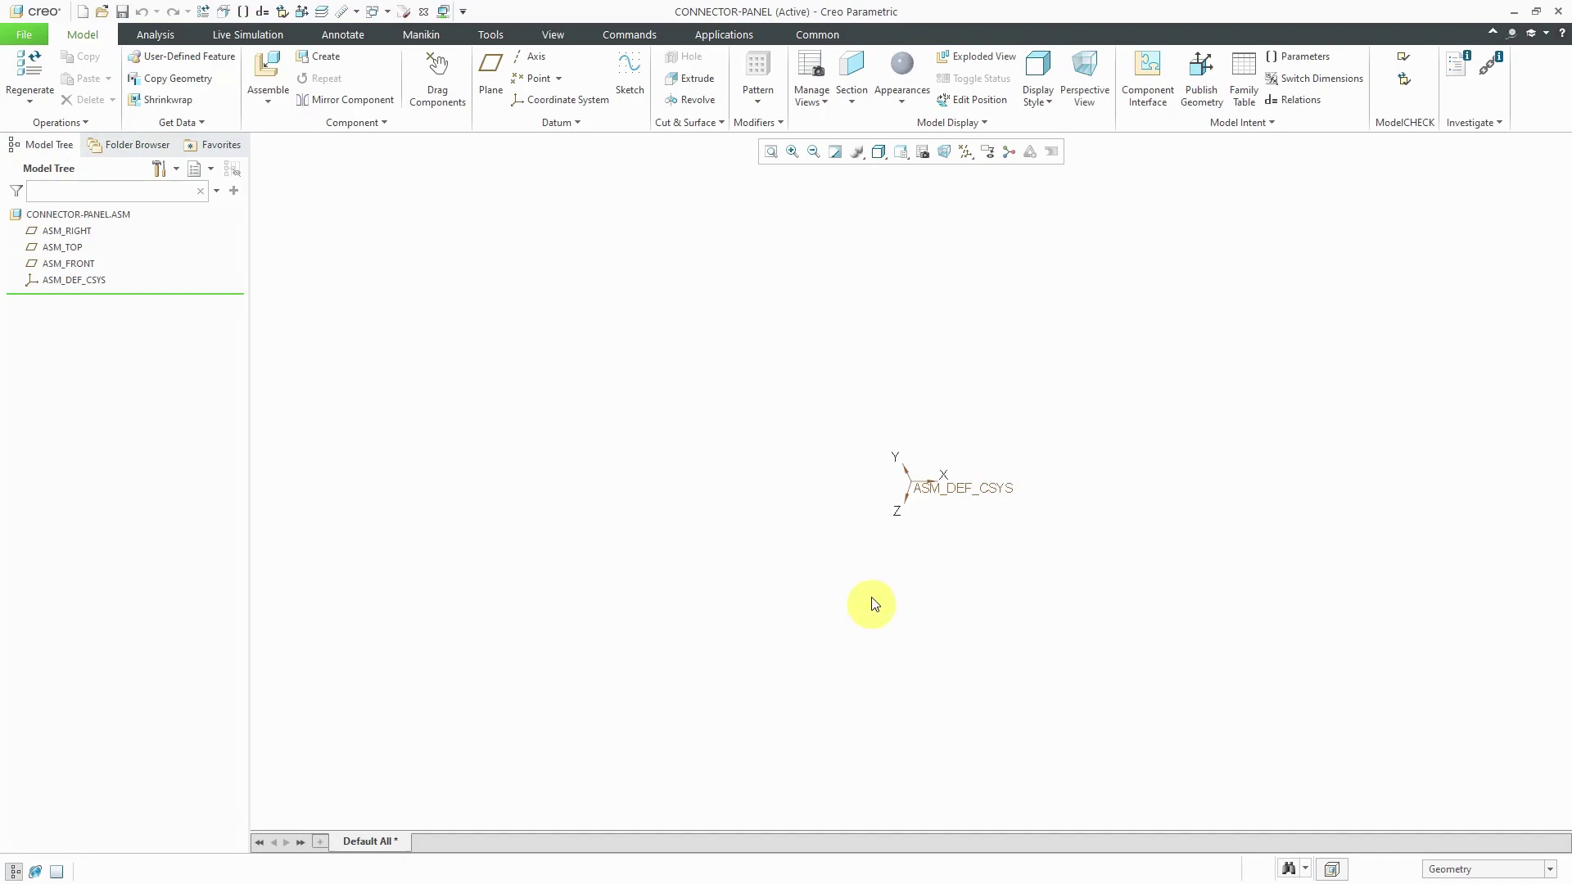
Assemble plate.prt from session with a Default constraint
click(270, 78)
click(538, 360)
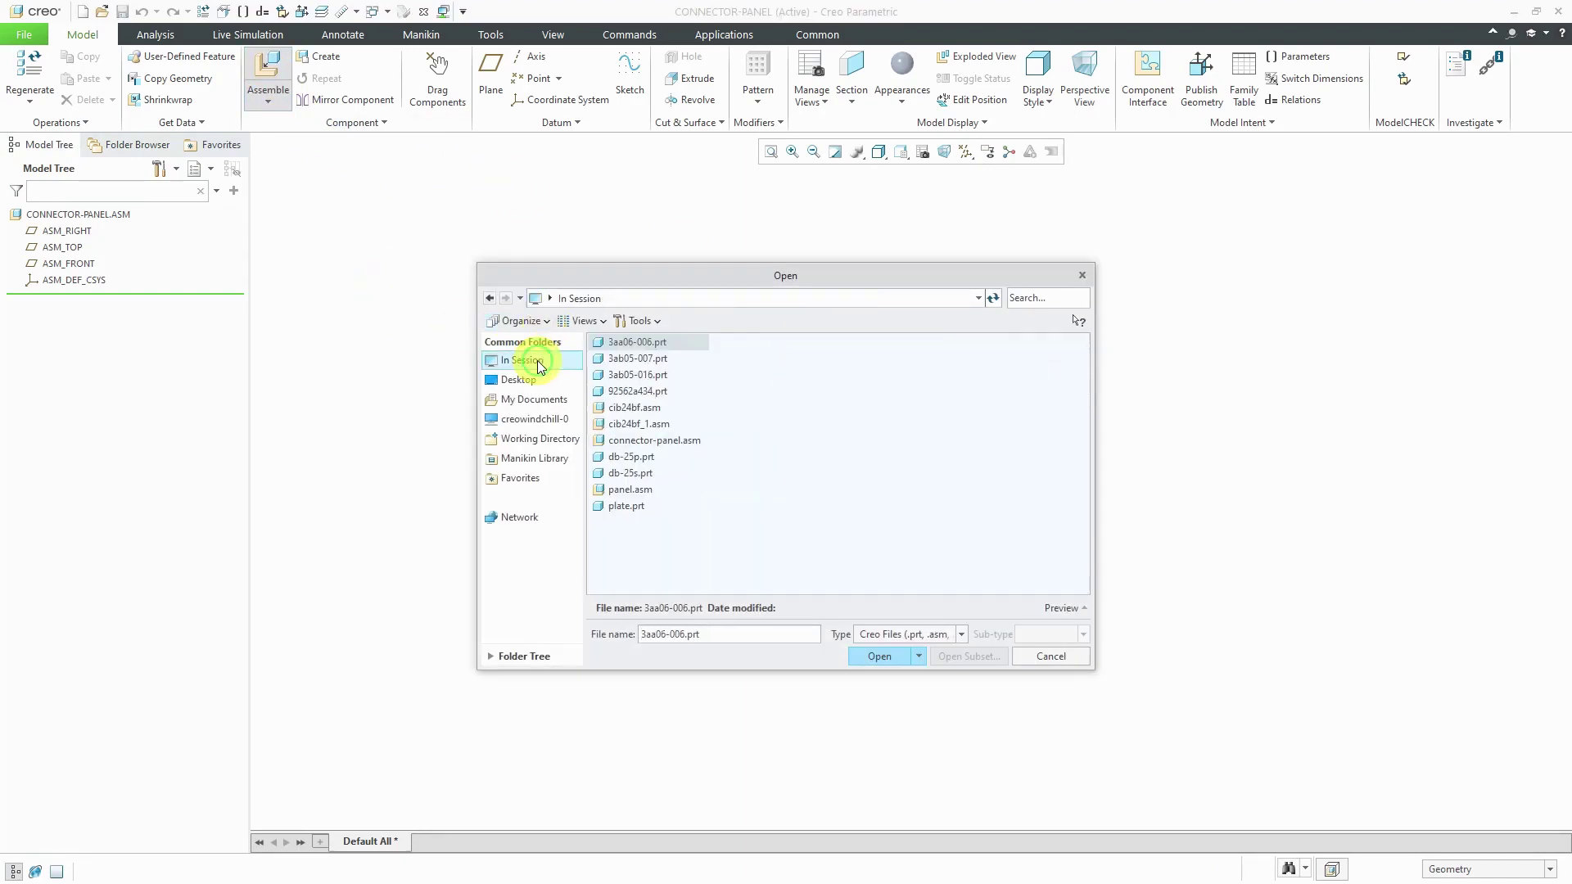
double_click(644, 506)
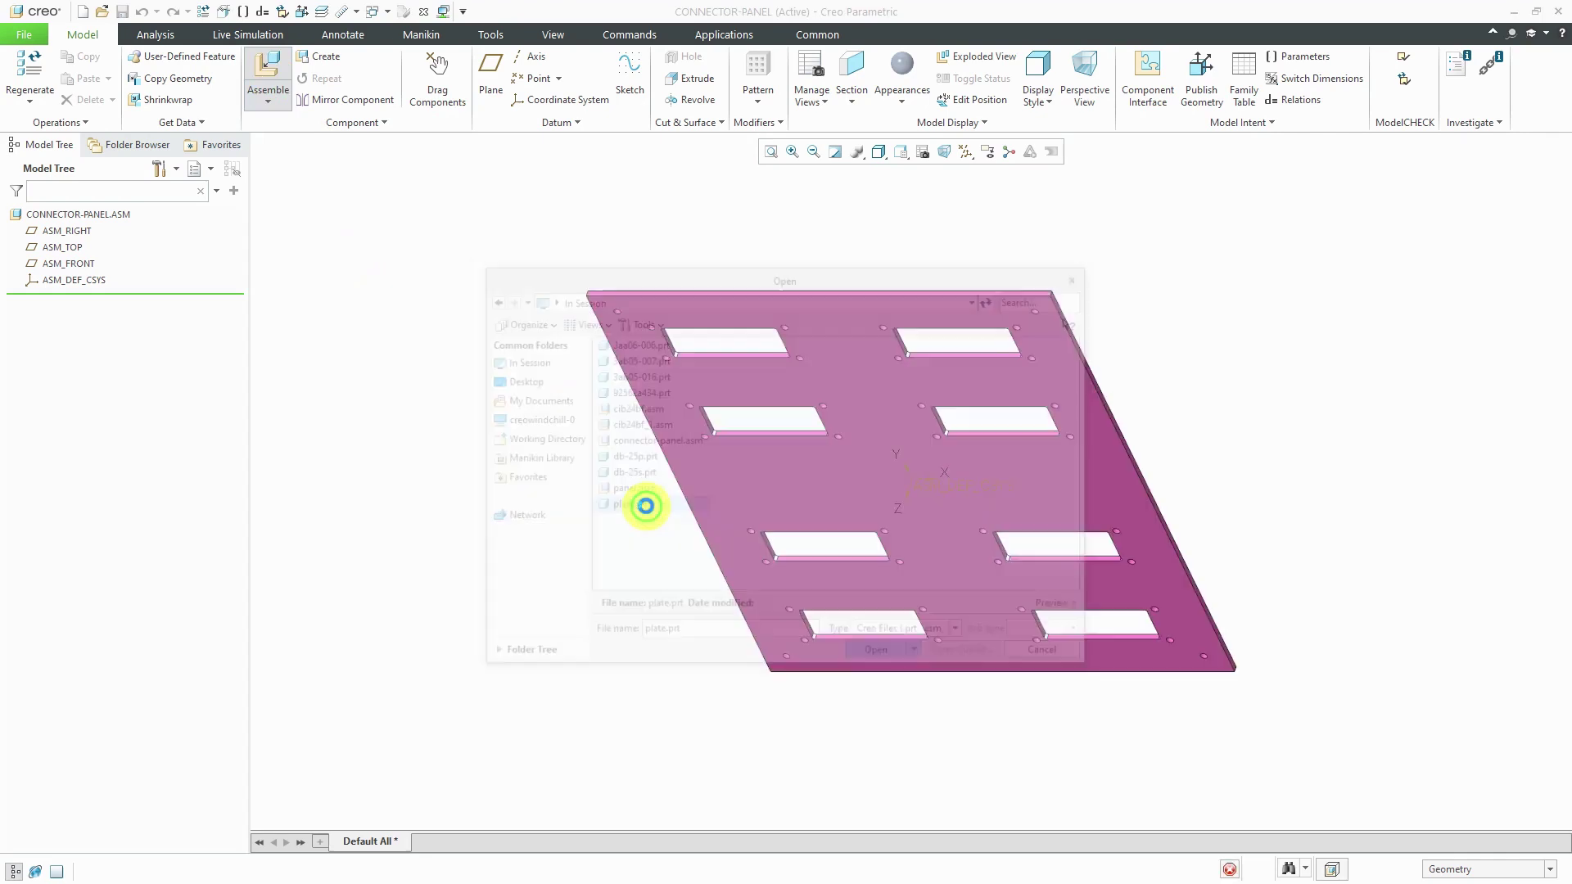
click(887, 532)
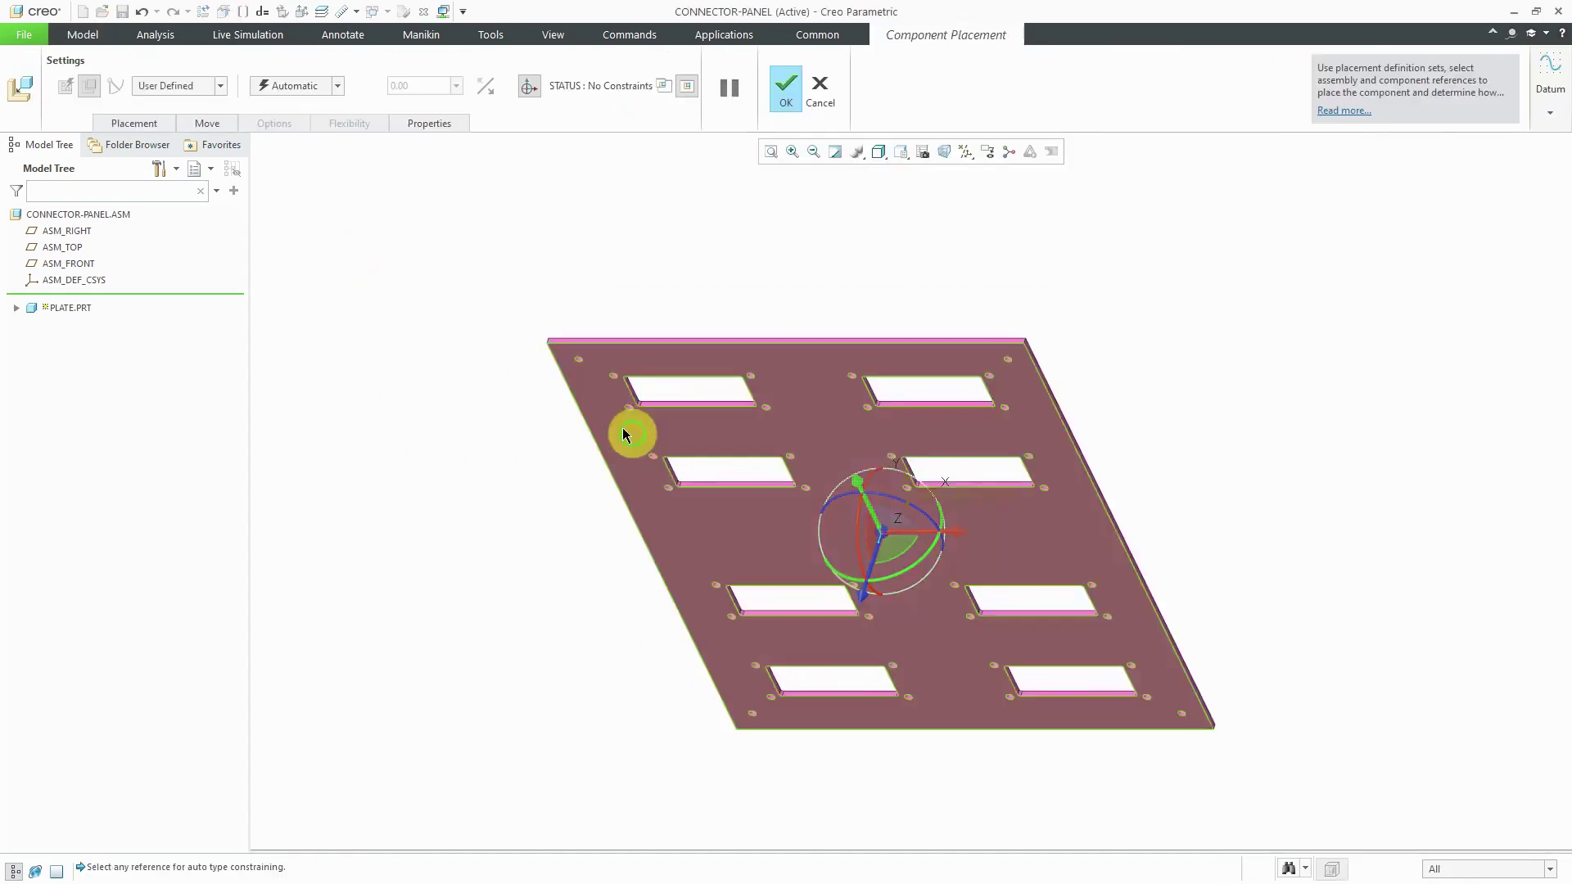
right_click(425, 330)
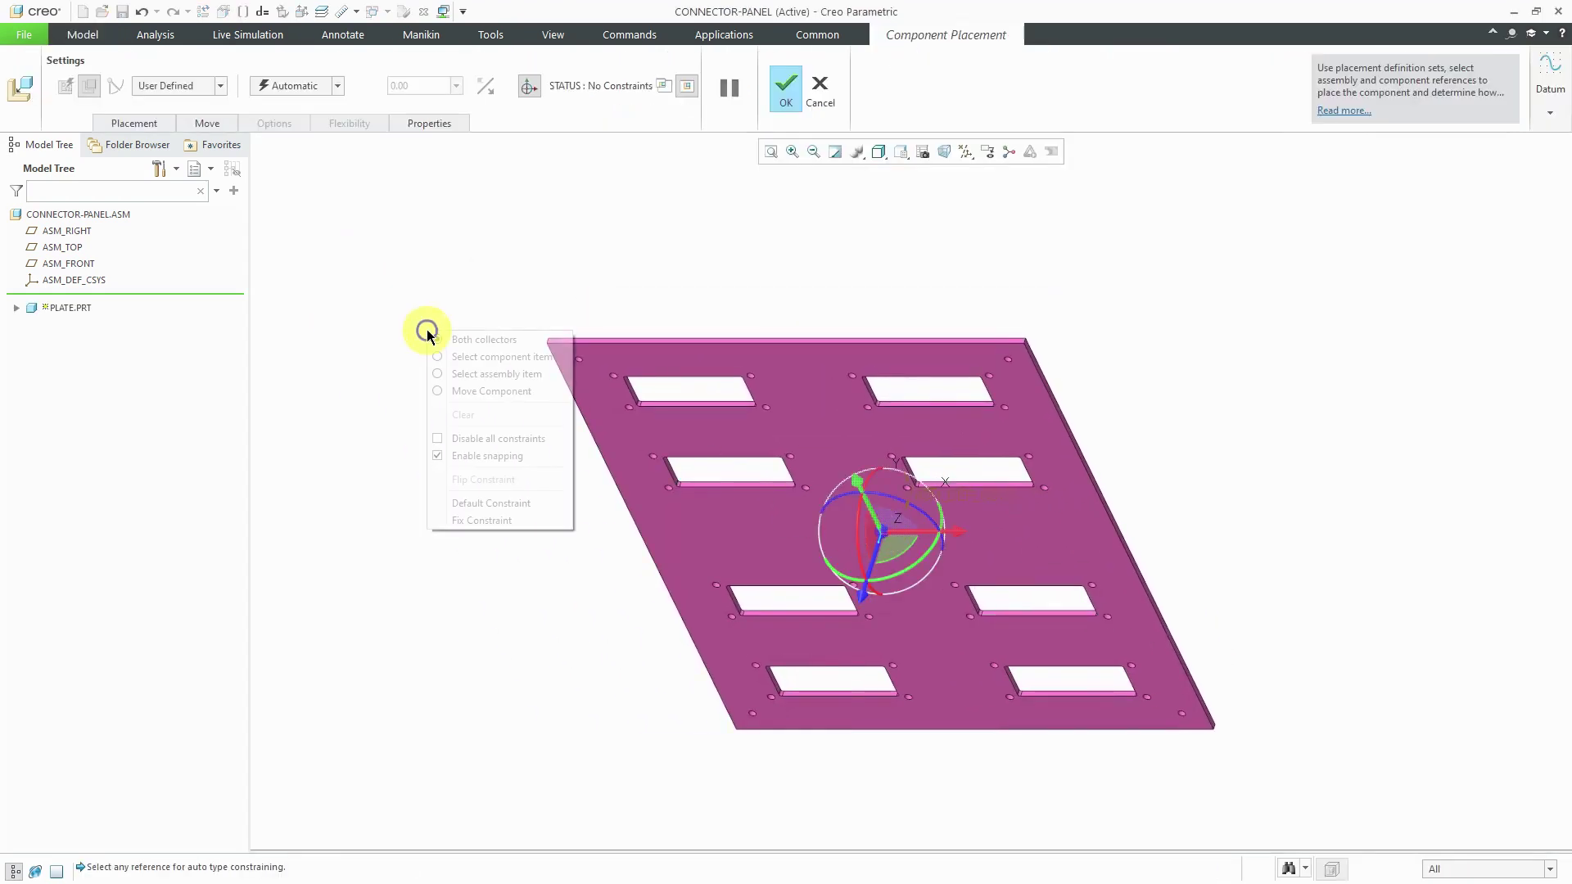
click(488, 505)
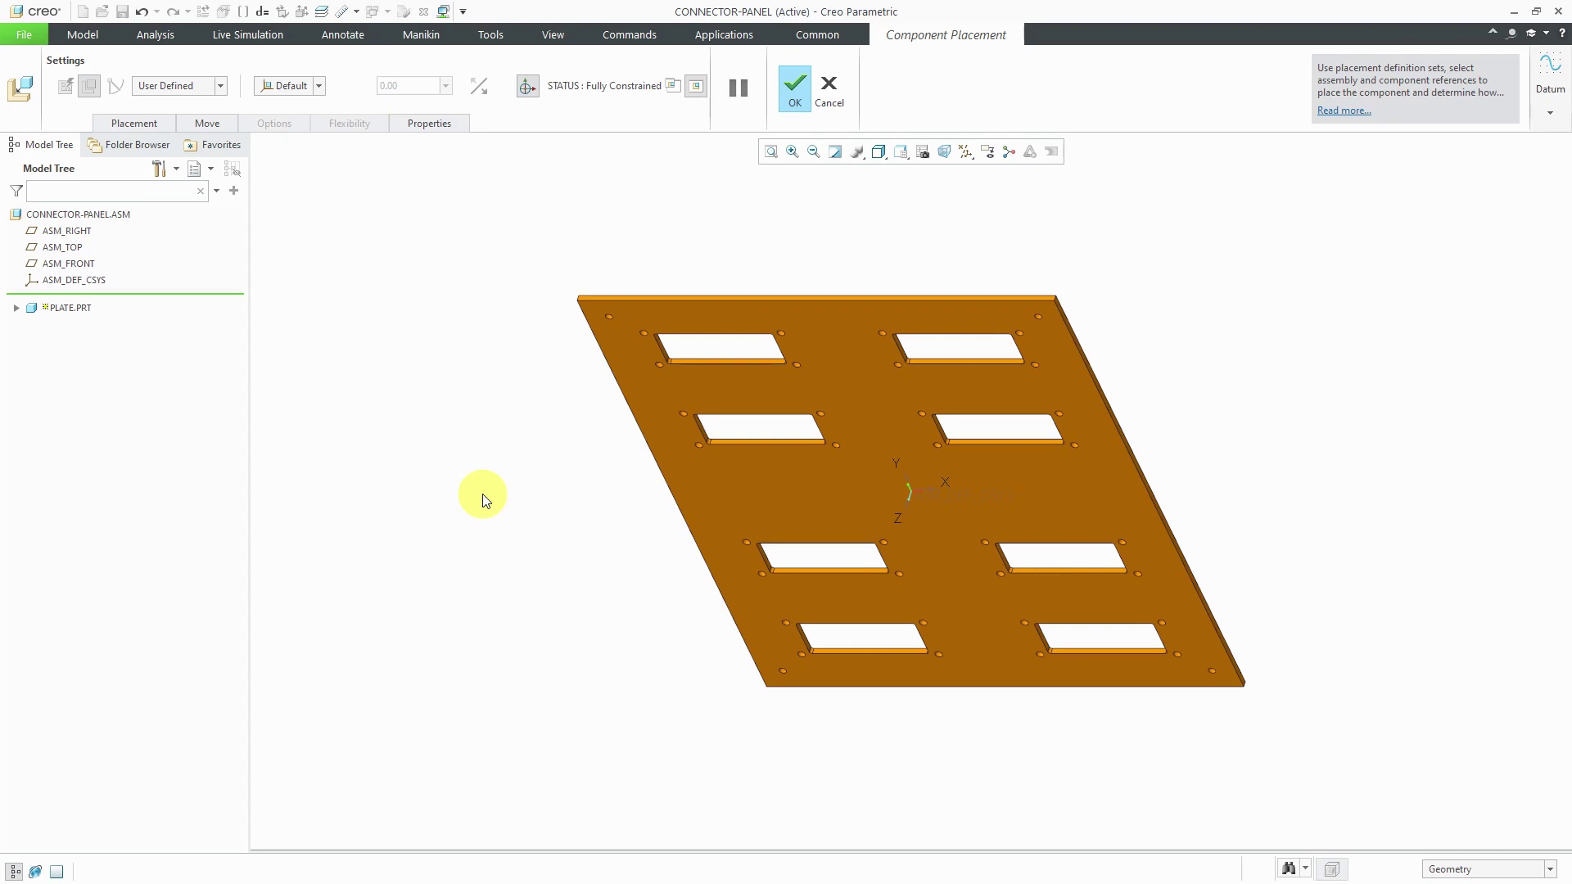
middle_click(486, 500)
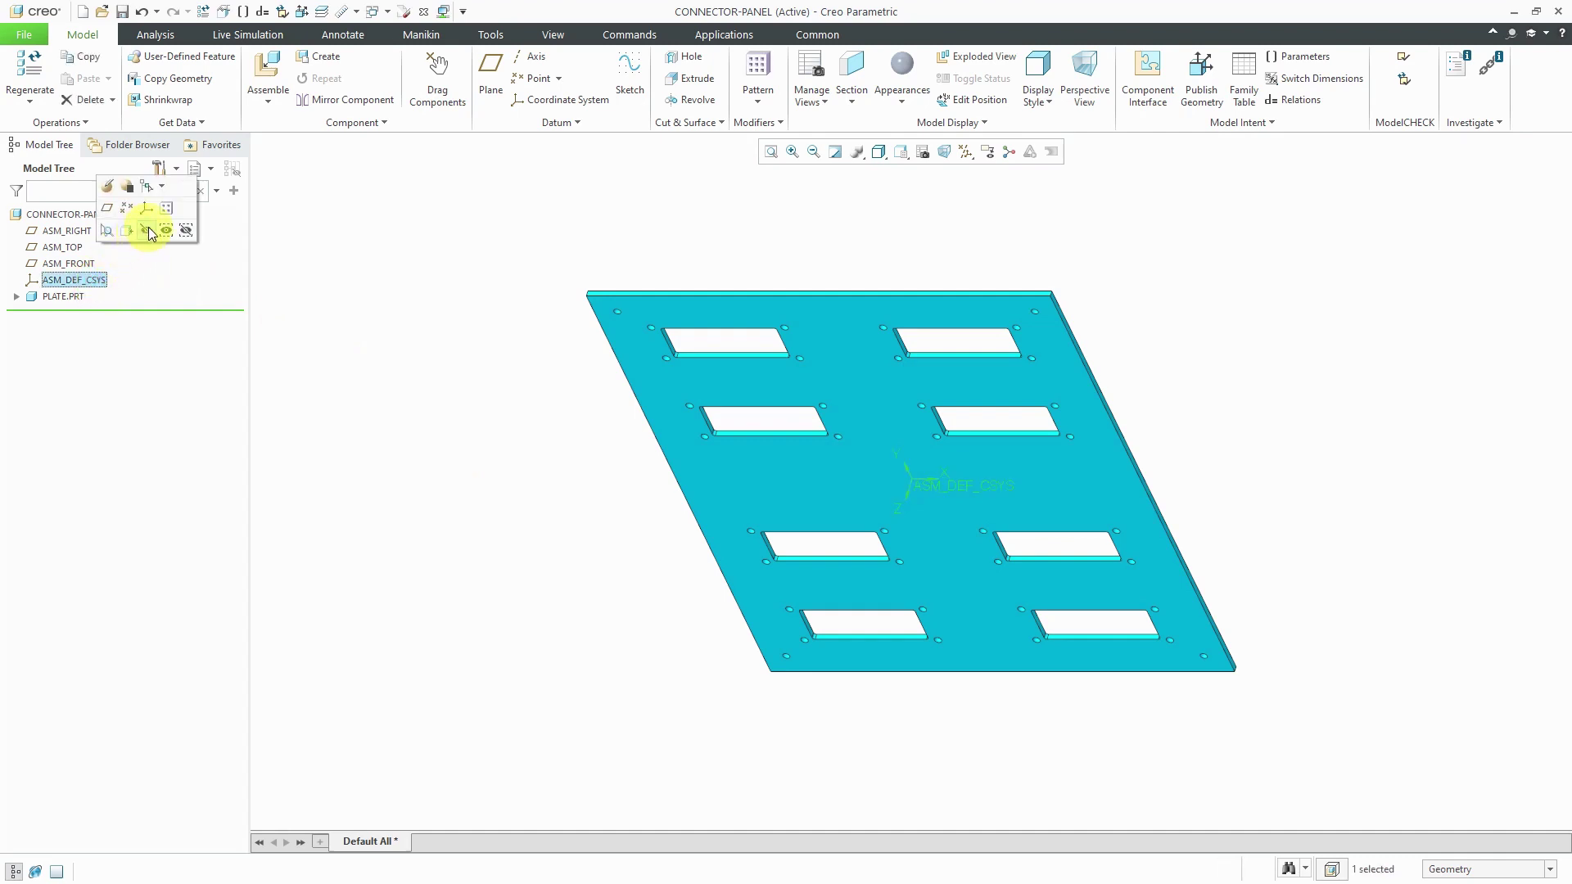
Hide ASM_DEF_CSYS, show PLATE.PRT's SKETCH-CSYS, and expand Pattern 2 of Extrude 2
click(149, 228)
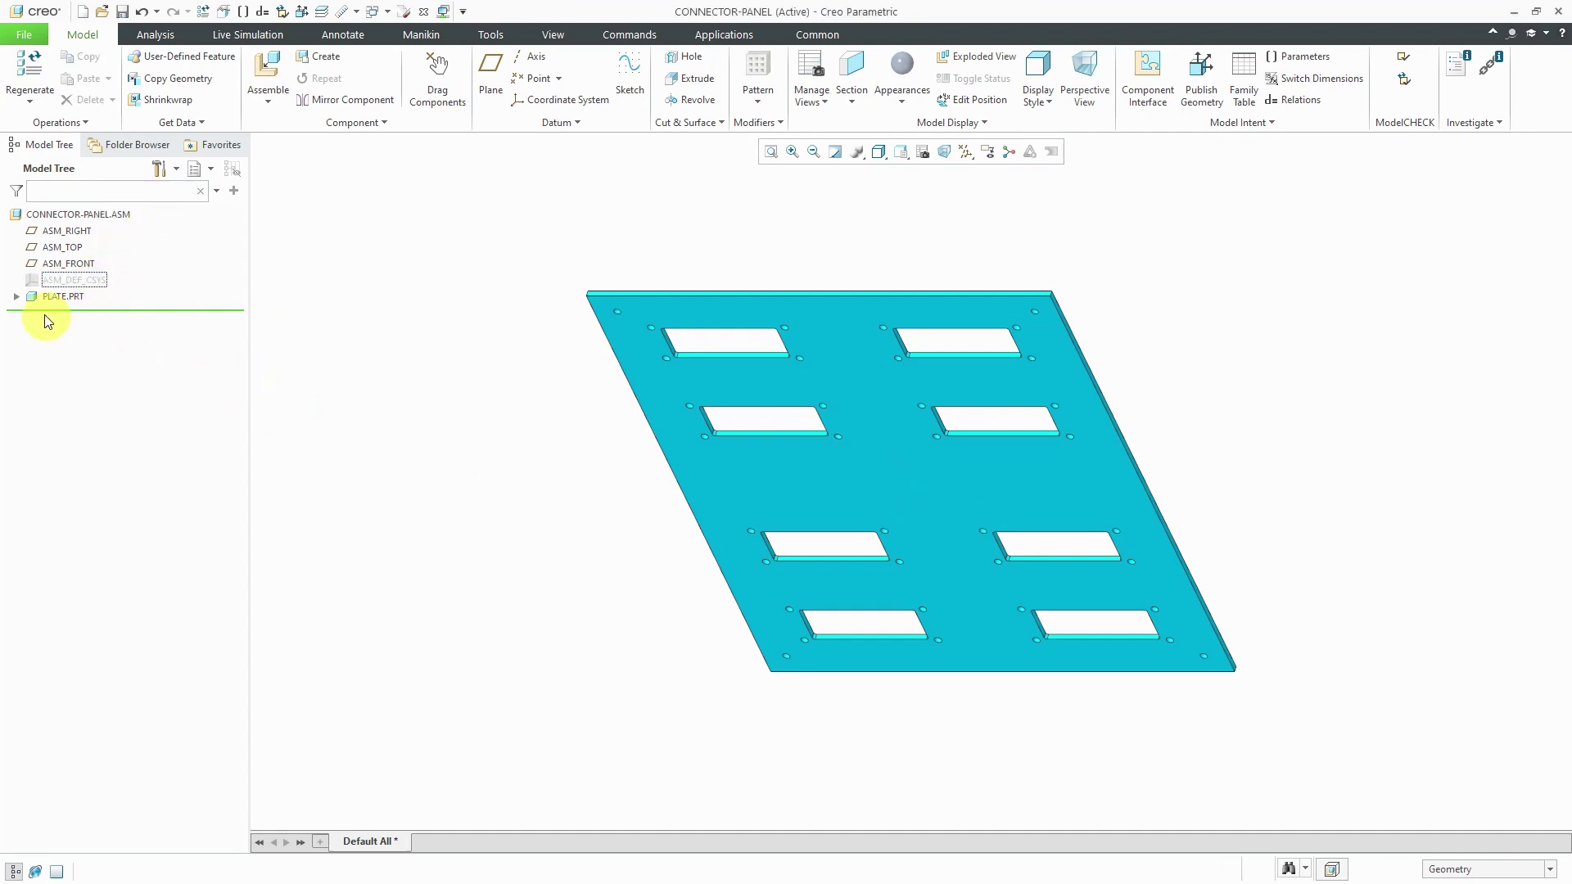
click(18, 297)
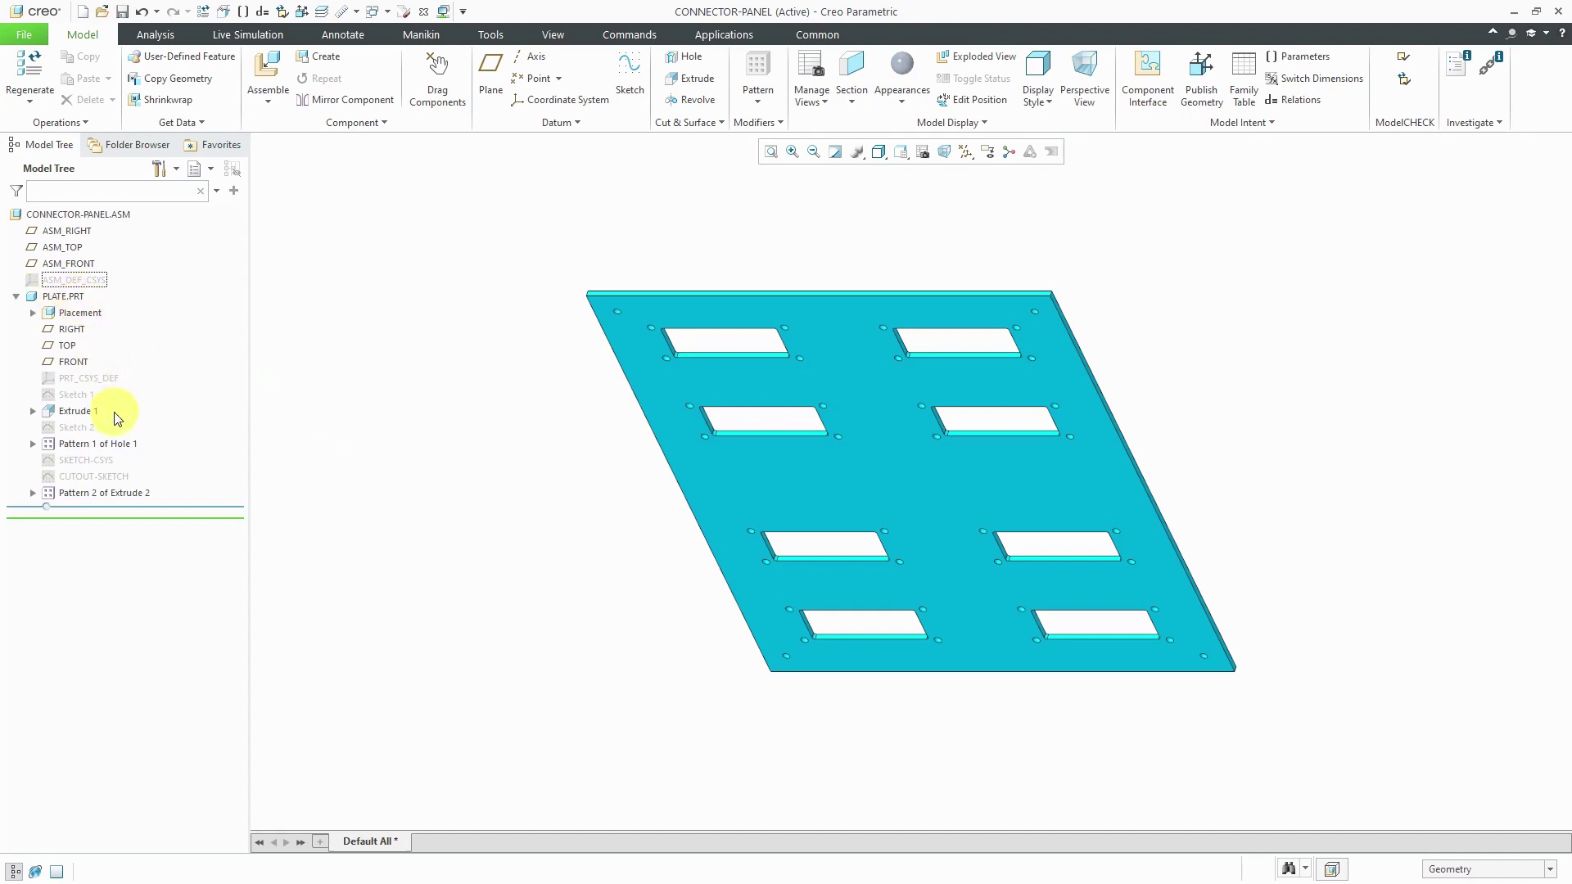
click(90, 461)
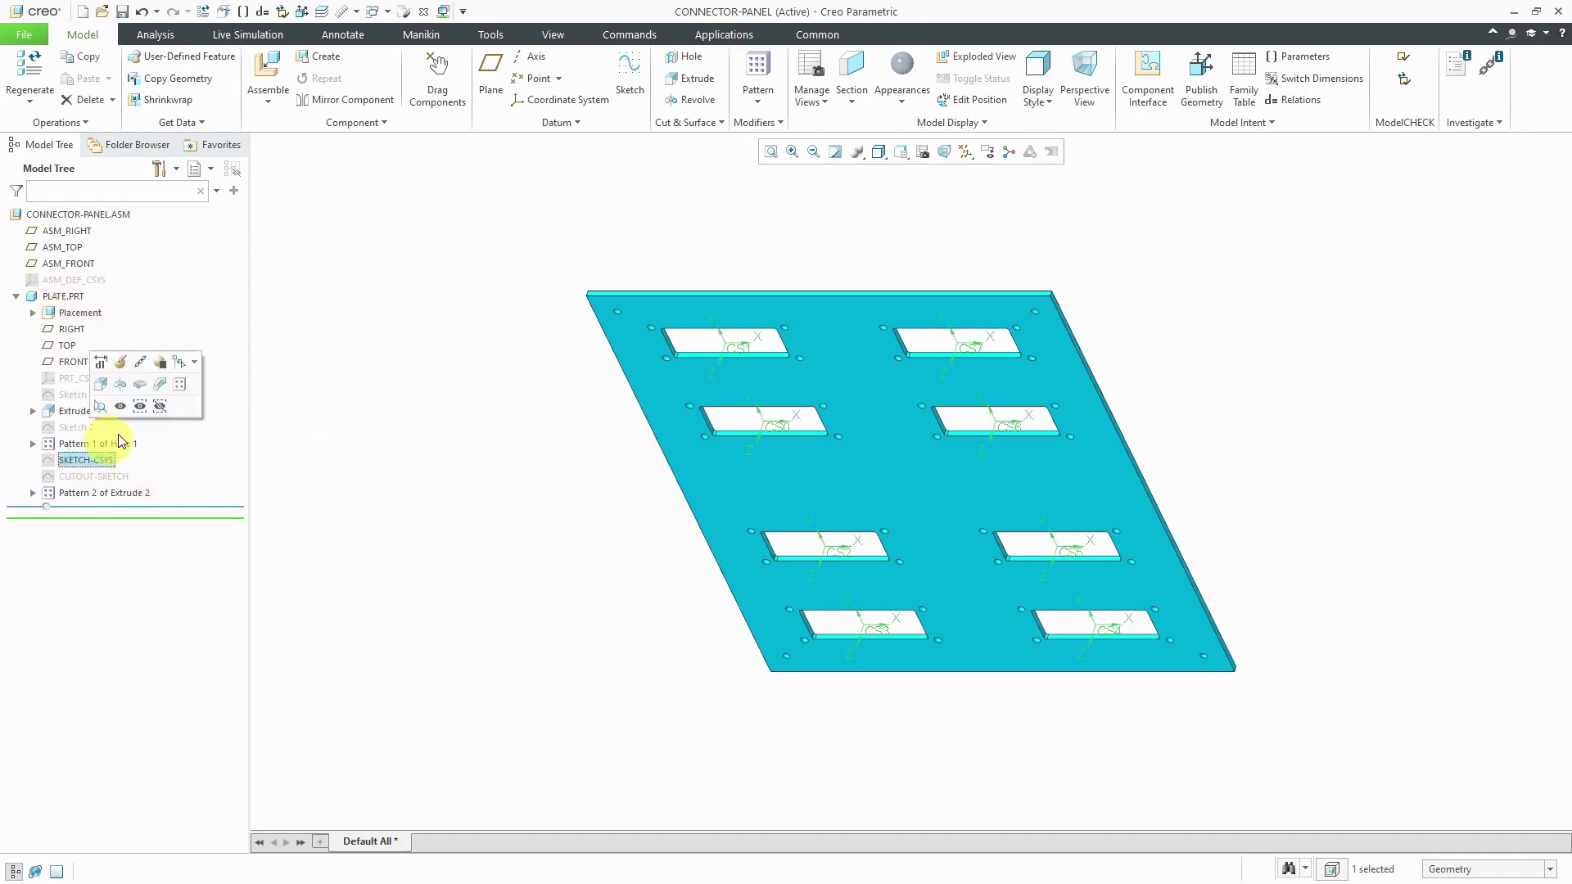
click(120, 407)
click(353, 492)
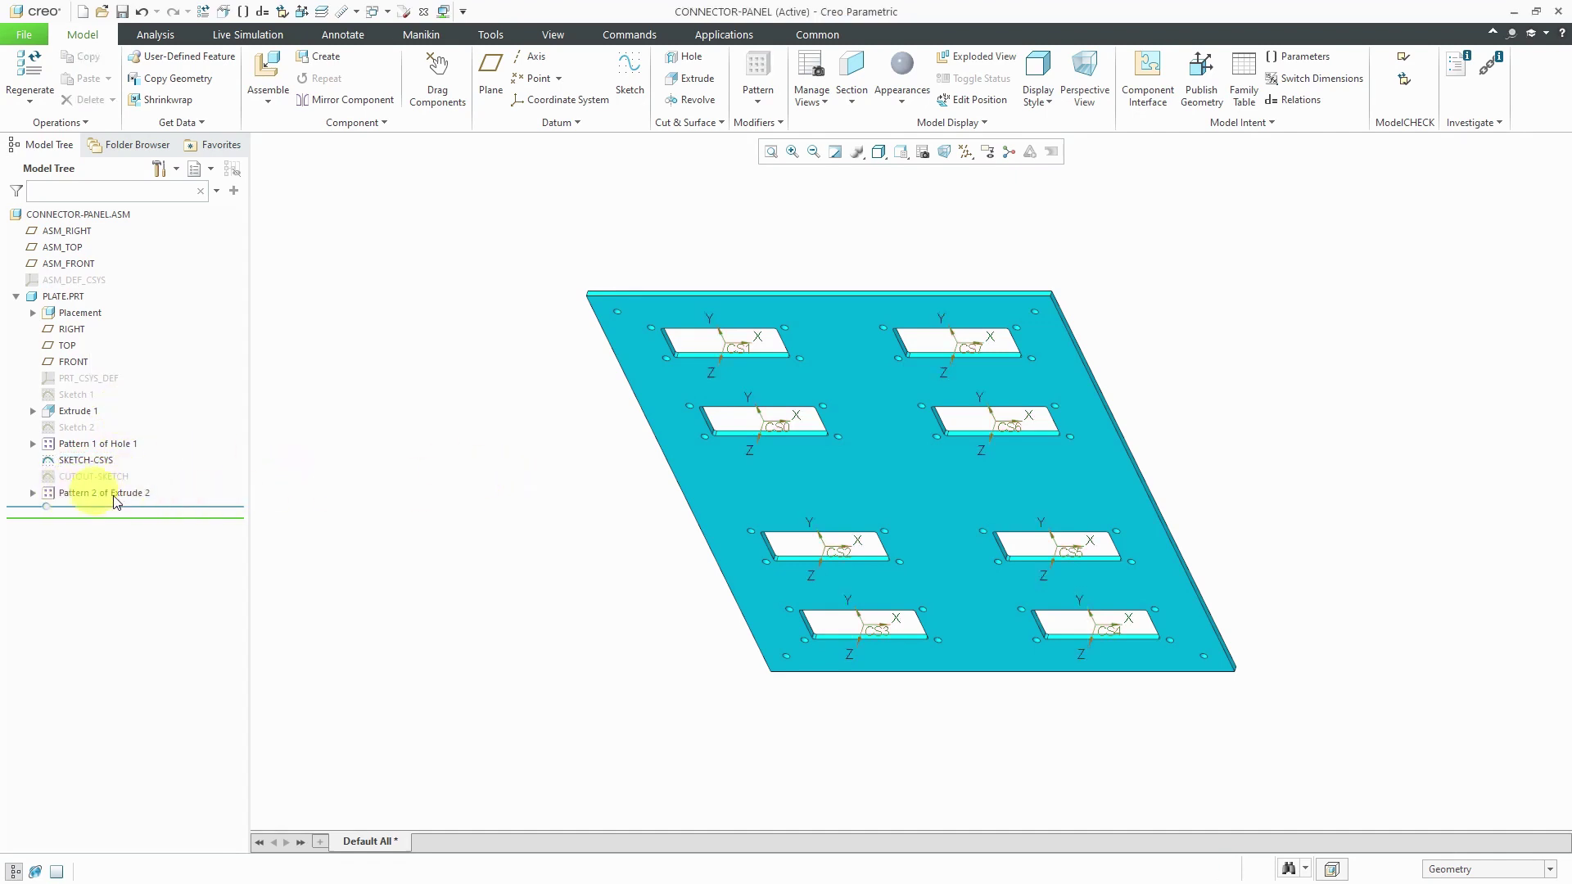
click(33, 494)
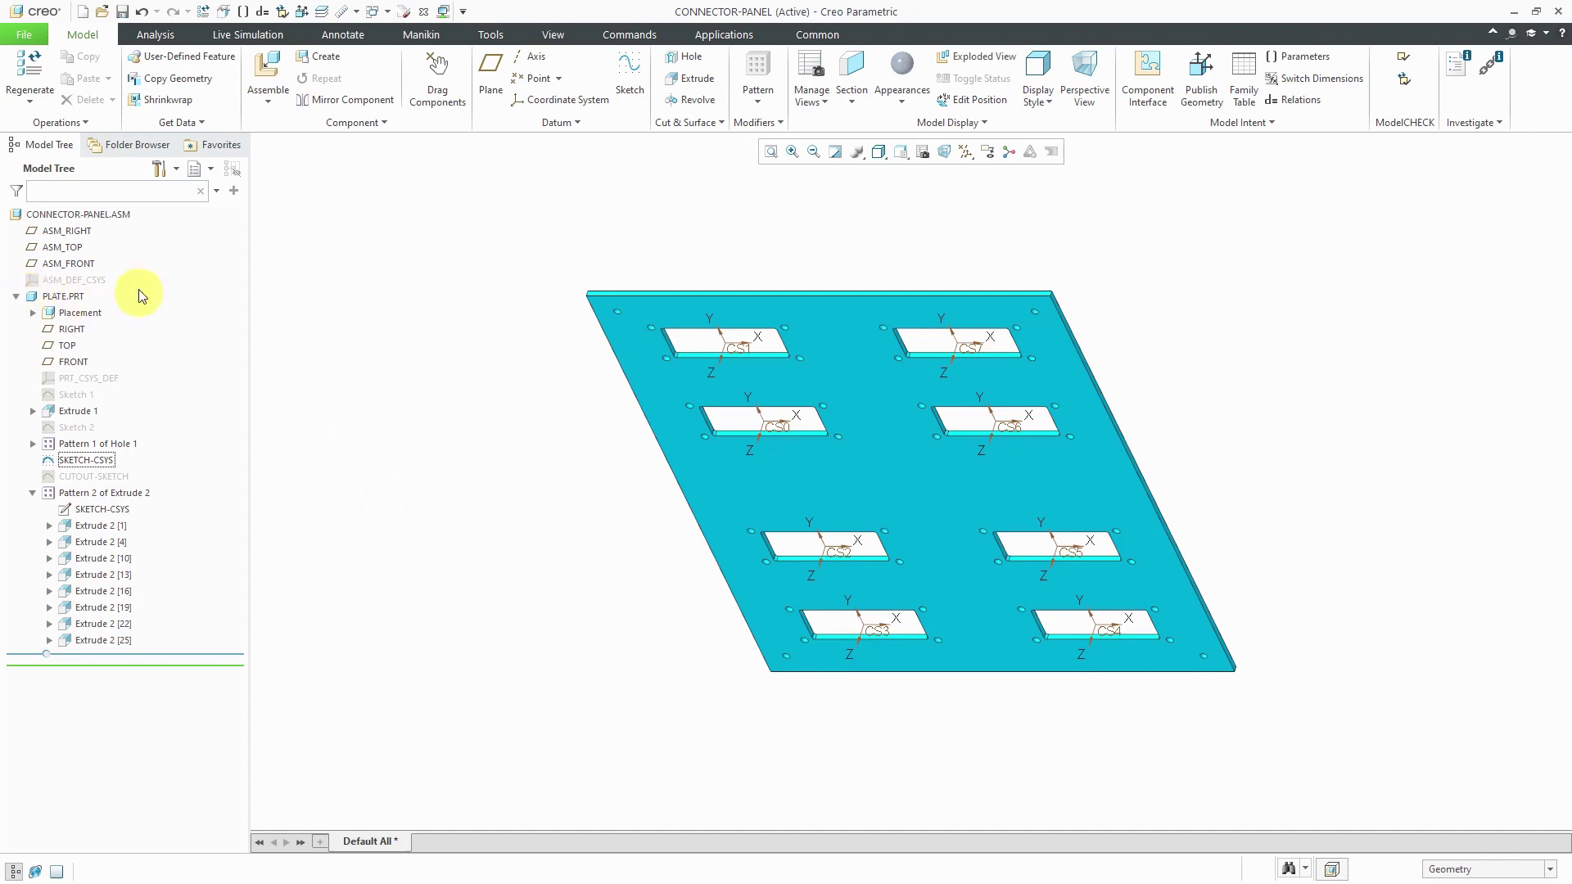
Bring the in-session 92562A434 bolt into the assembly beside the plate
click(268, 67)
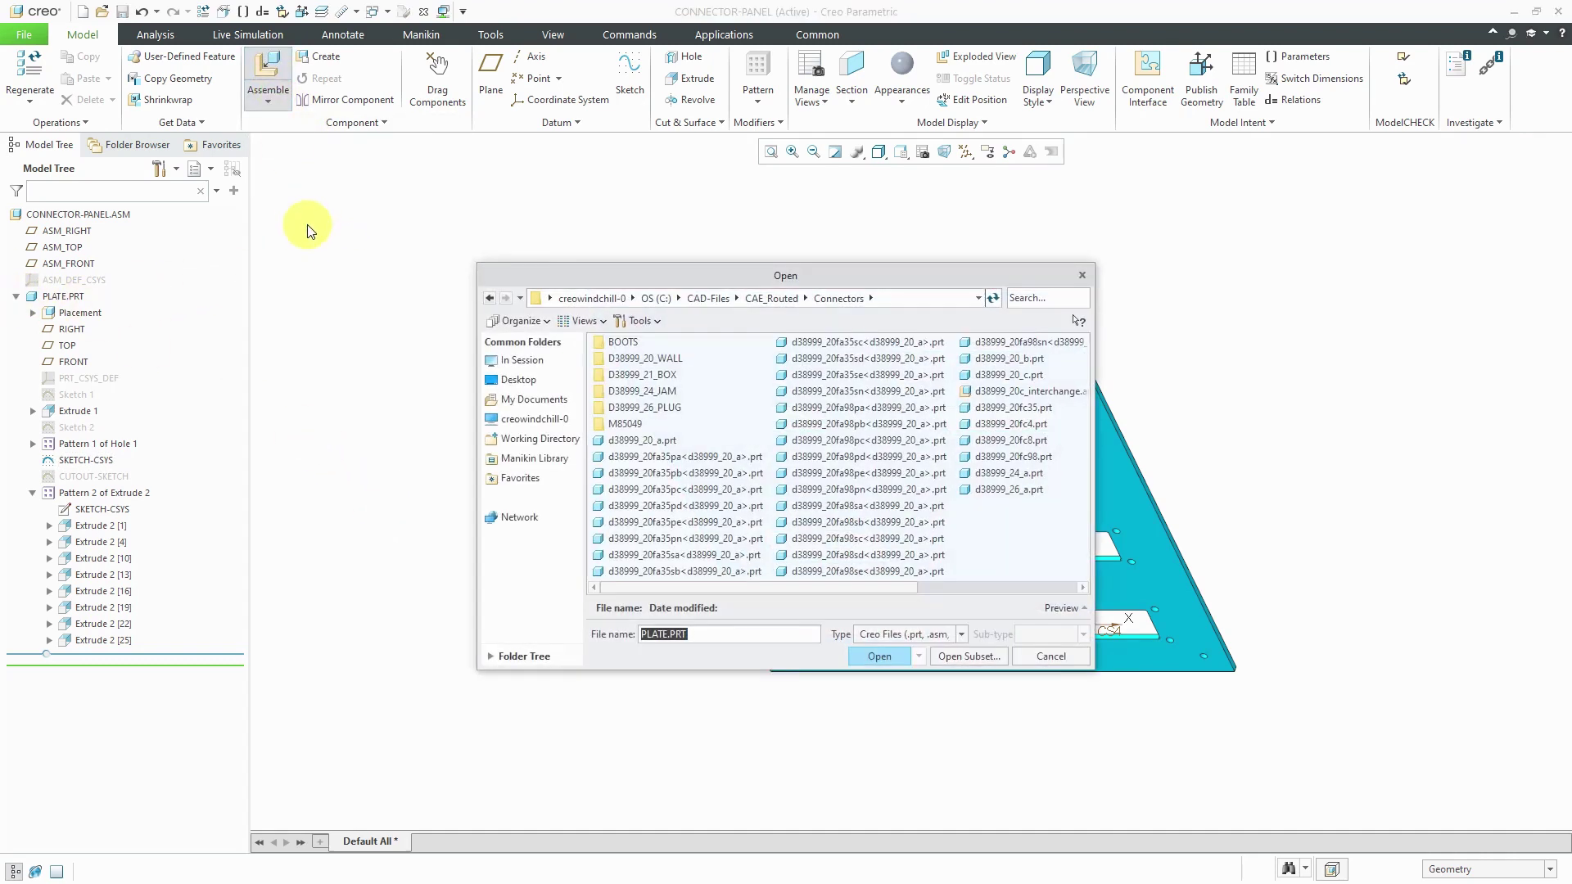
click(528, 364)
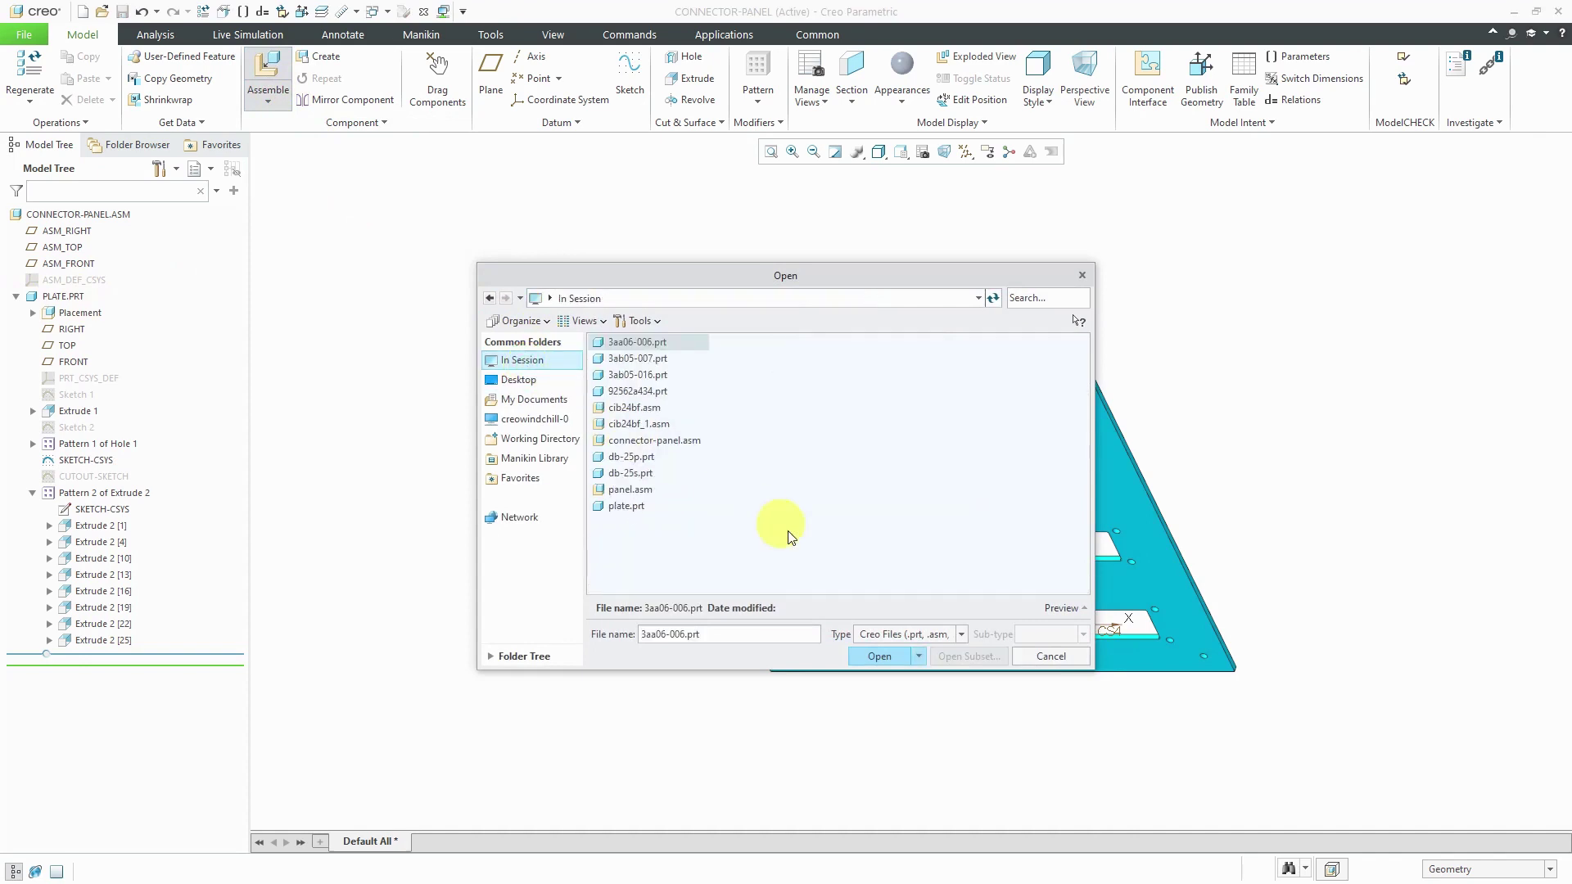
double_click(637, 391)
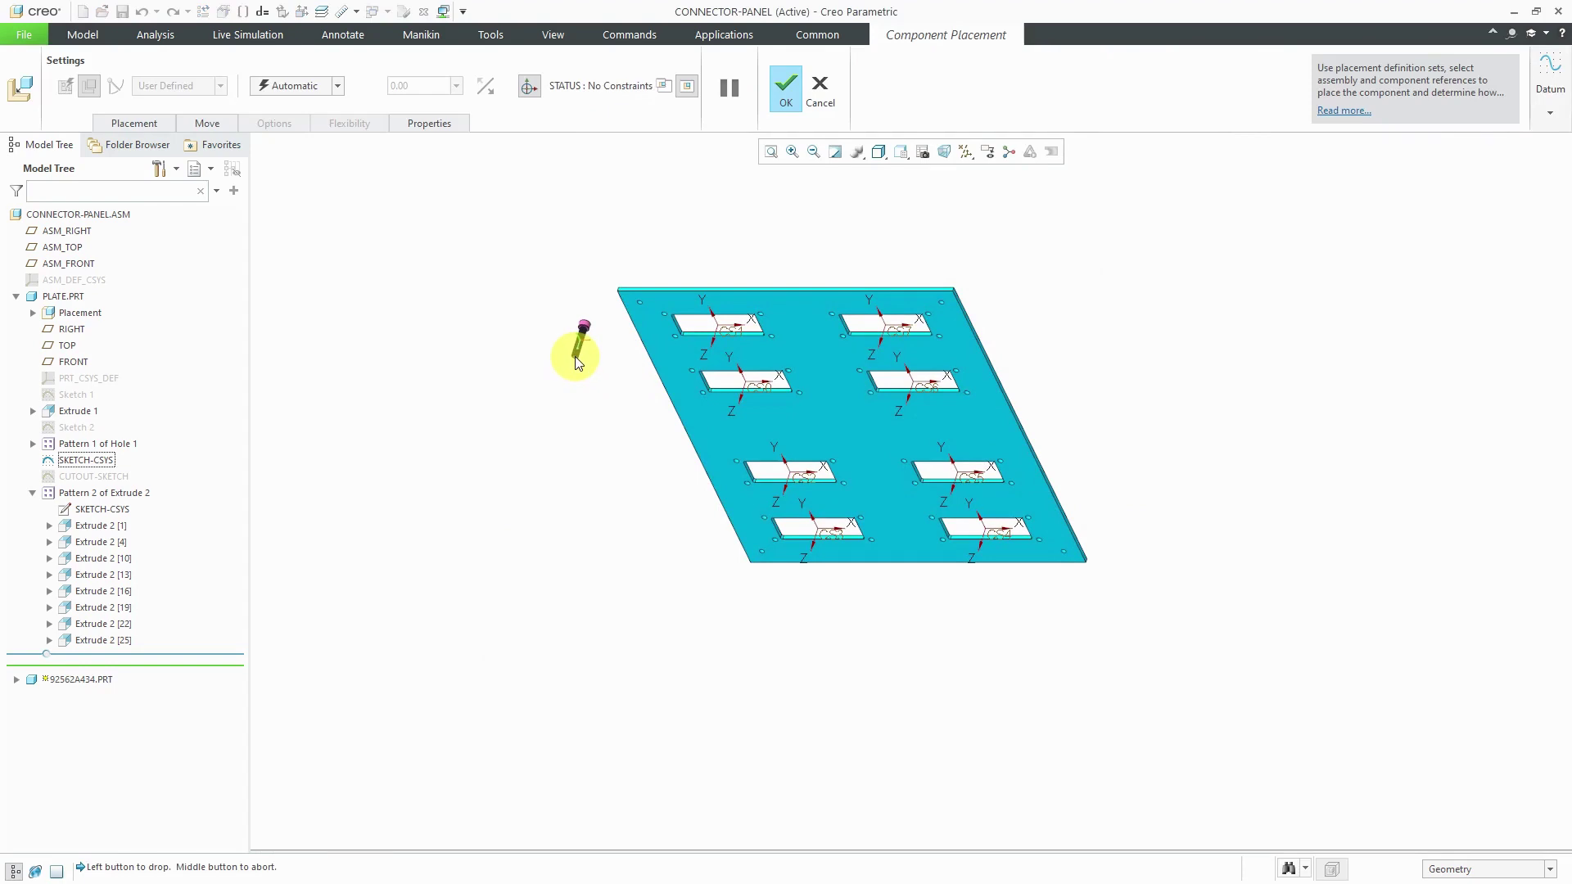
click(577, 362)
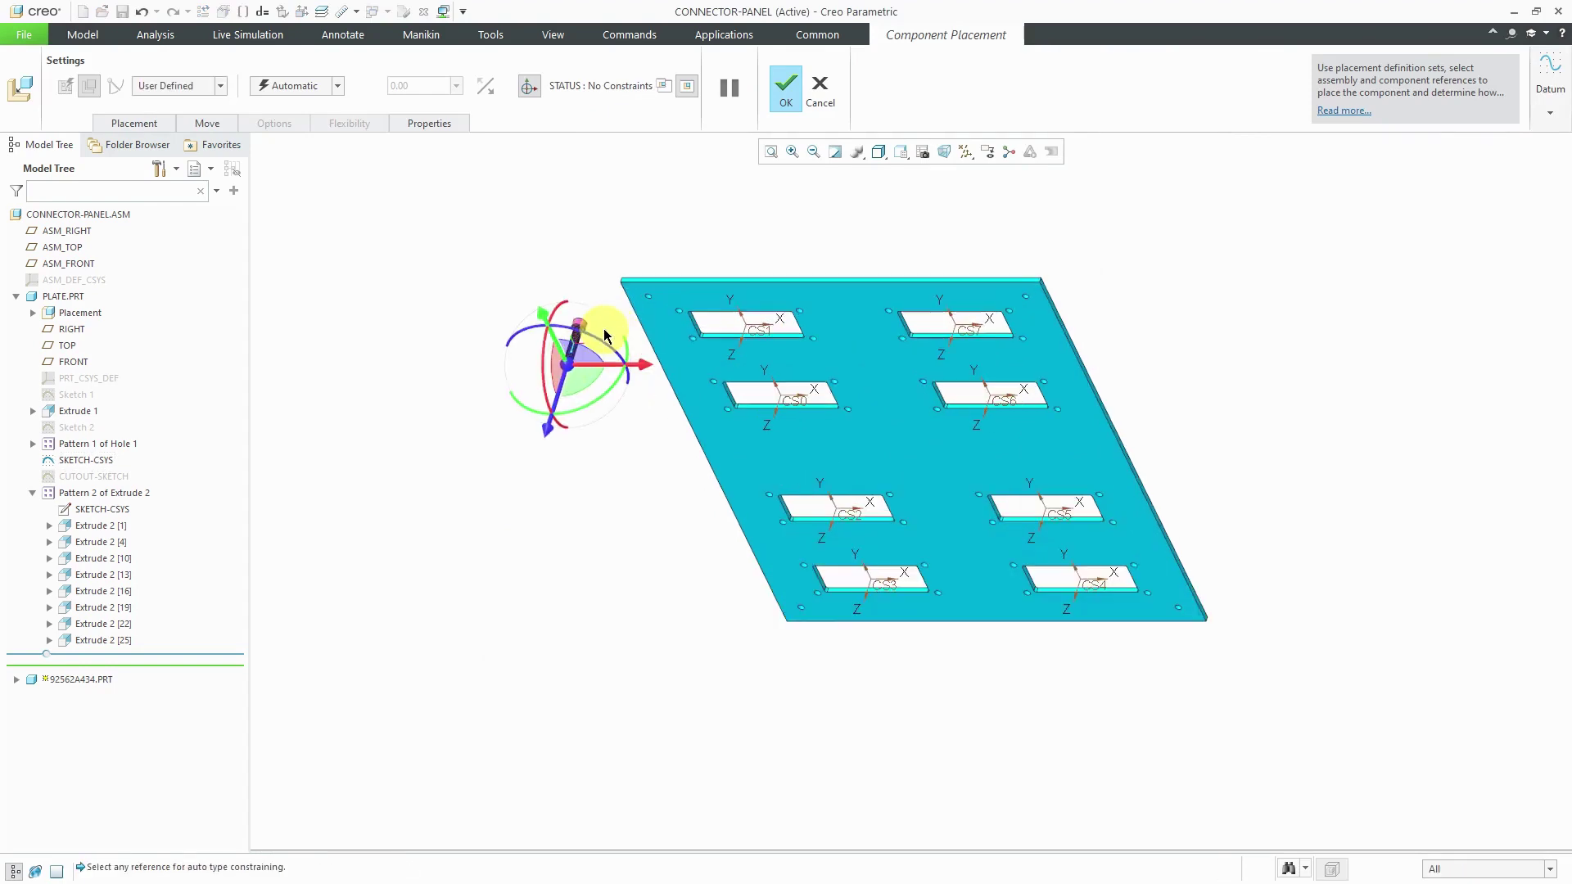
scroll(605, 336, down, 6)
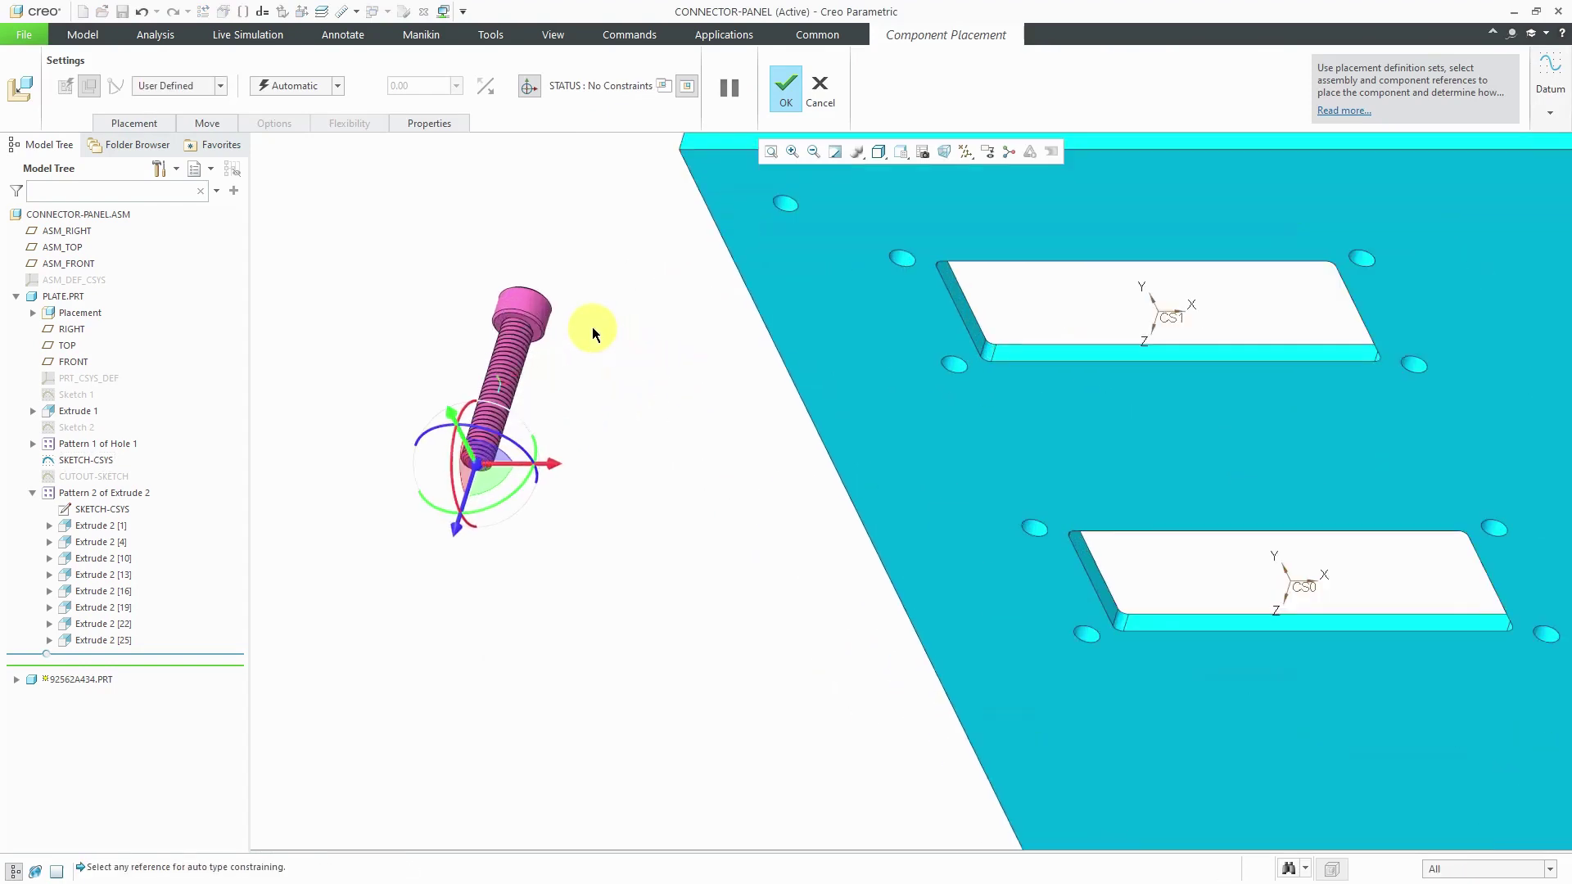
Align the bolt axis with the top-left corner hole and reference its head against the plate
click(540, 305)
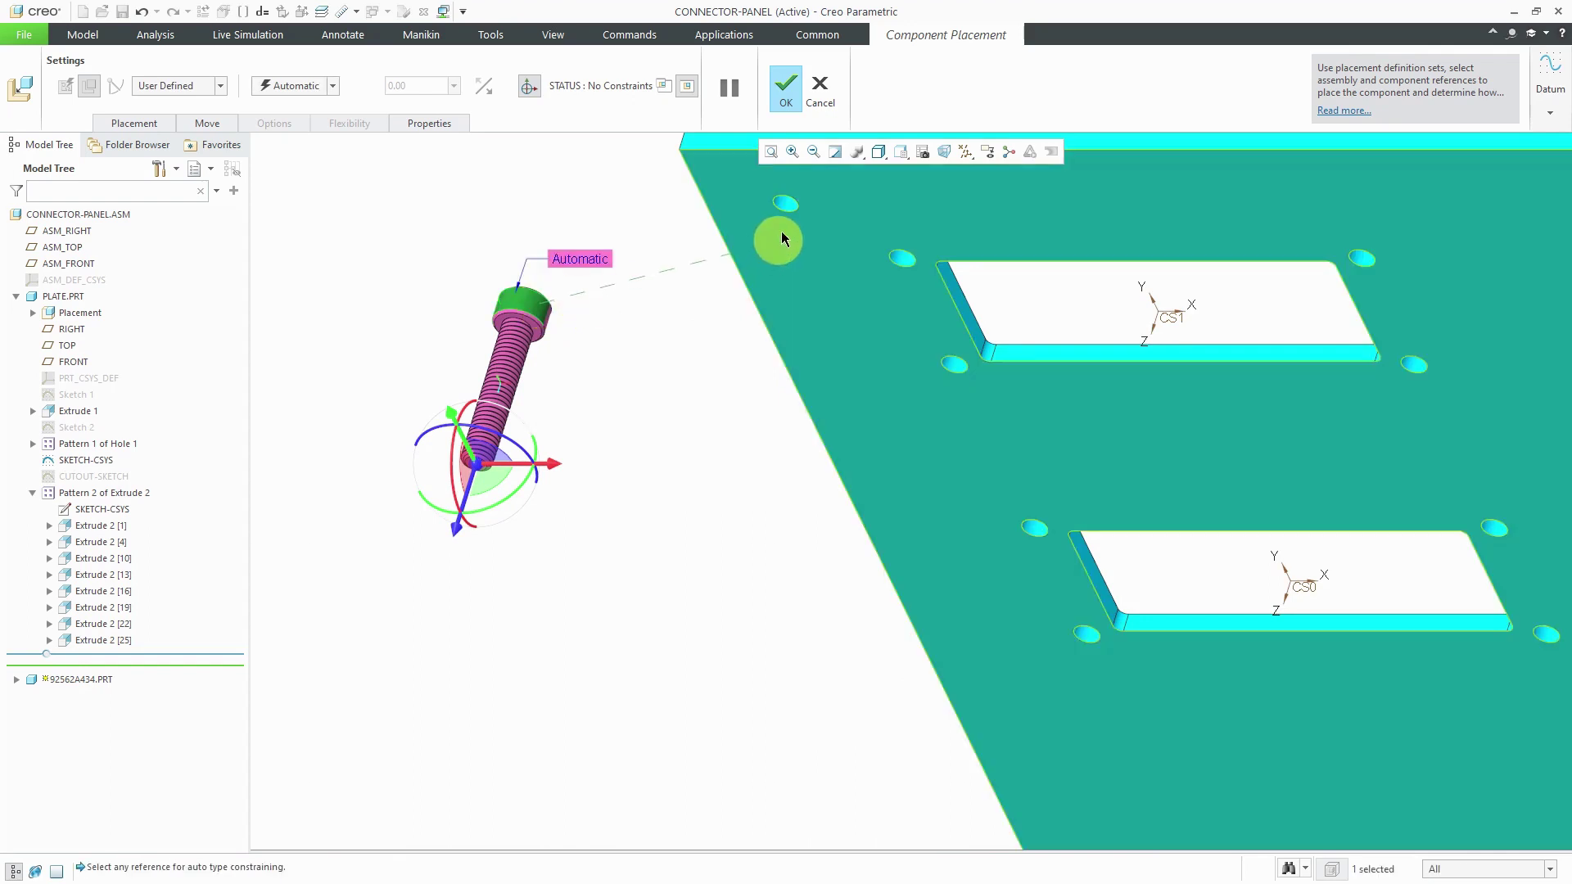
click(784, 210)
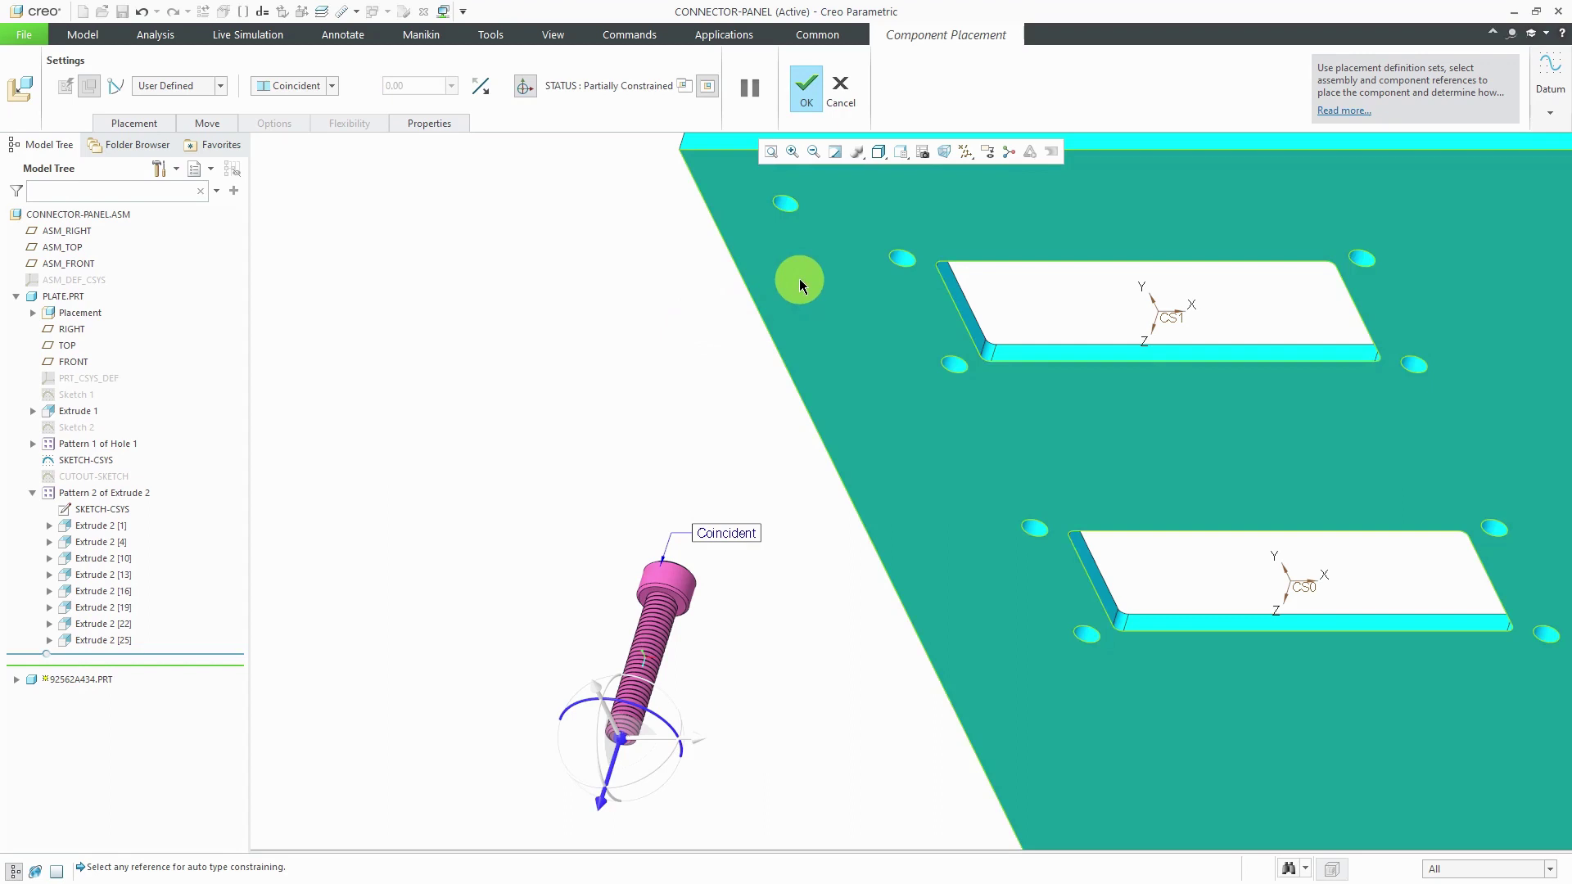
click(799, 278)
scroll(652, 649, down, 4)
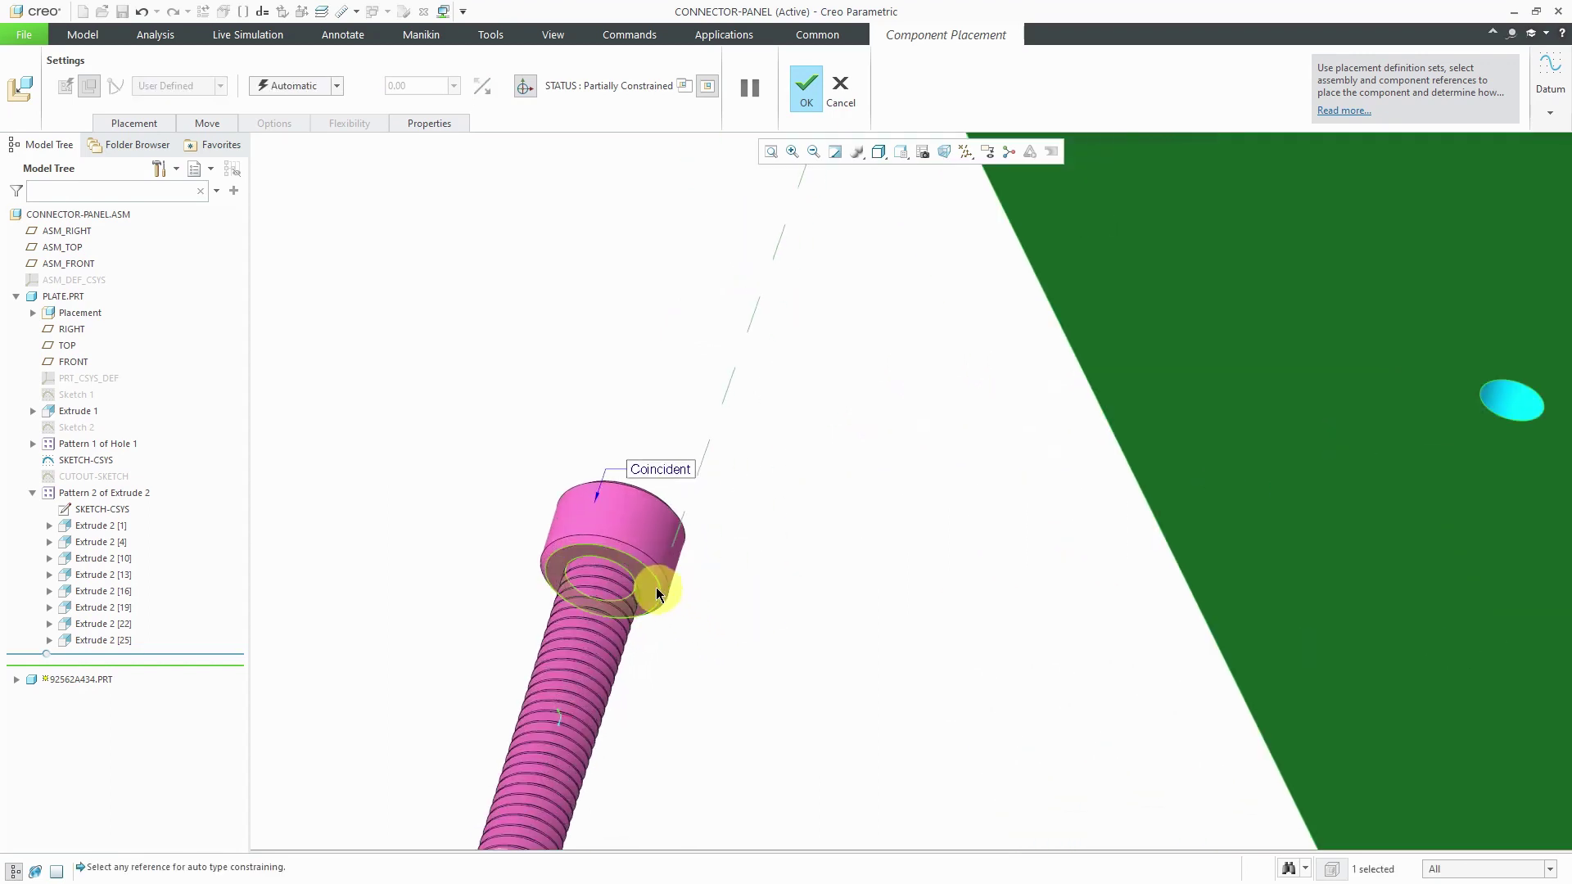
click(655, 586)
scroll(625, 434, up, 6)
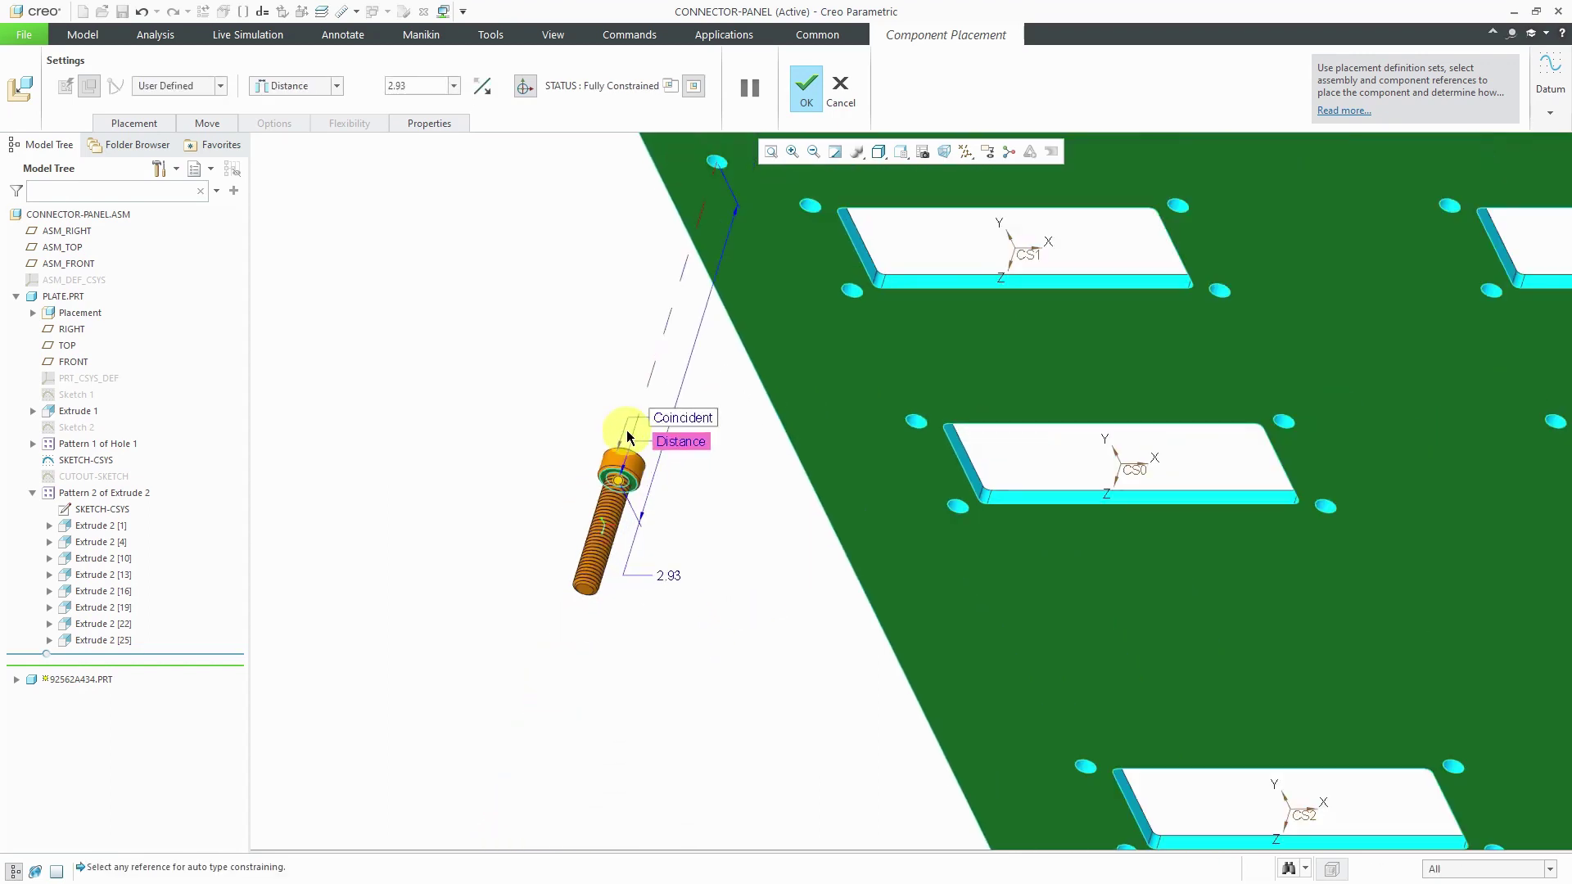
Flip the head-to-plate constraint, change it to Coincident, and accept the bolt placement
click(699, 444)
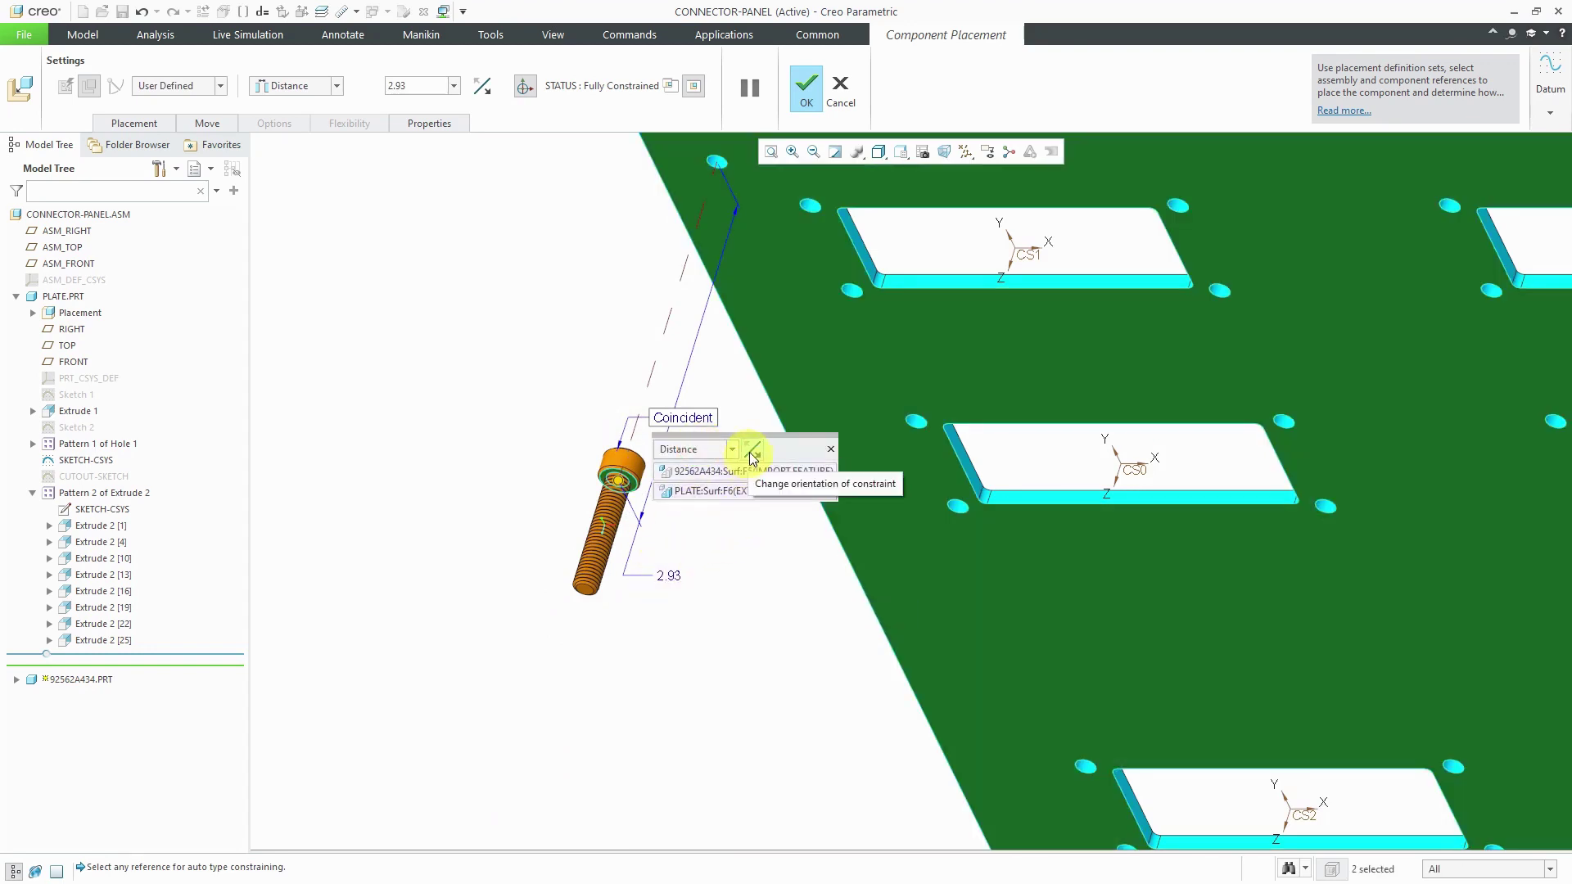
click(753, 455)
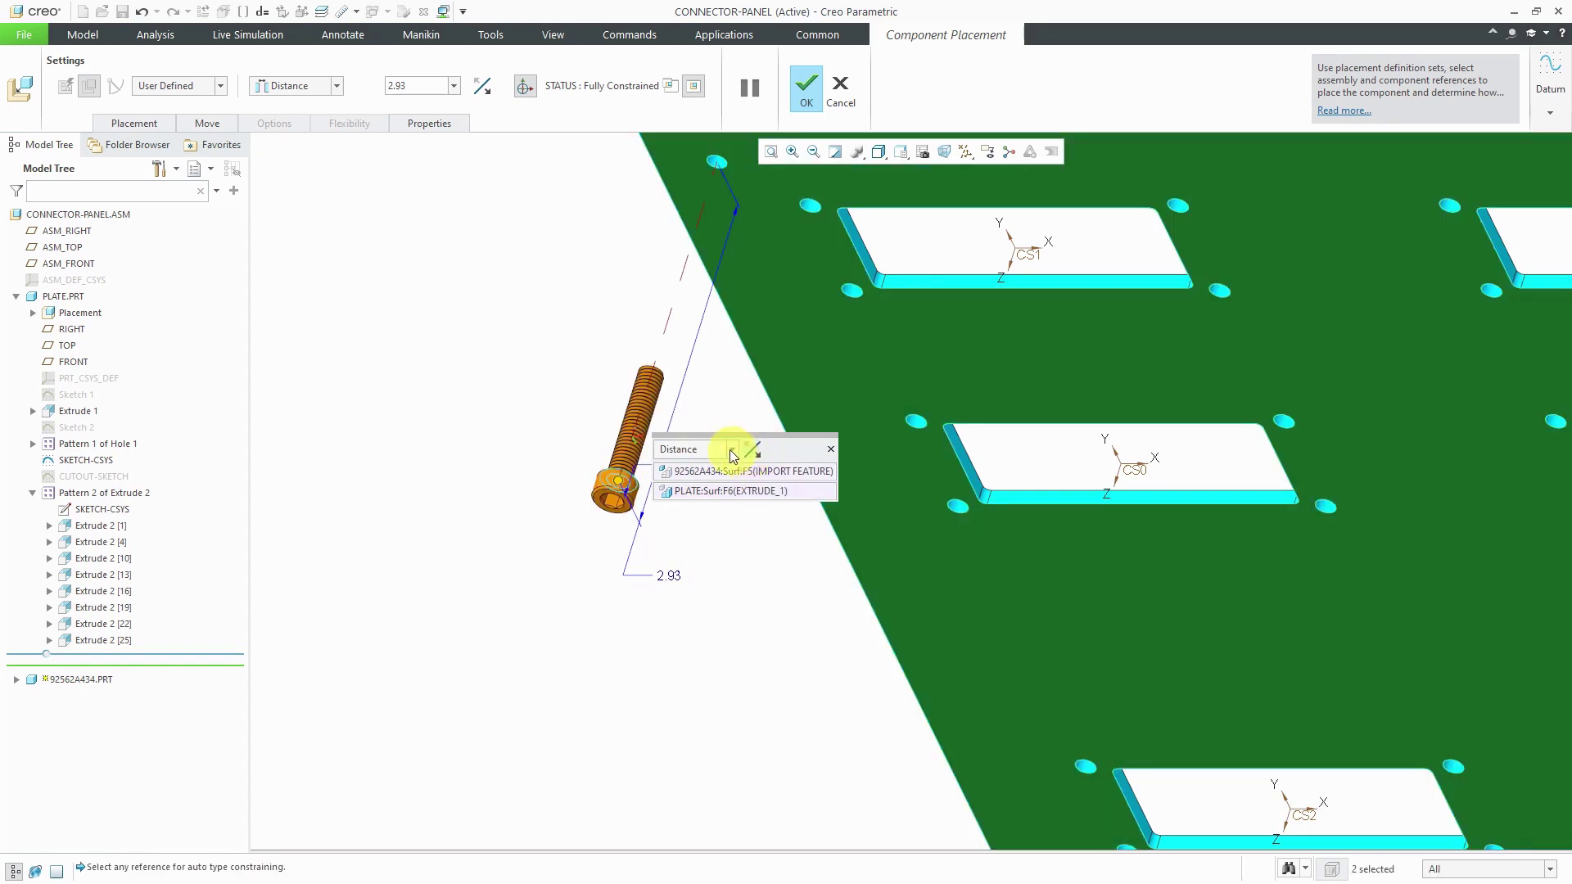
click(732, 450)
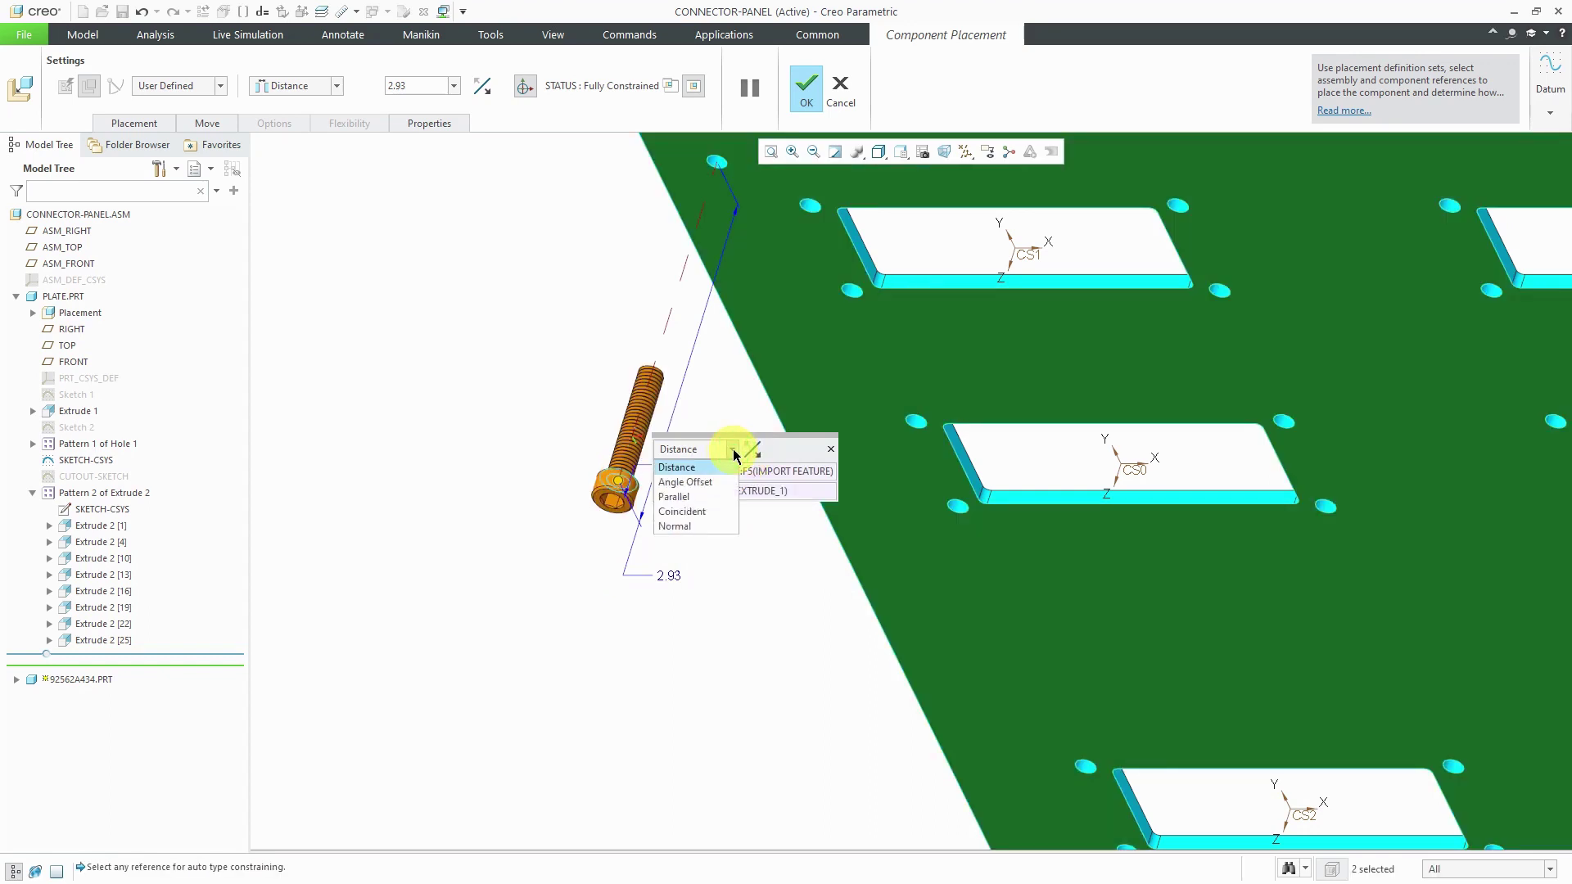
click(712, 519)
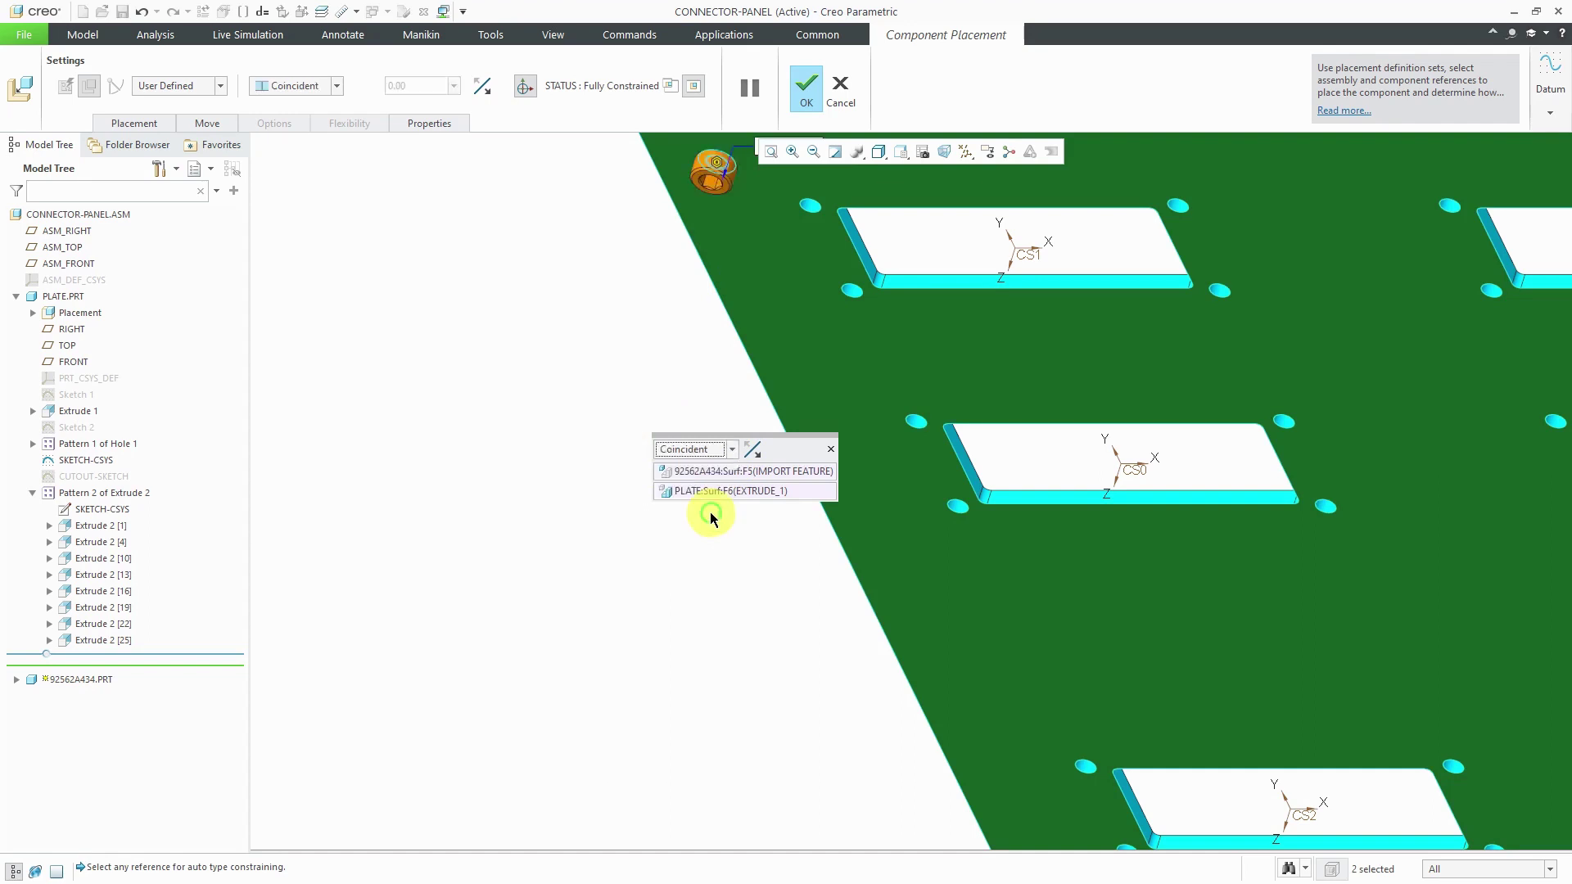
middle_drag(549, 545, 579, 439)
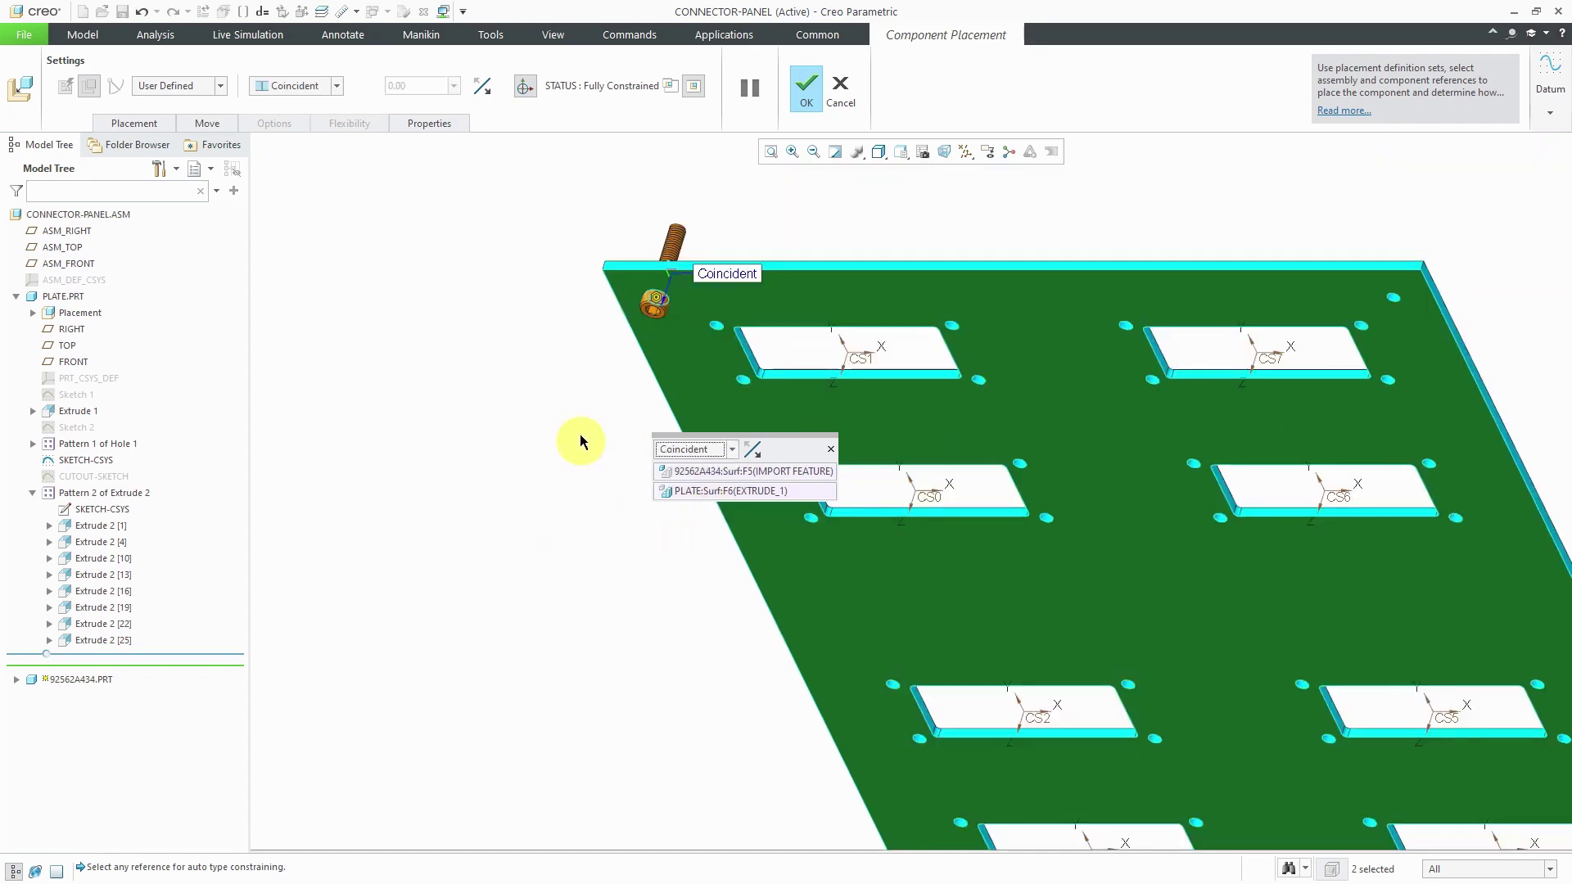
click(805, 86)
Reference-pattern the 92562A434 bolt so it fills all four corner holes of the plate
scroll(800, 601, down, 5)
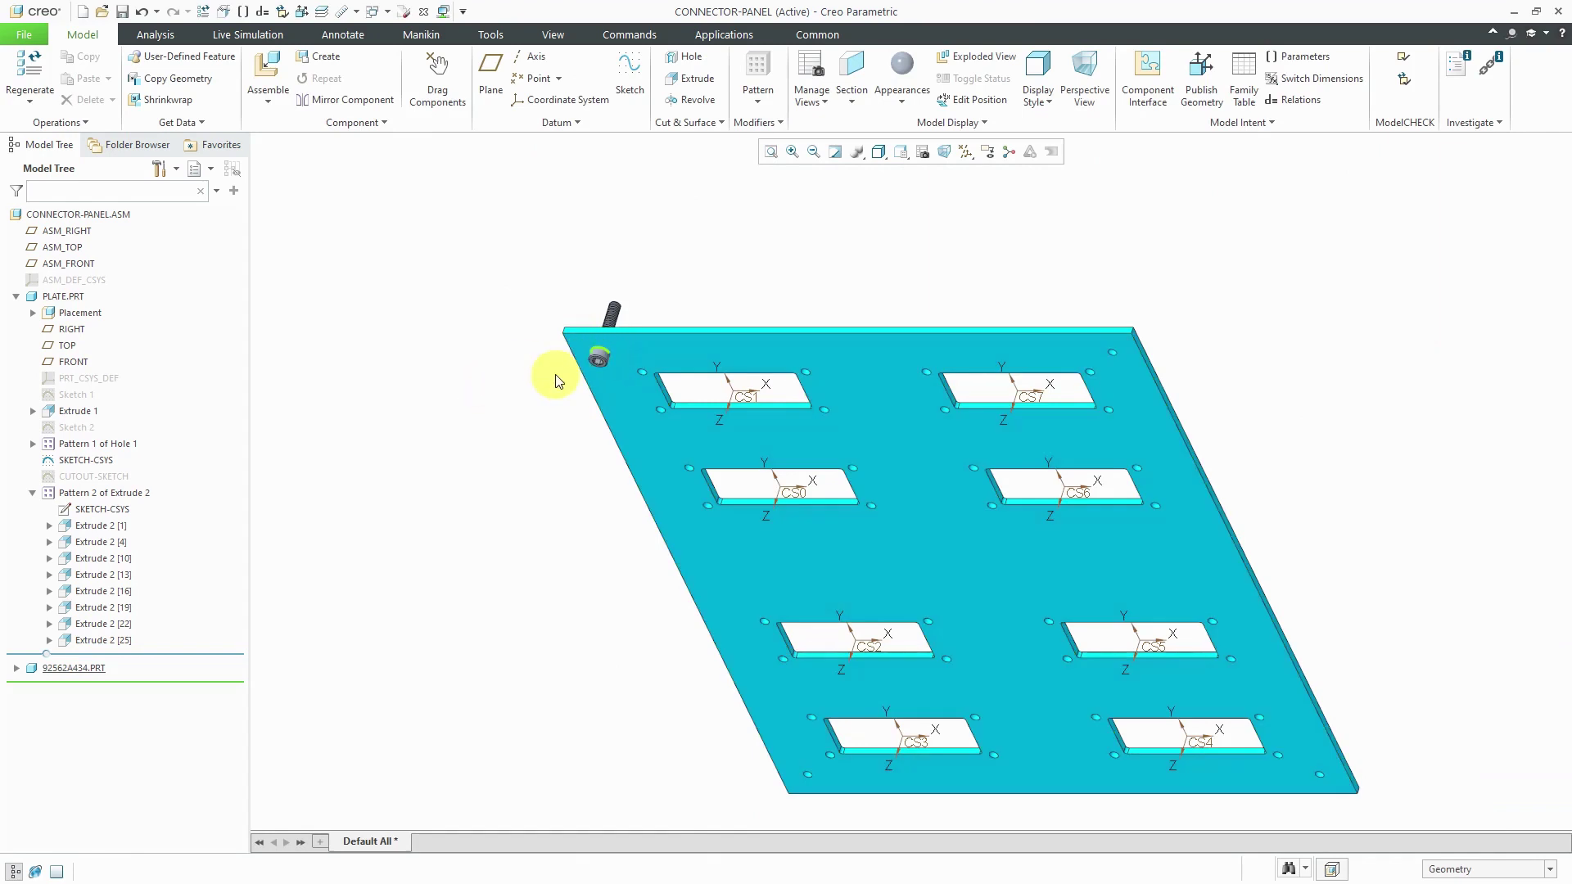
scroll(629, 352, up, 5)
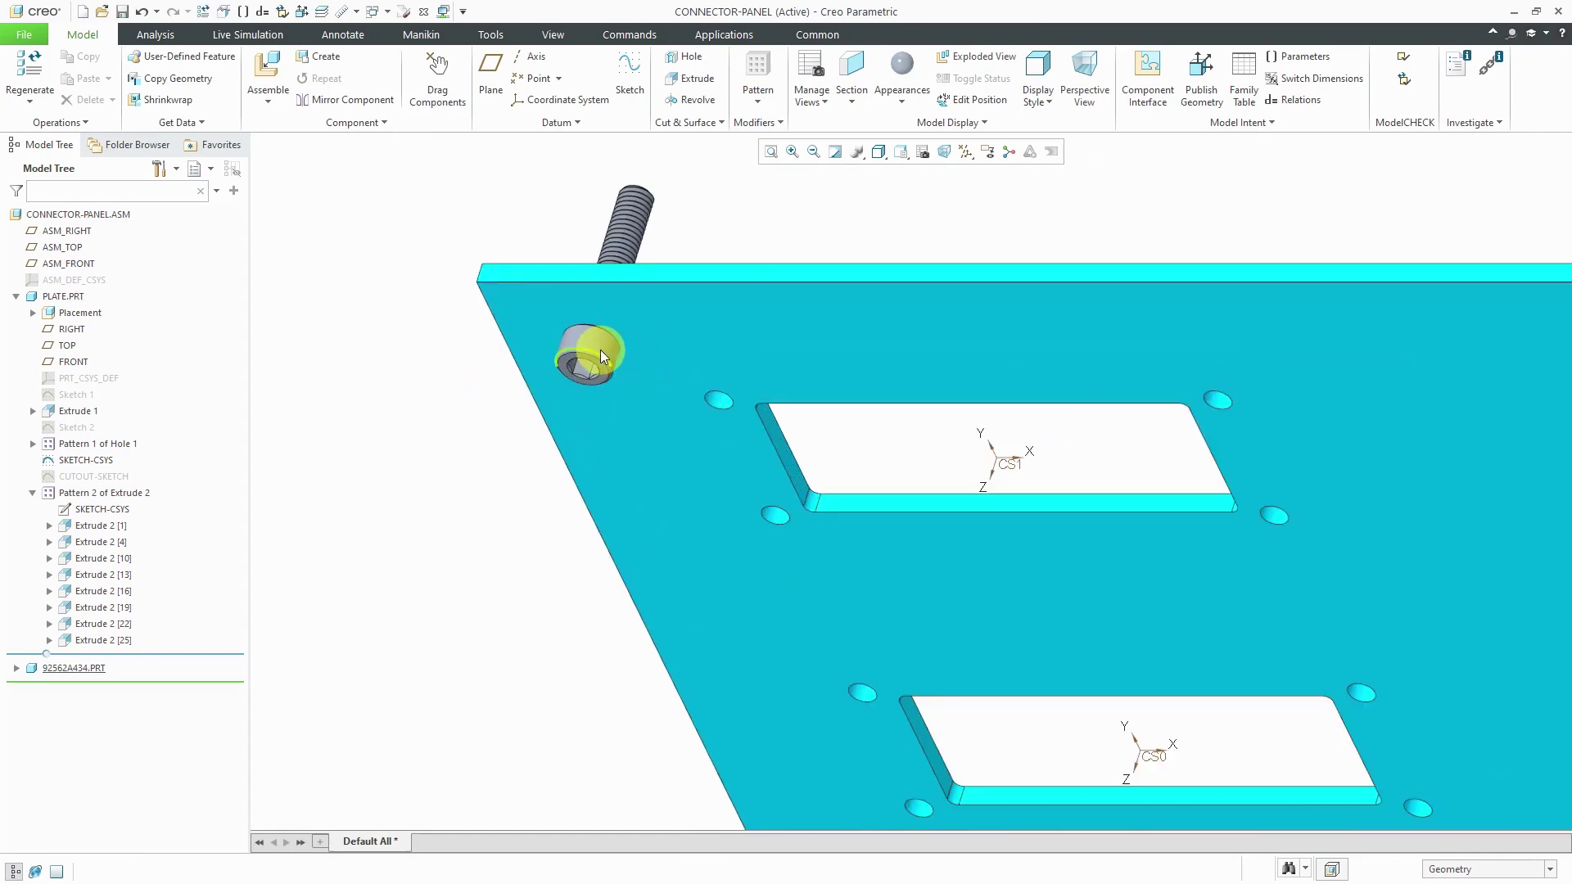
click(601, 350)
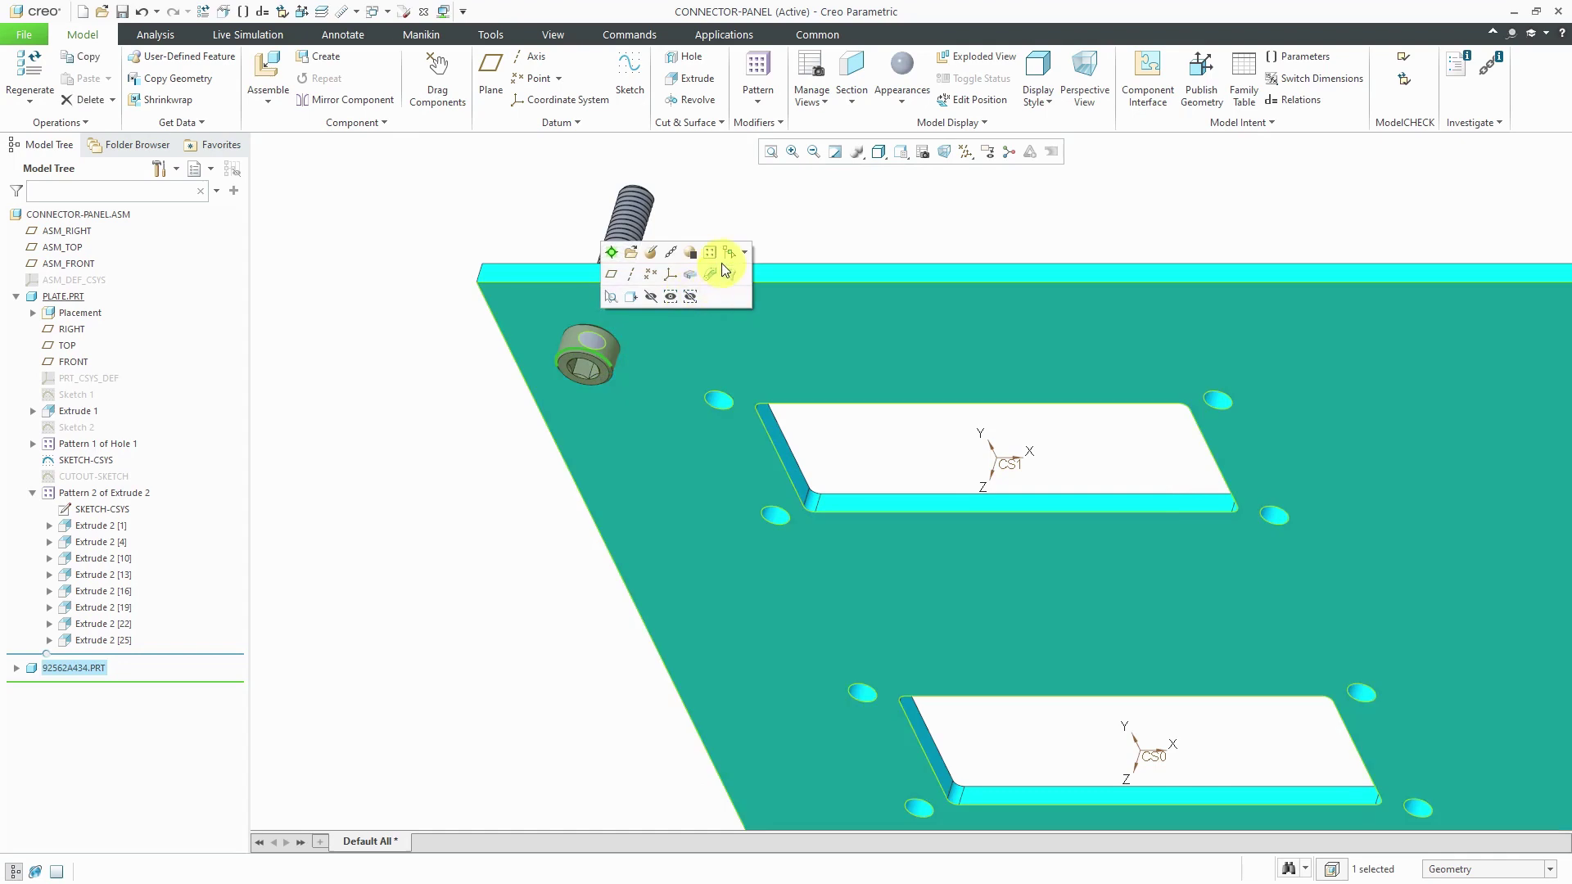
click(707, 258)
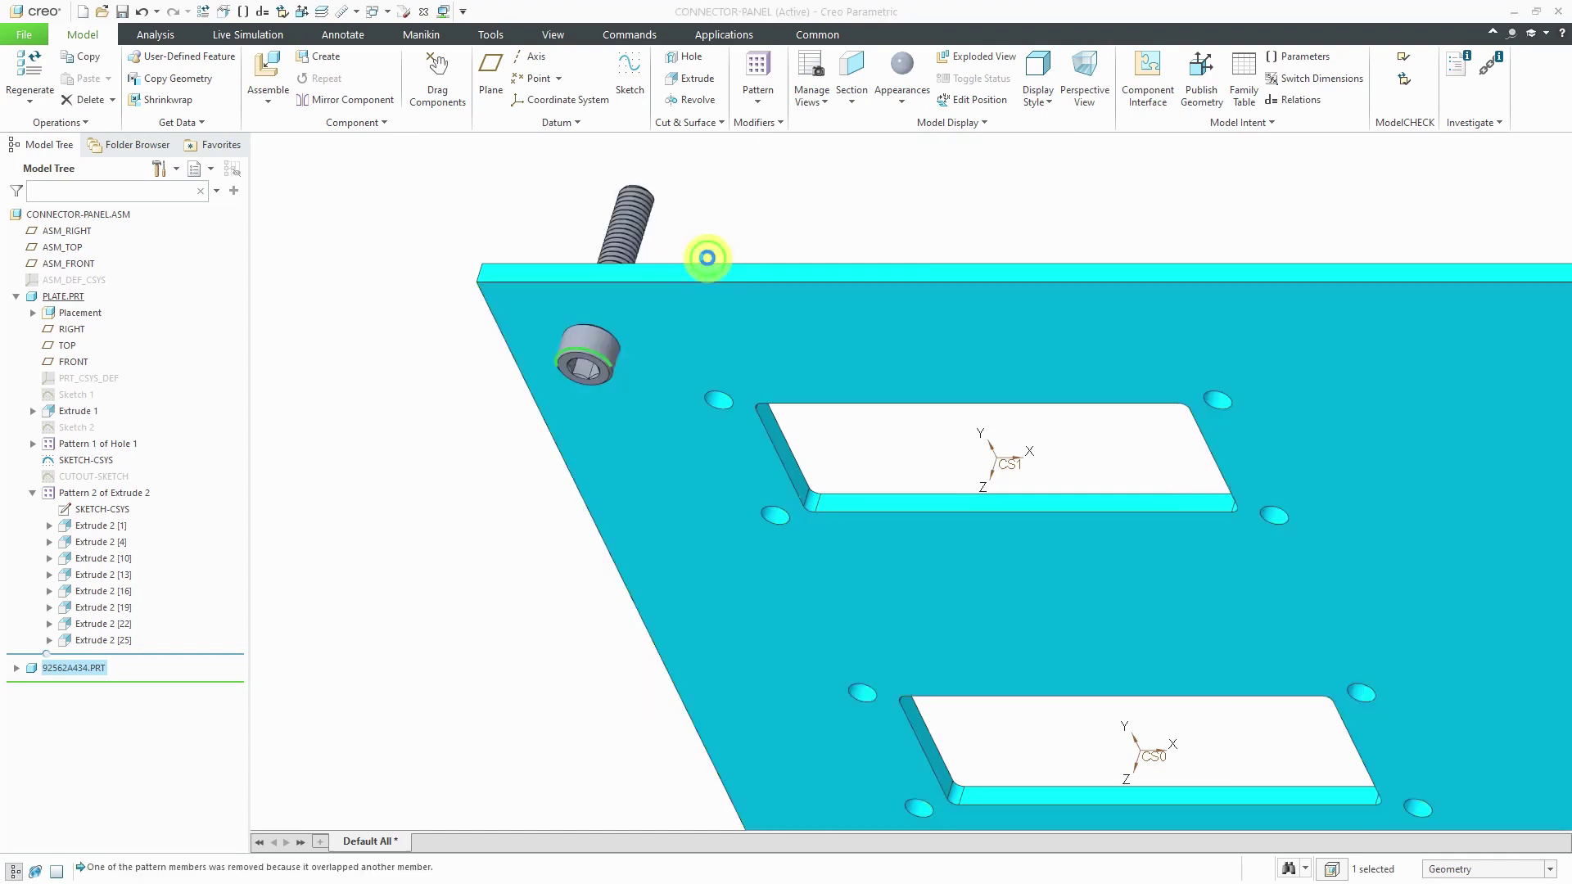
scroll(647, 278, down, 5)
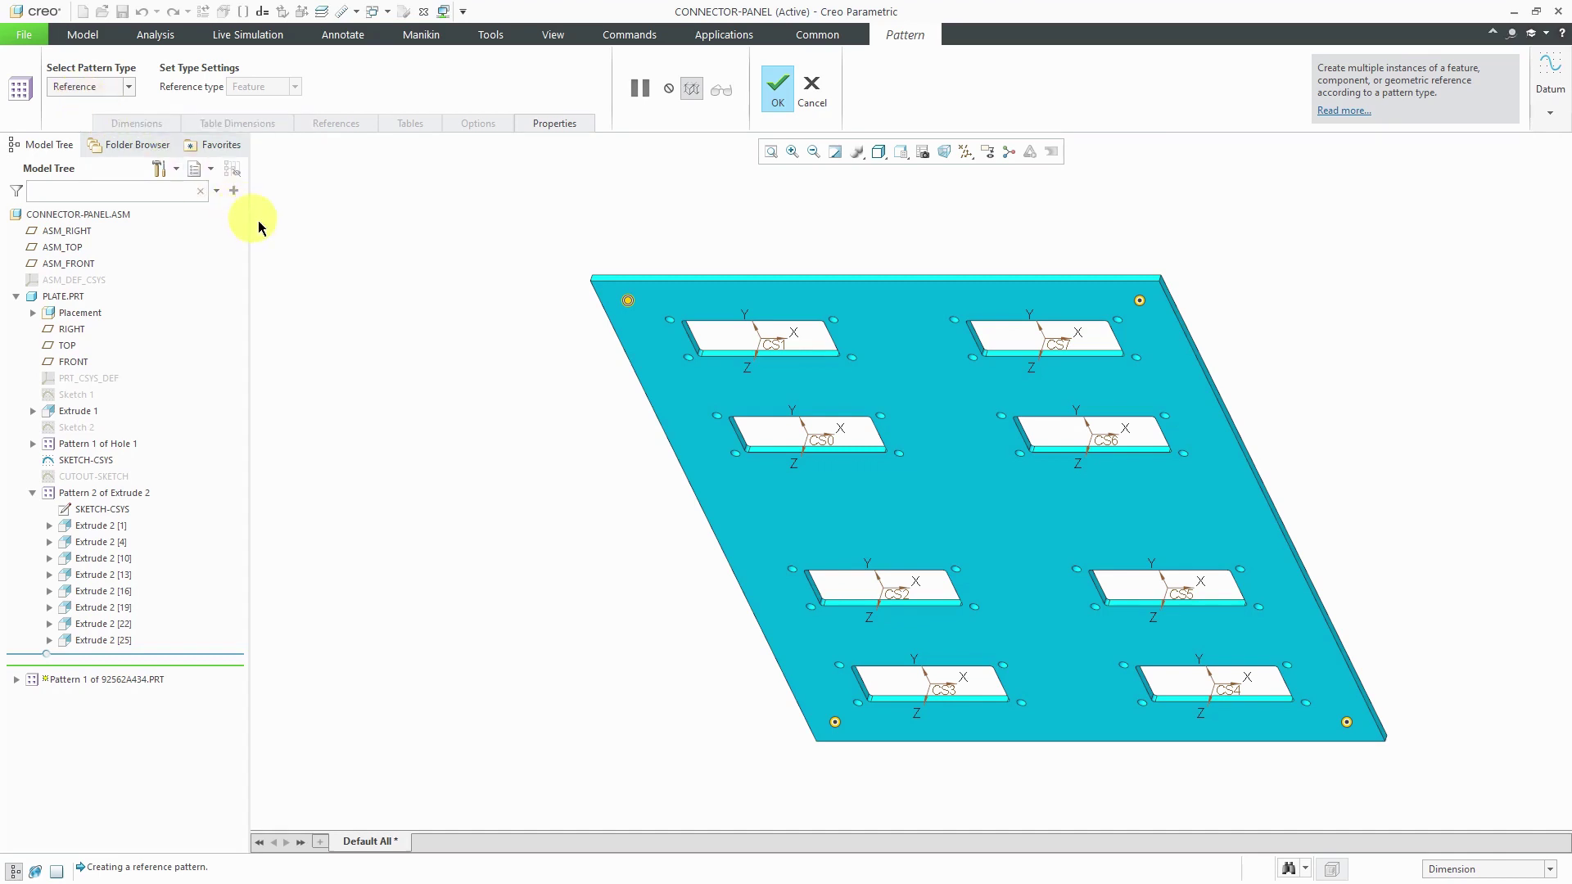
middle_click(401, 275)
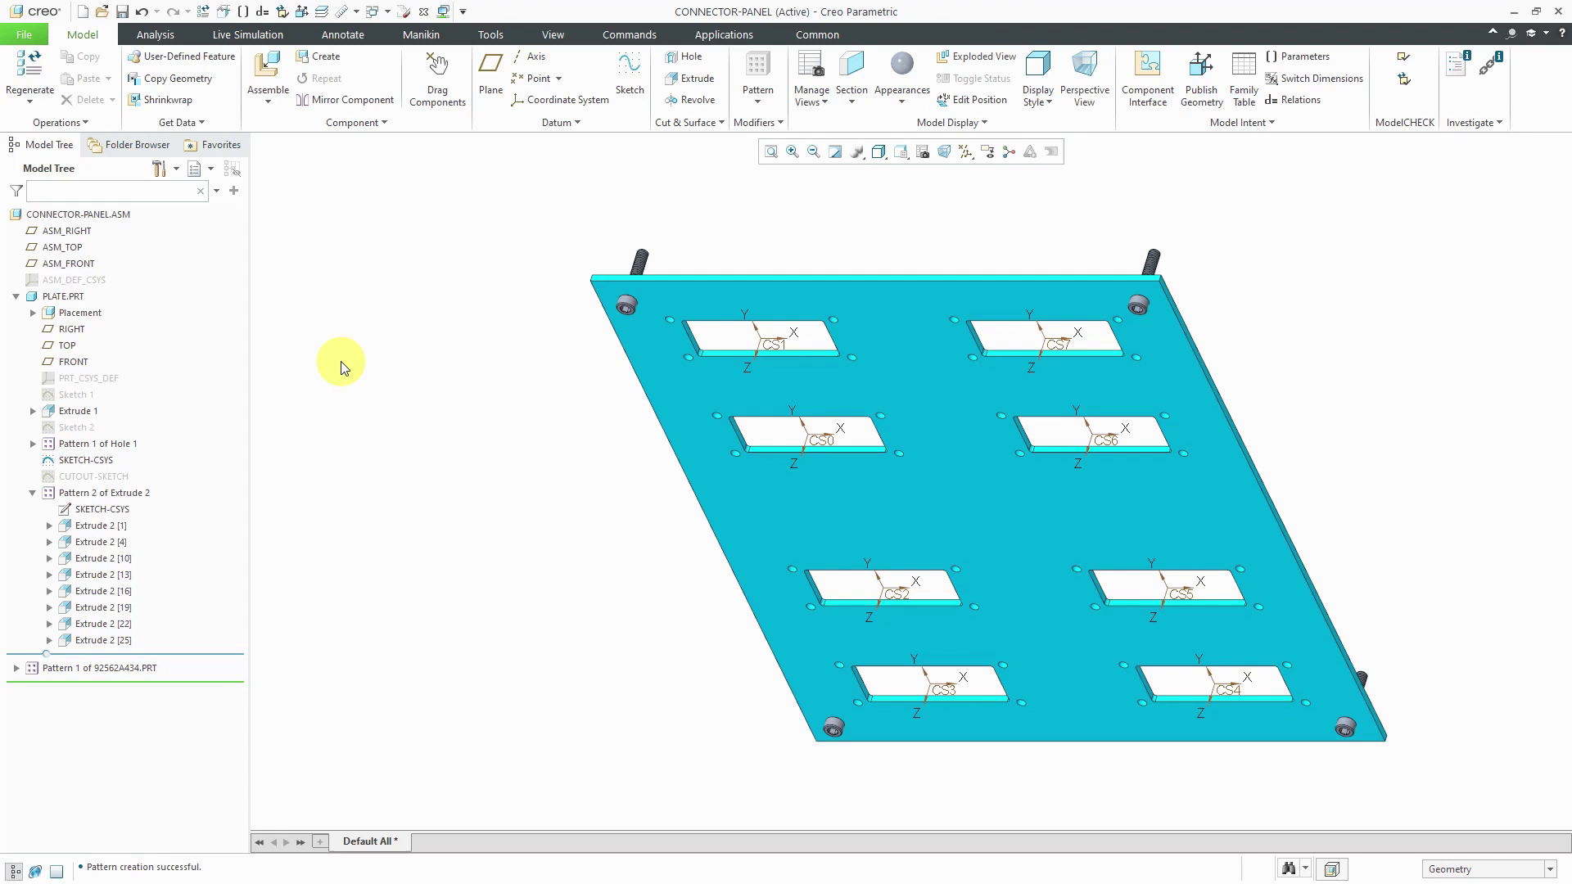
Switch to the CIB24BF.ASM window and spin the connector view
click(388, 13)
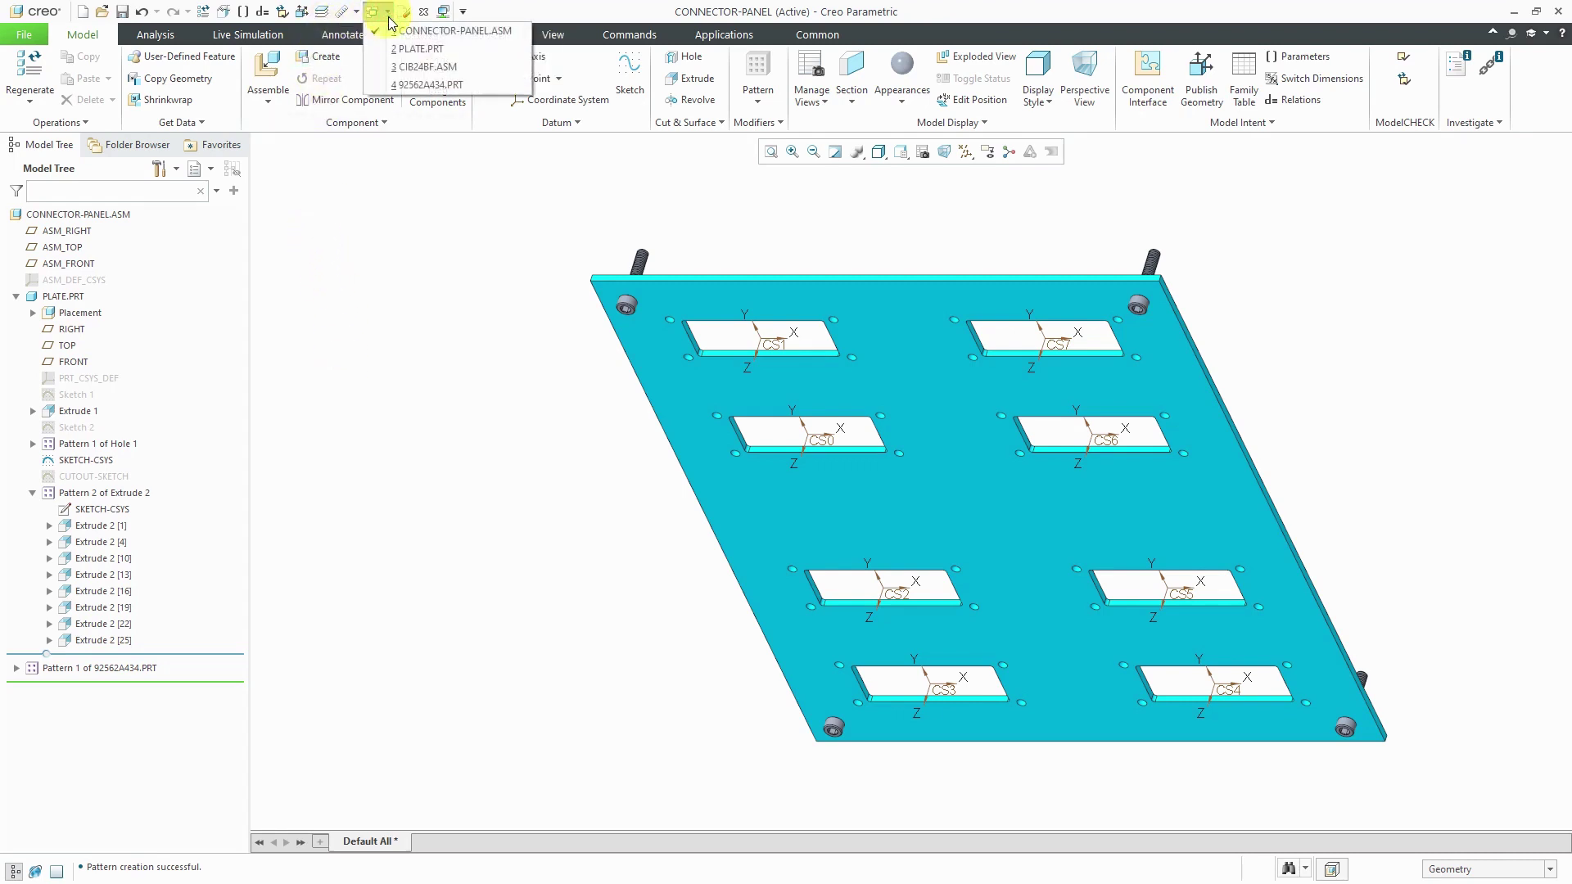
click(424, 67)
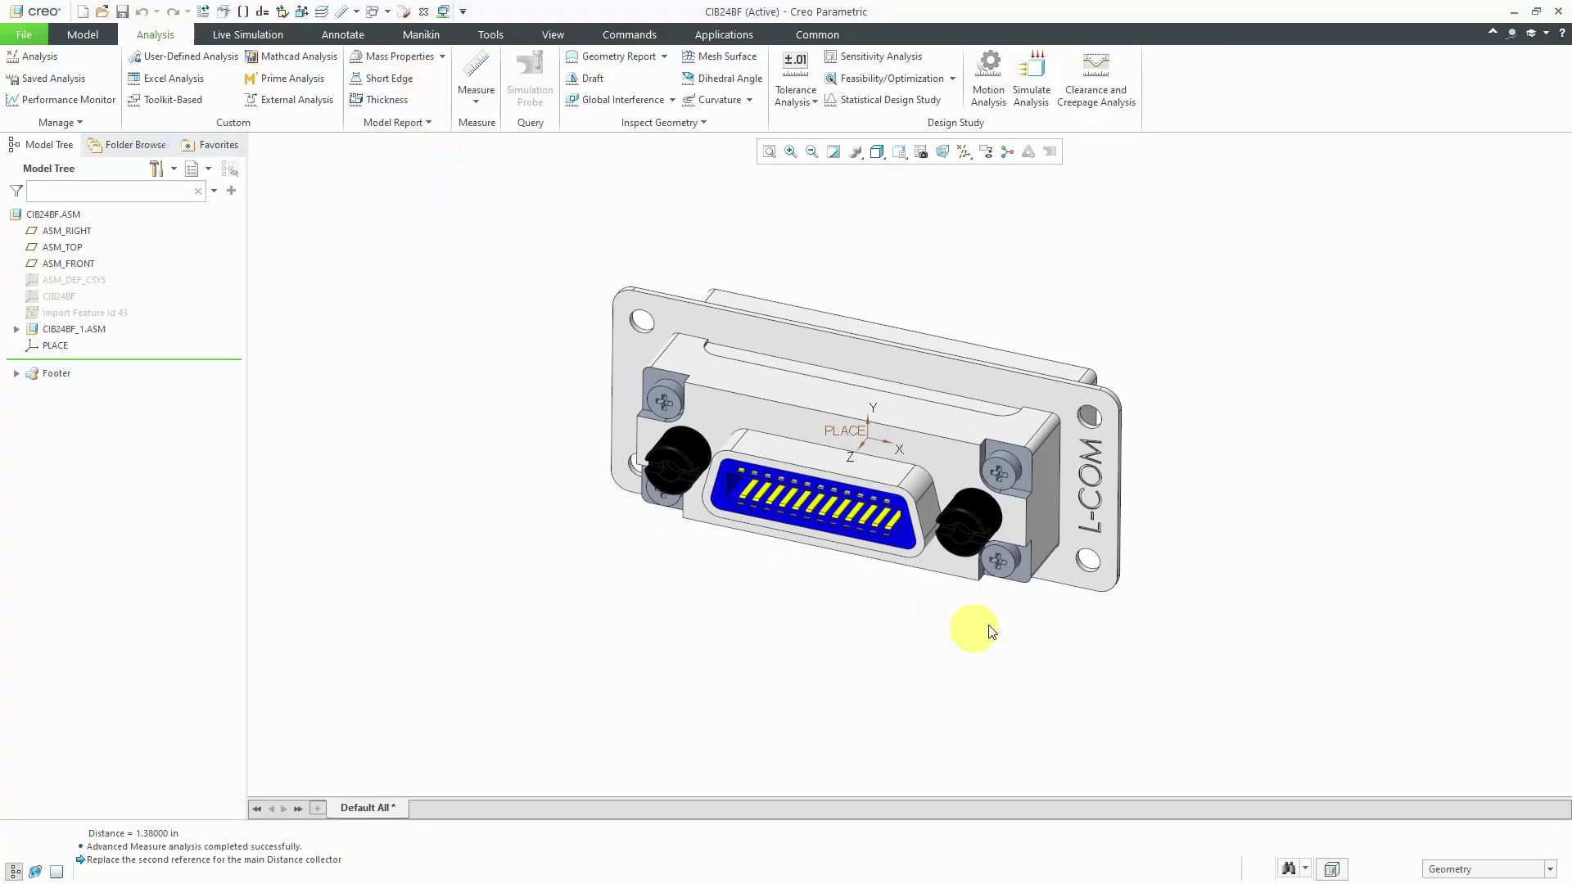
scroll(981, 495, down, 3)
middle_drag(981, 494, 941, 532)
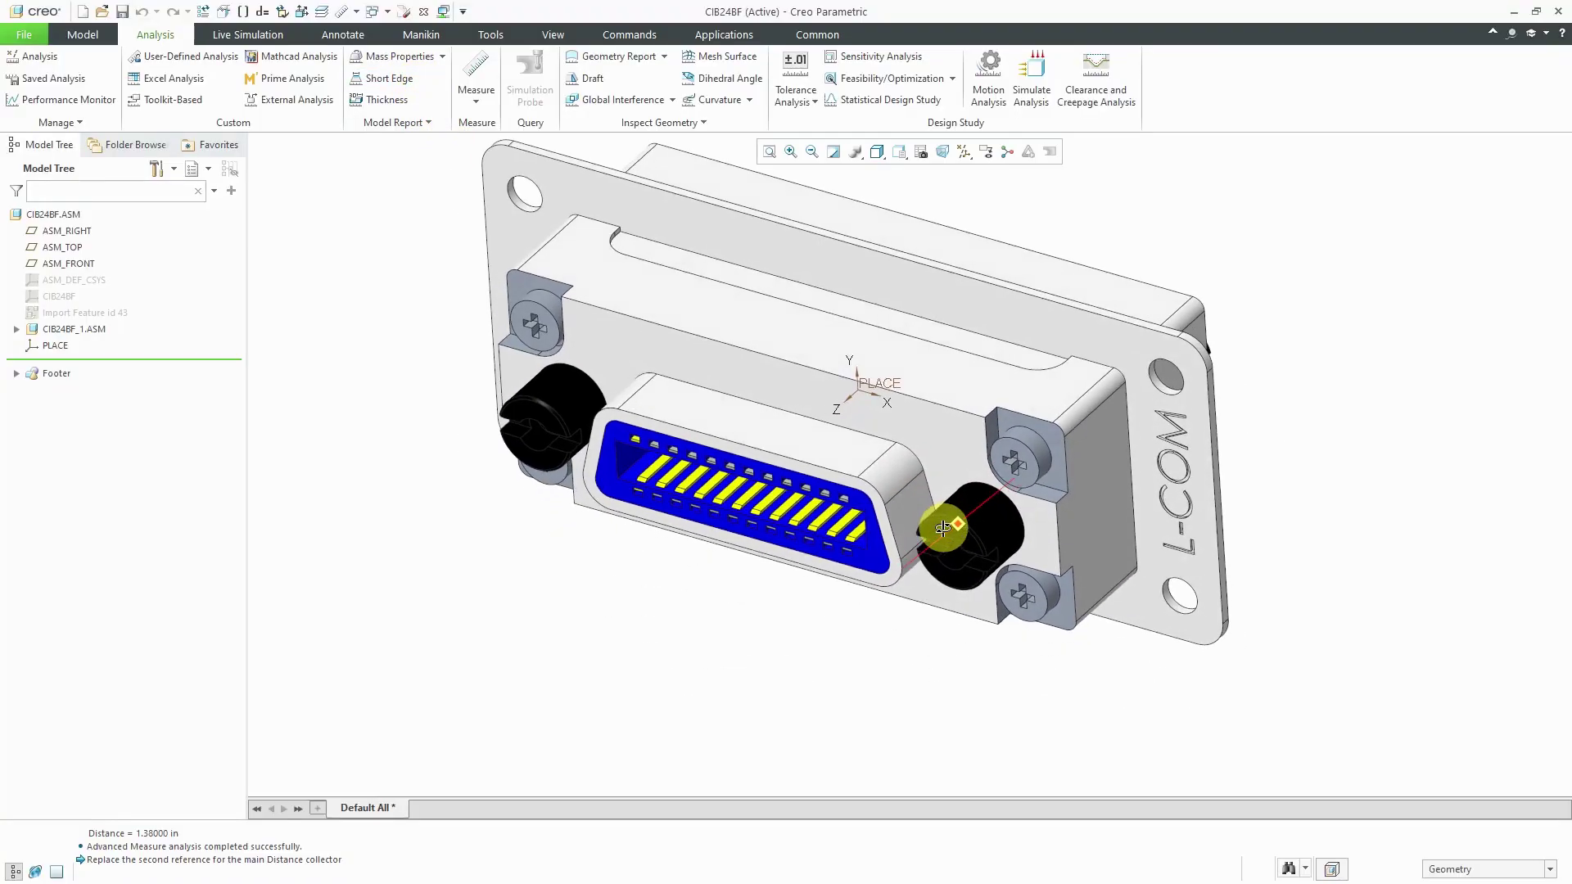
Expand Footer > INTERFACES, select the LOCATE interface, and restore the standard view
click(56, 348)
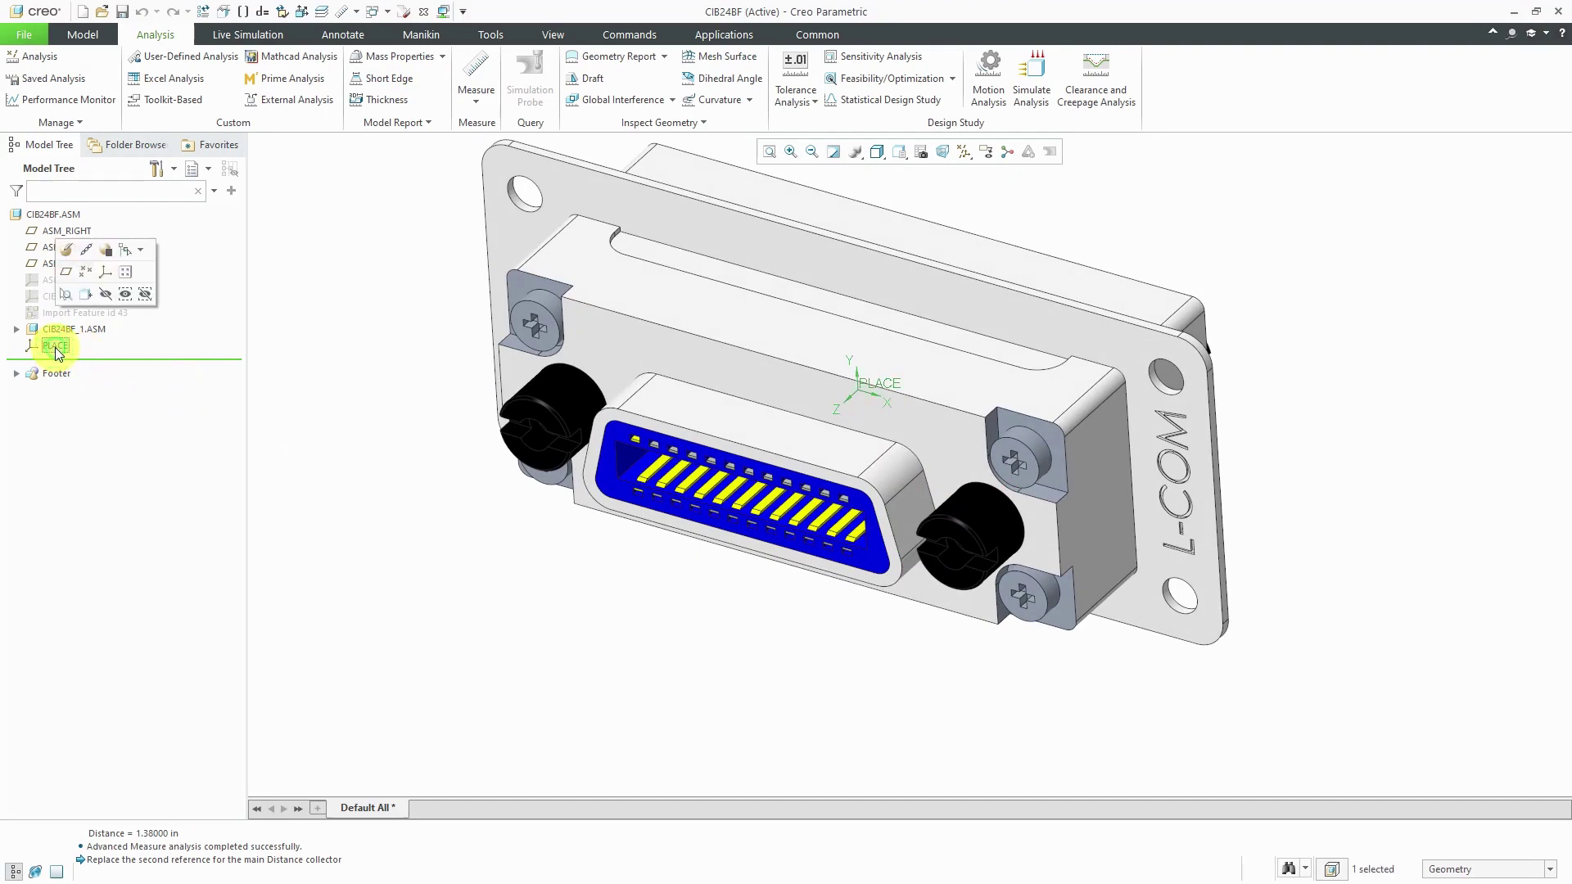
click(16, 373)
click(31, 390)
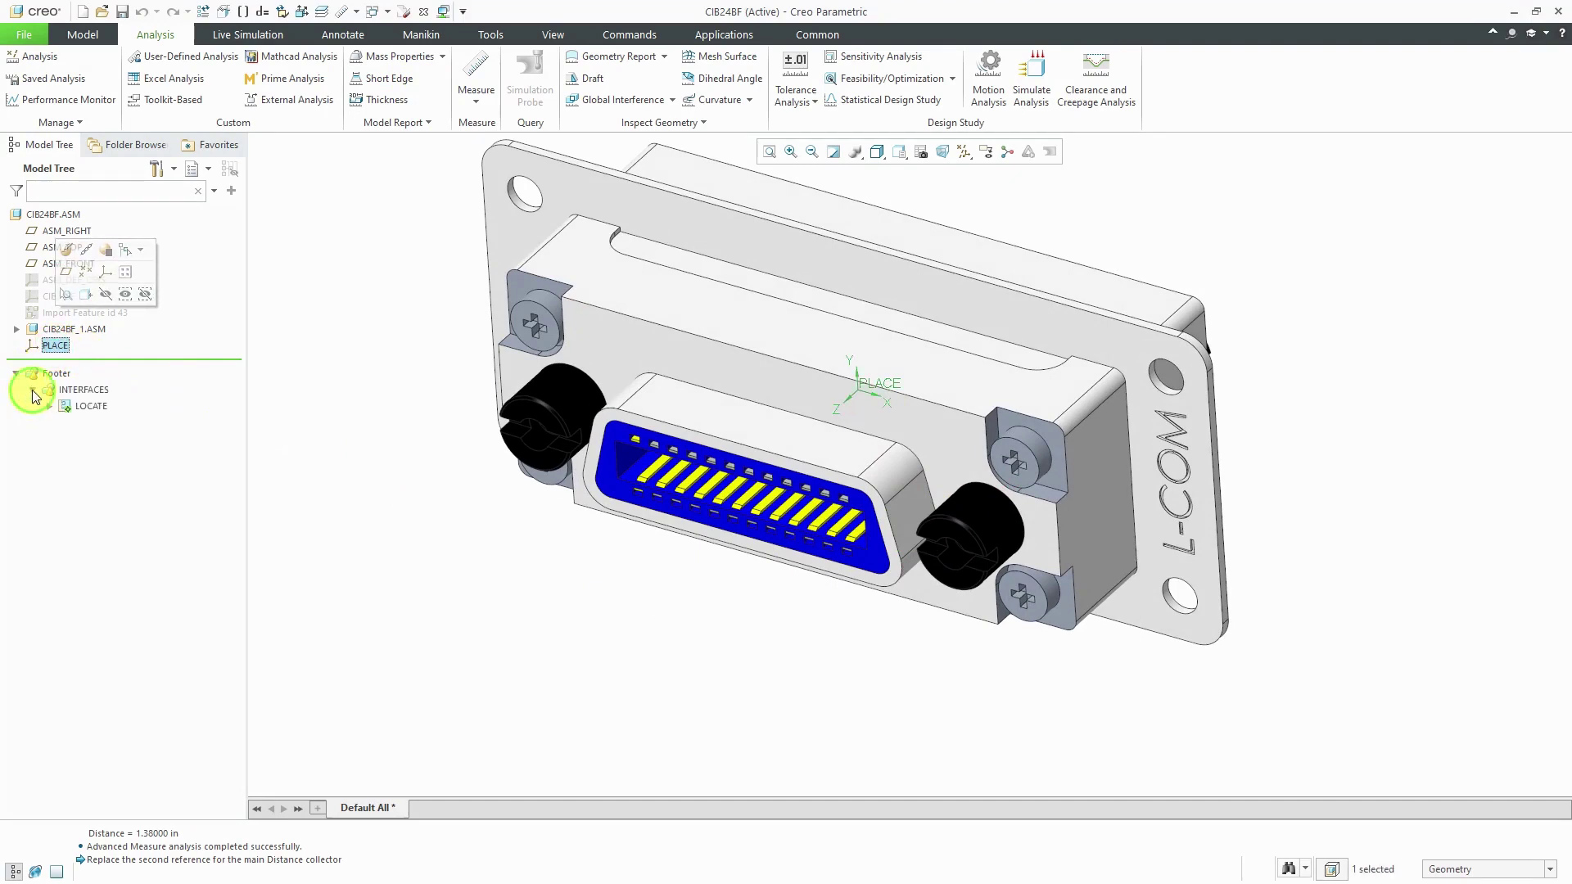
click(92, 406)
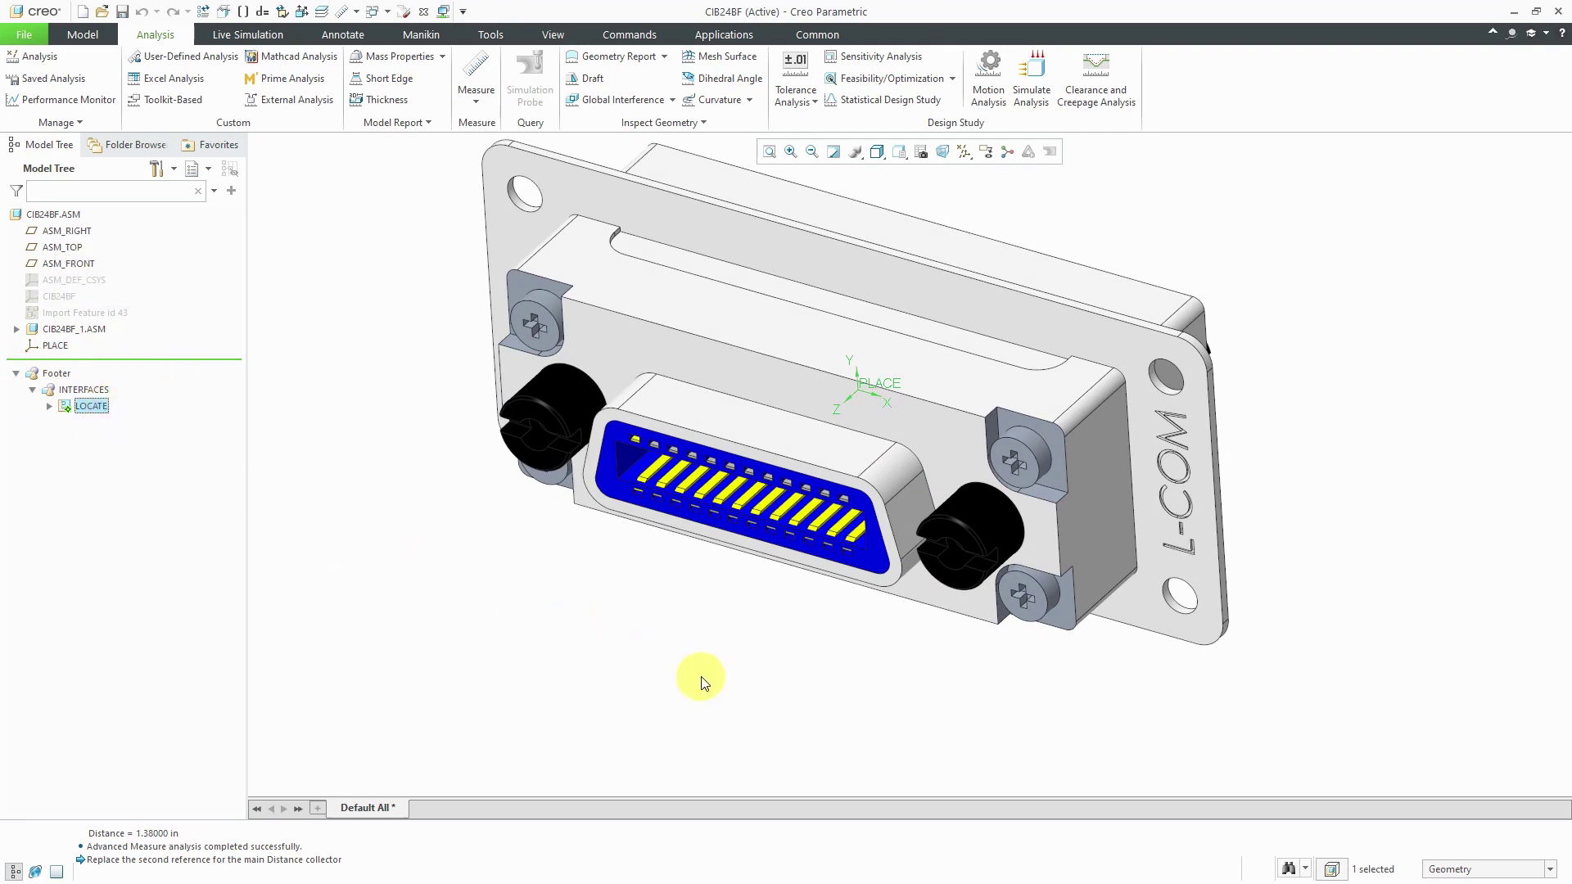
key(ctrl+d)
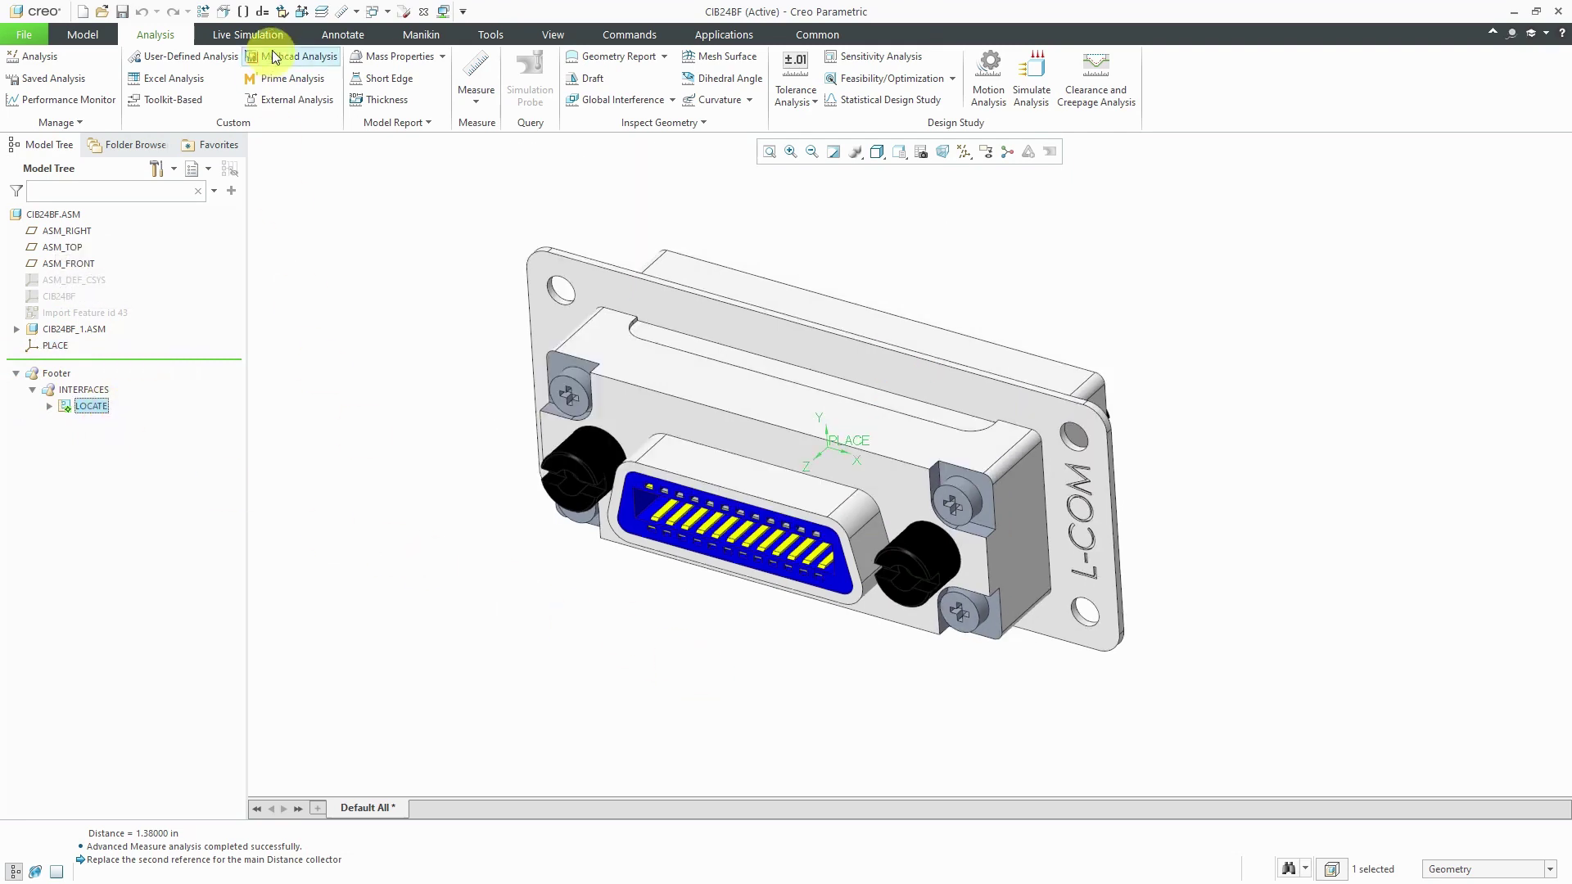
click(388, 11)
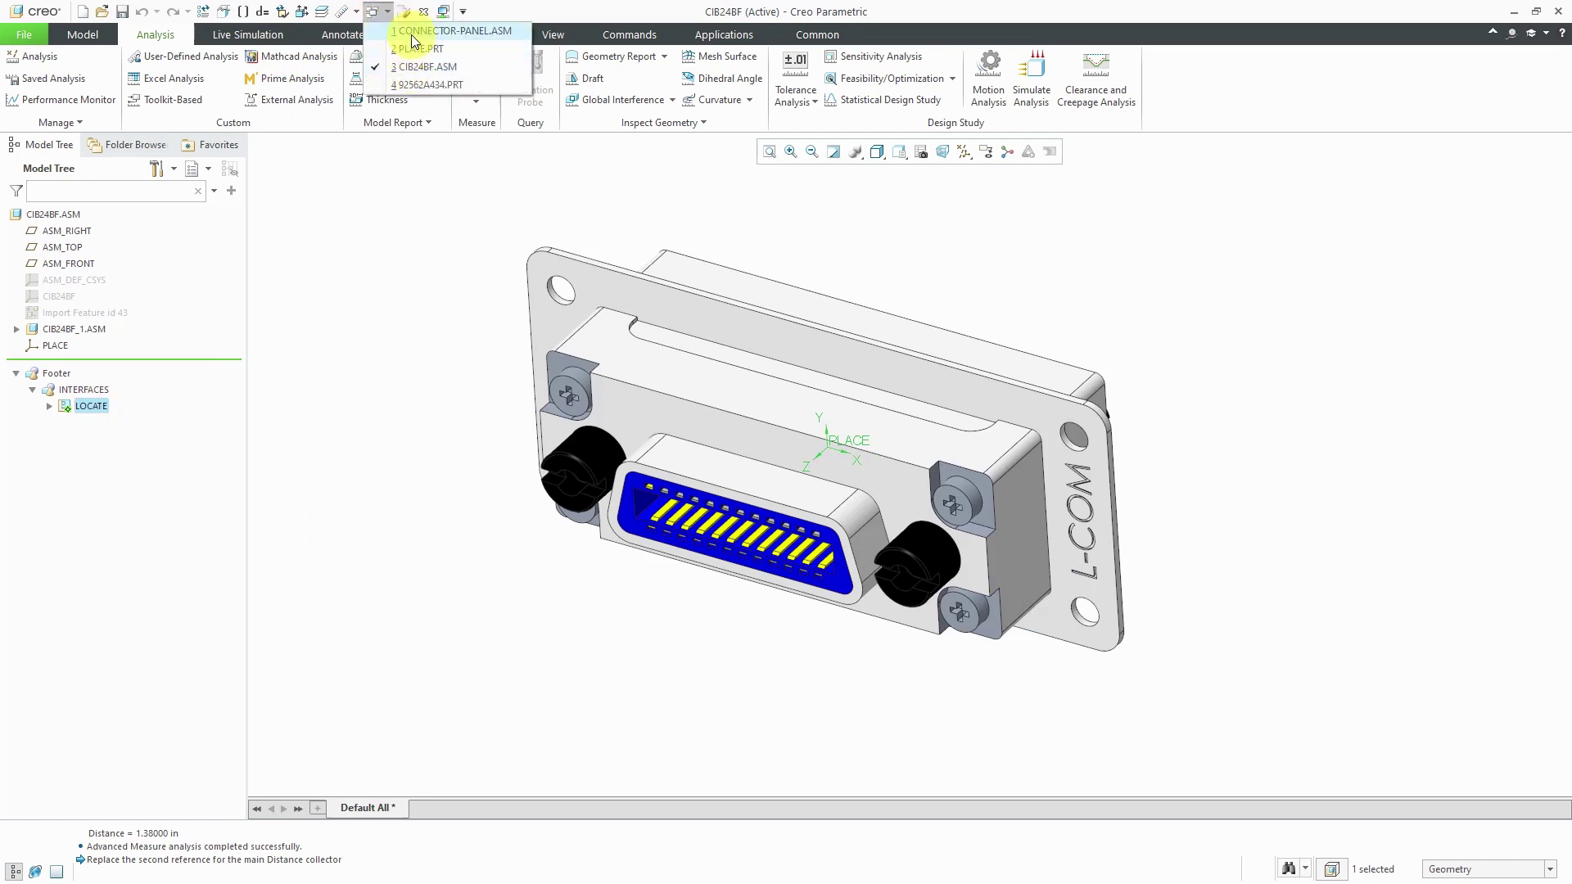
Back in CONNECTOR-PANEL.ASM, bring the in-session cib24bf.asm connector in beside the plate
click(418, 30)
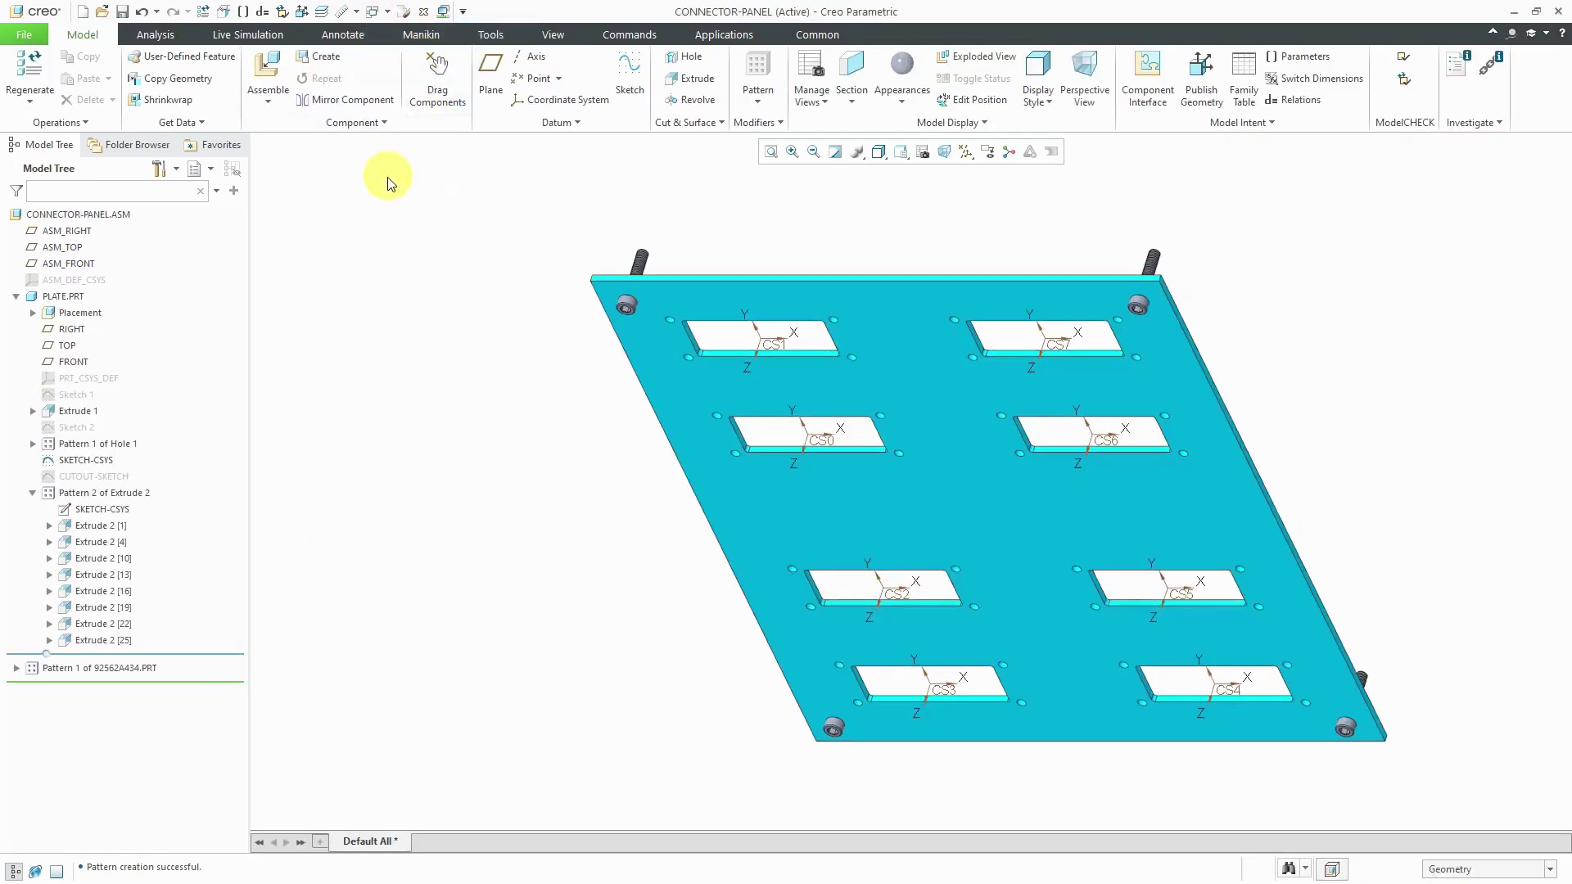
click(272, 72)
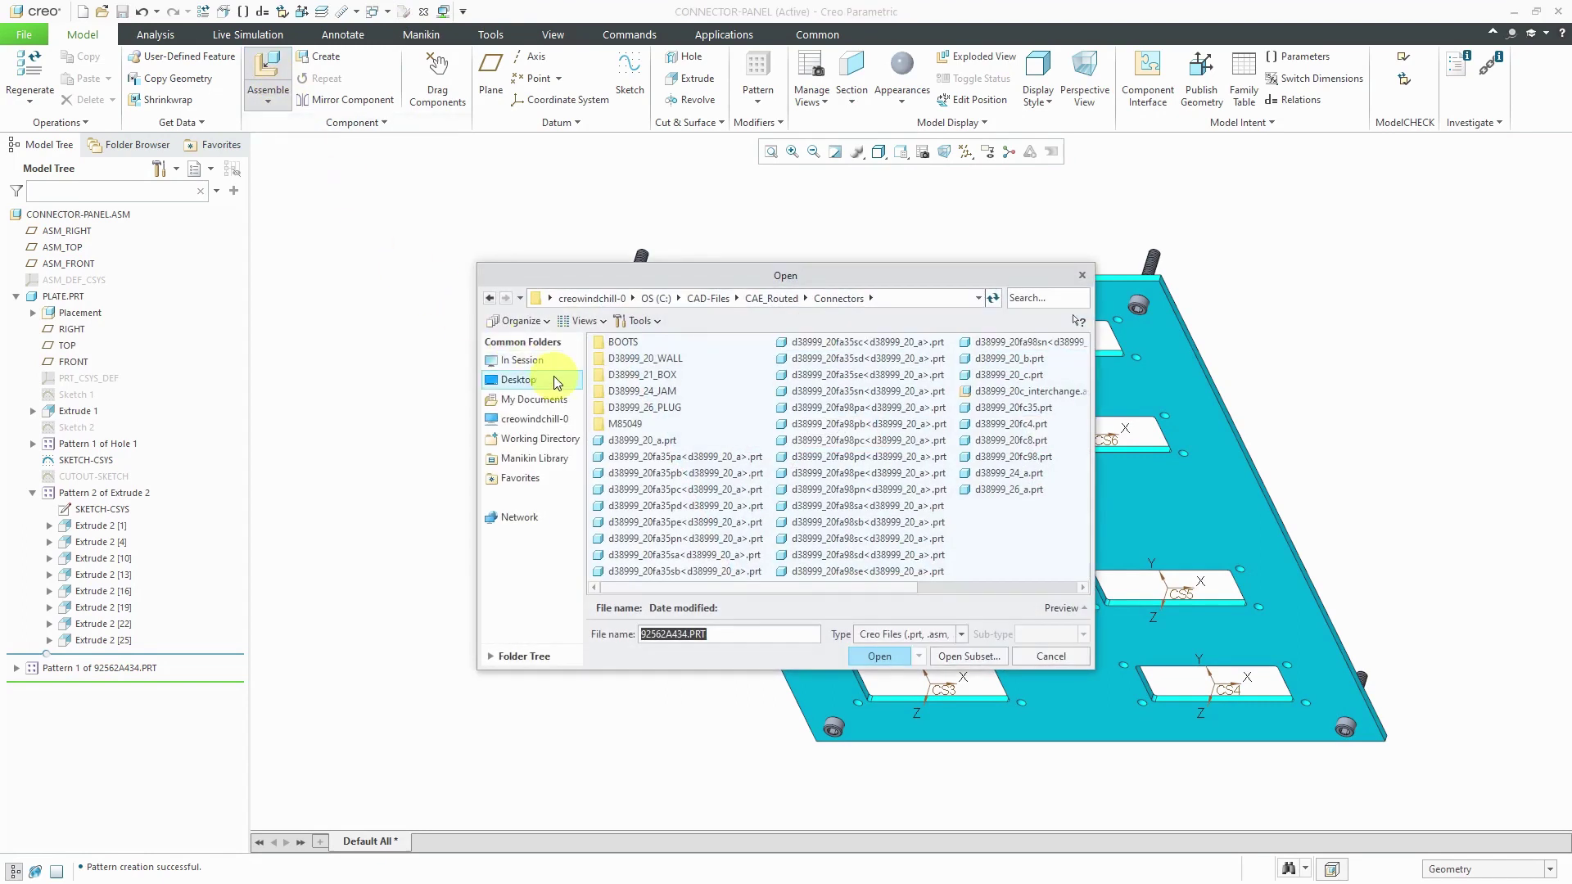
click(521, 361)
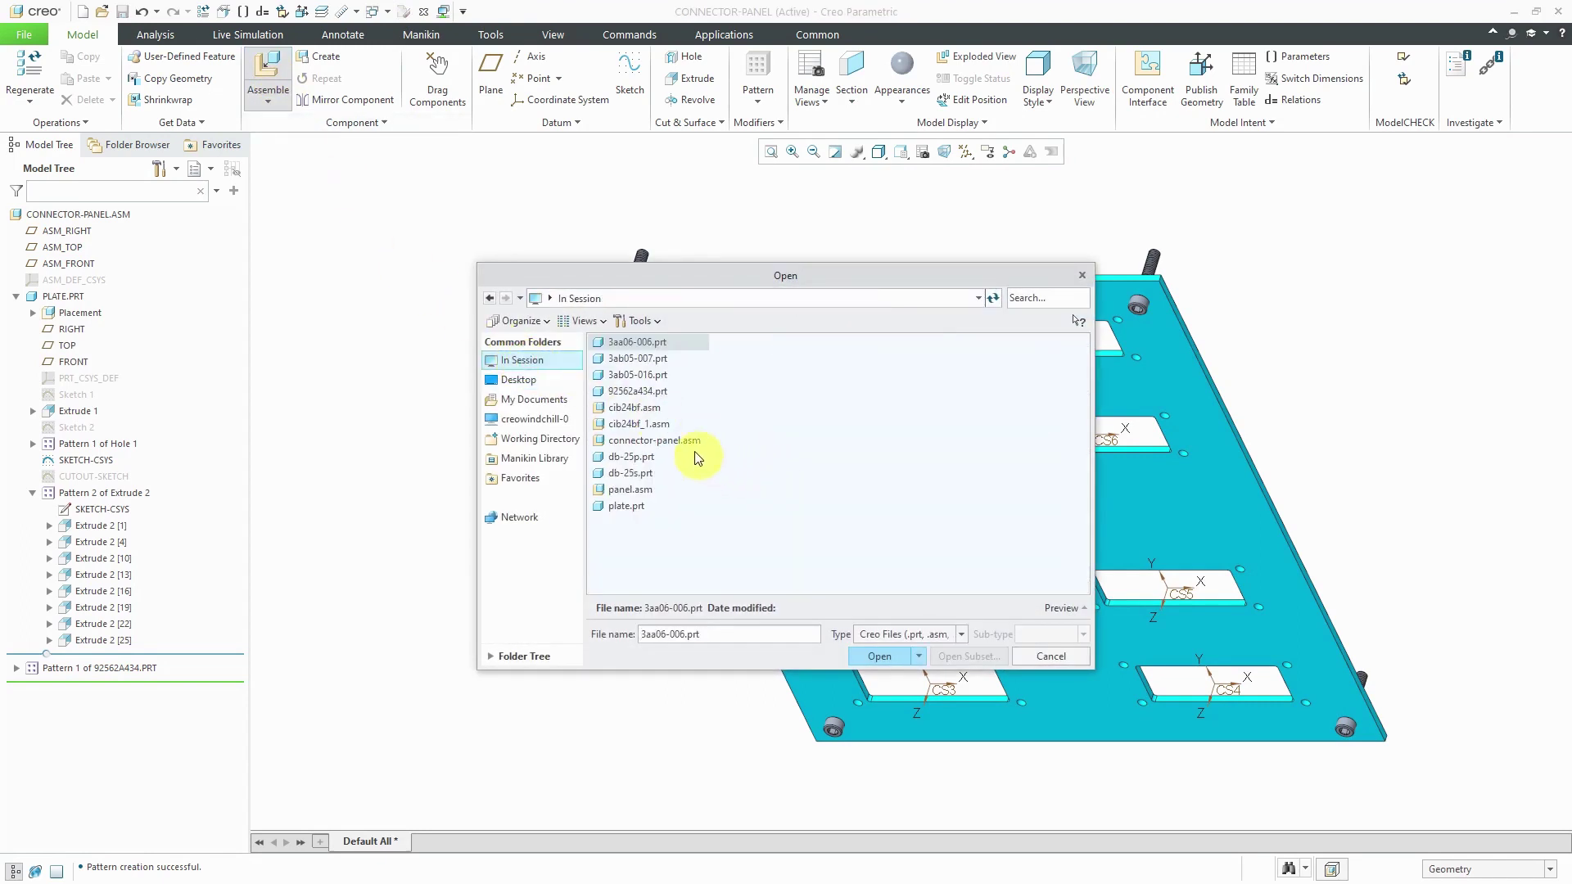
double_click(635, 408)
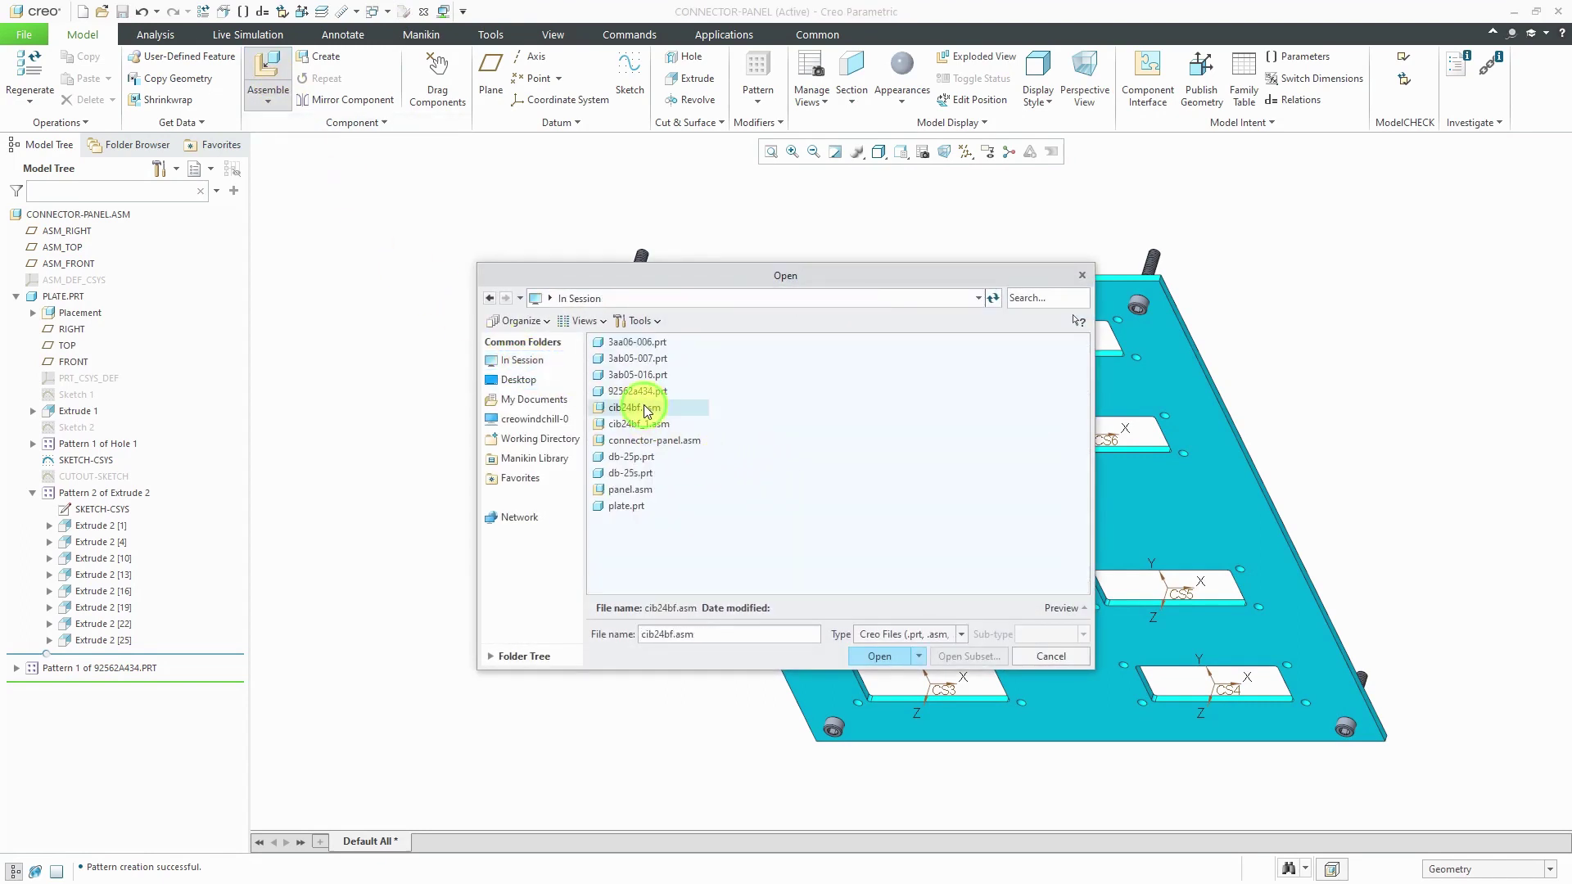
click(660, 410)
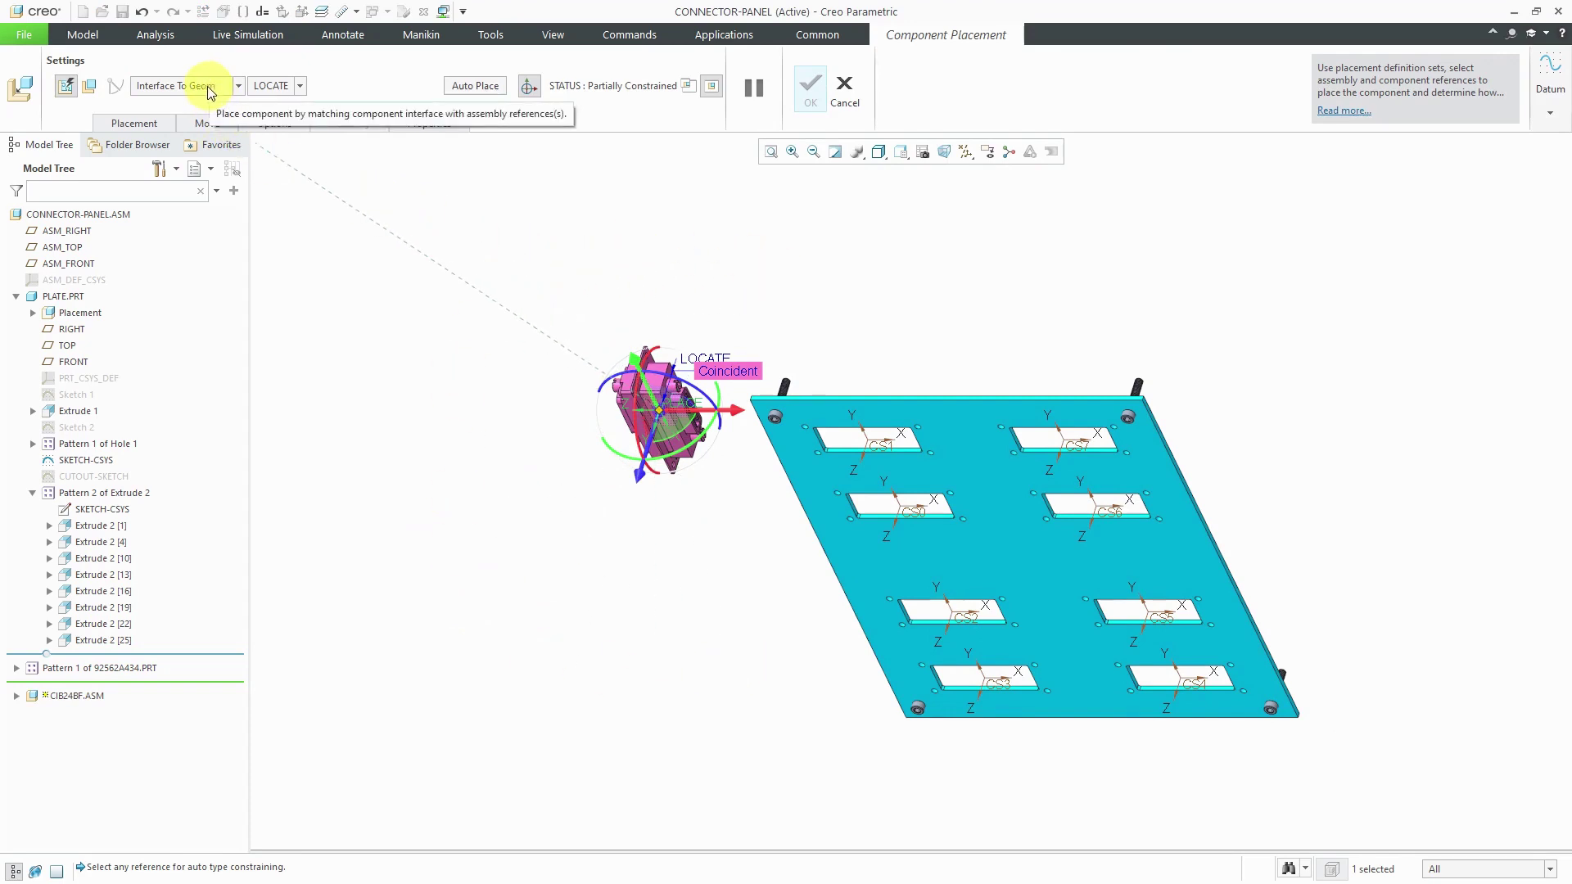
Snap the connector's LOCATE interface onto the CS1 cutout and accept the placement
click(873, 442)
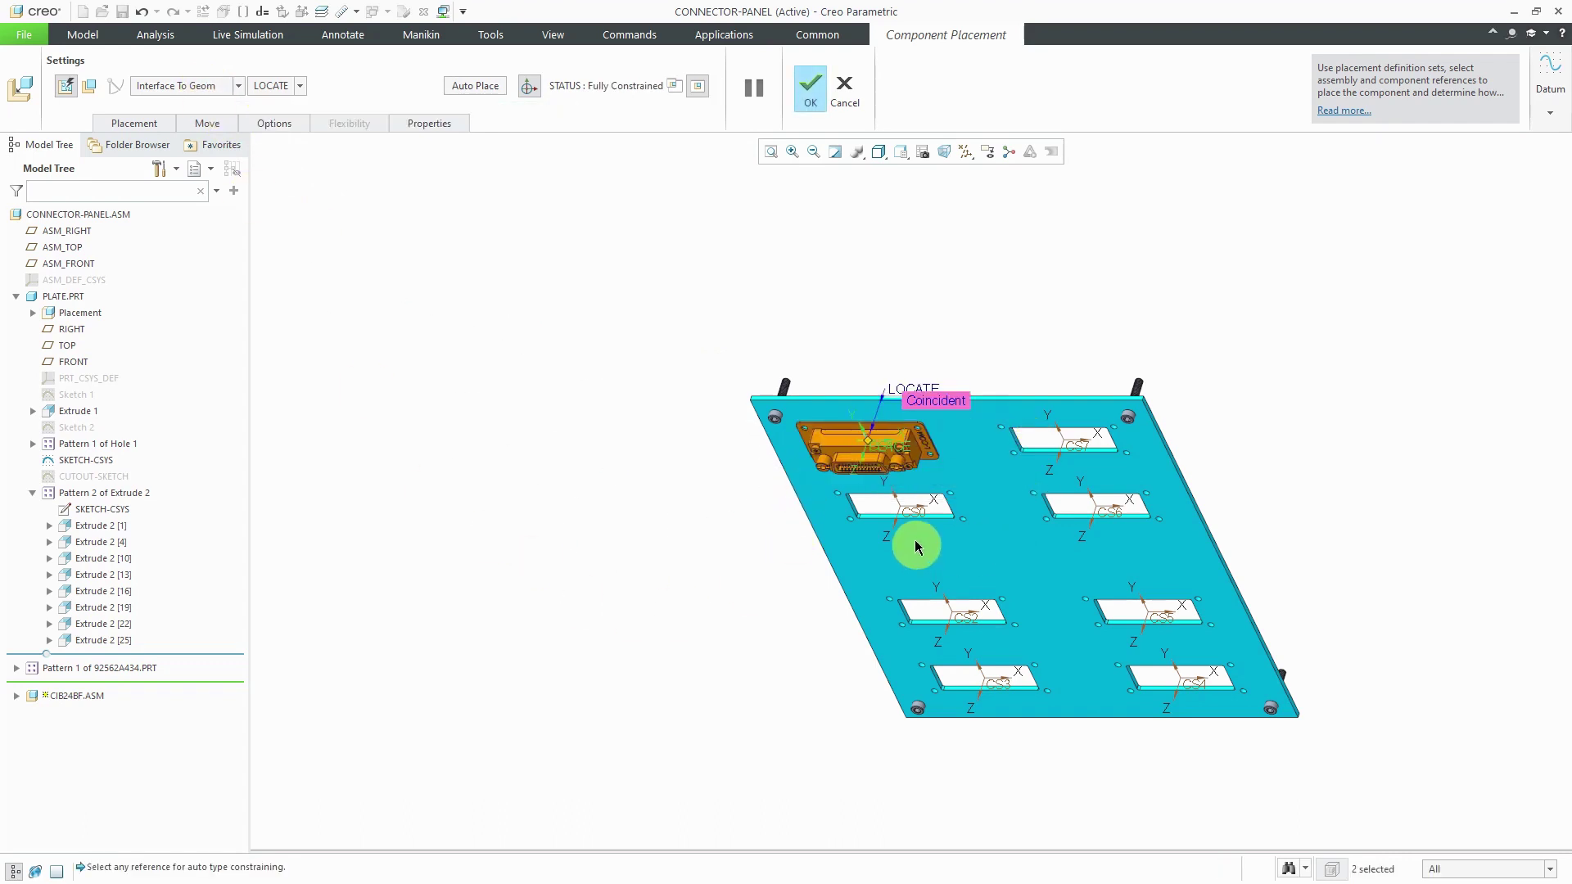
scroll(916, 543, up, 3)
scroll(611, 383, down, 1)
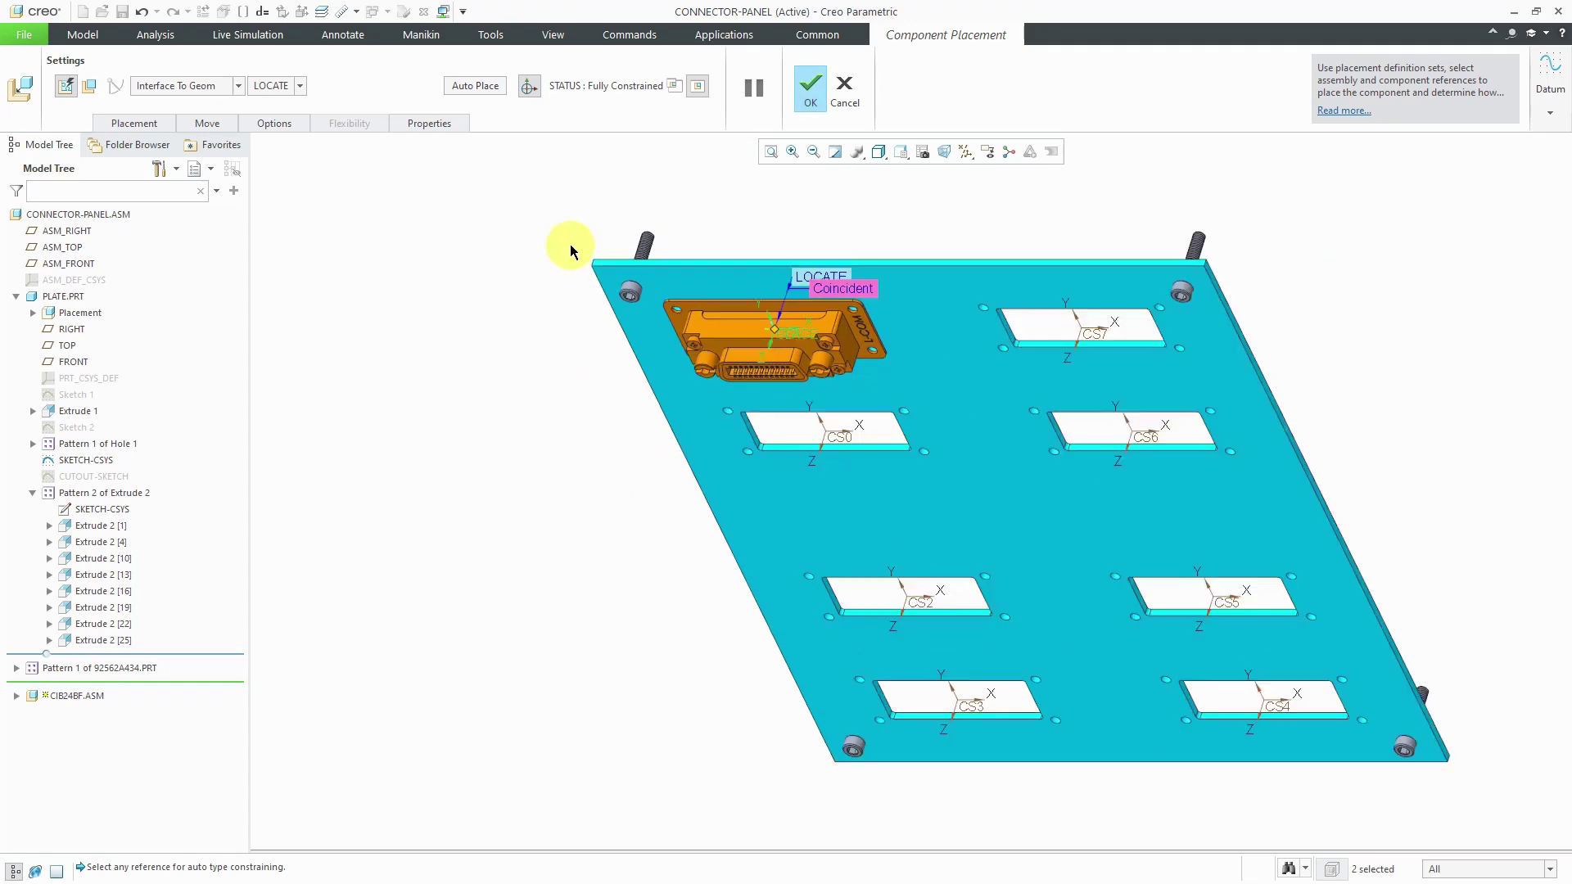
click(811, 86)
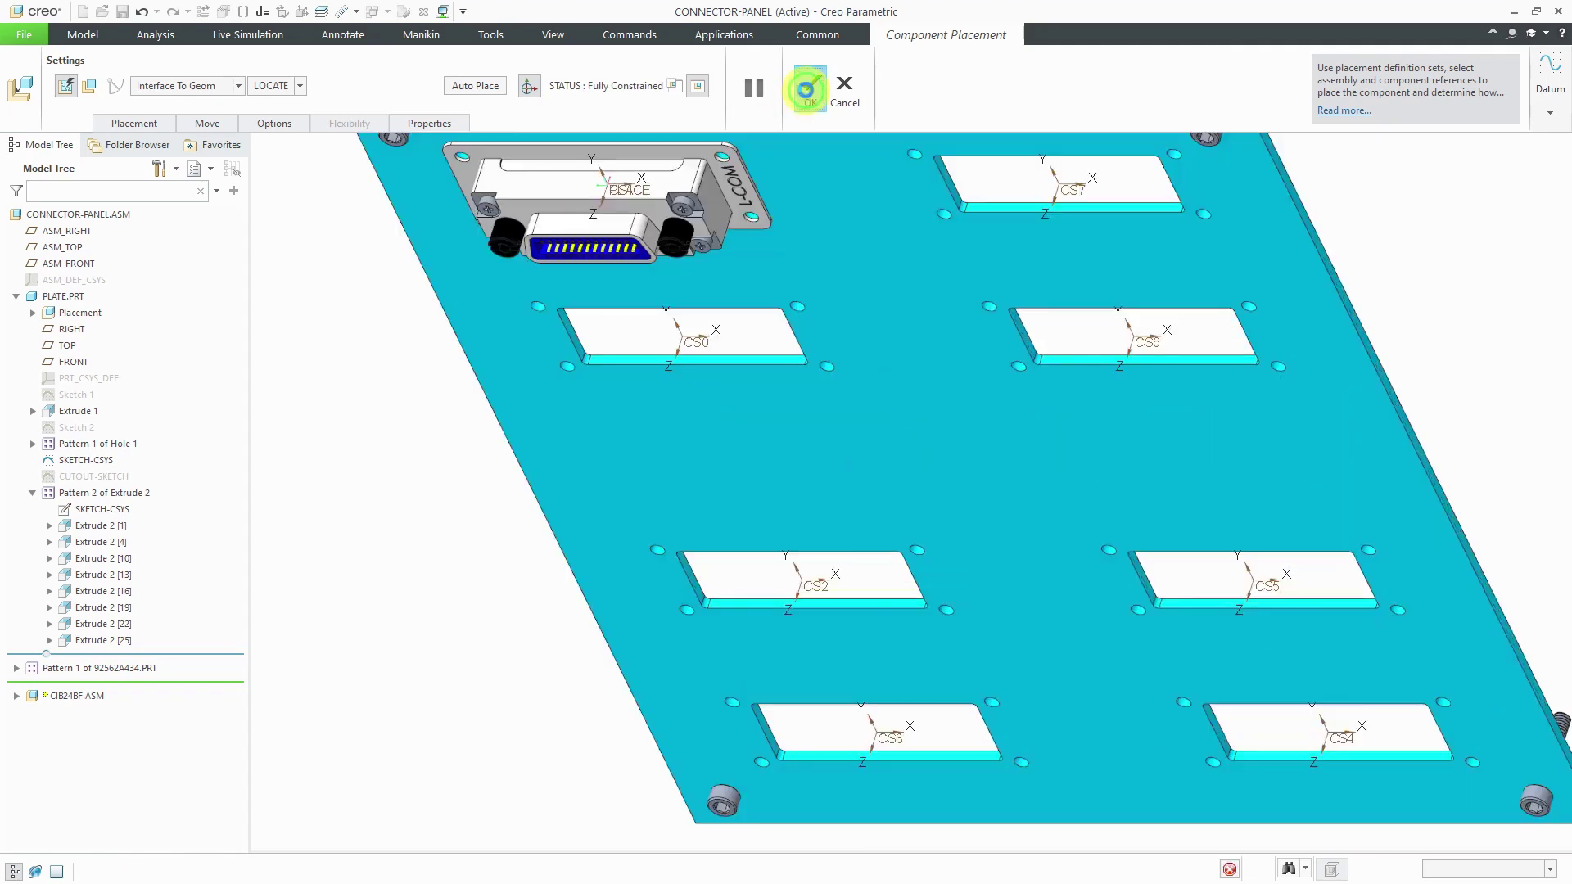
scroll(966, 719, down, 2)
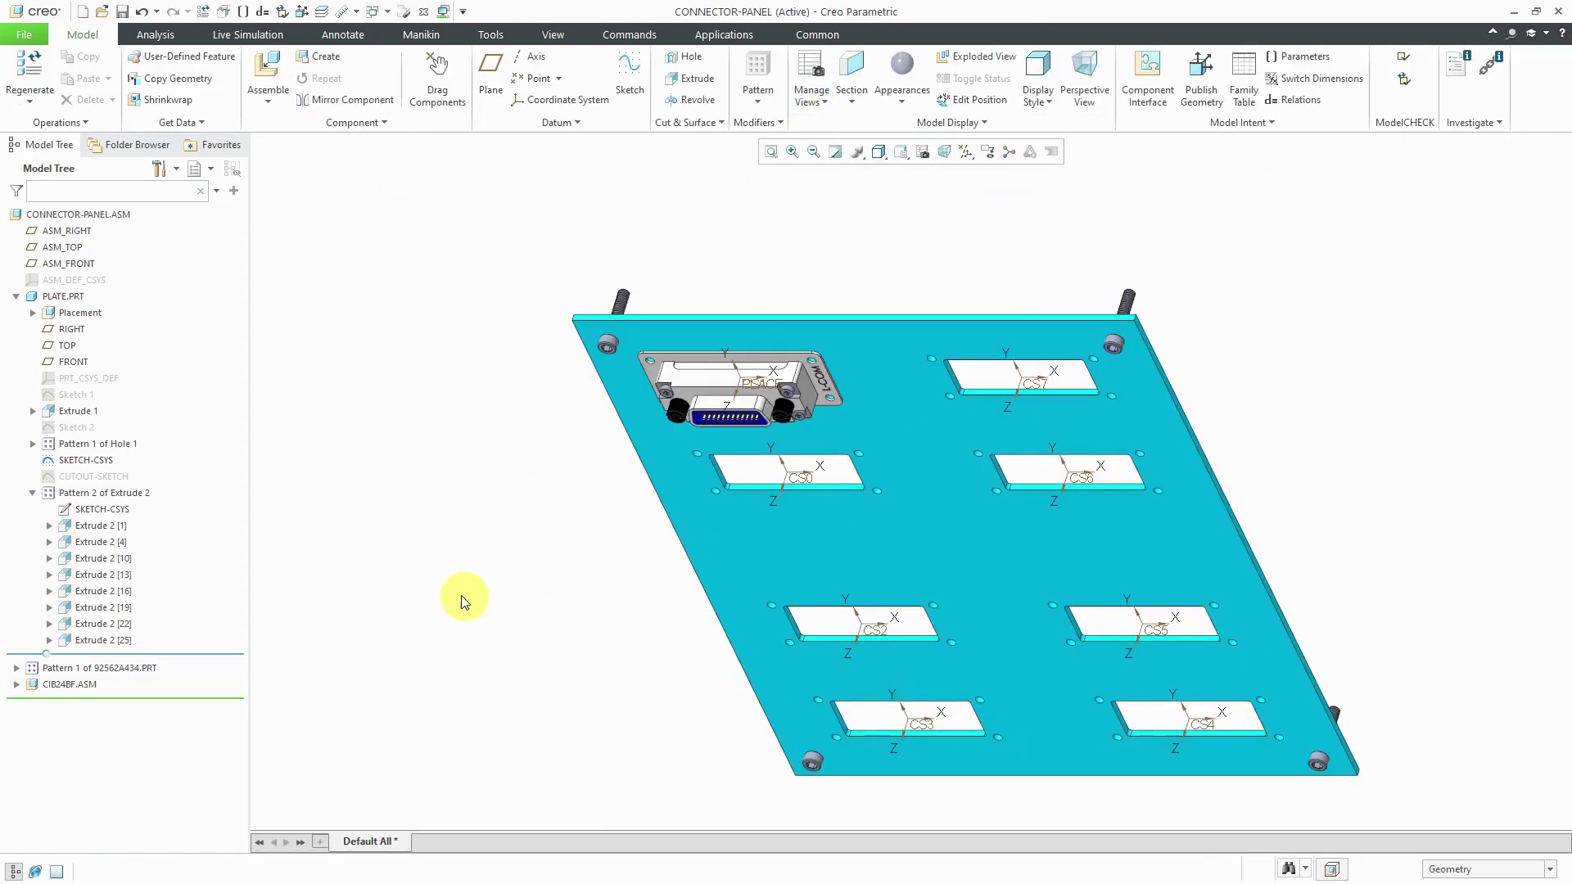
Point-pattern CIB24BF.ASM on the SKETCH-CSYS points to fill all eight cutouts
click(72, 687)
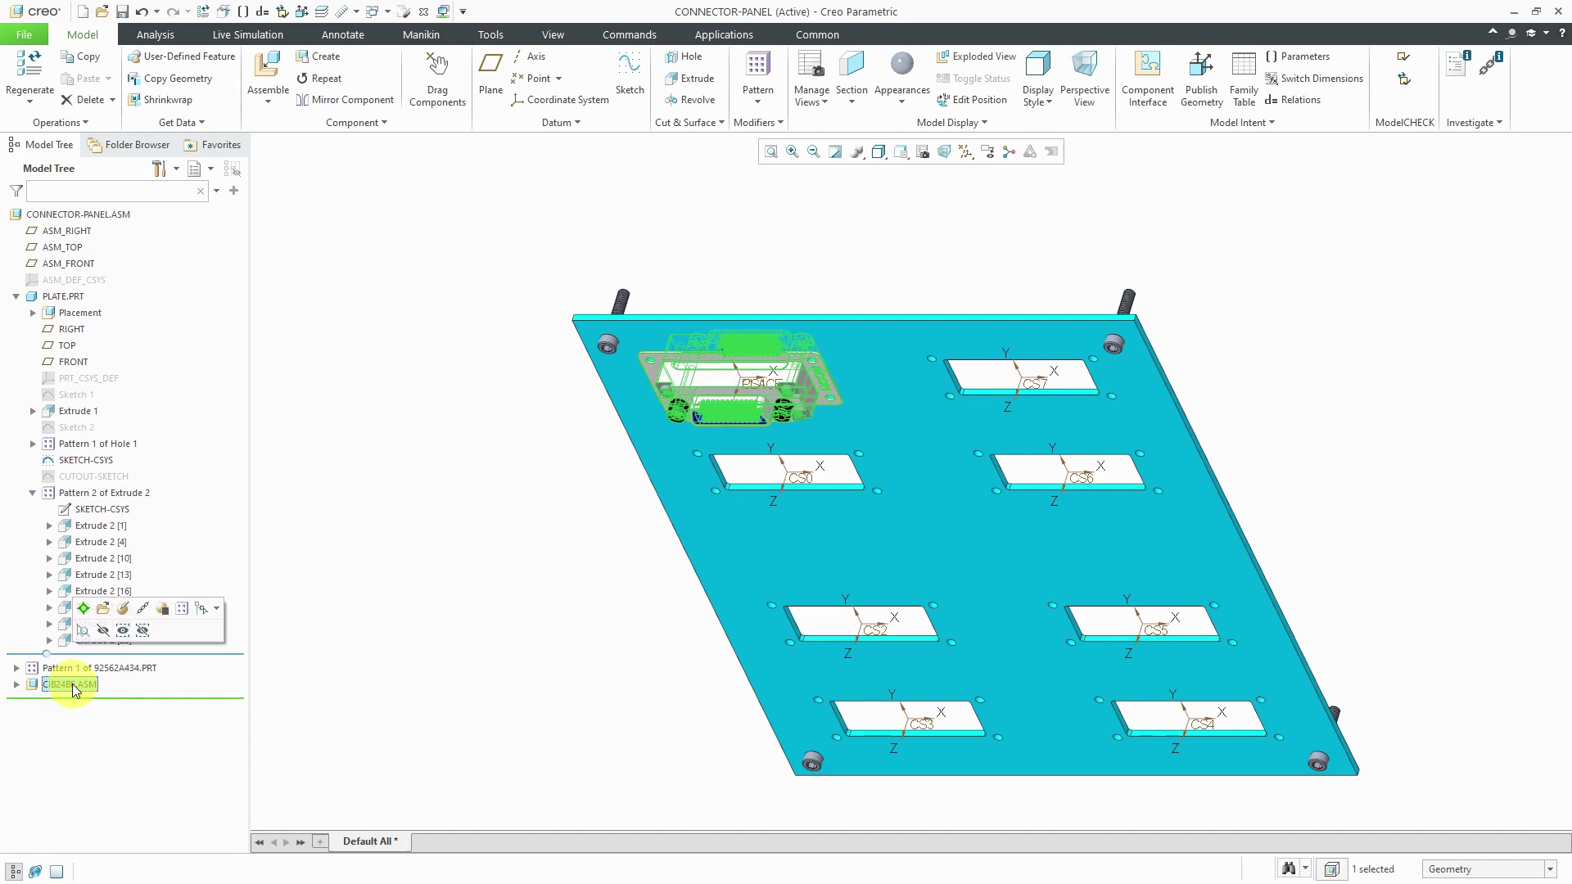
click(182, 610)
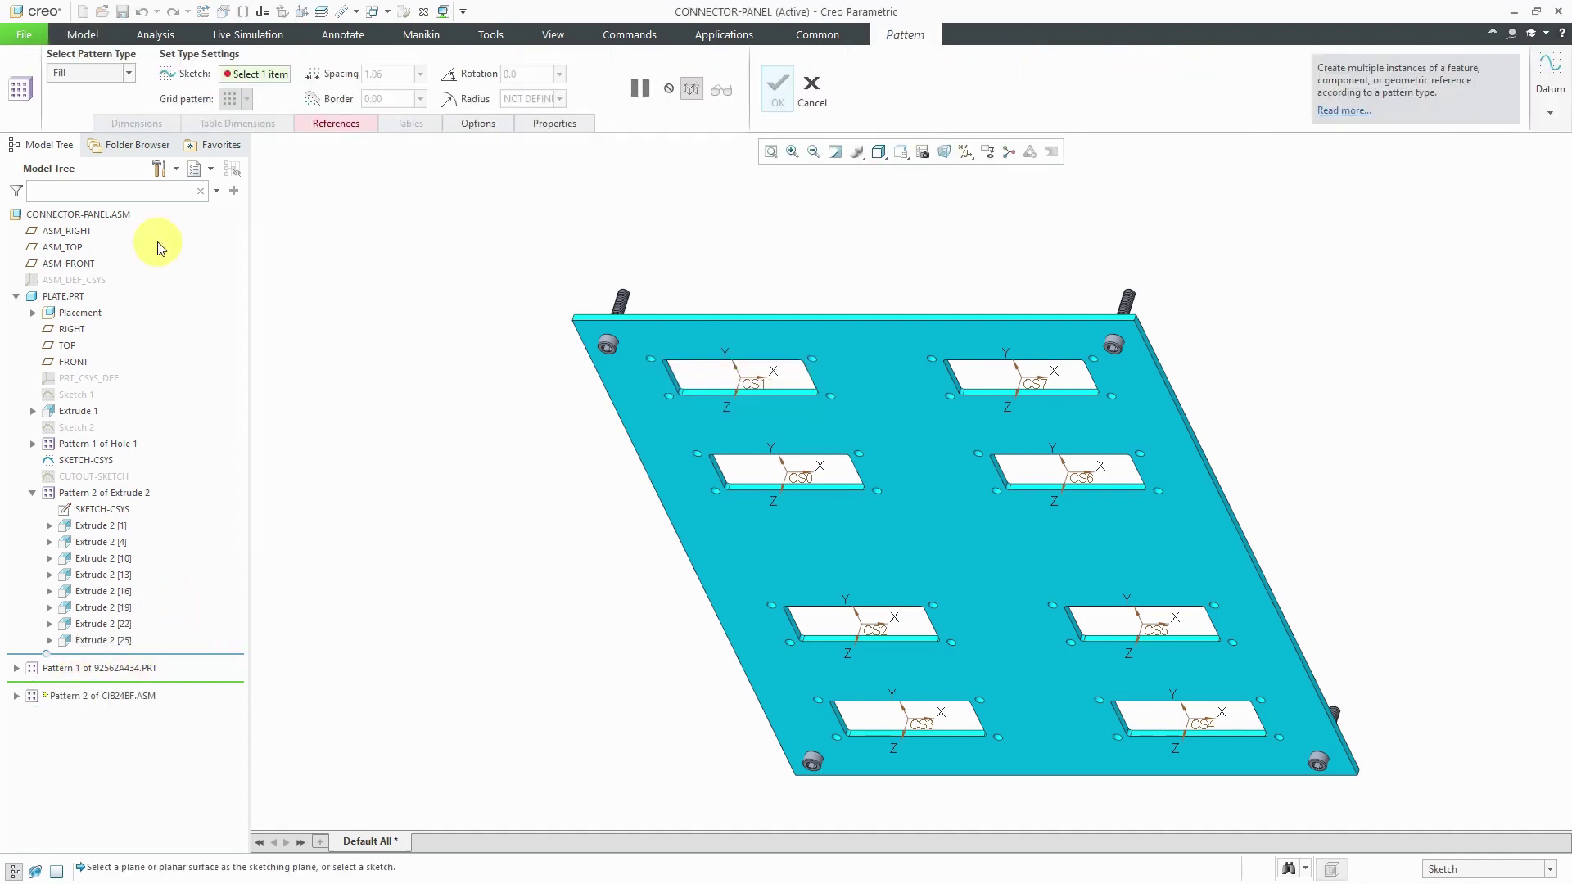
click(95, 73)
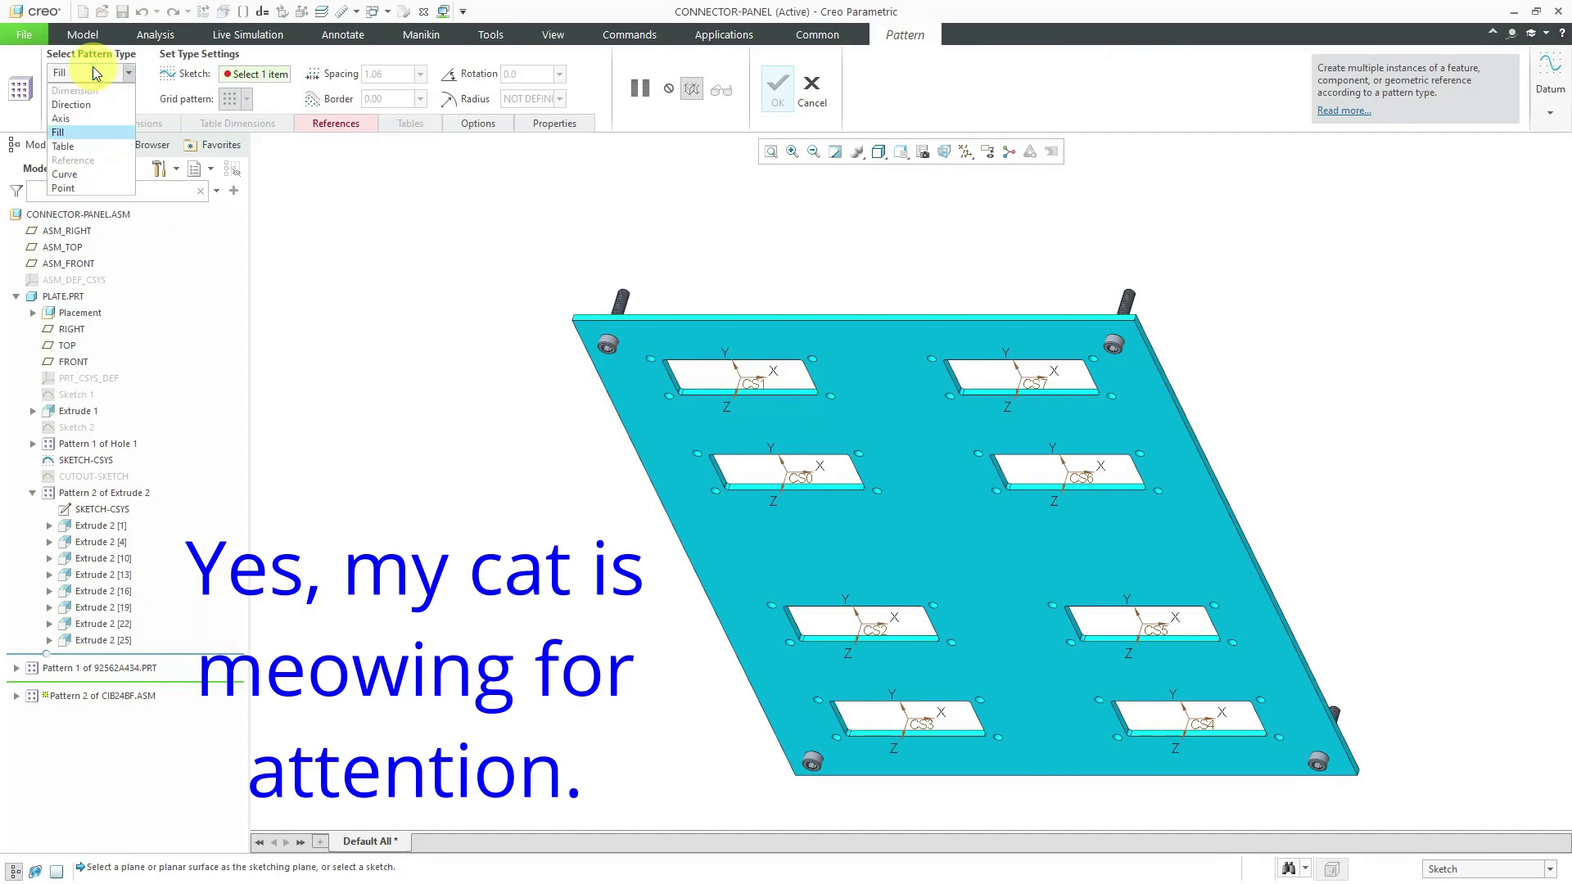
click(90, 189)
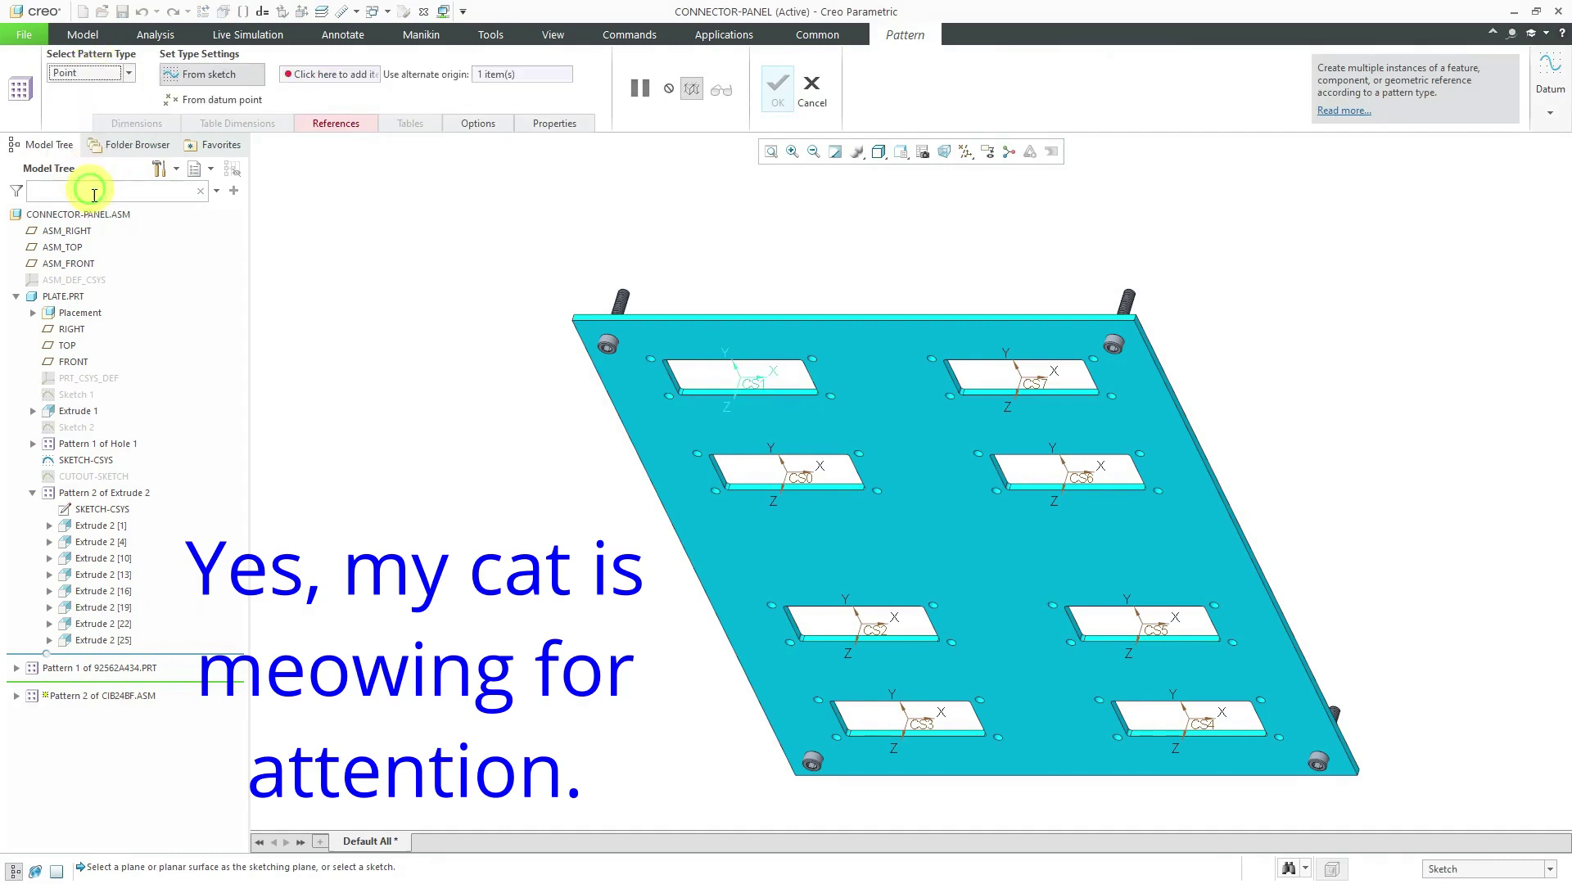
click(92, 462)
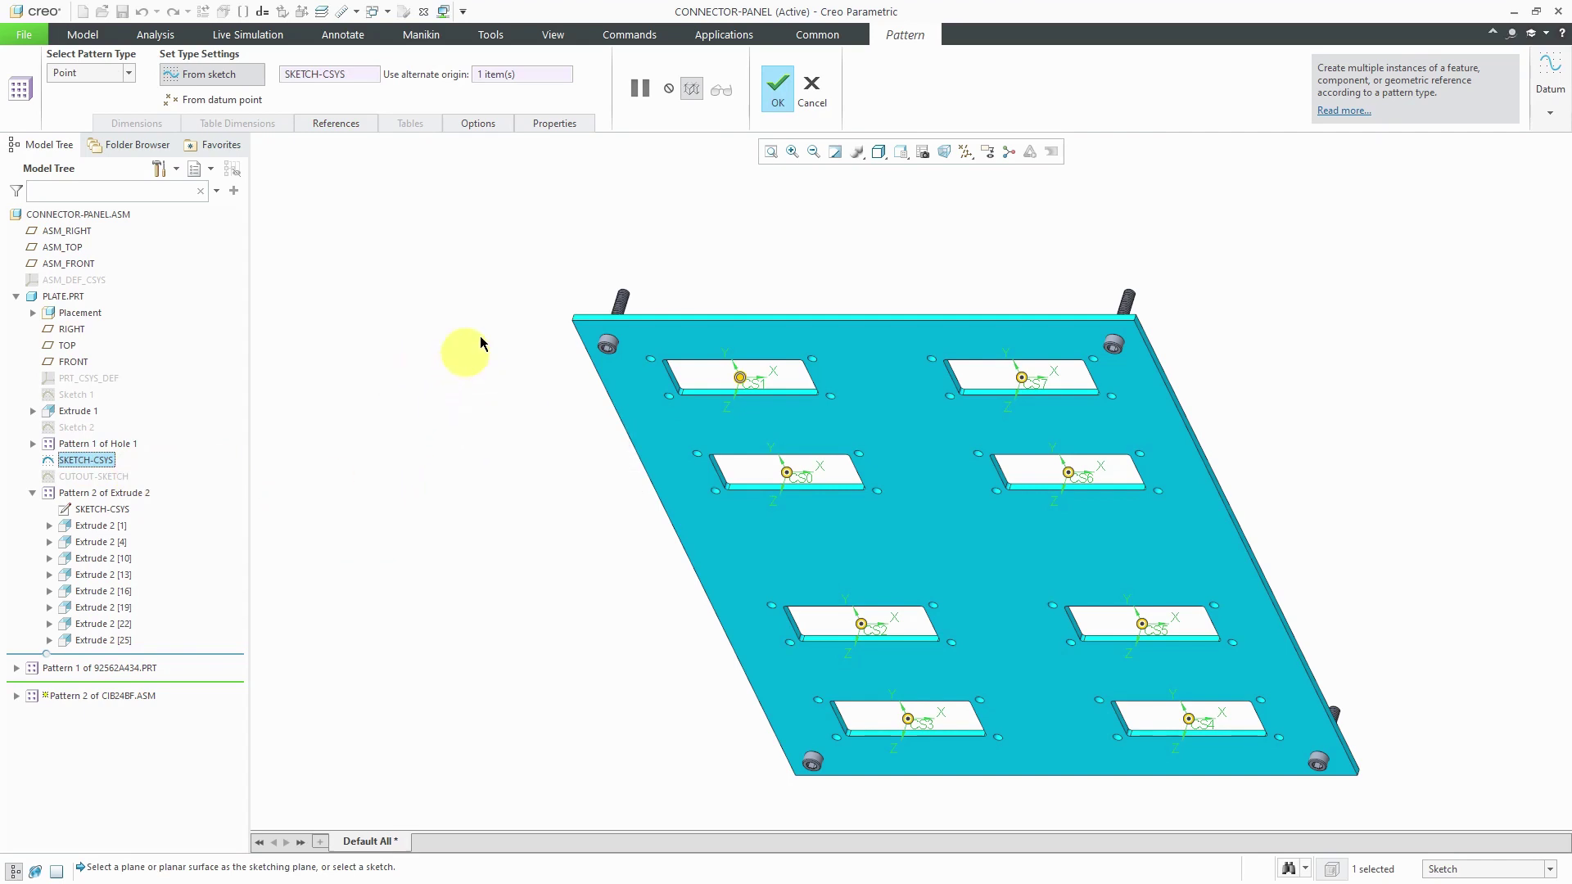
click(776, 102)
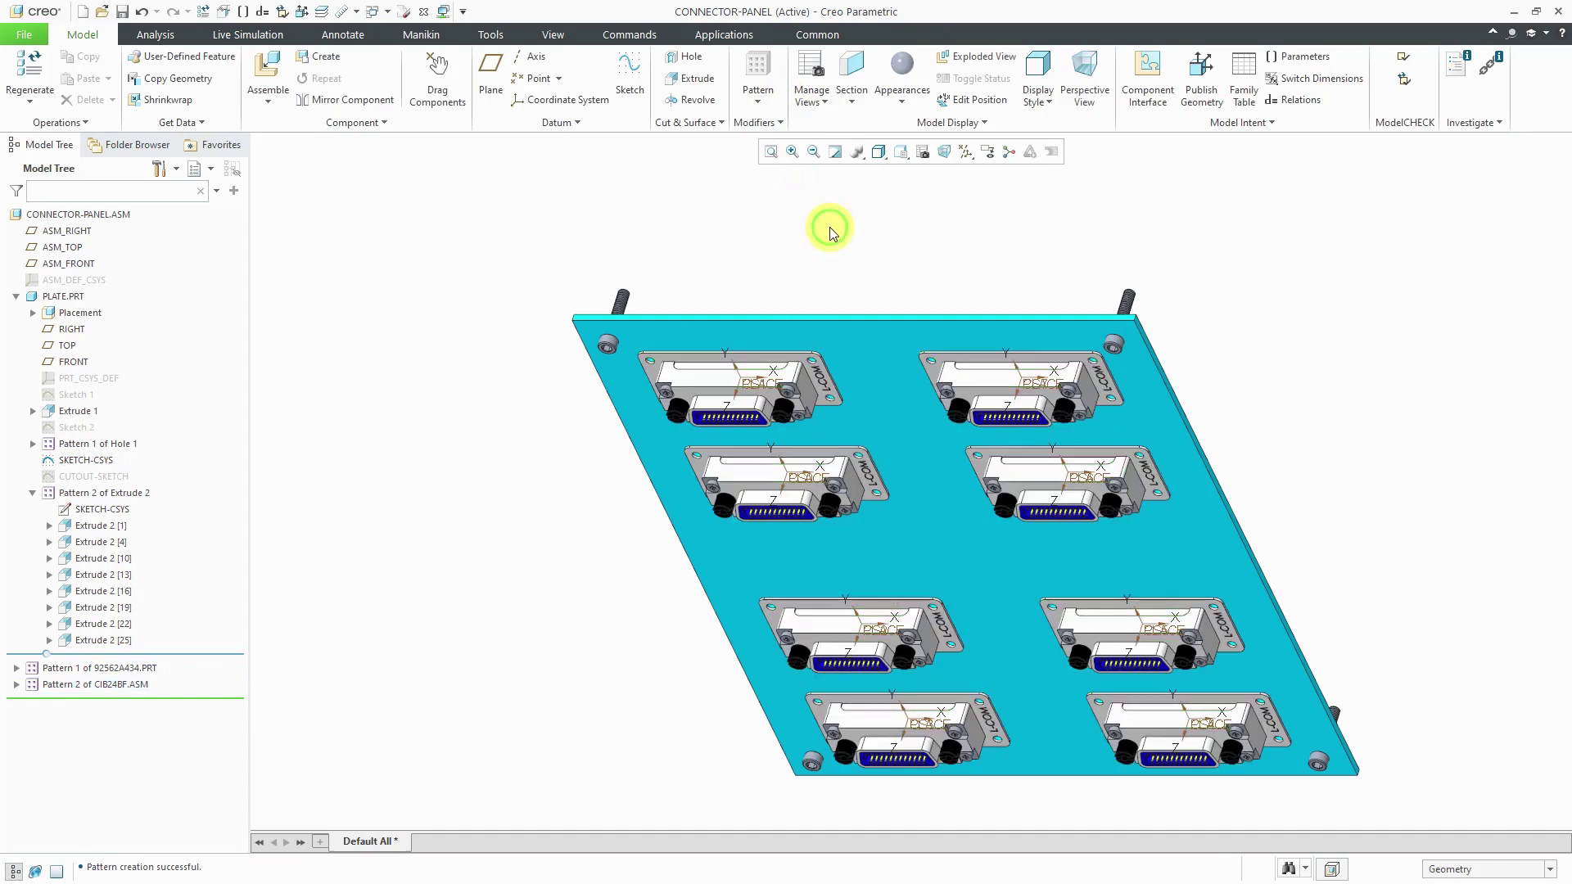
Turn off Csys Display in the datum display filters and rotate the plate face-on
click(969, 154)
click(993, 226)
click(833, 219)
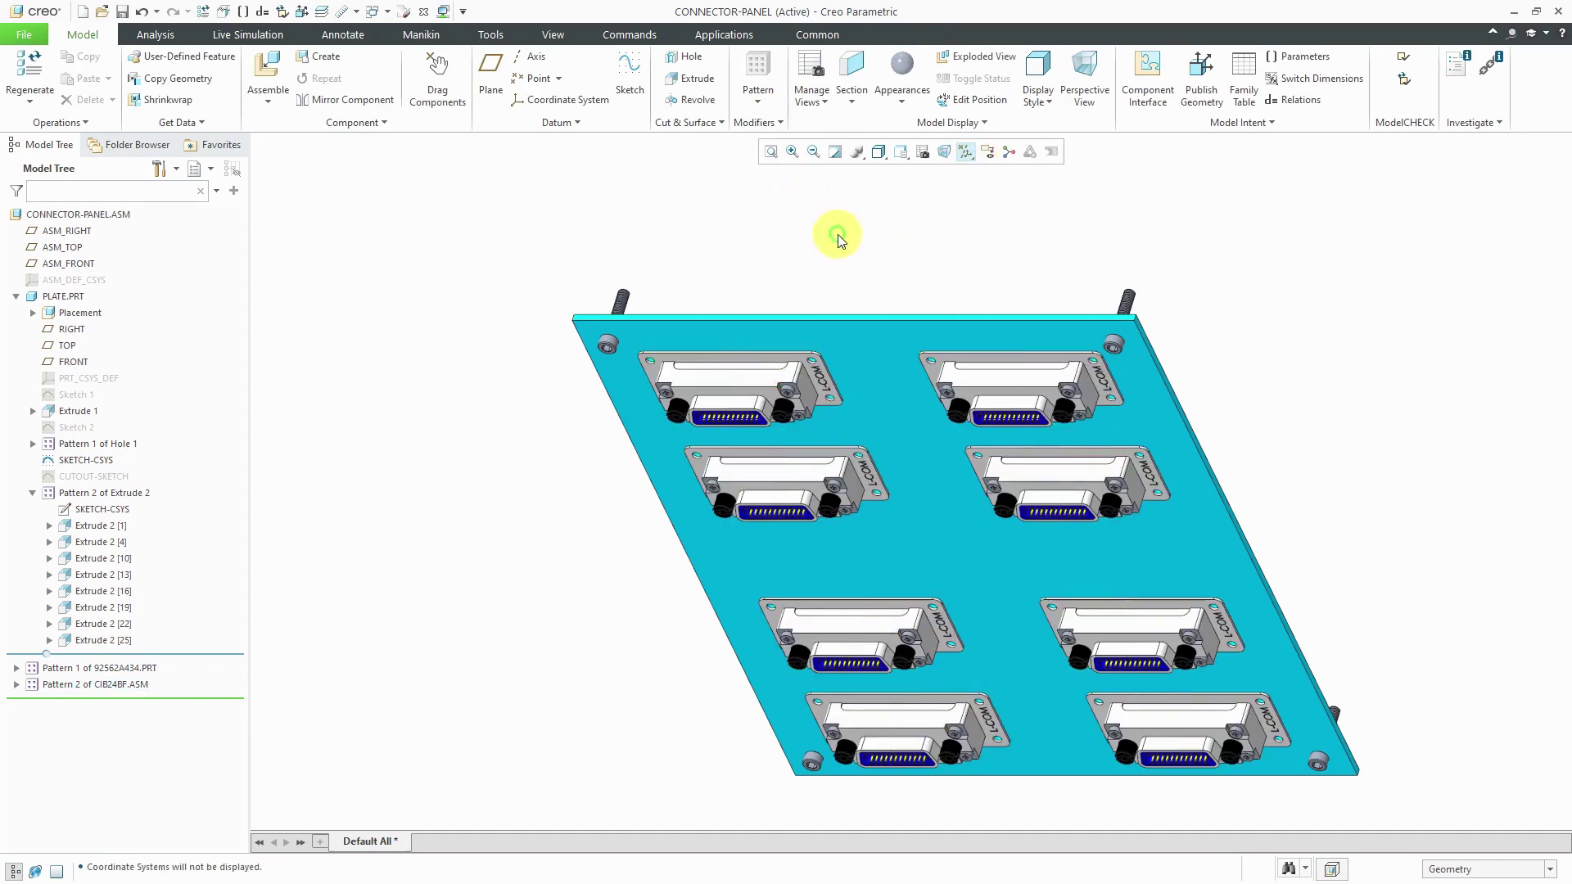
scroll(840, 257, down, 2)
mouse_move(839, 257)
middle_down()
mouse_move(888, 231)
mouse_move(846, 210)
mouse_move(858, 204)
middle_up()
scroll(861, 209, up, 2)
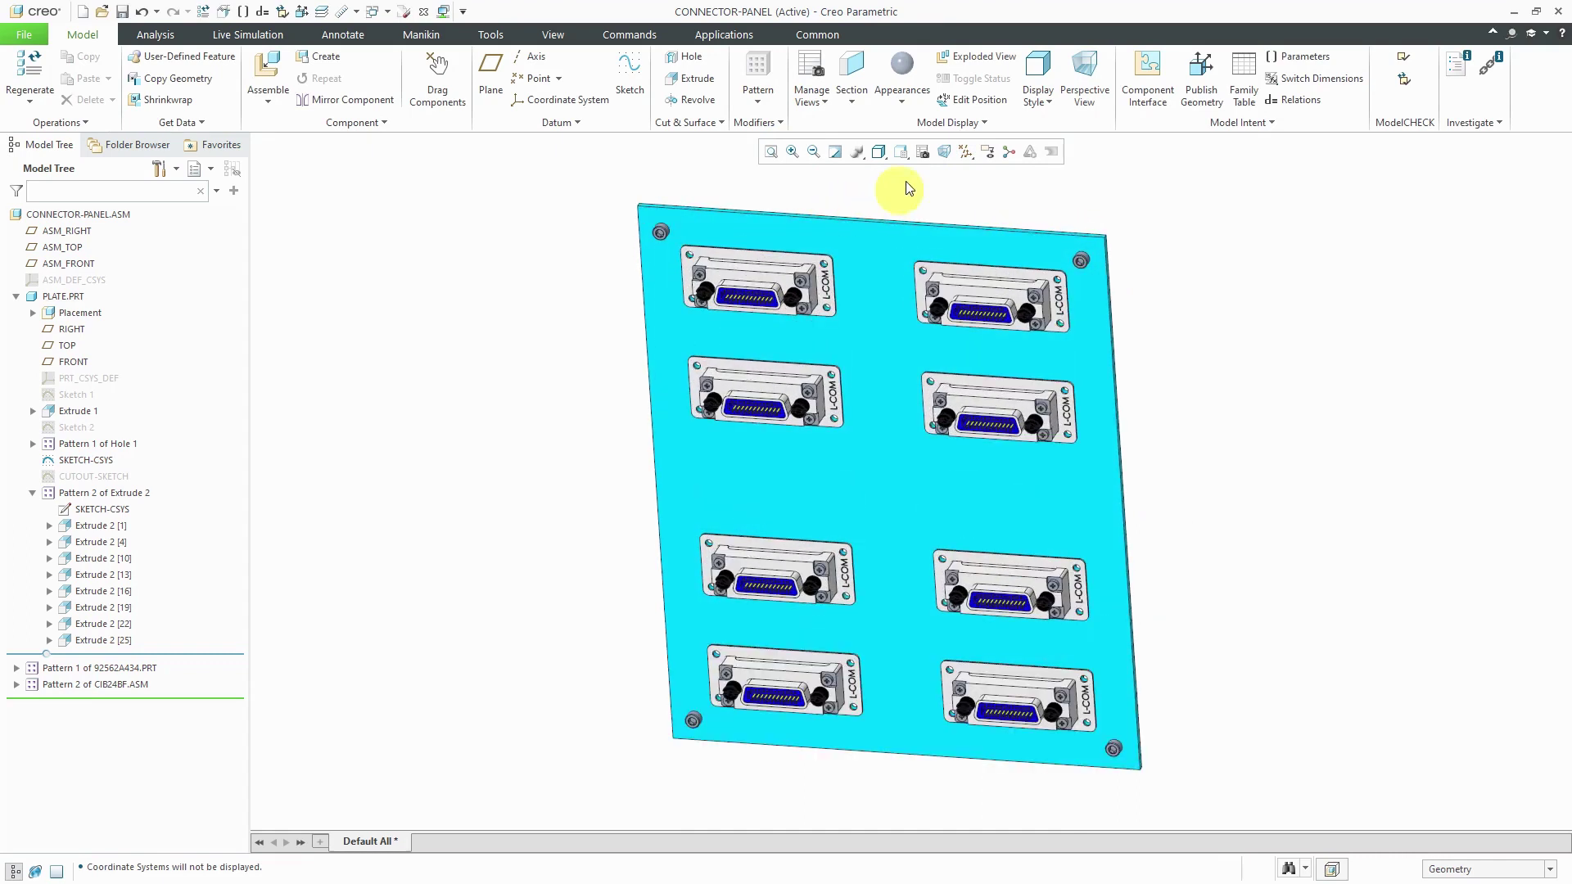